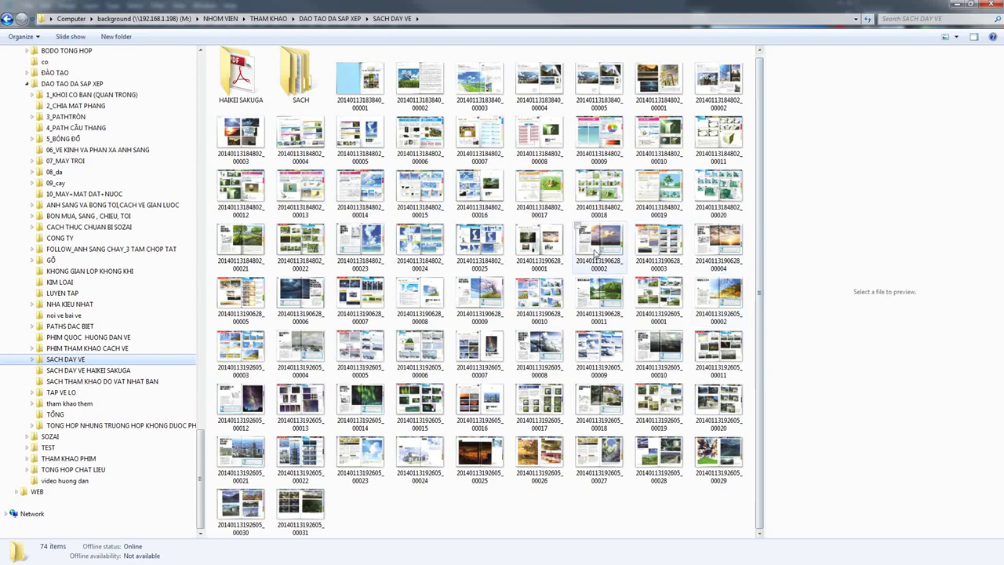
left_click(75, 370)
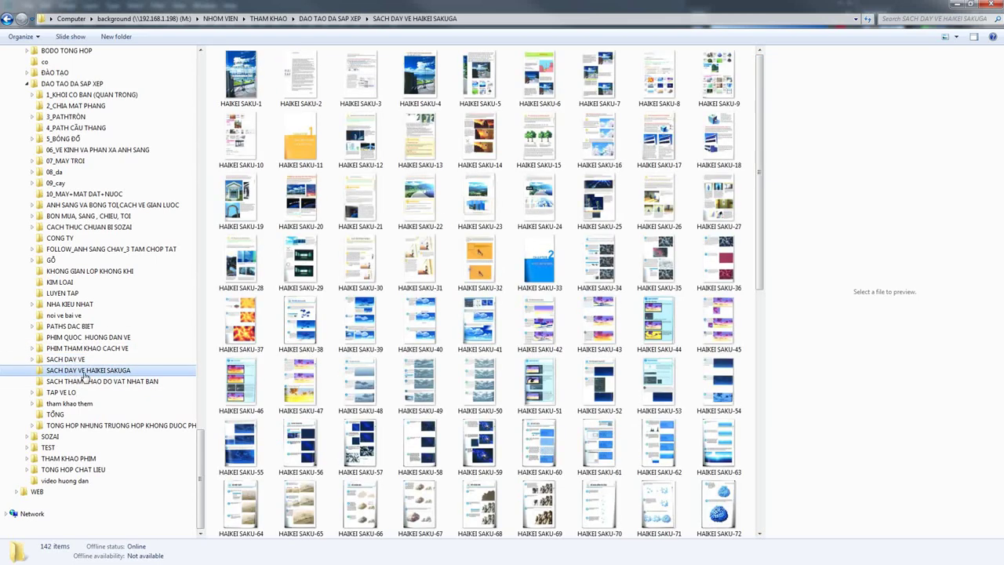
left_click(59, 361)
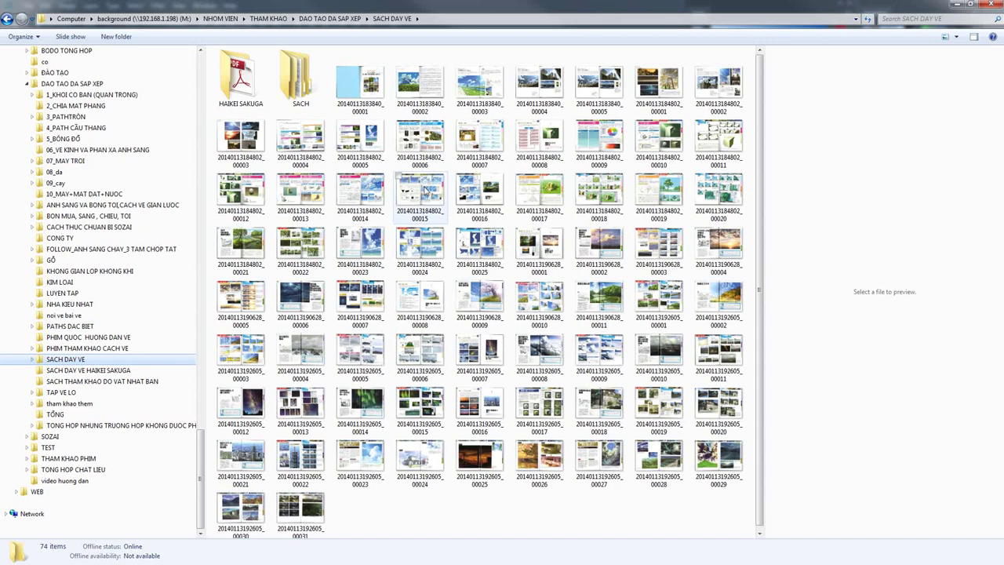
left_click(362, 196)
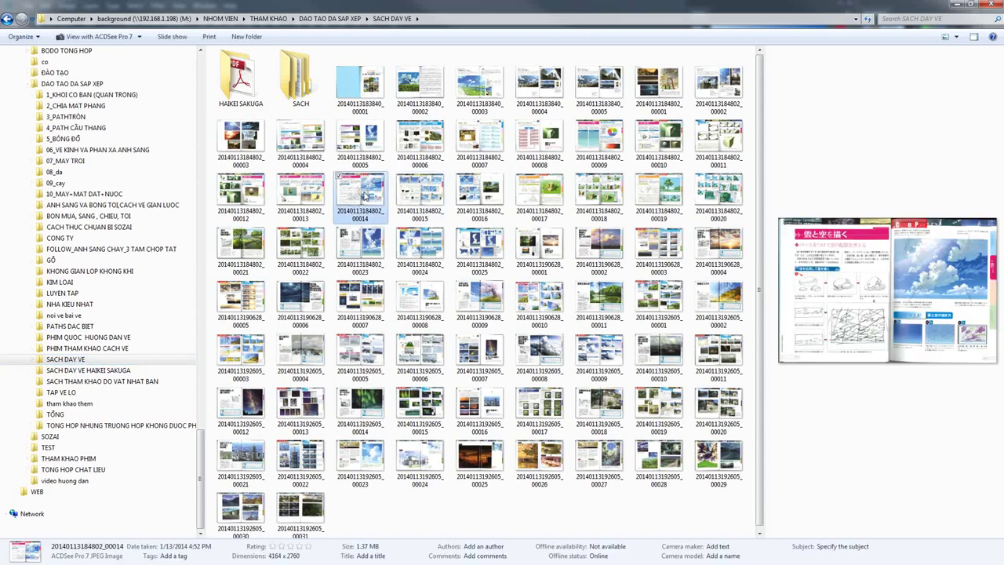
double_click(362, 196)
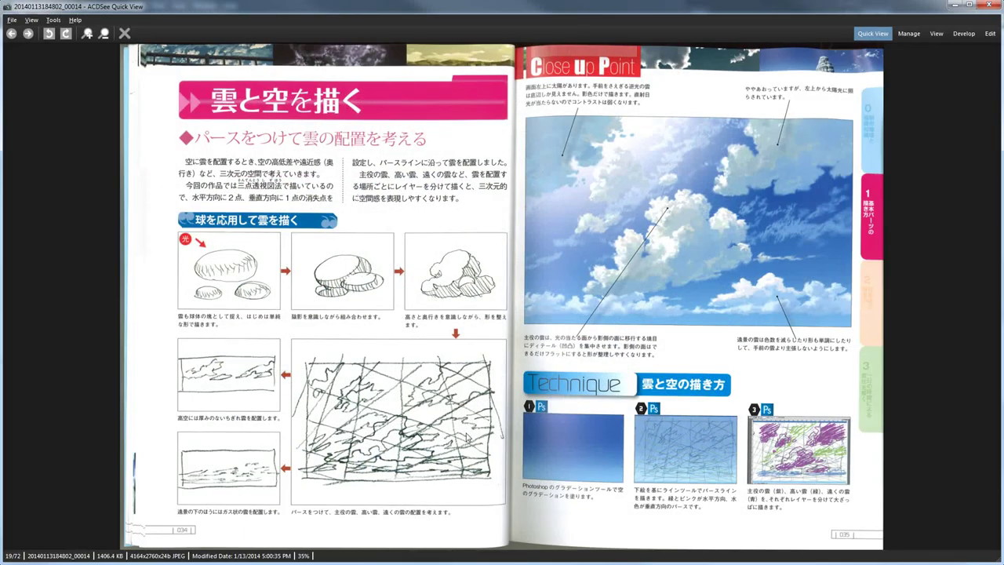
Glance at the following scanned page, return to page 00014 and examine its Close Up Point cloud painting and technique pictures.
scroll(508, 367, "down", 1)
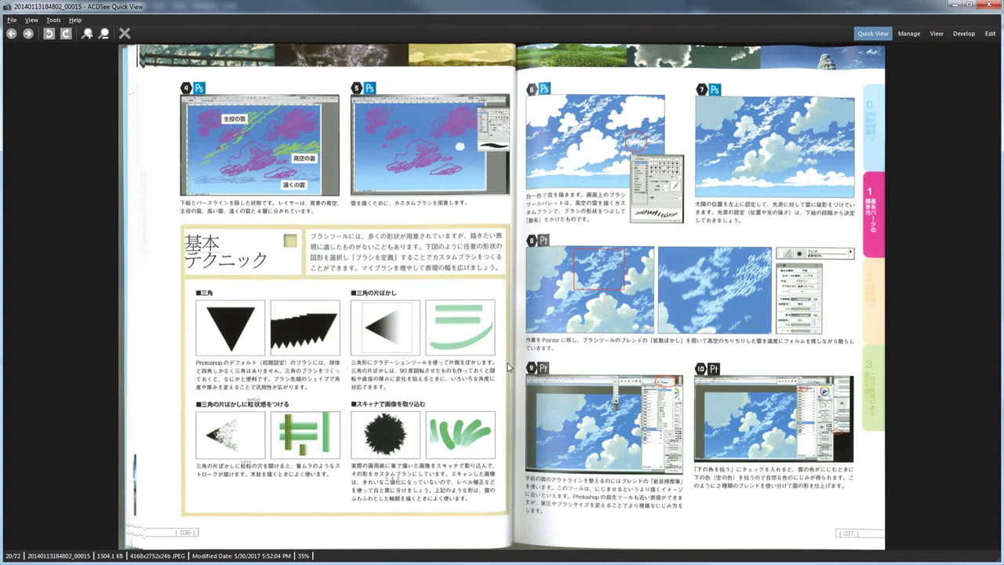
key("Left")
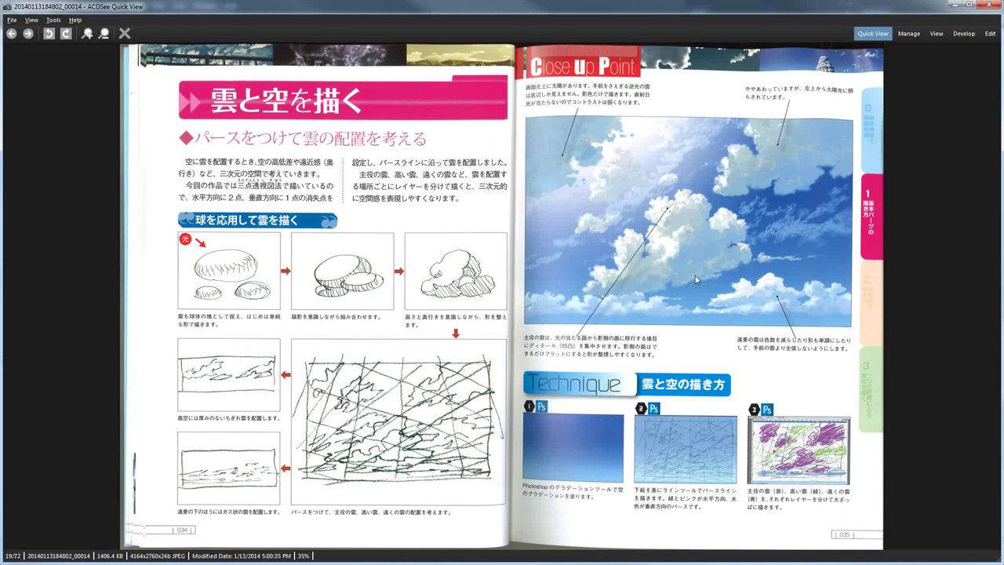
scroll(694, 278, "up", 2)
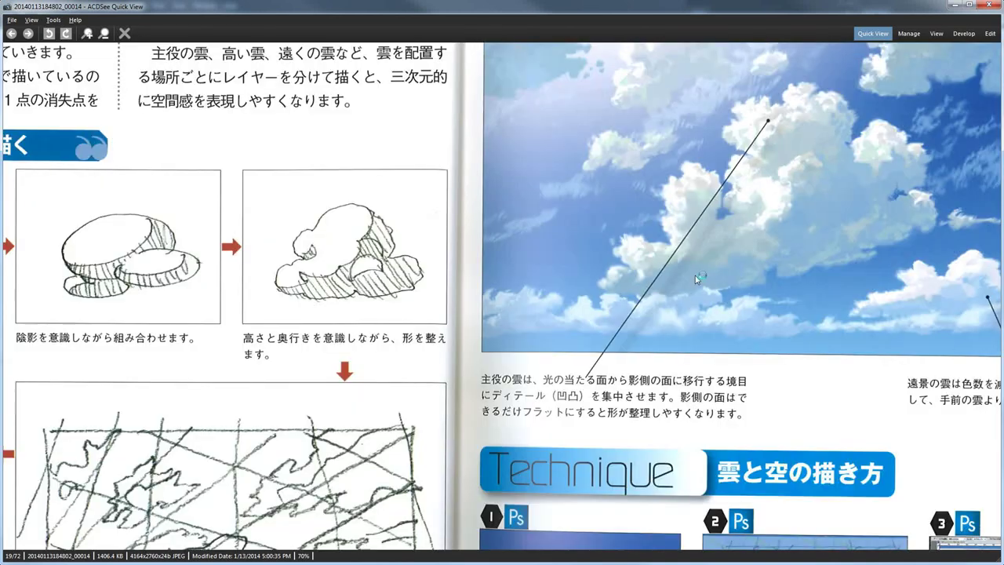
left_click_drag(617, 307, 417, 449)
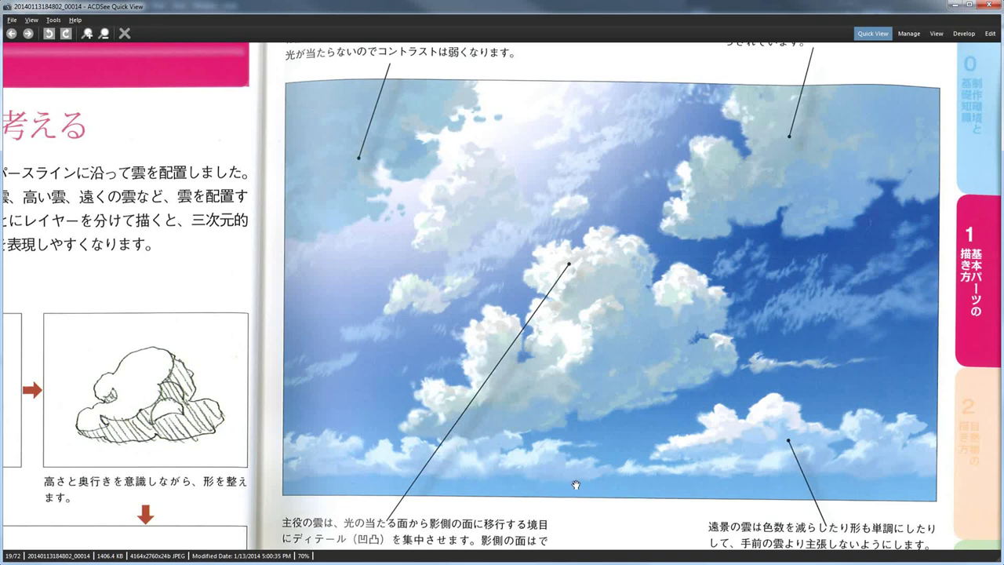
left_click_drag(472, 443, 930, 54)
left_click_drag(650, 264, 508, 326)
left_click_drag(740, 349, 486, 309)
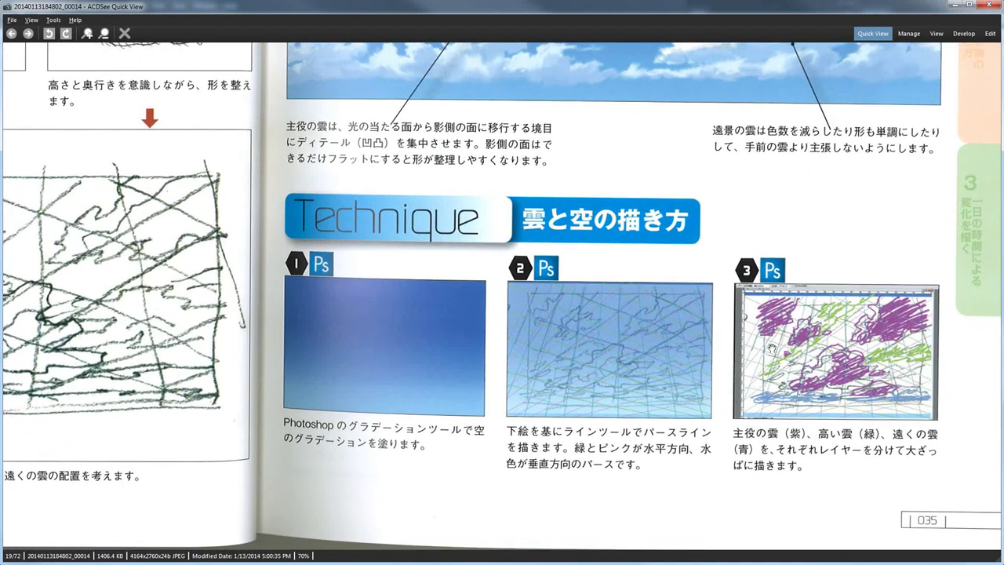
Examine technique illustrations 2 and 3 up close, studying the perspective lines and the rough cloud layout.
scroll(771, 348, "up", 4)
left_click_drag(697, 411, 253, 304)
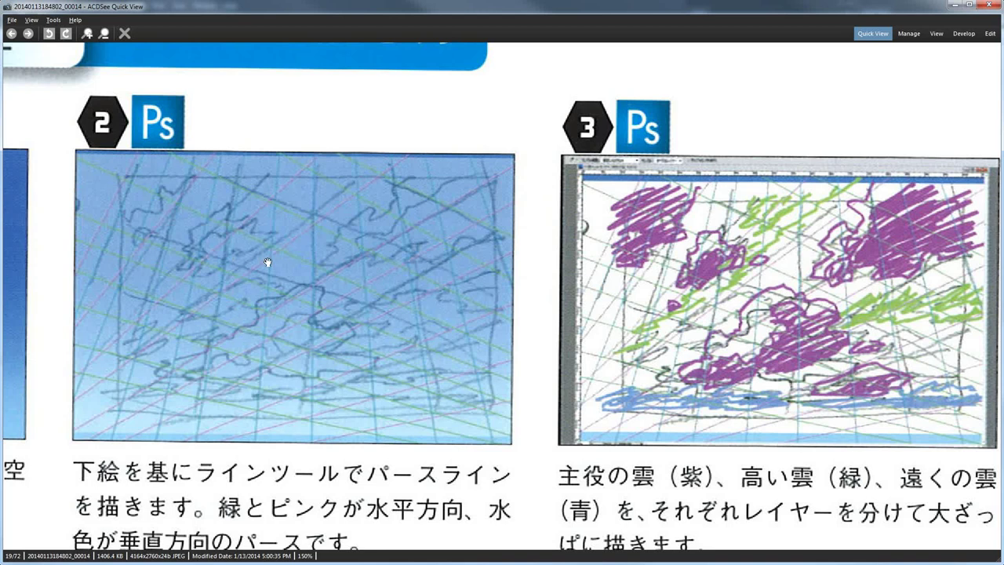
left_click_drag(267, 263, 567, 271)
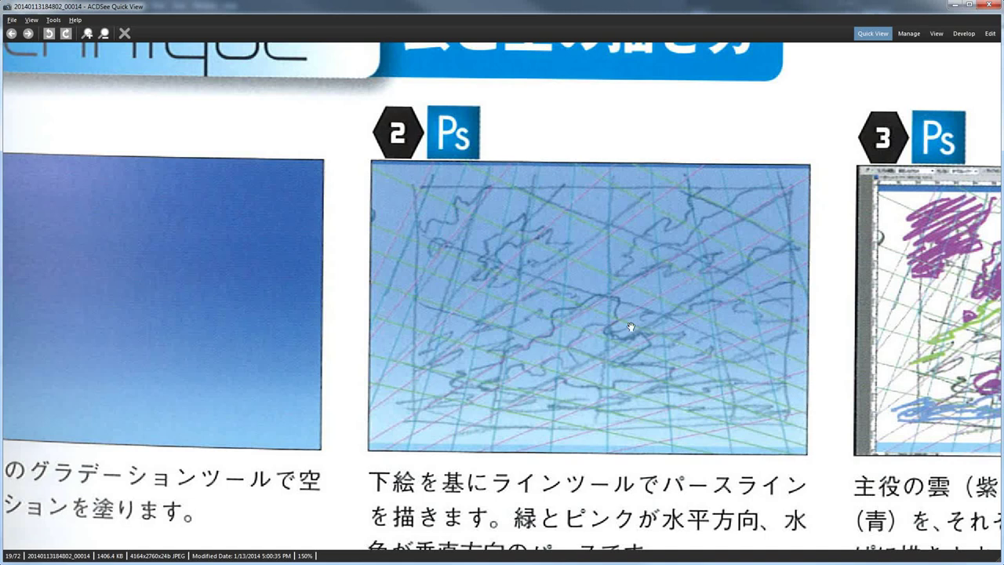
left_click_drag(552, 236, 455, 247)
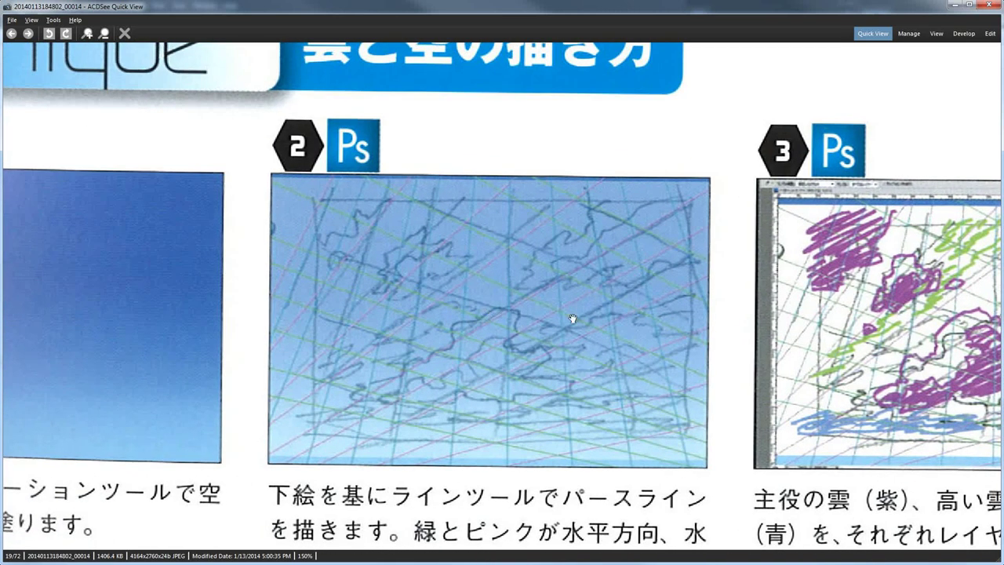
Close the image viewer, return to Photoshop and create a new blank document shown full screen.
key("Escape")
left_click(944, 7)
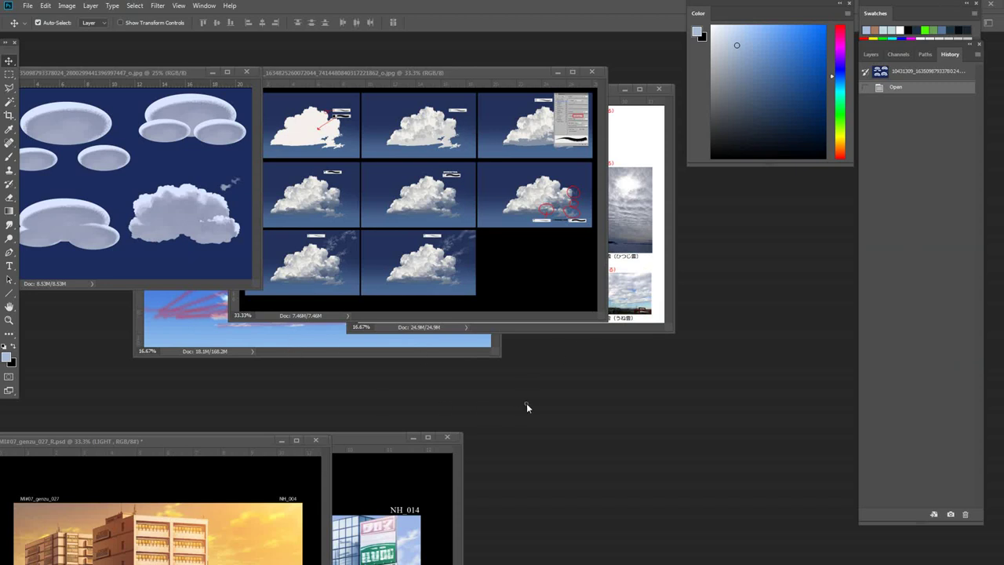
key("ctrl+n")
key("Return")
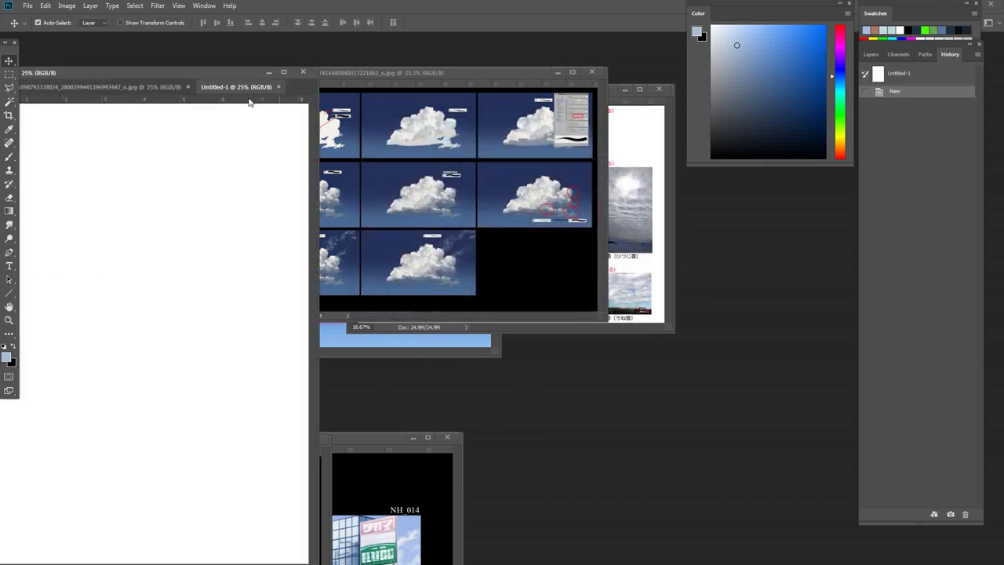
left_click_drag(236, 94, 354, 49)
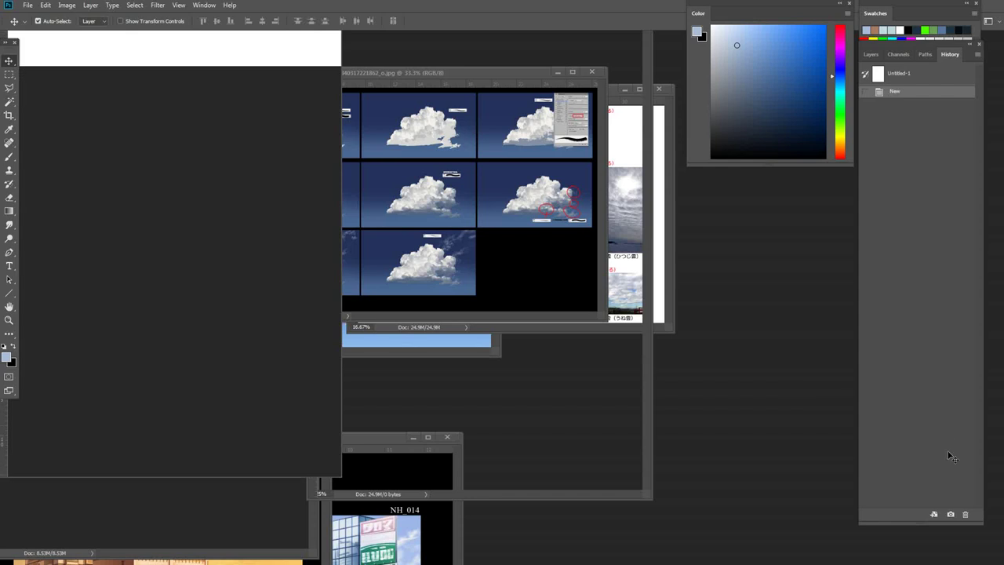
key("f")
Add a new layer above the white background and set up the Brush tool with a saturated blue colour.
left_click(868, 57)
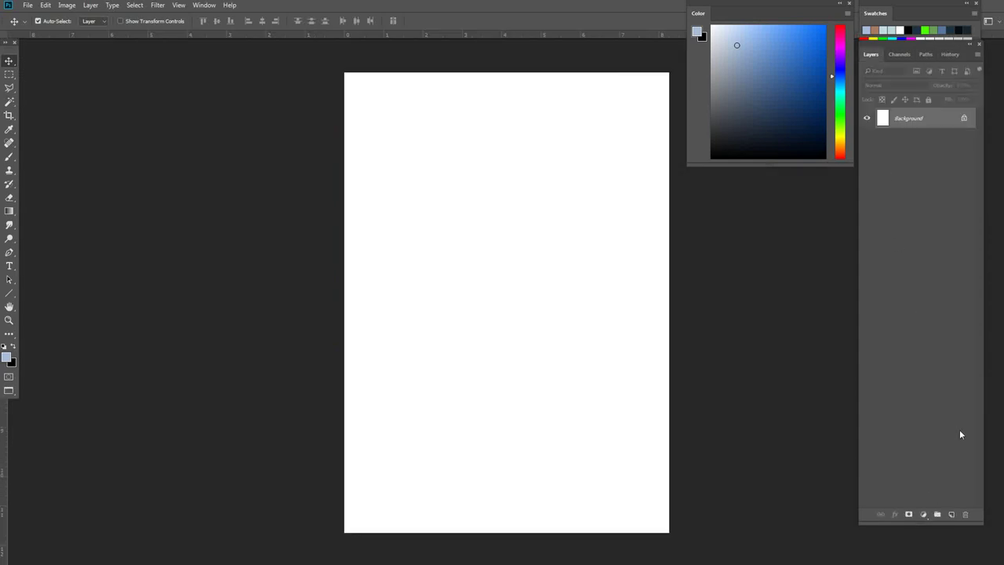
left_click(953, 514)
key("b")
left_click(822, 28)
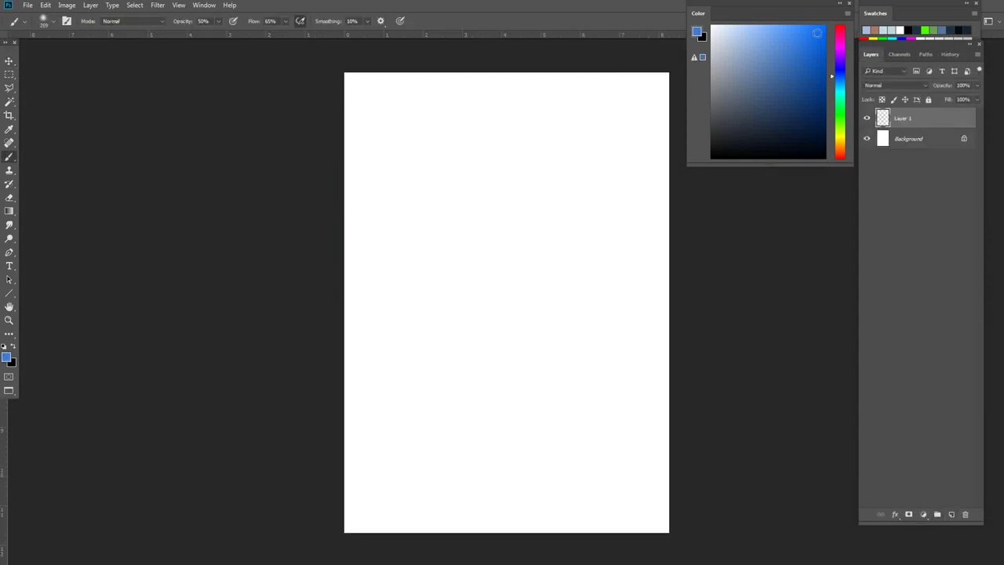
right_click(388, 234)
left_click(422, 353)
left_click_drag(488, 174, 490, 175)
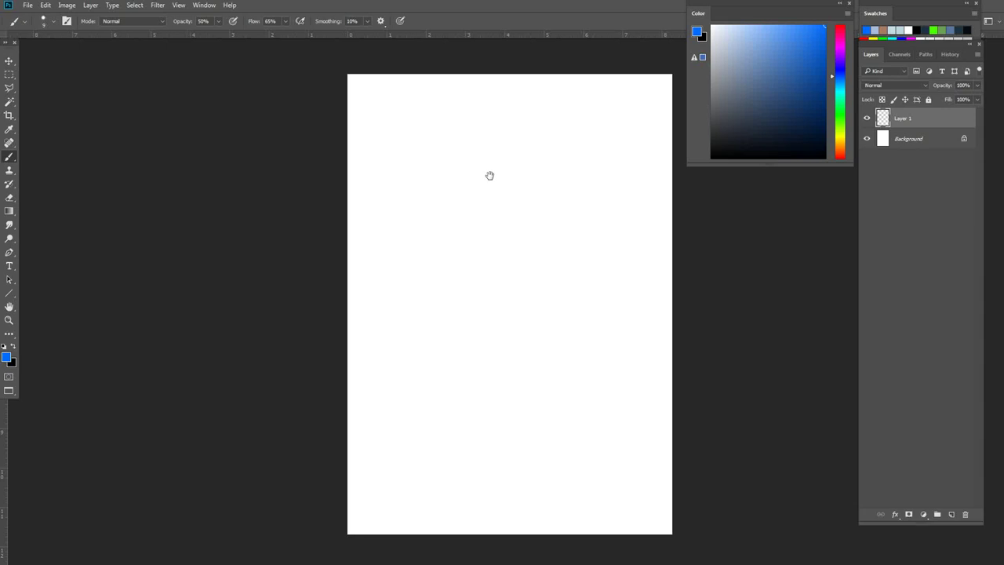
left_click_drag(486, 209, 500, 209)
Draw five blue perspective lines fanning out from one point at the canvas's lower-left edge.
mouse_move(560, 131)
left_mouse_down()
mouse_move(350, 454)
mouse_move(733, 111)
left_mouse_up()
mouse_move(359, 456)
left_mouse_down()
mouse_move(694, 253)
mouse_move(822, 346)
left_mouse_up()
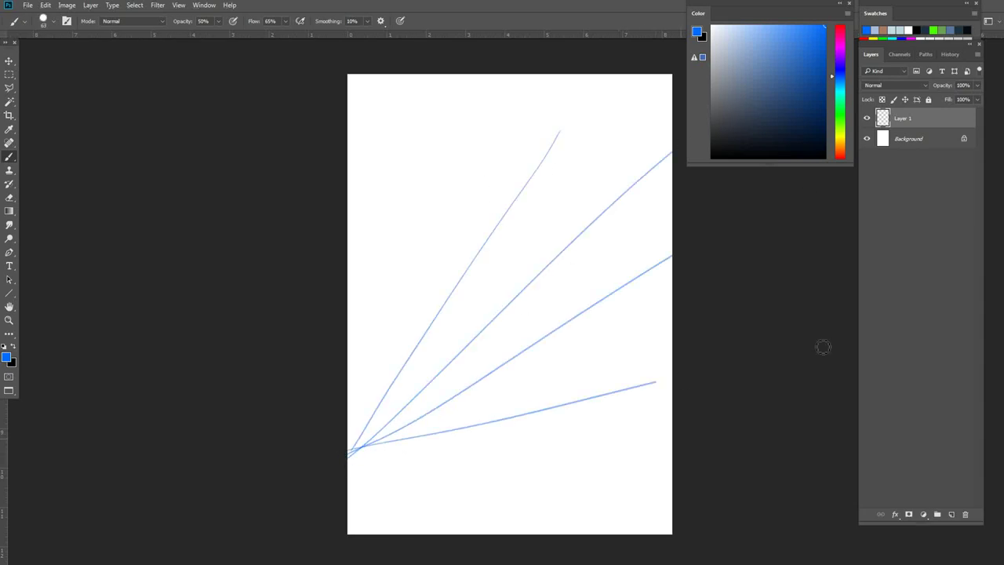
left_click_drag(354, 445, 526, 67)
Draw eight gently descending blue lines across the fan to form a perspective grid over the canvas.
left_click_drag(410, 106, 753, 250)
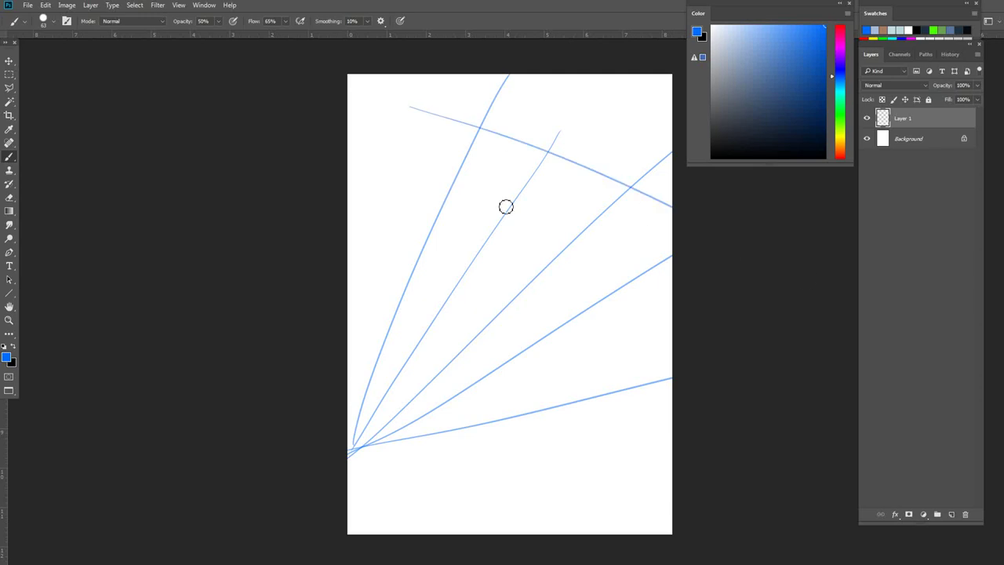
left_click_drag(359, 157, 791, 351)
left_click_drag(349, 251, 675, 308)
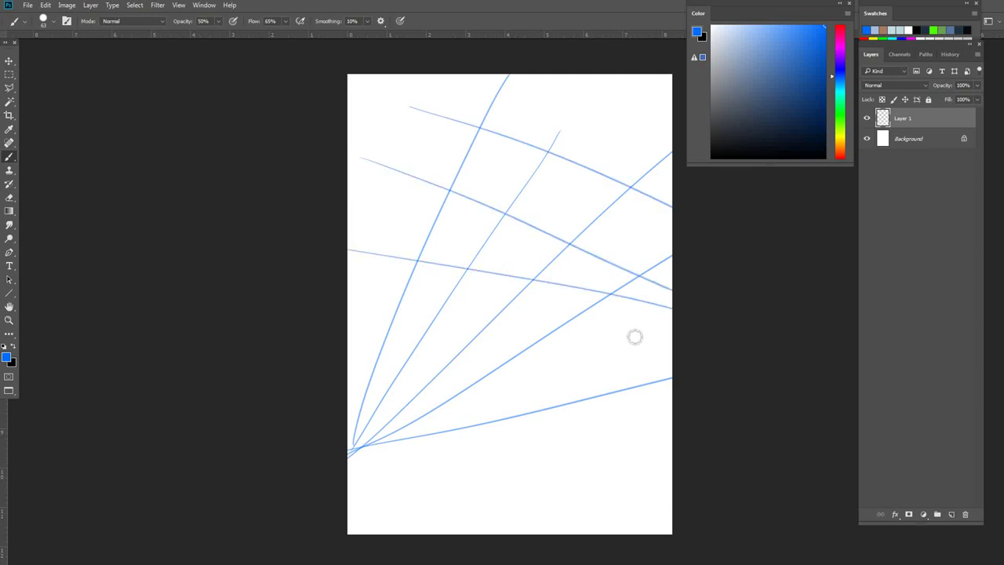
left_click_drag(350, 305, 673, 365)
left_click_drag(351, 359, 672, 406)
left_click_drag(318, 418, 701, 447)
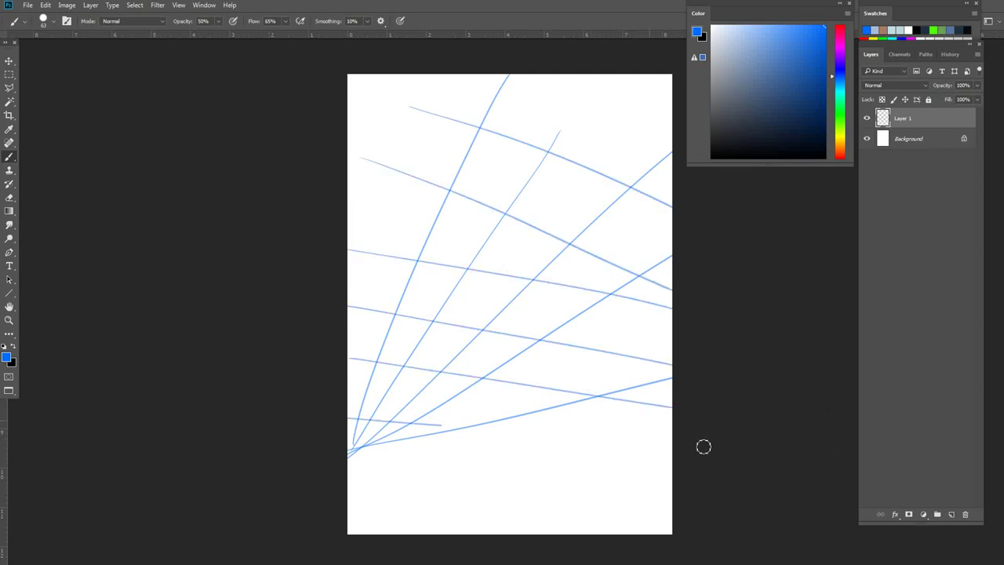
left_click_drag(378, 172, 698, 273)
left_click_drag(486, 87, 737, 152)
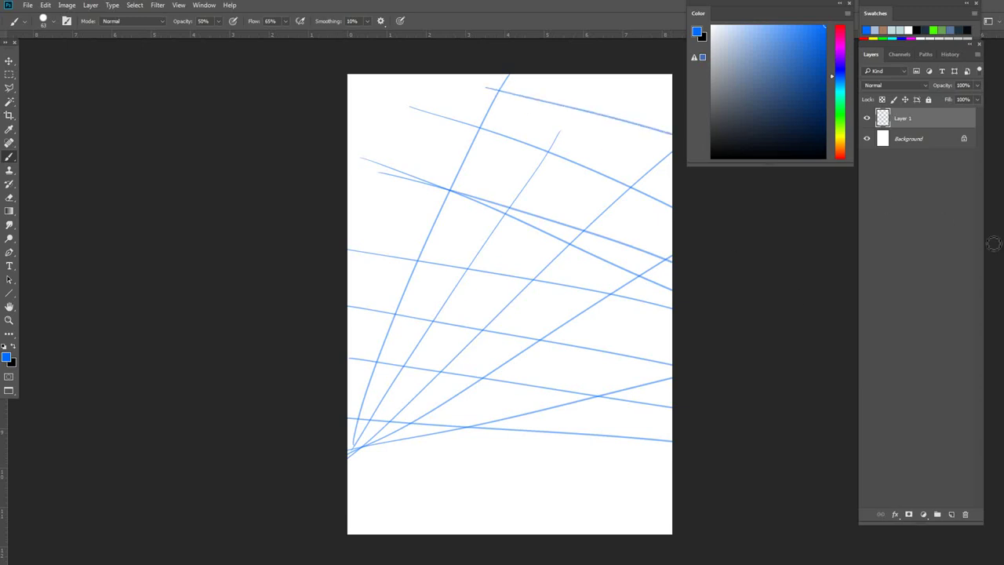
Arrange the cloud-shape reference image with the four ellipse studies beside the enlarged grid drawing.
mouse_move(664, 285)
left_mouse_down()
mouse_move(655, 317)
mouse_move(615, 326)
left_mouse_up()
left_click_drag(615, 326, 643, 305)
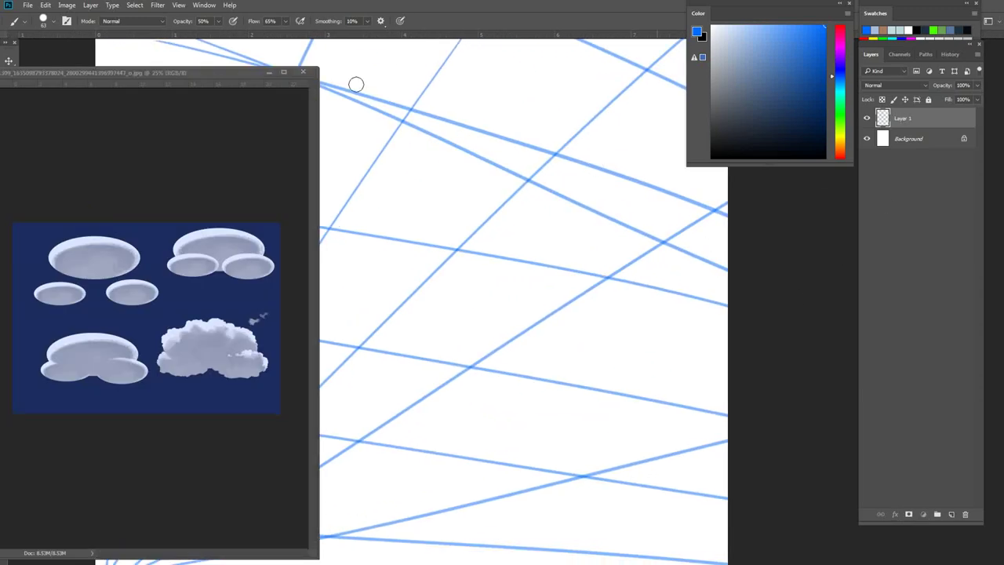
scroll(513, 252, "down", 3)
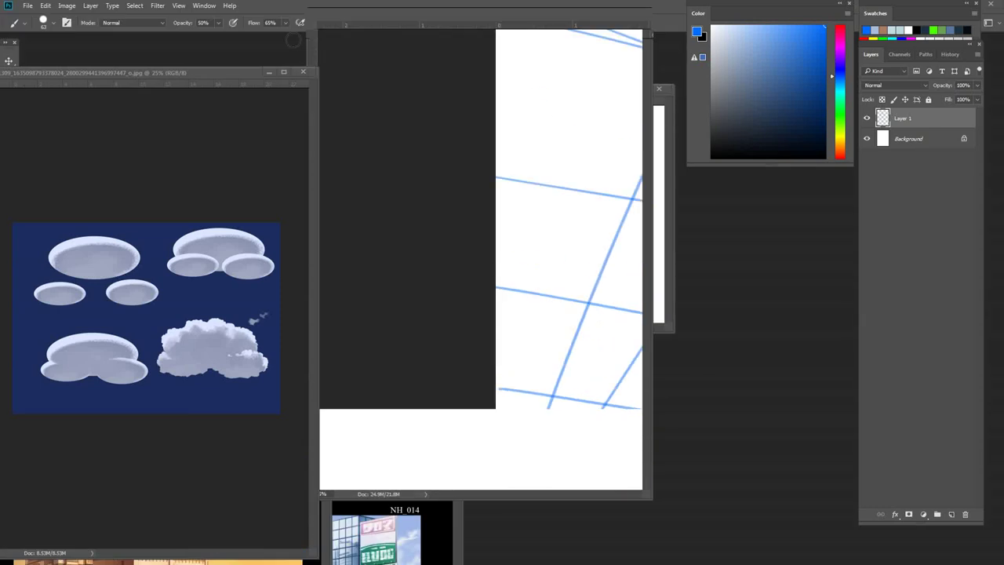
left_click_drag(386, 15, 466, 76)
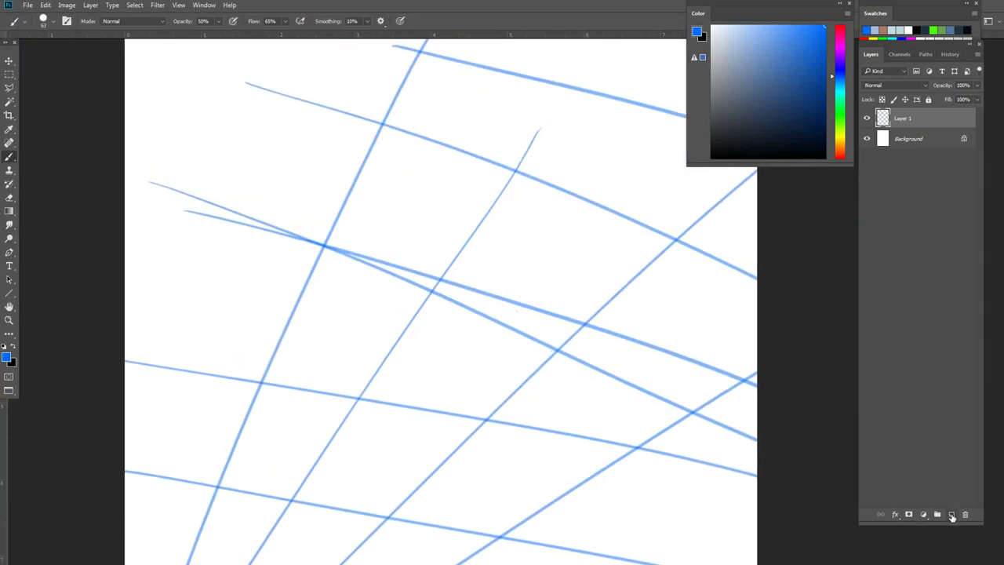
On another new layer, sketch the lower face of a box in magenta along the upper grid lines.
left_click(951, 513)
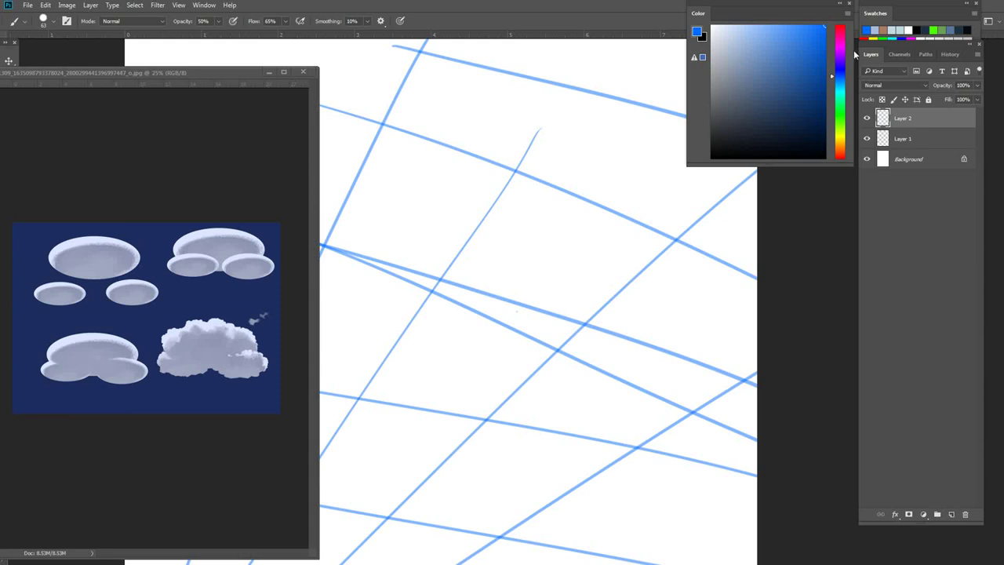
left_click(831, 37)
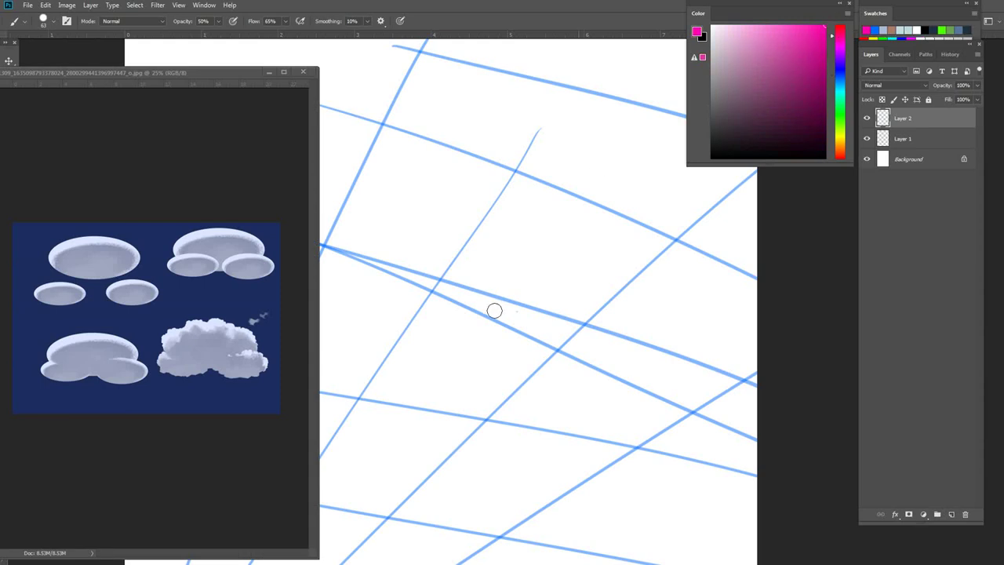
left_click_drag(504, 268, 555, 269)
left_click_drag(531, 222, 478, 290)
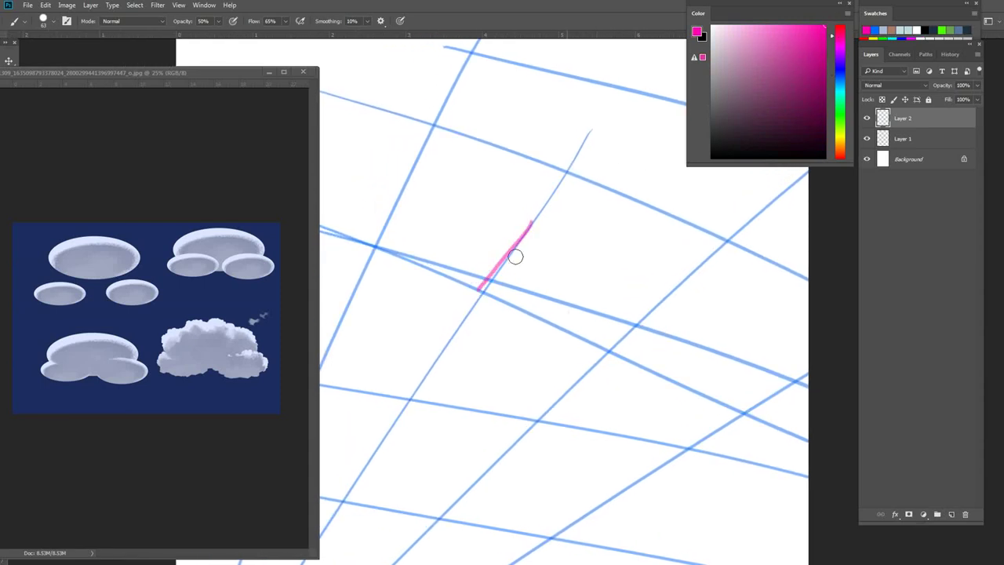
mouse_move(530, 224)
left_mouse_down()
mouse_move(593, 259)
mouse_move(542, 314)
left_mouse_up()
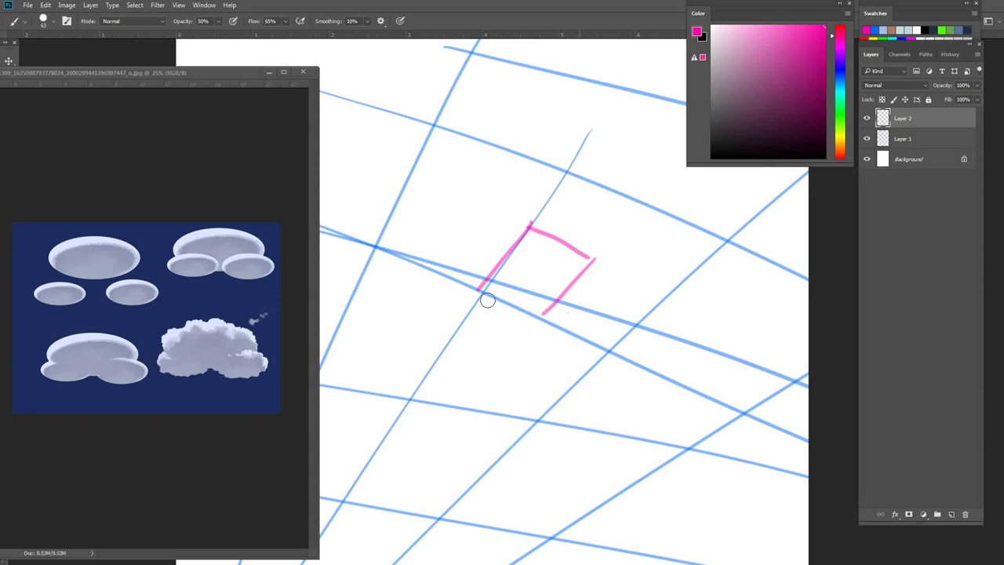
left_click_drag(487, 300, 541, 314)
Add the upright edges and upper outline that turn the magenta face into a perspective box.
mouse_move(530, 229)
left_mouse_down()
mouse_move(526, 195)
mouse_move(484, 246)
mouse_move(481, 283)
left_mouse_up()
left_click_drag(523, 190, 490, 249)
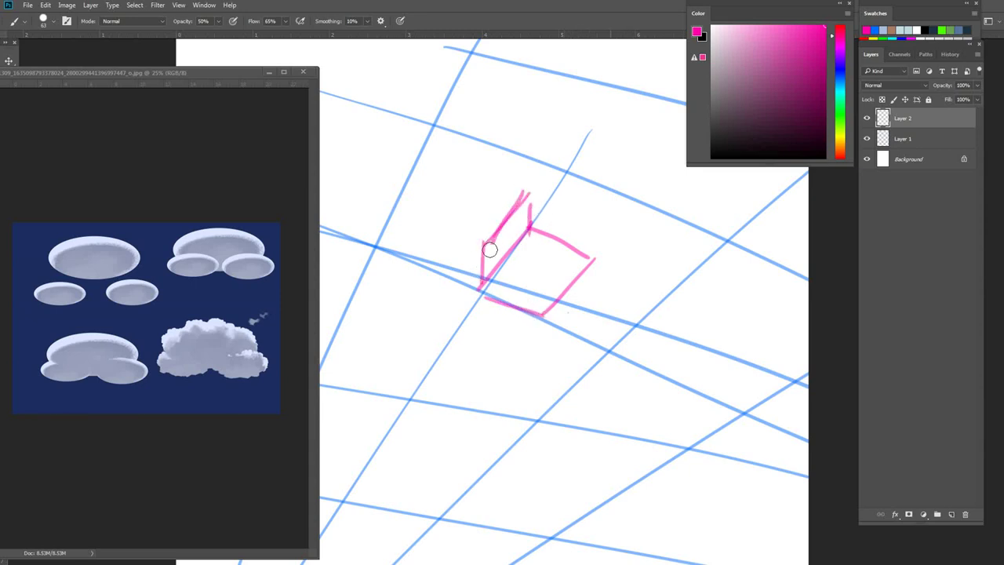
mouse_move(523, 191)
left_mouse_down()
mouse_move(588, 228)
mouse_move(588, 257)
mouse_move(646, 202)
left_mouse_up()
Sketch a second, smaller magenta box on the same receding grid line, nearer the vanishing point.
key("space")
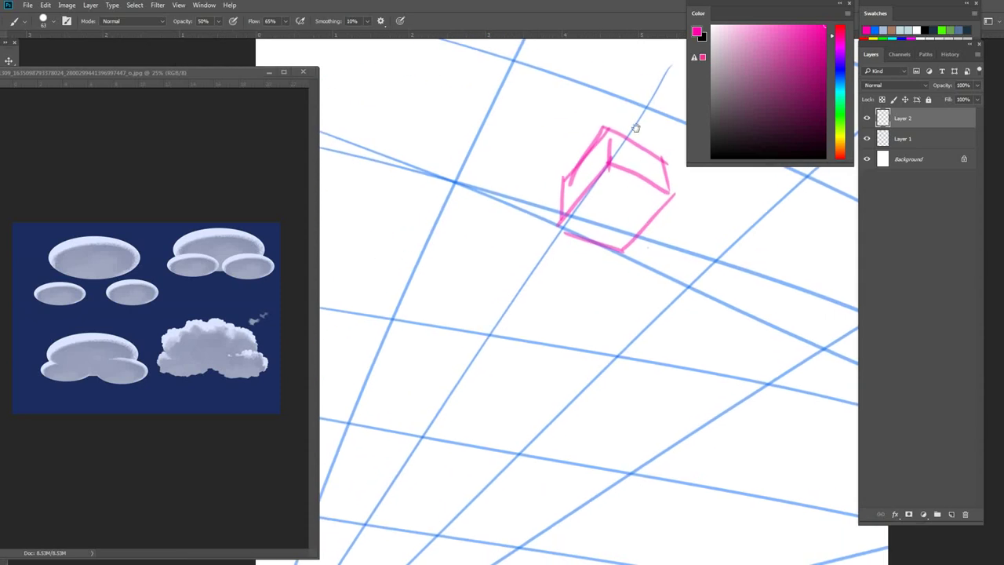
left_click_drag(562, 310, 566, 277)
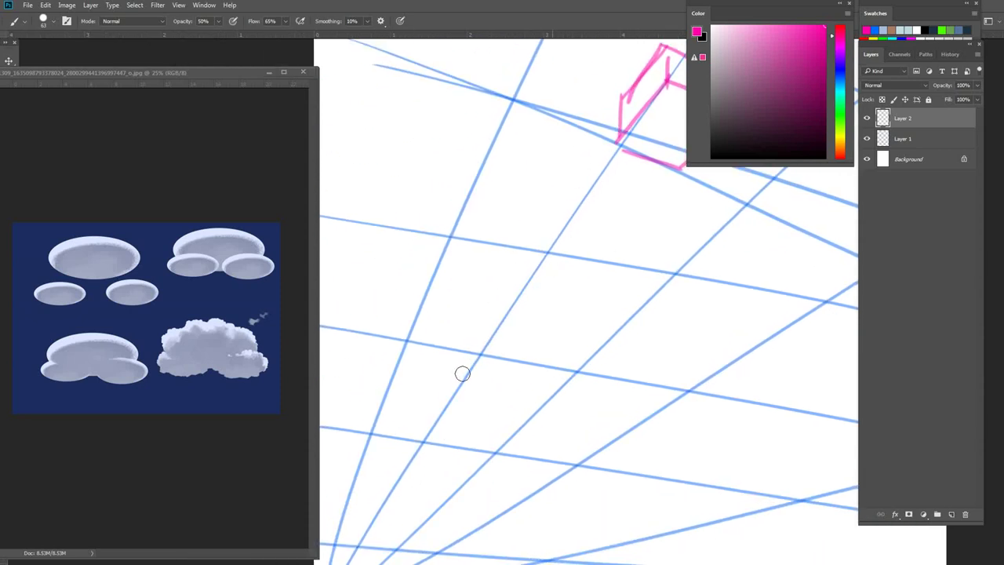
mouse_move(471, 360)
left_mouse_down()
mouse_move(444, 402)
mouse_move(506, 382)
left_mouse_up()
left_click_drag(446, 401, 489, 405)
key("space")
left_click_drag(518, 307, 435, 352)
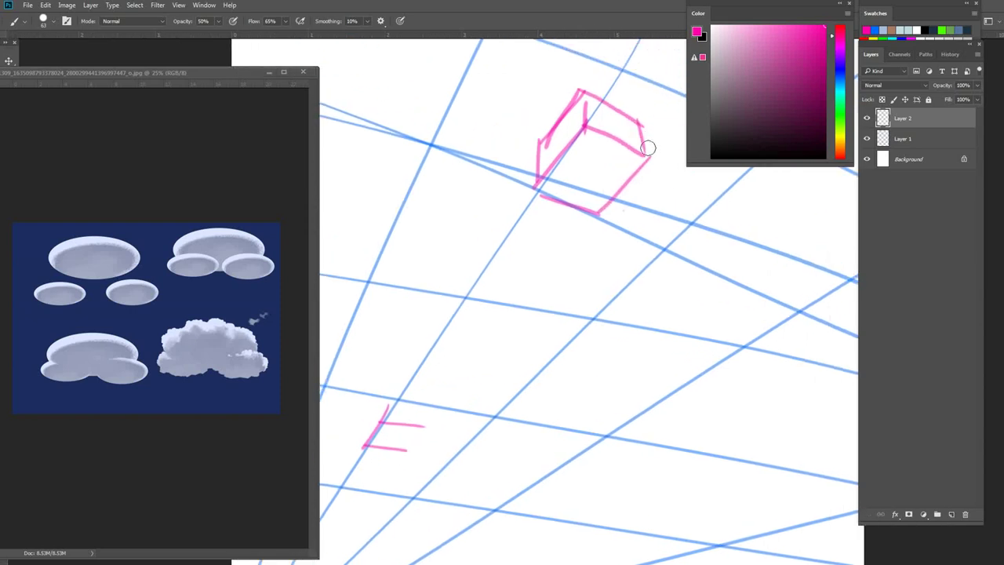
key("space")
mouse_move(434, 430)
left_mouse_down()
mouse_move(498, 370)
mouse_move(475, 390)
left_mouse_up()
mouse_move(445, 341)
left_mouse_down()
mouse_move(442, 358)
mouse_move(428, 358)
mouse_move(424, 387)
left_mouse_up()
mouse_move(443, 342)
left_mouse_down()
mouse_move(497, 351)
mouse_move(491, 344)
left_mouse_up()
scroll(502, 329, "down", 2)
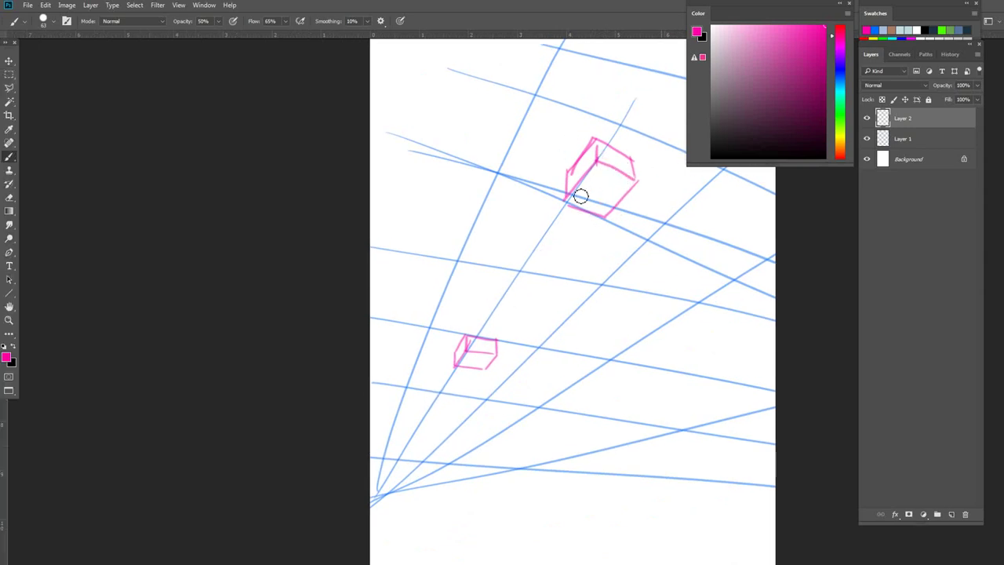
Hatch the undersides of the large and small magenta boxes with loose magenta shading strokes.
mouse_move(580, 196)
left_mouse_down()
mouse_move(589, 171)
mouse_move(609, 201)
mouse_move(624, 186)
left_mouse_up()
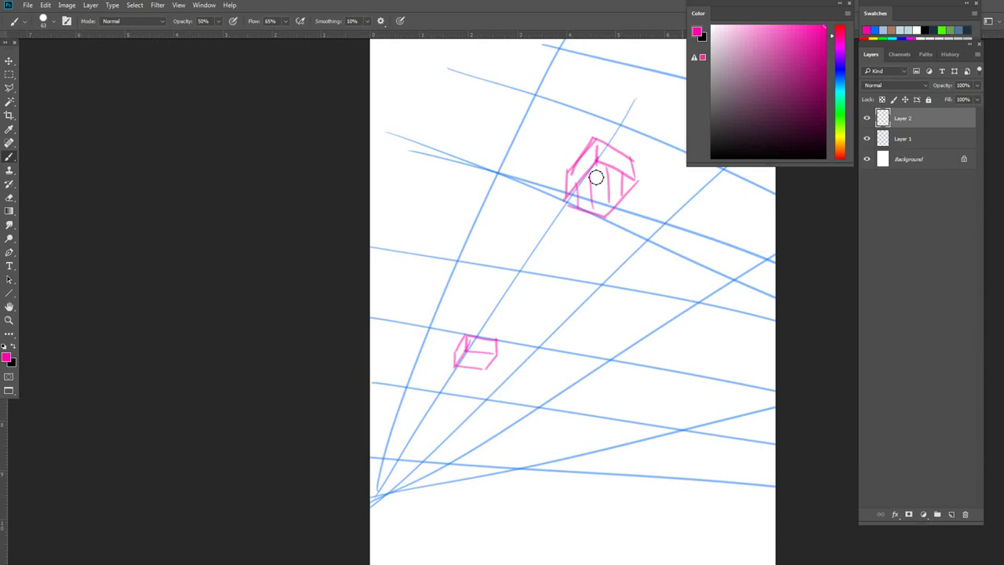
left_click_drag(602, 168, 579, 189)
mouse_move(476, 354)
left_mouse_down()
mouse_move(462, 363)
mouse_move(488, 358)
mouse_move(467, 356)
left_mouse_up()
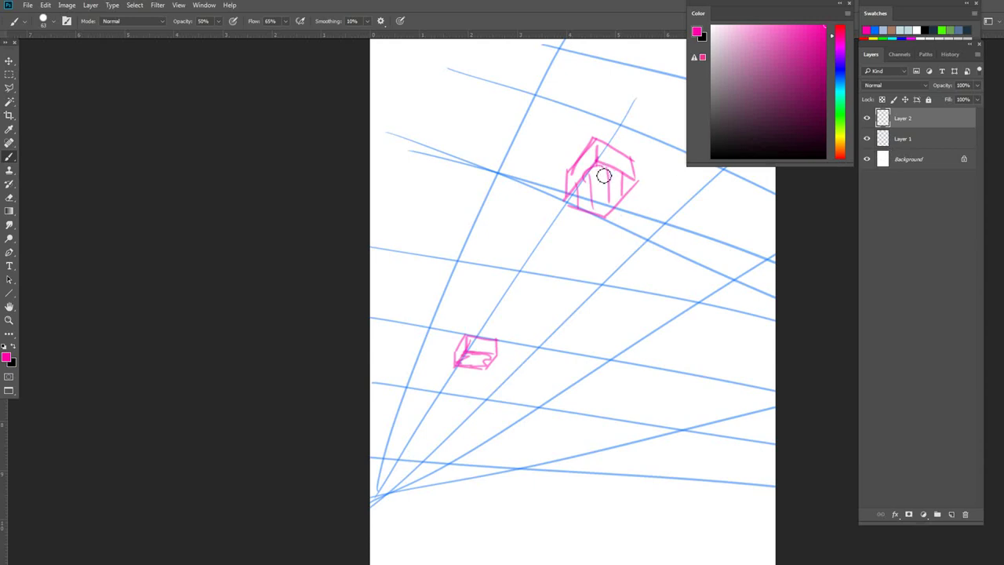
mouse_move(602, 176)
left_mouse_down()
mouse_move(570, 204)
mouse_move(607, 213)
mouse_move(634, 195)
mouse_move(636, 181)
mouse_move(593, 174)
left_mouse_up()
On a new layer, sketch rounded cyan tops and shading over the upper portions of both boxes.
left_click(953, 515)
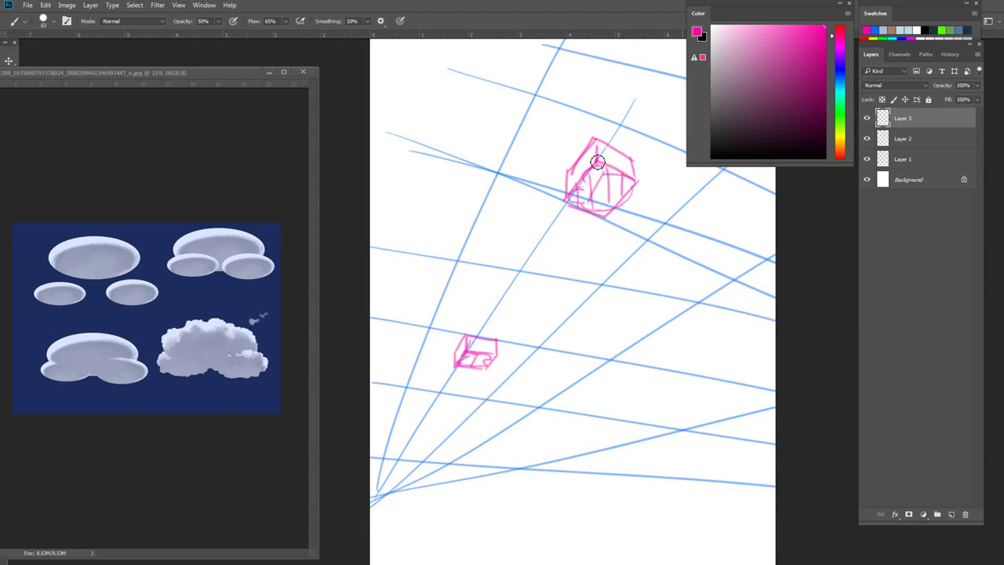
left_click(838, 90)
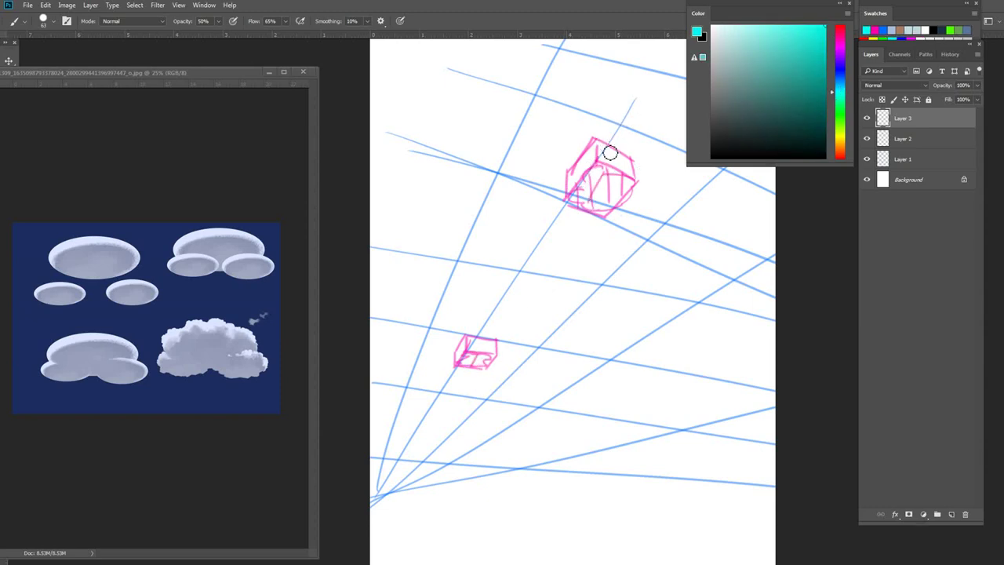
mouse_move(600, 146)
left_mouse_down()
mouse_move(624, 172)
mouse_move(589, 153)
mouse_move(578, 179)
mouse_move(612, 152)
mouse_move(627, 155)
mouse_move(589, 144)
mouse_move(570, 173)
mouse_move(622, 174)
mouse_move(631, 159)
mouse_move(601, 181)
mouse_move(618, 168)
mouse_move(576, 180)
mouse_move(609, 169)
left_mouse_up()
mouse_move(472, 337)
left_mouse_down()
mouse_move(459, 361)
mouse_move(495, 345)
mouse_move(476, 341)
mouse_move(451, 358)
mouse_move(500, 348)
mouse_move(471, 352)
left_mouse_up()
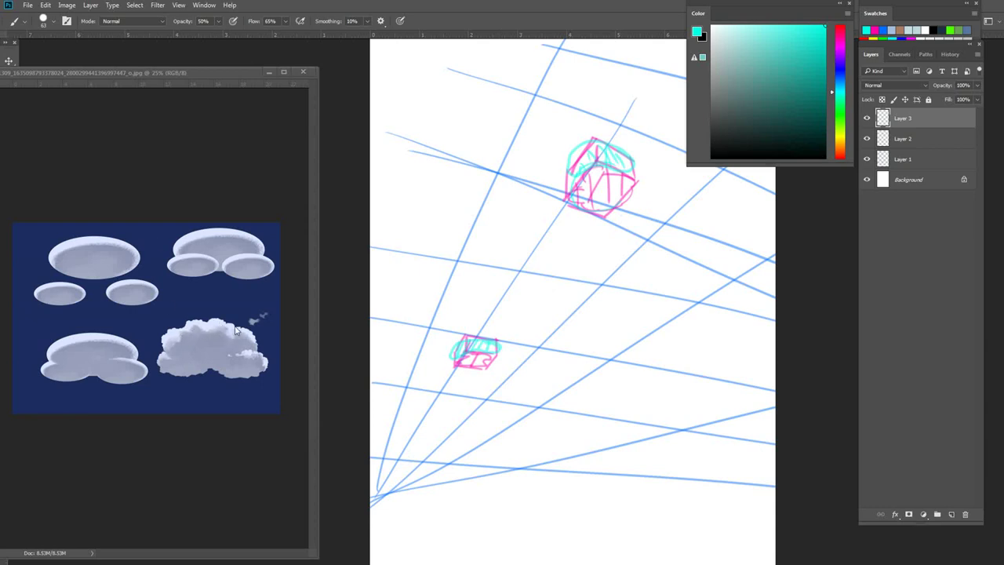
left_click(353, 329)
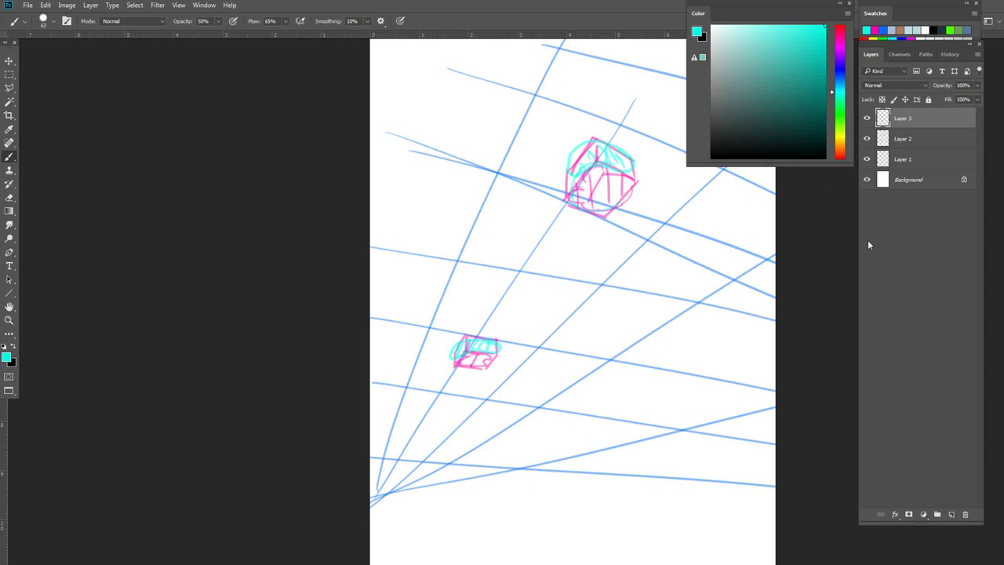
On another new layer, outline a flat-bottomed magenta cloud with a small fragment beside it near the horizon.
left_click(950, 514)
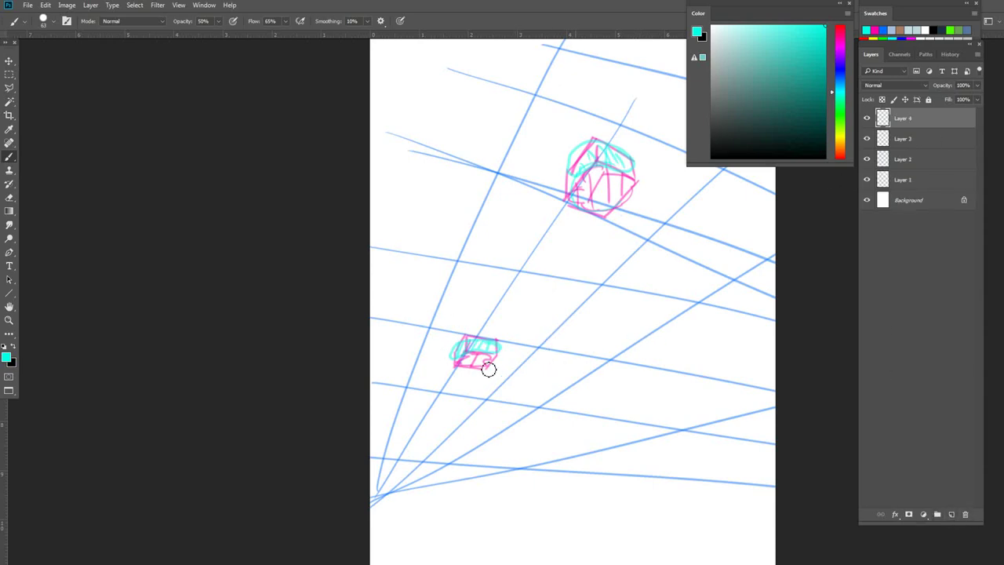
mouse_move(842, 56)
left_mouse_down()
mouse_move(826, 31)
mouse_move(834, 44)
left_mouse_up()
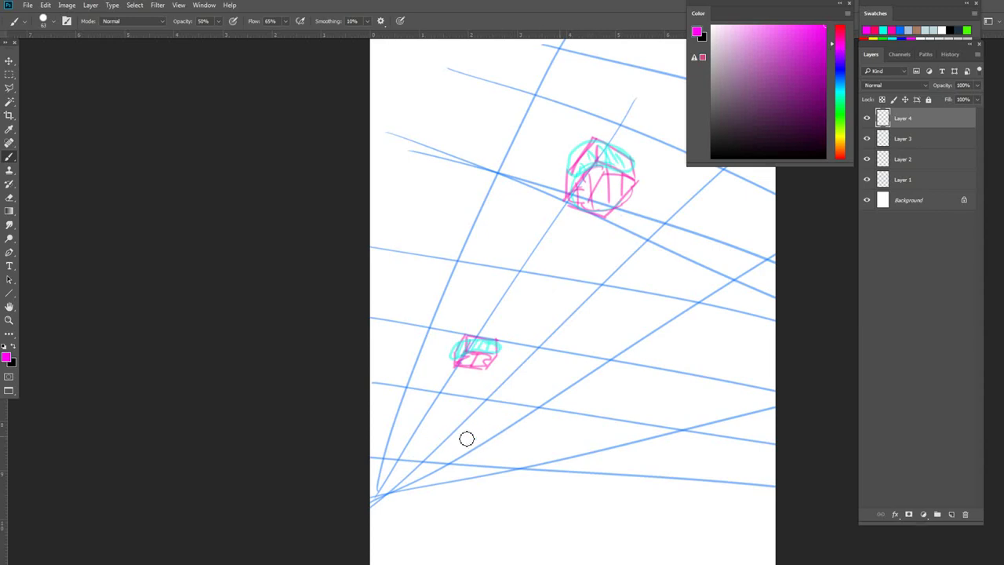
mouse_move(477, 435)
left_mouse_down()
mouse_move(436, 450)
mouse_move(527, 455)
mouse_move(482, 436)
mouse_move(503, 425)
mouse_move(548, 456)
mouse_move(454, 449)
mouse_move(544, 450)
left_mouse_up()
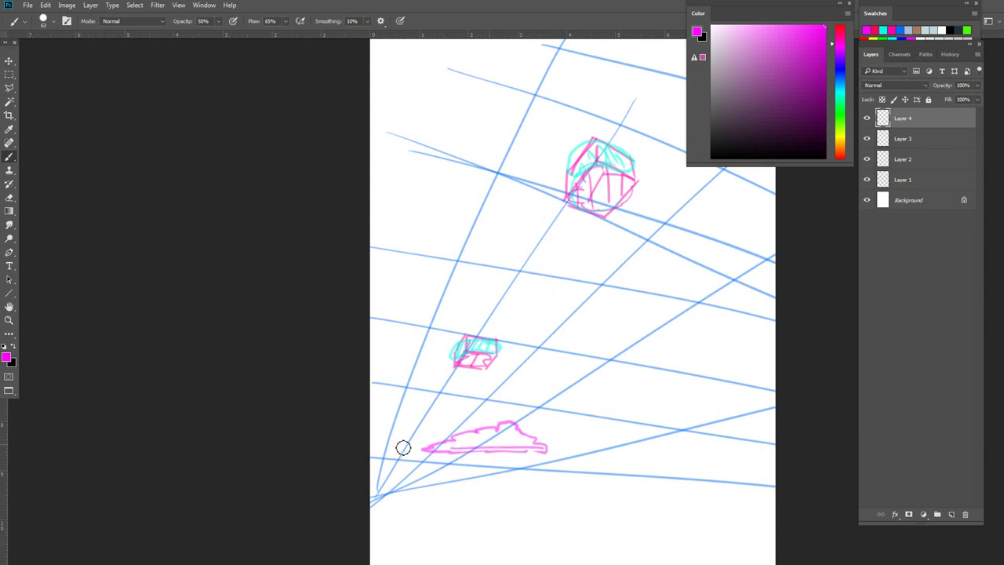
mouse_move(404, 452)
left_mouse_down()
mouse_move(422, 455)
mouse_move(400, 452)
left_mouse_up()
Outline three progressively larger magenta clouds up the grid and add a curved arrow from the highest cloud to the lowest.
mouse_move(566, 361)
left_mouse_down()
mouse_move(536, 374)
mouse_move(545, 383)
mouse_move(620, 382)
mouse_move(642, 371)
mouse_move(589, 354)
left_mouse_up()
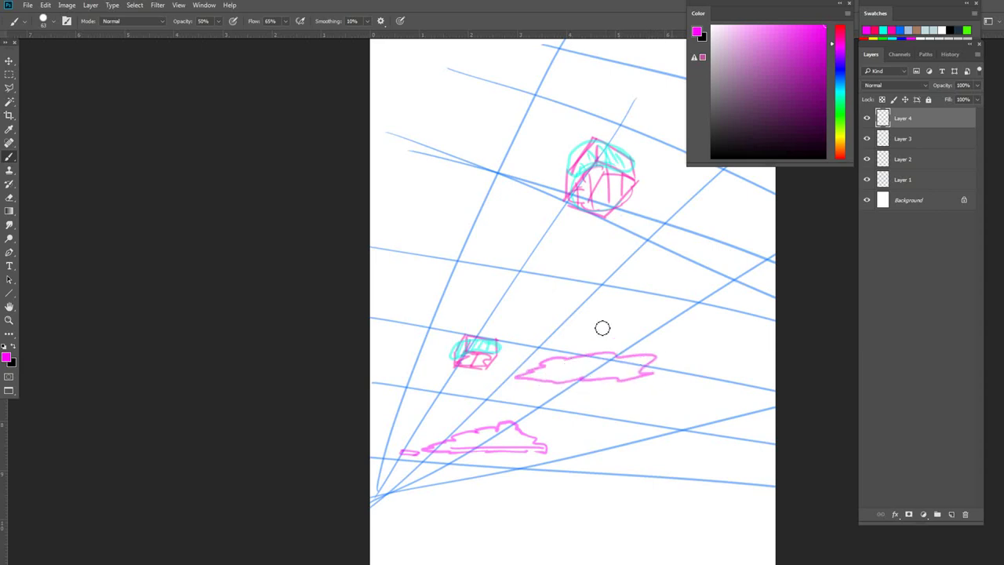
mouse_move(614, 262)
left_mouse_down()
mouse_move(537, 292)
mouse_move(636, 309)
mouse_move(674, 303)
mouse_move(692, 279)
mouse_move(616, 260)
left_mouse_up()
mouse_move(644, 134)
left_mouse_down()
mouse_move(663, 222)
mouse_move(766, 174)
left_mouse_up()
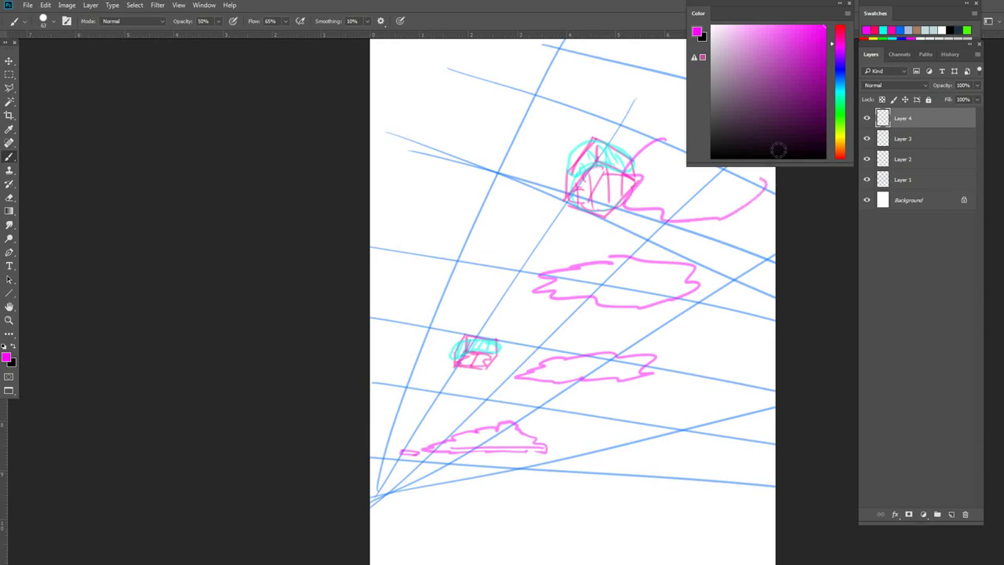
left_click_drag(685, 117, 632, 139)
mouse_move(698, 188)
left_mouse_down()
mouse_move(645, 397)
mouse_move(557, 436)
left_mouse_up()
left_click_drag(566, 412, 580, 436)
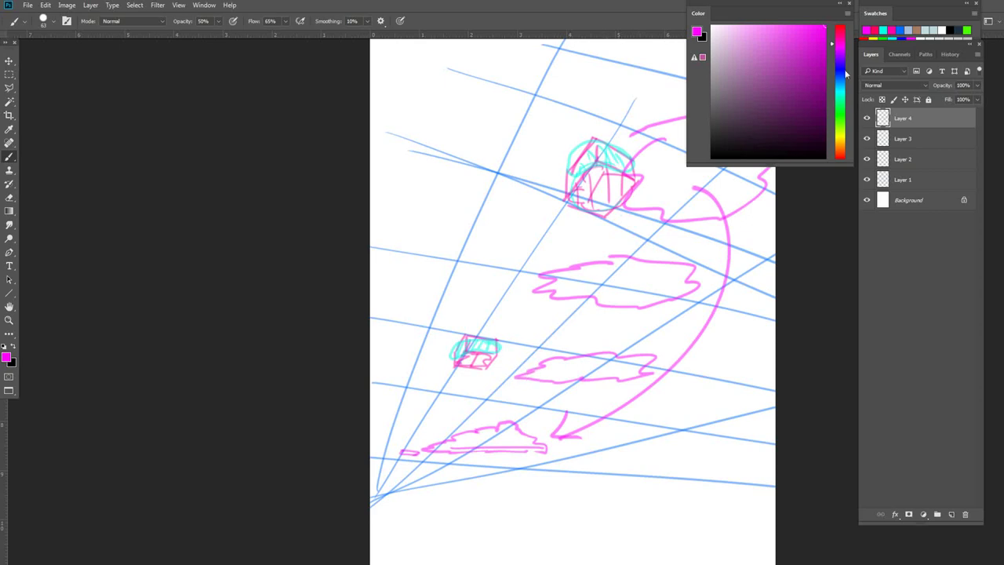
Add billowing cyan tops above the four magenta cloud outlines, working from the horizon cloud up to the largest.
left_click(839, 93)
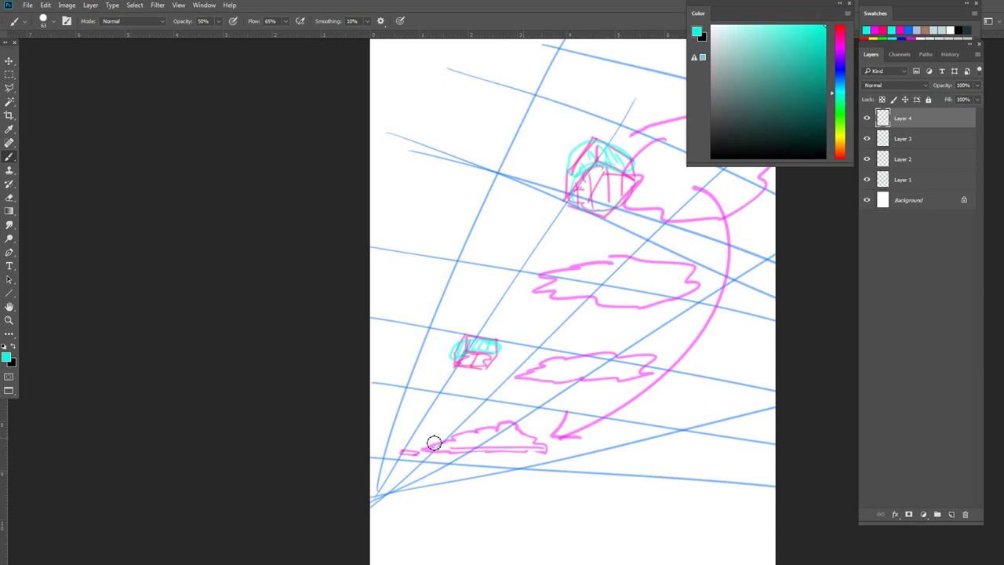
mouse_move(428, 445)
left_mouse_down()
mouse_move(487, 431)
mouse_move(537, 444)
mouse_move(433, 449)
mouse_move(502, 426)
mouse_move(439, 440)
left_mouse_up()
mouse_move(524, 374)
left_mouse_down()
mouse_move(536, 360)
mouse_move(603, 341)
mouse_move(652, 352)
mouse_move(641, 359)
left_mouse_up()
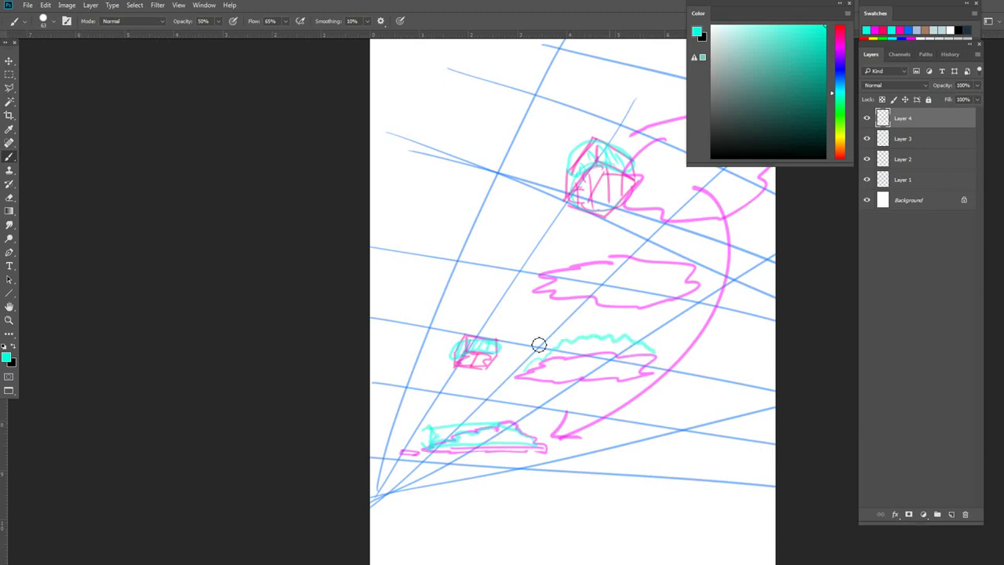
mouse_move(545, 269)
left_mouse_down()
mouse_move(598, 252)
mouse_move(688, 264)
left_mouse_up()
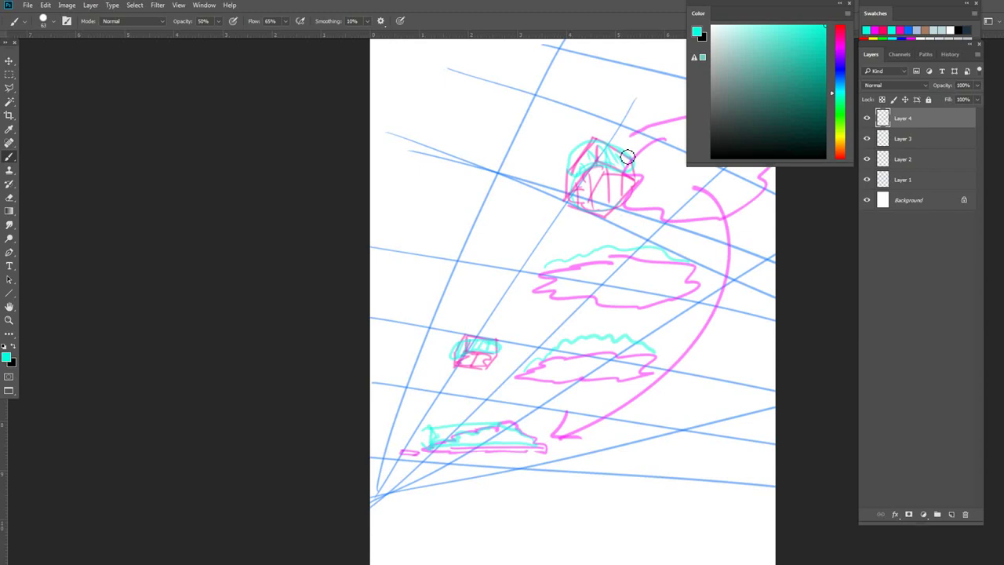
mouse_move(627, 156)
left_mouse_down()
mouse_move(654, 123)
mouse_move(737, 104)
left_mouse_up()
Draw a cyan post below the second cloud, then a green block of three uprights with receding top edges and an ellipse beside it.
left_click_drag(587, 424, 562, 436)
left_click_drag(557, 395, 564, 506)
left_click(839, 116)
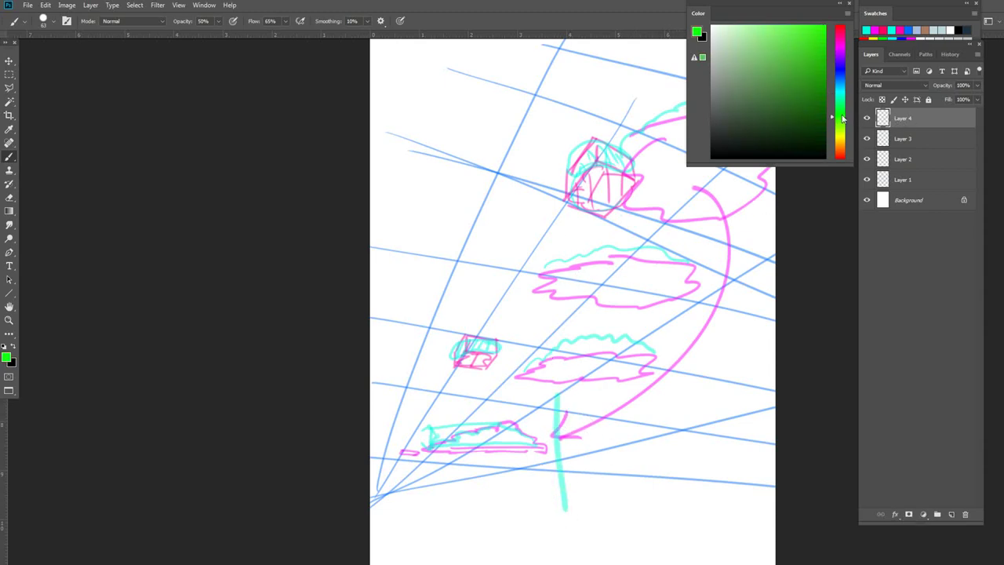
mouse_move(565, 502)
left_mouse_down()
mouse_move(572, 415)
mouse_move(559, 400)
mouse_move(610, 362)
mouse_move(605, 496)
left_mouse_up()
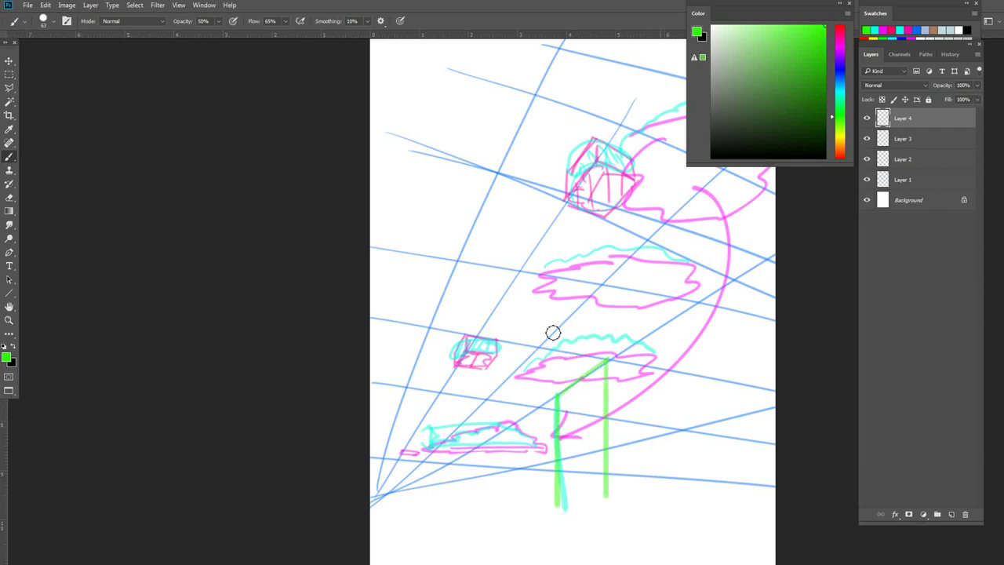
mouse_move(554, 331)
left_mouse_down()
mouse_move(564, 377)
mouse_move(553, 329)
left_mouse_up()
mouse_move(609, 359)
left_mouse_down()
mouse_move(673, 377)
mouse_move(684, 493)
left_mouse_up()
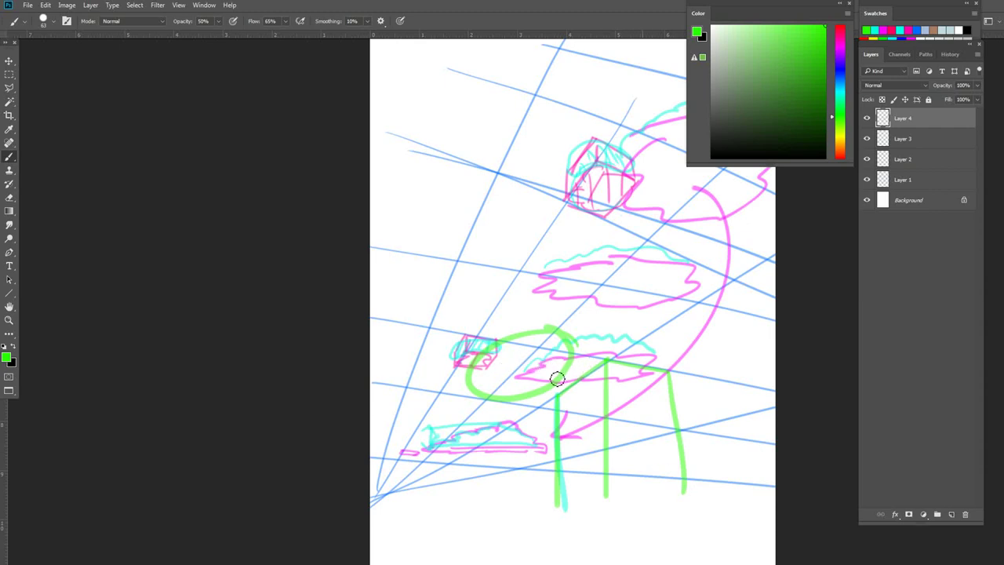
key("ctrl+z")
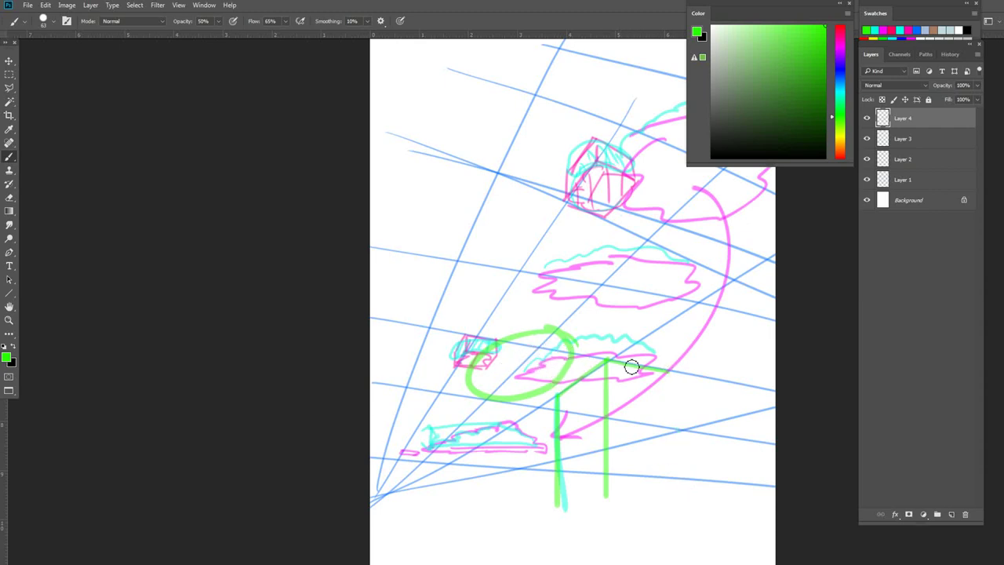
left_click_drag(666, 370, 680, 495)
Circle the green block with a large ellipse and add a tall green upright with a receding edge under the largest cloud.
mouse_move(688, 353)
left_mouse_down()
mouse_move(545, 346)
mouse_move(579, 483)
mouse_move(703, 390)
mouse_move(655, 330)
left_mouse_up()
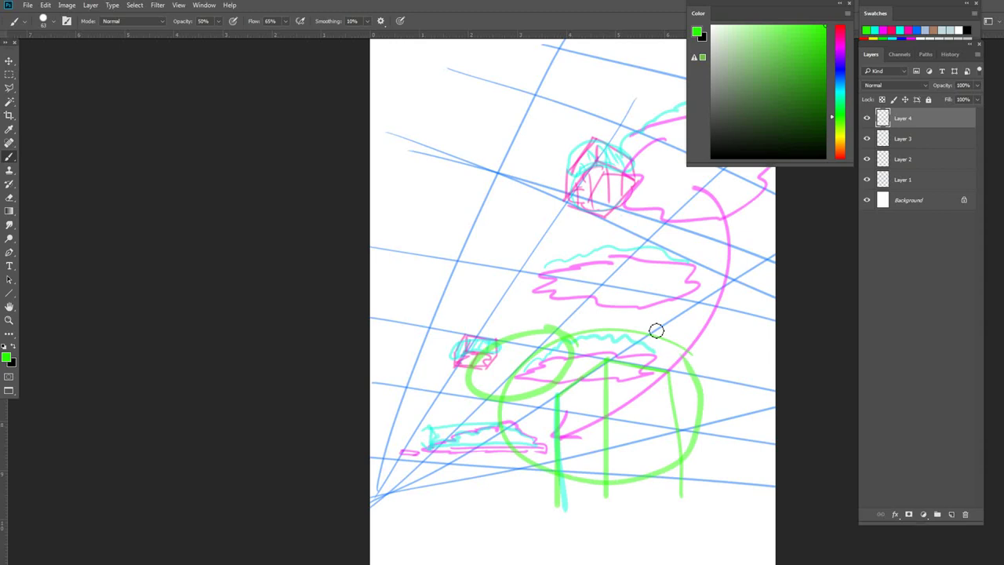
left_click_drag(649, 272, 615, 324)
mouse_move(678, 228)
left_mouse_down()
mouse_move(684, 294)
mouse_move(692, 221)
mouse_move(765, 170)
left_mouse_up()
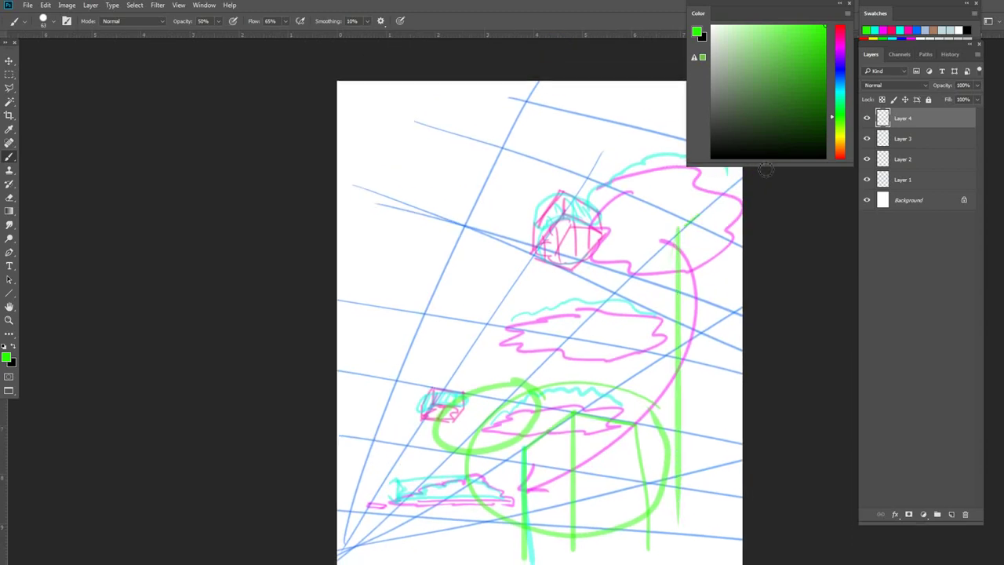
Paint a billowing green cloud column rising from the upper box to the canvas's top edge.
mouse_move(585, 62)
left_mouse_down()
mouse_move(517, 146)
mouse_move(500, 298)
mouse_move(526, 297)
left_mouse_up()
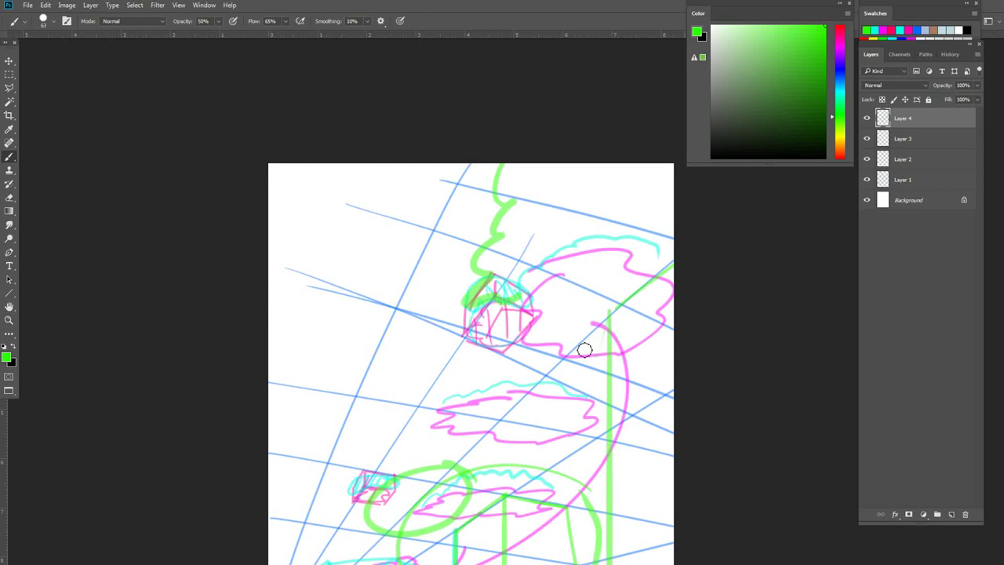
left_click_drag(469, 431, 524, 344)
left_click_drag(583, 287, 573, 289)
left_click_drag(576, 344, 616, 230)
left_click_drag(568, 285, 524, 309)
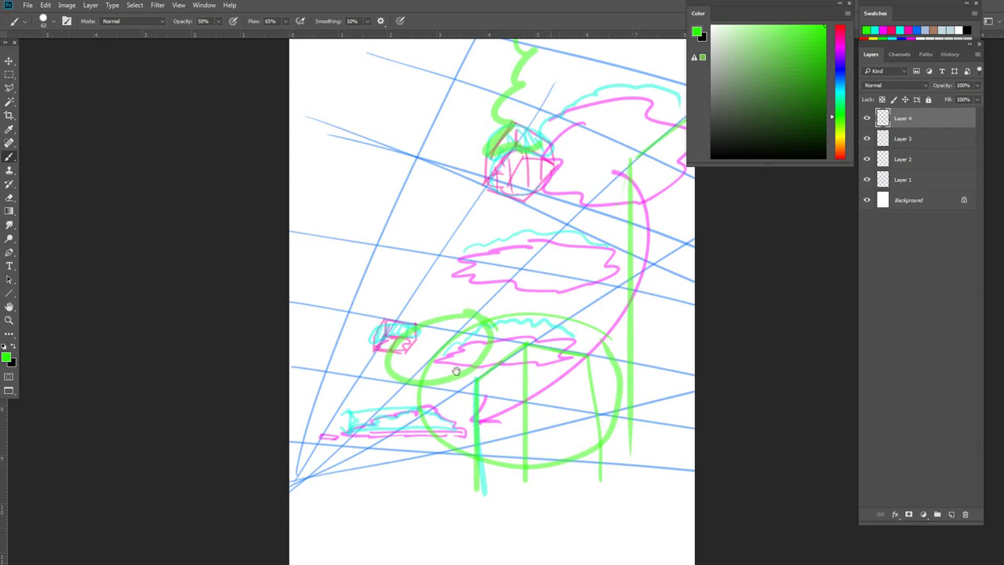
Sketch two thin green edges meeting at a corner inside the largest cloud, following the perspective grid.
left_click_drag(456, 370, 406, 357)
scroll(495, 352, "down", 1)
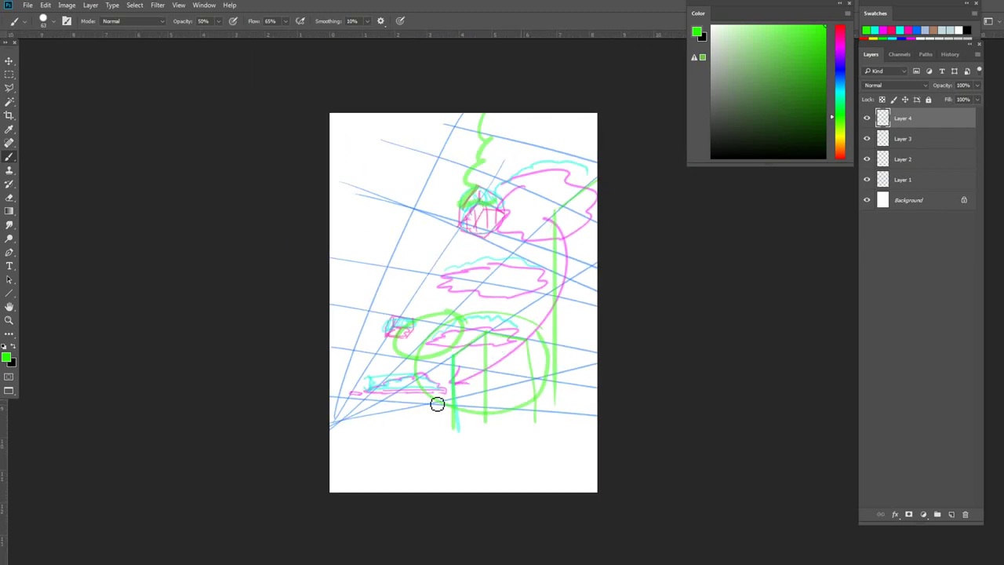
scroll(451, 278, "up", 2)
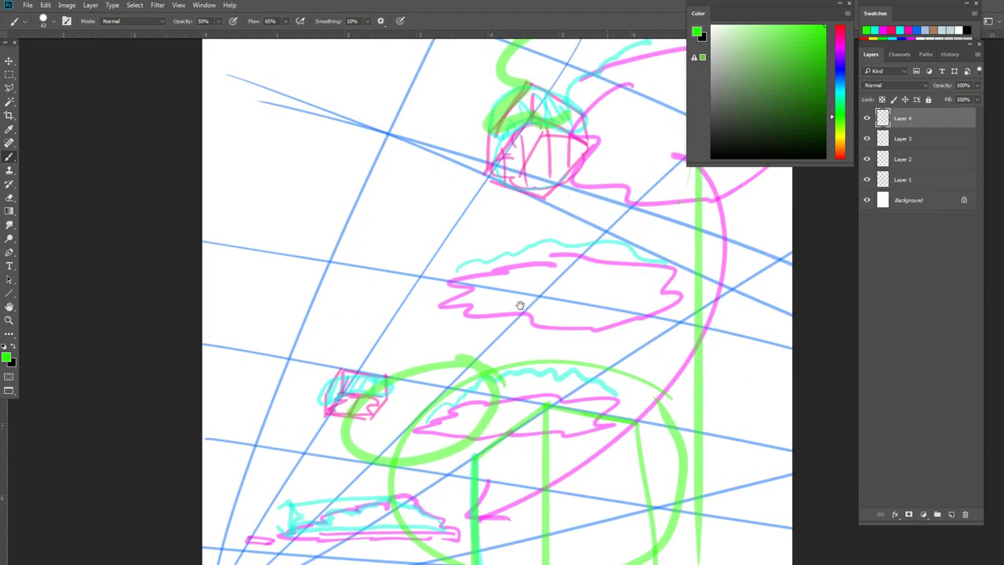
left_click_drag(585, 266, 566, 241)
left_click_drag(602, 76, 574, 204)
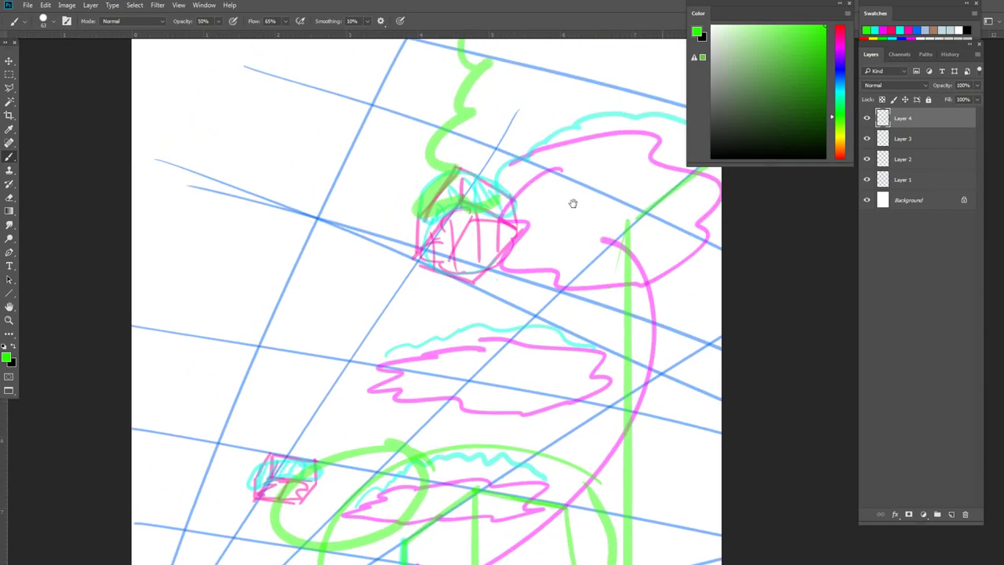
left_click_drag(584, 144, 518, 218)
left_click_drag(585, 144, 679, 171)
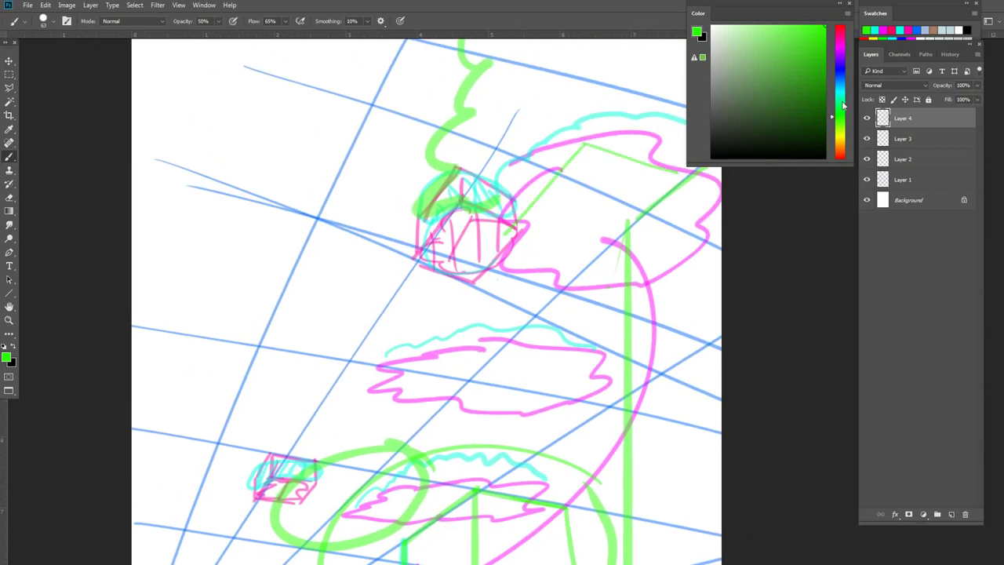
Draw the four-sided lower face of a box over the largest cloud in blue, with brush opacity raised to 100%.
left_click(839, 74)
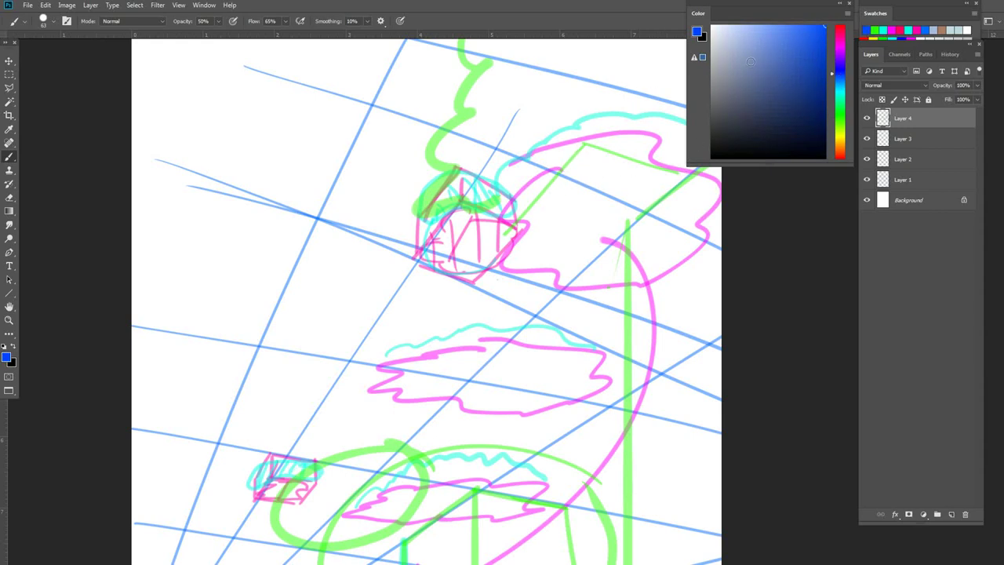
left_click_drag(584, 147, 492, 249)
key("0")
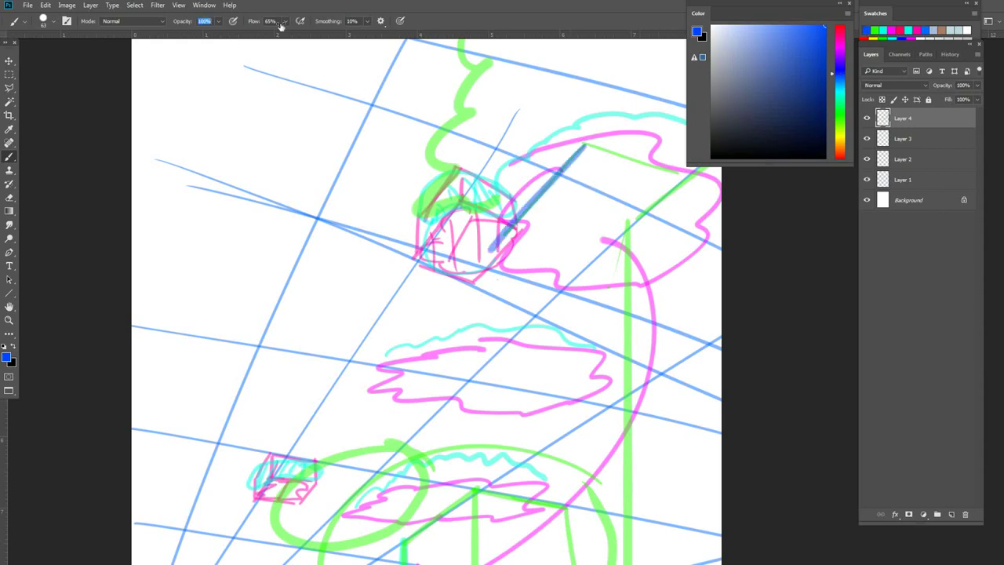
mouse_move(580, 147)
left_mouse_down()
mouse_move(486, 259)
mouse_move(706, 188)
left_mouse_up()
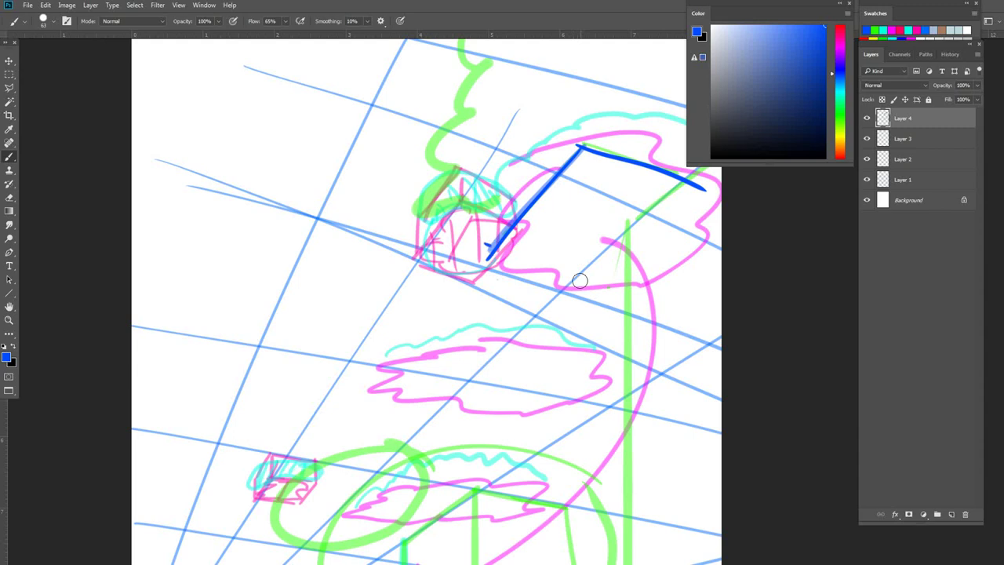
left_click_drag(488, 248, 648, 290)
left_click_drag(715, 196, 641, 288)
Add blue upright edges and an upper outline to turn the face over the largest cloud into a perspective box.
left_click_drag(573, 92, 568, 154)
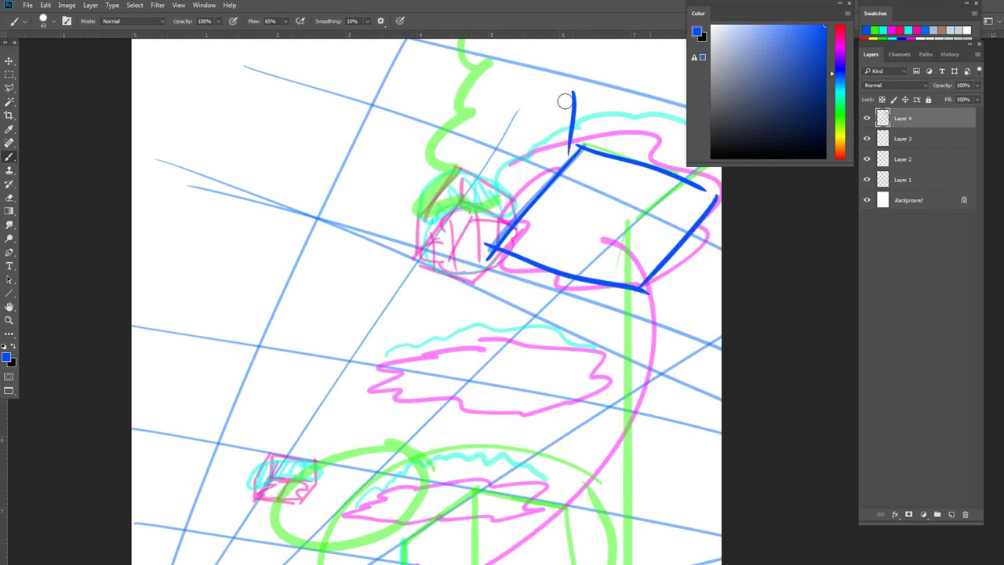
left_click_drag(570, 96, 474, 210)
left_click_drag(494, 176, 488, 252)
mouse_move(573, 91)
left_mouse_down()
mouse_move(702, 141)
mouse_move(609, 183)
mouse_move(618, 174)
mouse_move(628, 230)
left_mouse_up()
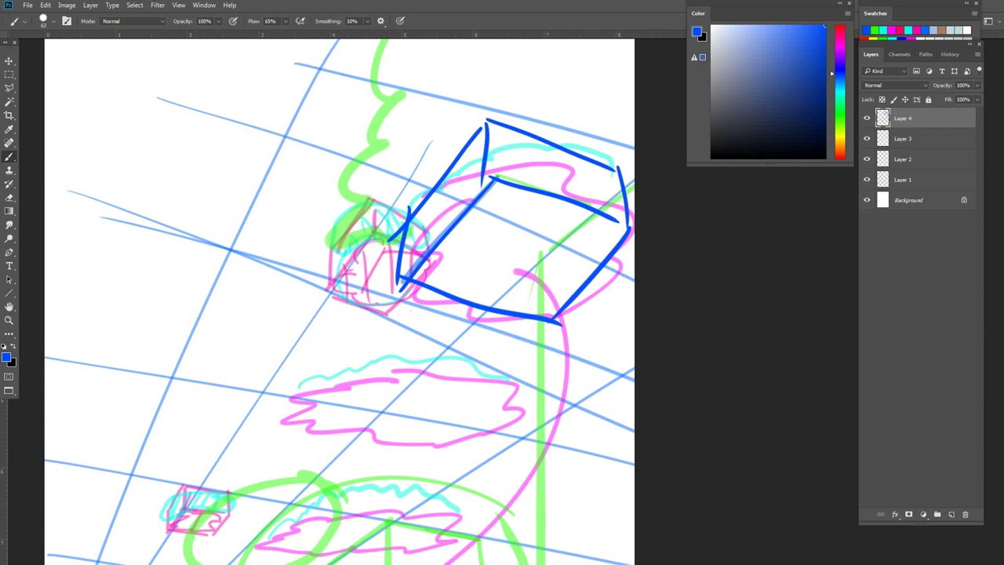
Hatch the blue box's lower face with diagonal blue strokes.
mouse_move(511, 206)
left_mouse_down()
mouse_move(493, 210)
mouse_move(510, 196)
left_mouse_up()
left_click_drag(436, 237, 519, 189)
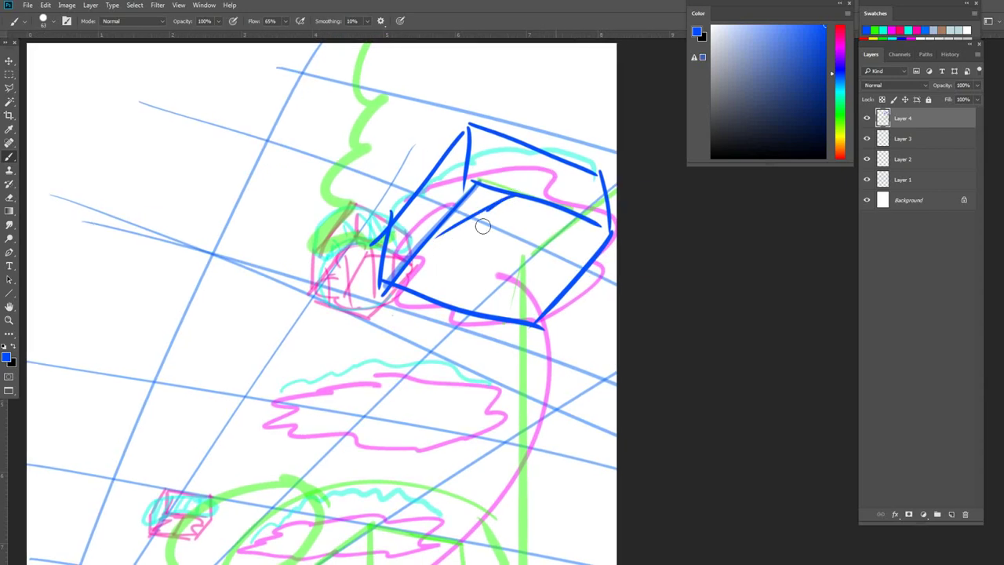
left_click_drag(474, 227, 546, 203)
left_click_drag(419, 268, 538, 205)
left_click_drag(508, 244, 585, 216)
left_click_drag(445, 278, 451, 275)
left_click_drag(469, 303, 571, 243)
Add a vertical blue stroke and a bold blue ellipse inside the box's lower face, with extra strokes around the ellipse.
left_click_drag(488, 202, 498, 304)
mouse_move(475, 219)
left_mouse_down()
mouse_move(488, 201)
mouse_move(504, 229)
mouse_move(463, 210)
mouse_move(578, 238)
mouse_move(470, 218)
mouse_move(453, 241)
left_mouse_up()
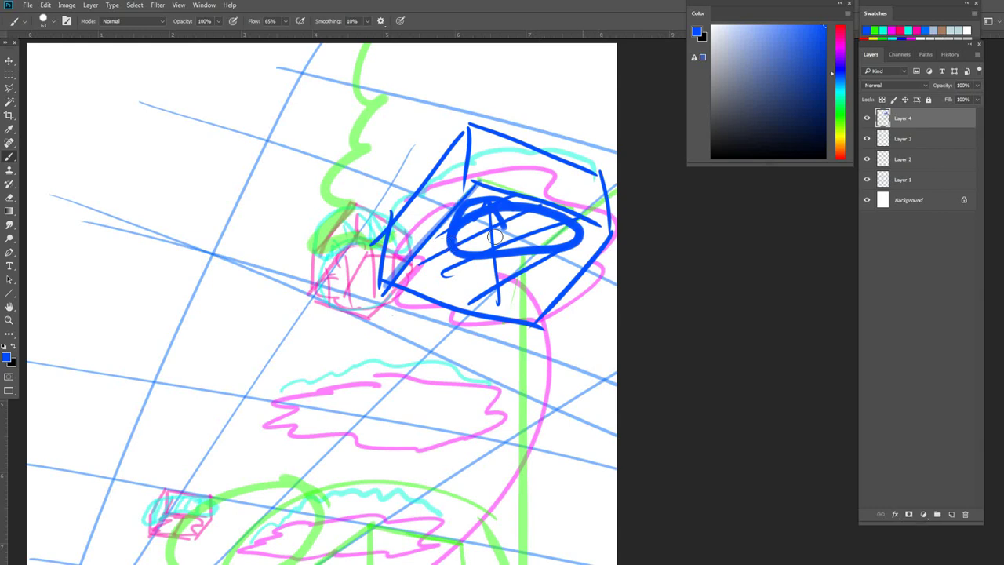
mouse_move(508, 209)
left_mouse_down()
mouse_move(439, 240)
mouse_move(557, 228)
left_mouse_up()
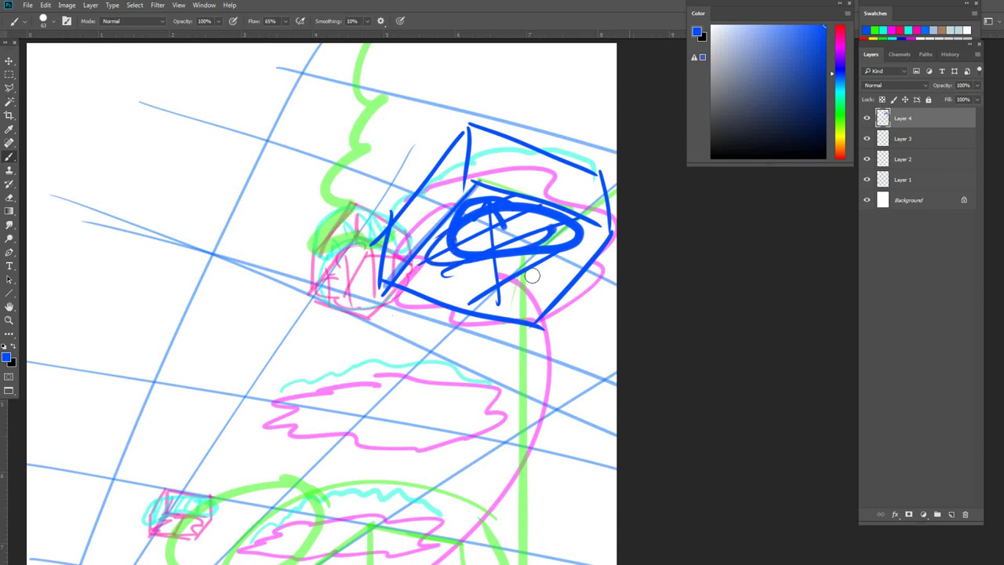
Draw a small blue ellipse at the near corner of the box's lower face and undo the stray diagonal line.
mouse_move(539, 297)
left_mouse_down()
mouse_move(519, 317)
mouse_move(532, 307)
mouse_move(502, 417)
left_mouse_up()
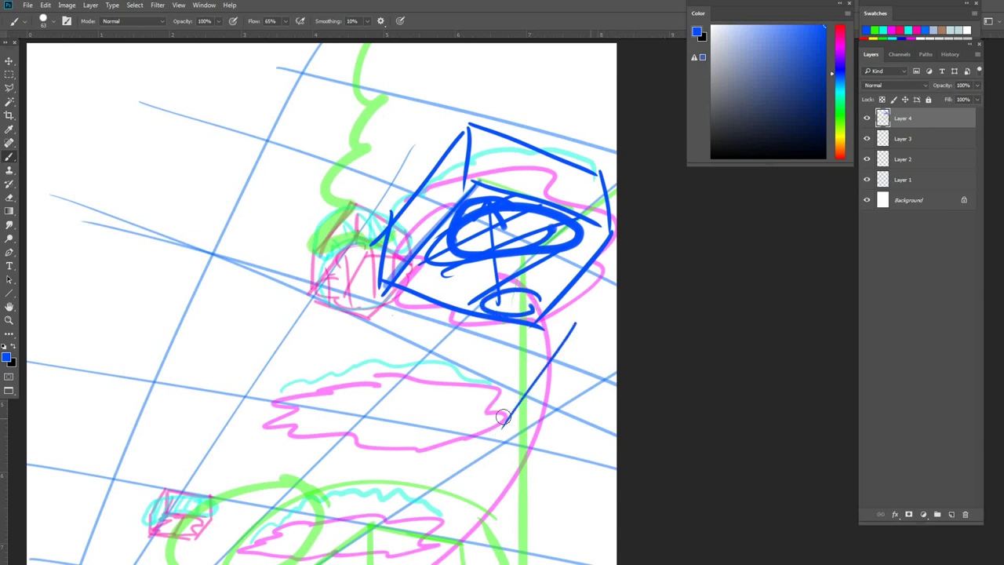
key("ctrl+z")
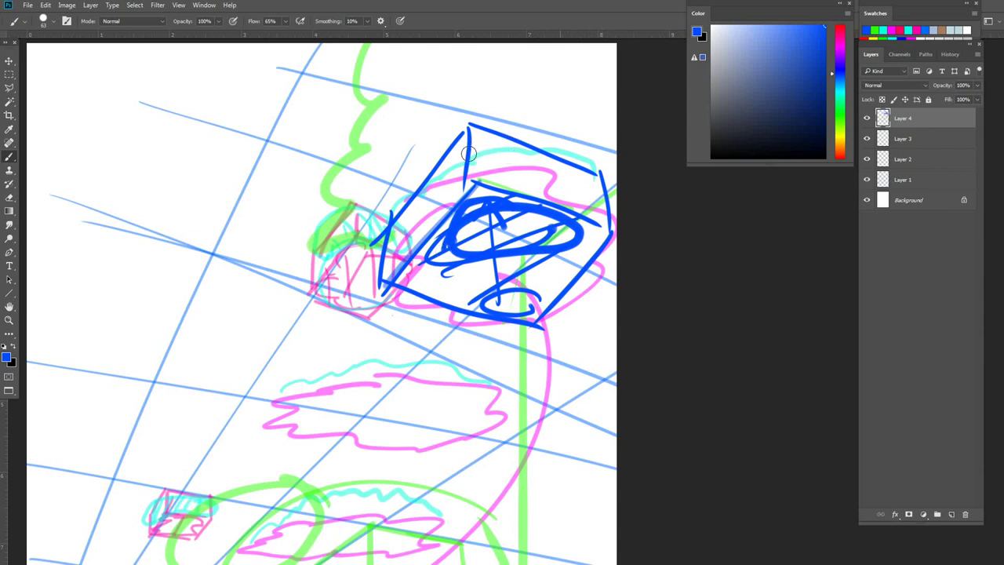
Try hatching the upper back face of the blue box with short slanted blue strokes.
left_click_drag(492, 129, 482, 177)
left_click_drag(471, 130, 469, 180)
left_click_drag(519, 146, 506, 188)
left_click_drag(554, 154, 535, 196)
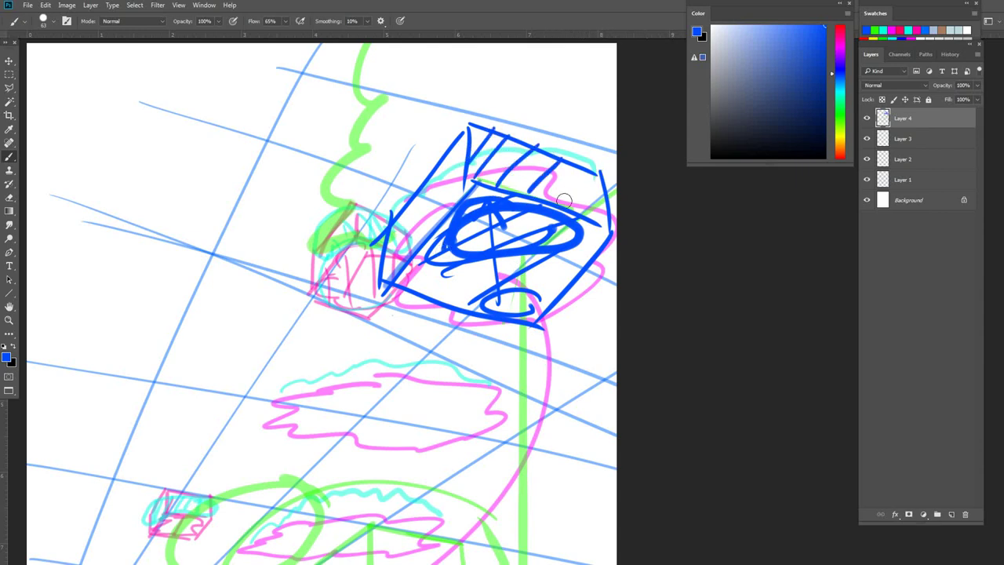
left_click_drag(592, 171, 566, 205)
key("ctrl+z")
key("ctrl+z")
key("ctrl+z")
key("ctrl+z")
key("ctrl+z")
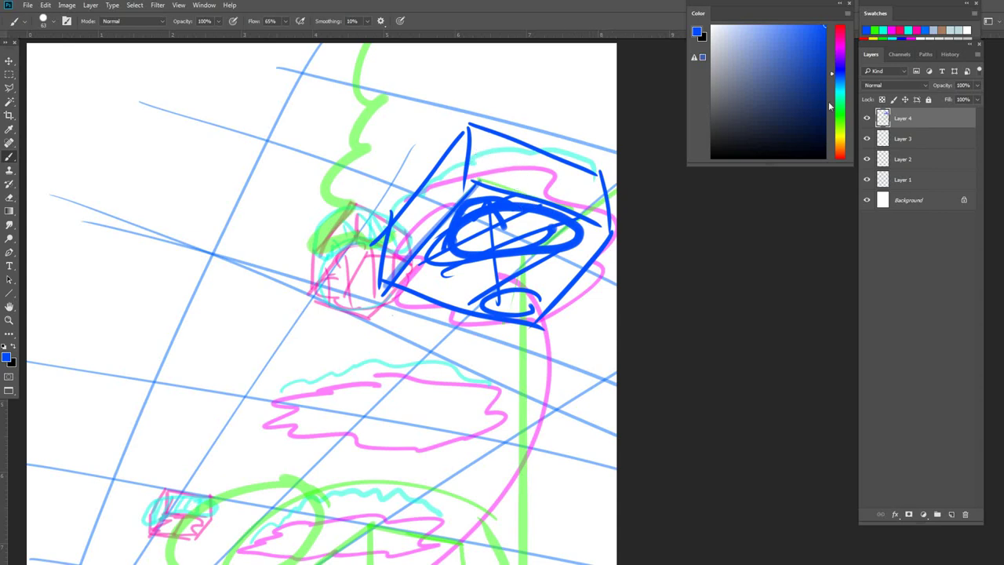
Pick yellow as the drawing colour and clear the sketch lines inside the box's upper back face.
left_click(839, 138)
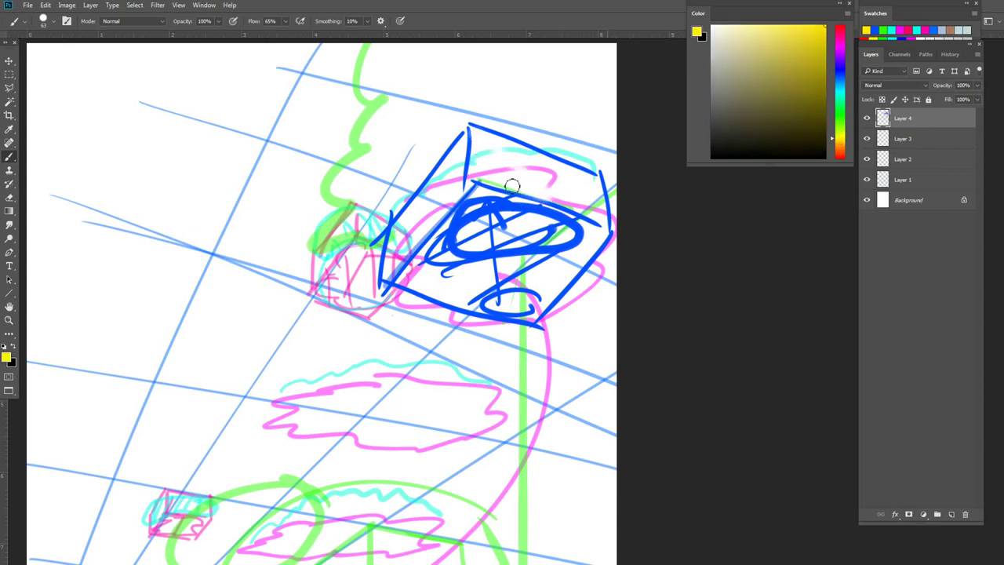
mouse_move(475, 173)
left_mouse_down()
mouse_move(468, 141)
mouse_move(508, 180)
mouse_move(487, 152)
mouse_move(510, 162)
left_mouse_up()
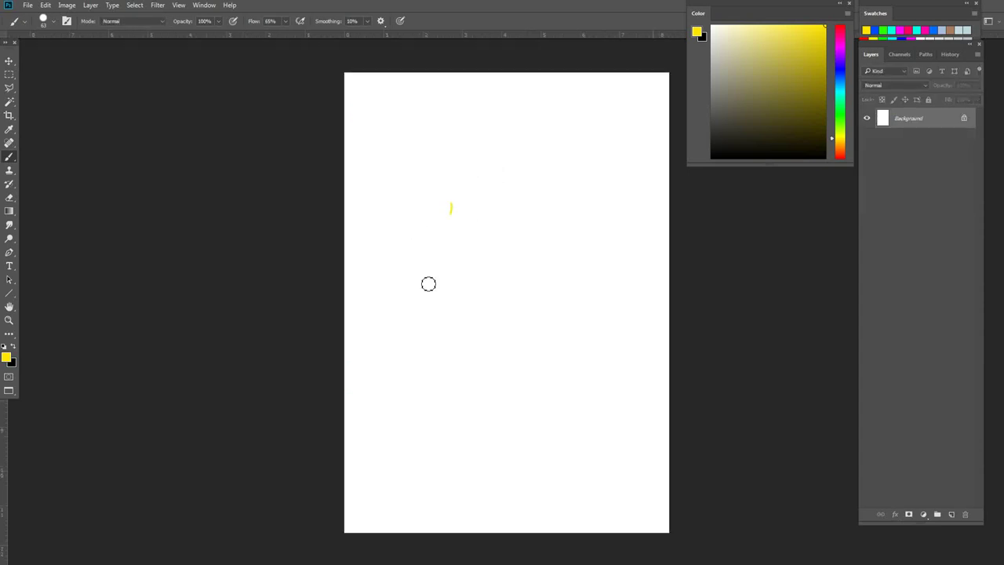
Scribble a yellow zigzag on the blank second document and return to the cloud perspective sketch.
left_click_drag(450, 202, 497, 353)
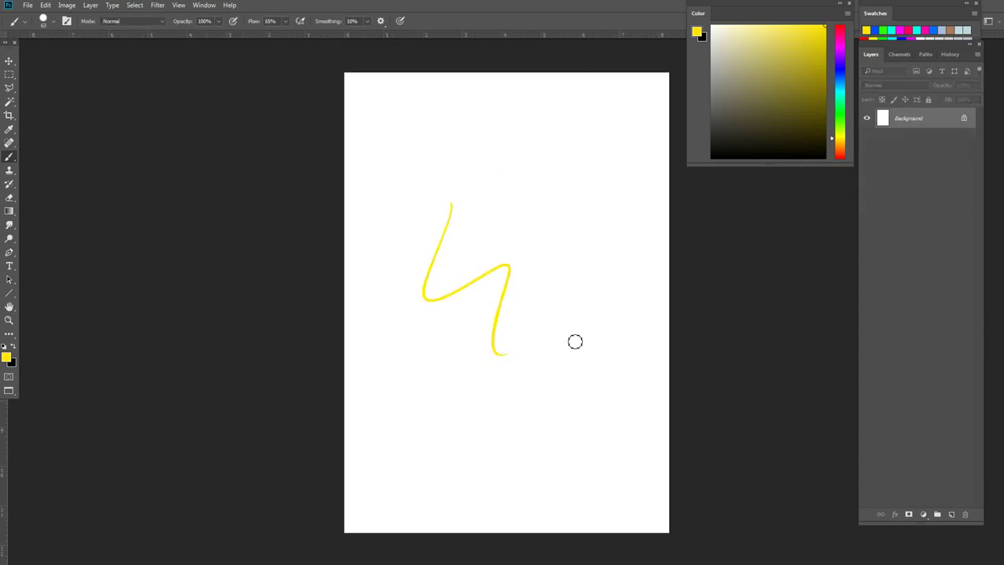
key("f")
key("f")
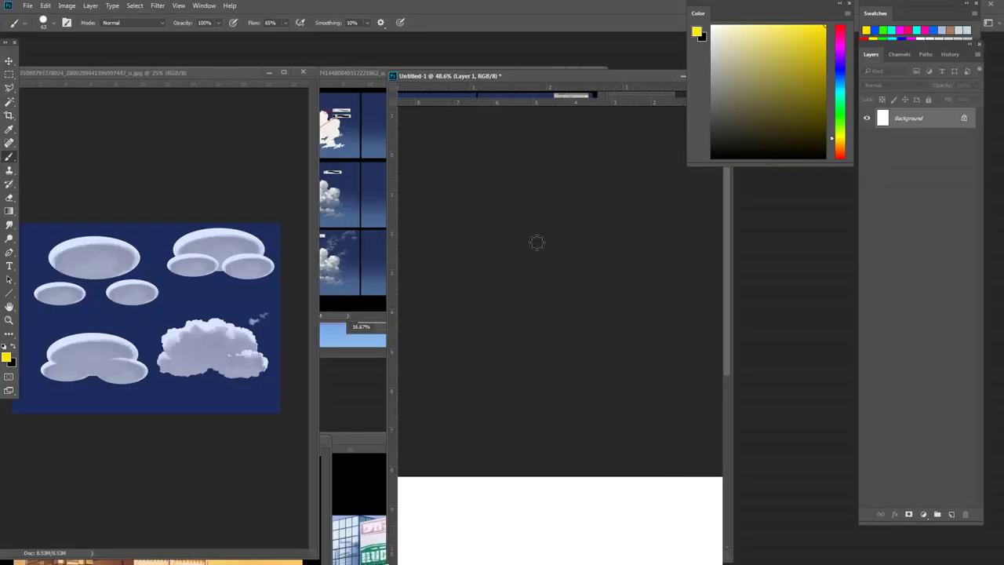
left_click(472, 76)
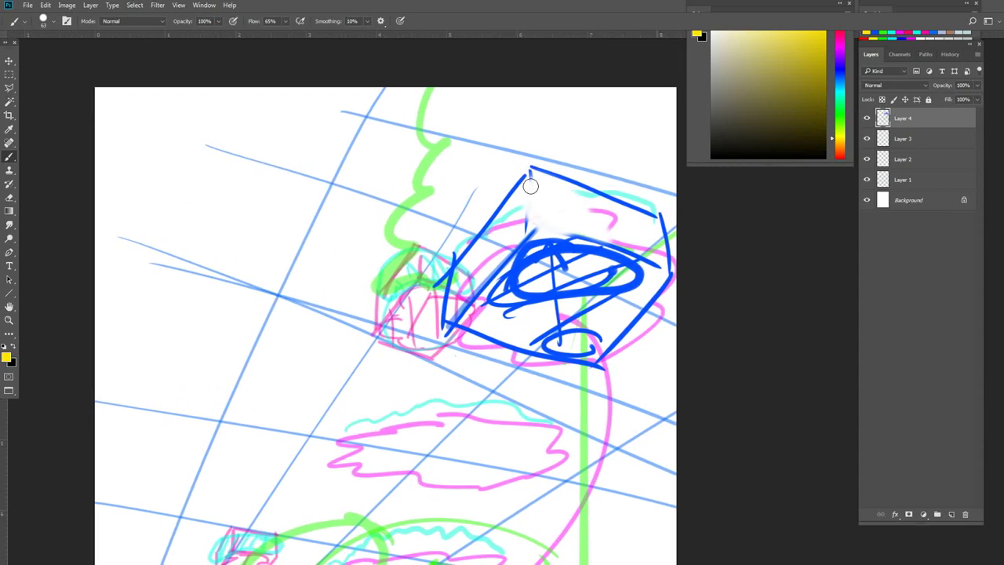
Draw billowy yellow cloud outlines on the box's back and side faces, and hatch the side face with thin green strokes.
mouse_move(530, 186)
left_mouse_down()
mouse_move(573, 182)
mouse_move(619, 200)
mouse_move(663, 237)
left_mouse_up()
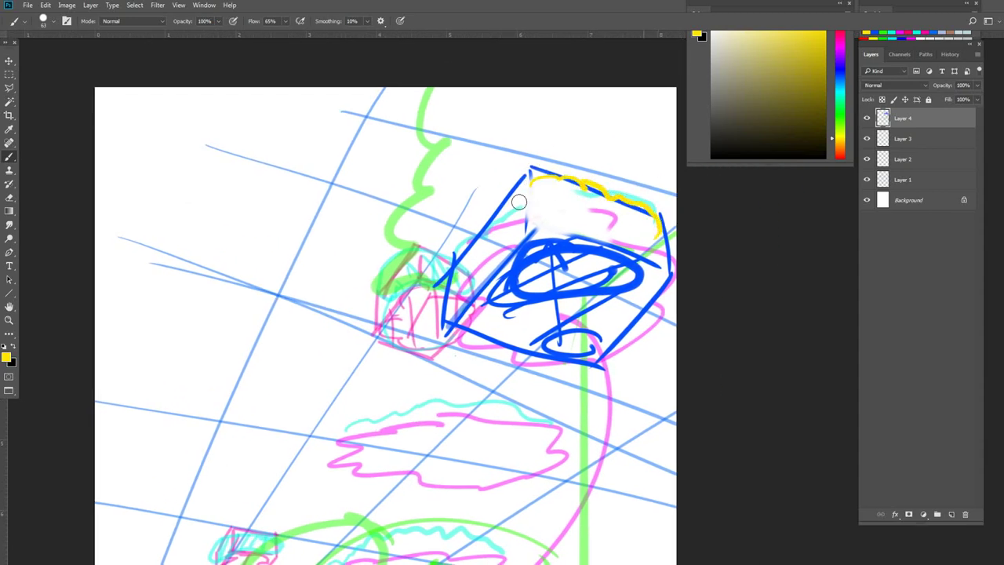
mouse_move(602, 206)
left_mouse_down()
mouse_move(540, 231)
mouse_move(544, 184)
mouse_move(488, 224)
mouse_move(444, 308)
mouse_move(509, 240)
left_mouse_up()
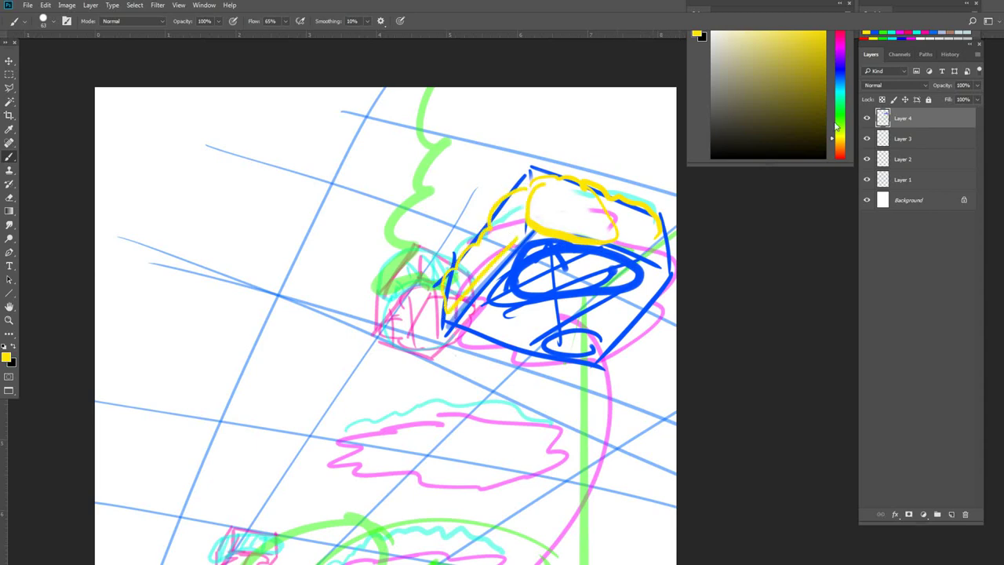
left_click(836, 123)
mouse_move(509, 202)
left_mouse_down()
mouse_move(490, 243)
mouse_move(449, 284)
left_mouse_up()
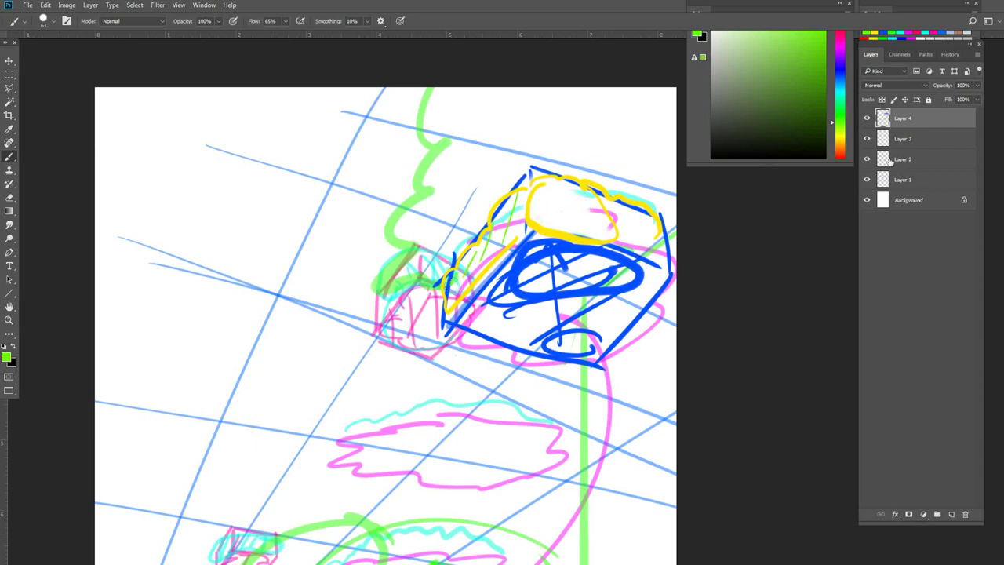
Hide Layers 1 to 4 and add a new layer above them.
left_click_drag(866, 139, 866, 180)
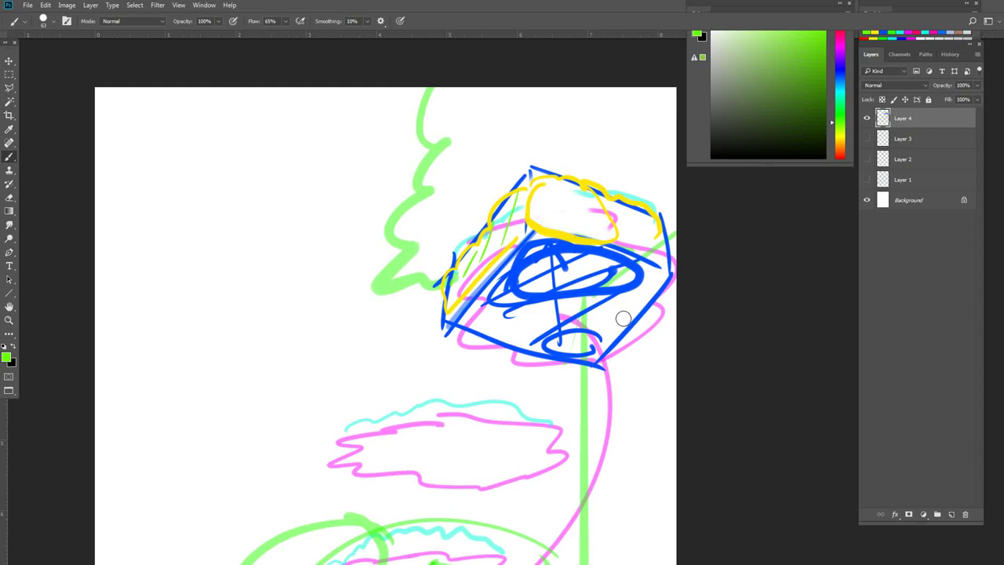
left_click_drag(515, 309, 535, 278)
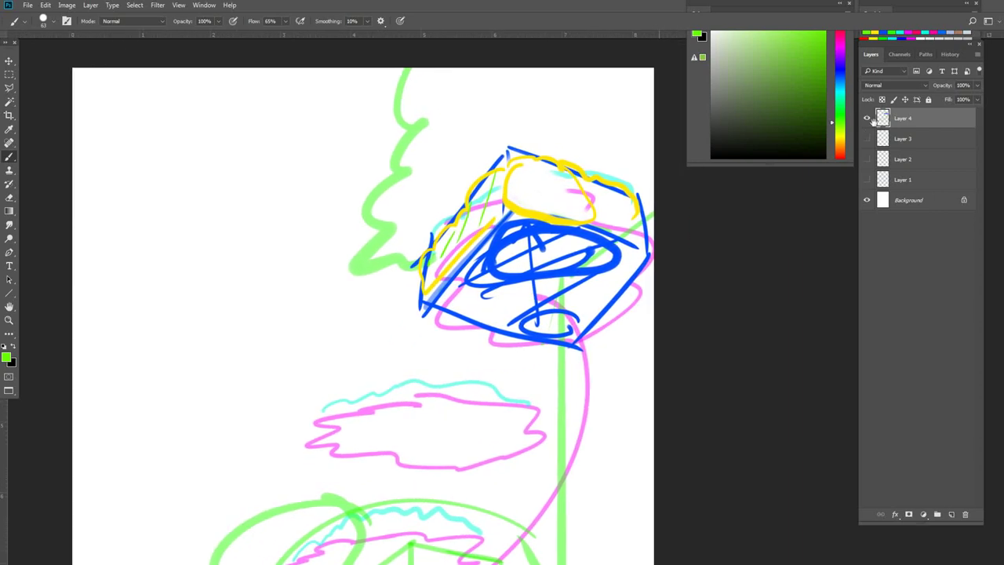
left_click(865, 120)
left_click(951, 513)
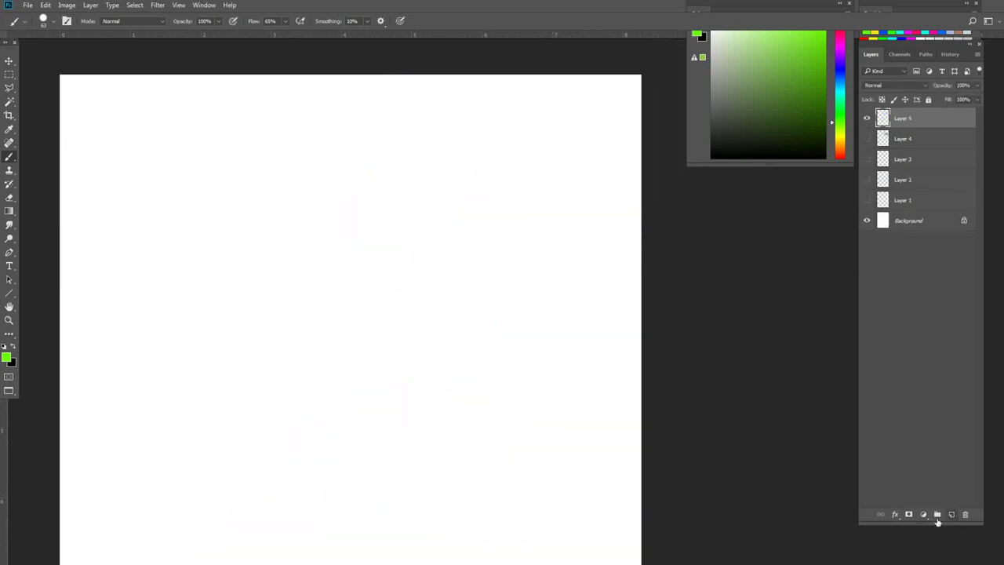
Draw a small green perspective box and a larger elongated one below it on the new layer.
mouse_move(480, 217)
left_mouse_down()
mouse_move(476, 208)
mouse_move(511, 224)
mouse_move(510, 249)
mouse_move(438, 233)
mouse_move(449, 256)
mouse_move(433, 264)
mouse_move(474, 281)
left_mouse_up()
left_click_drag(506, 255, 408, 344)
mouse_move(529, 249)
left_mouse_down()
mouse_move(533, 303)
mouse_move(437, 381)
left_mouse_up()
left_click_drag(424, 344, 416, 390)
left_click_drag(530, 249, 608, 272)
left_click_drag(537, 310, 605, 331)
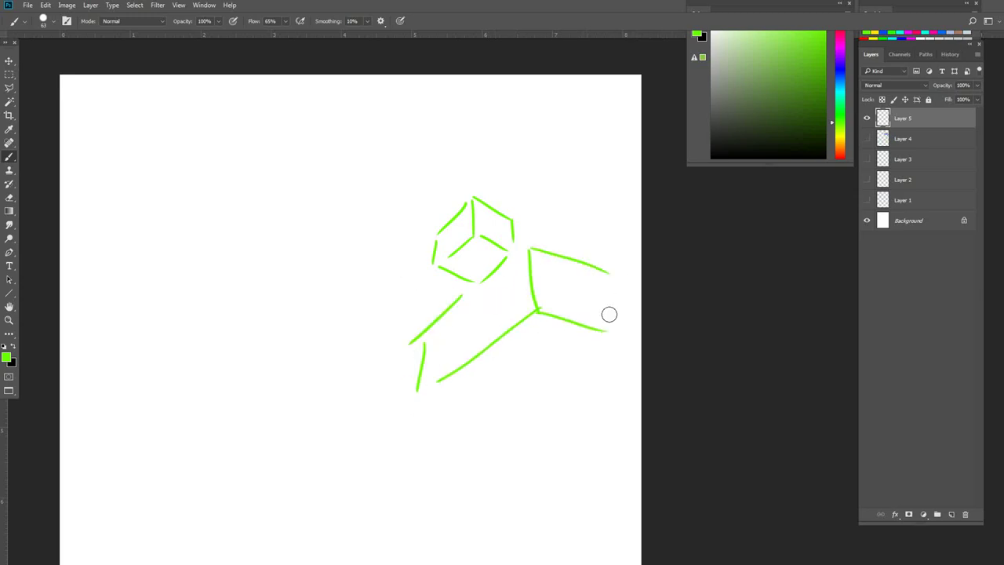
mouse_move(608, 268)
left_mouse_down()
mouse_move(620, 334)
mouse_move(509, 401)
left_mouse_up()
left_click_drag(427, 390, 513, 396)
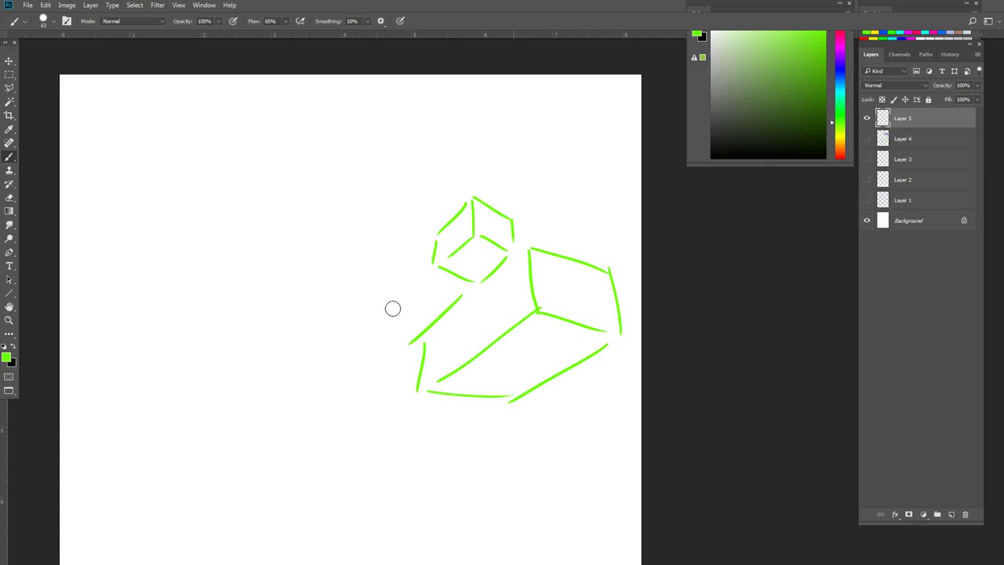
Add a third, smallest green box beside the other two and draw a large green ellipse around all three.
mouse_move(366, 329)
left_mouse_down()
mouse_move(397, 308)
mouse_move(369, 303)
mouse_move(423, 301)
left_mouse_up()
mouse_move(423, 301)
left_mouse_down()
mouse_move(423, 315)
mouse_move(362, 332)
left_mouse_up()
left_click_drag(366, 334, 396, 337)
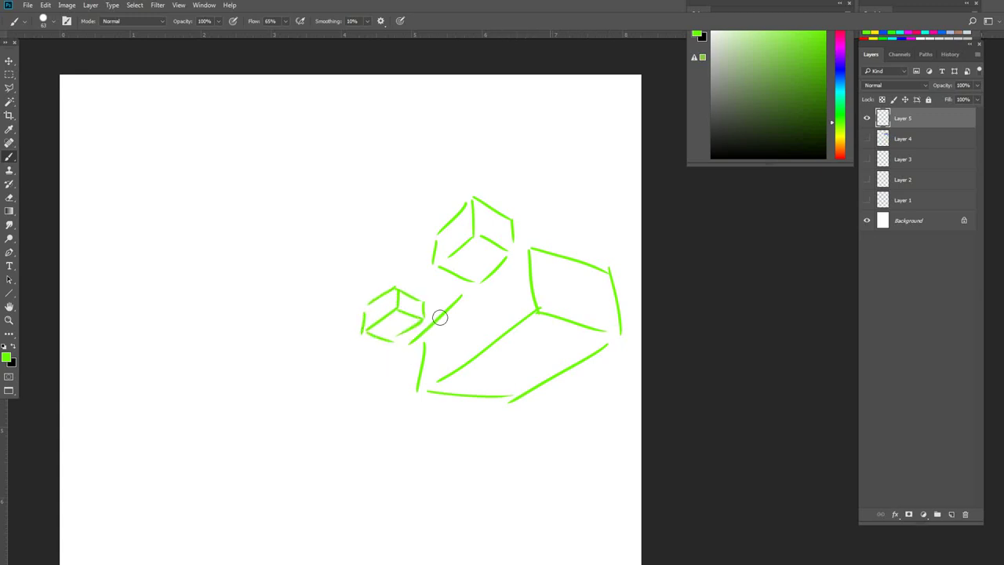
mouse_move(575, 417)
left_mouse_down()
mouse_move(430, 439)
mouse_move(623, 193)
mouse_move(611, 454)
left_mouse_up()
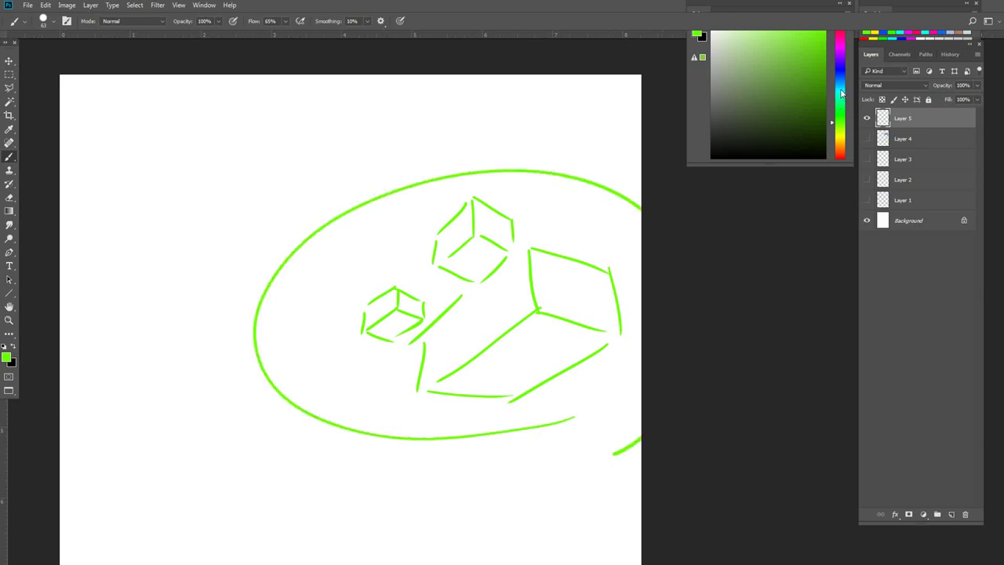
Sketch red cloud tops and undersides inside the three green boxes.
left_click_drag(842, 93, 841, 37)
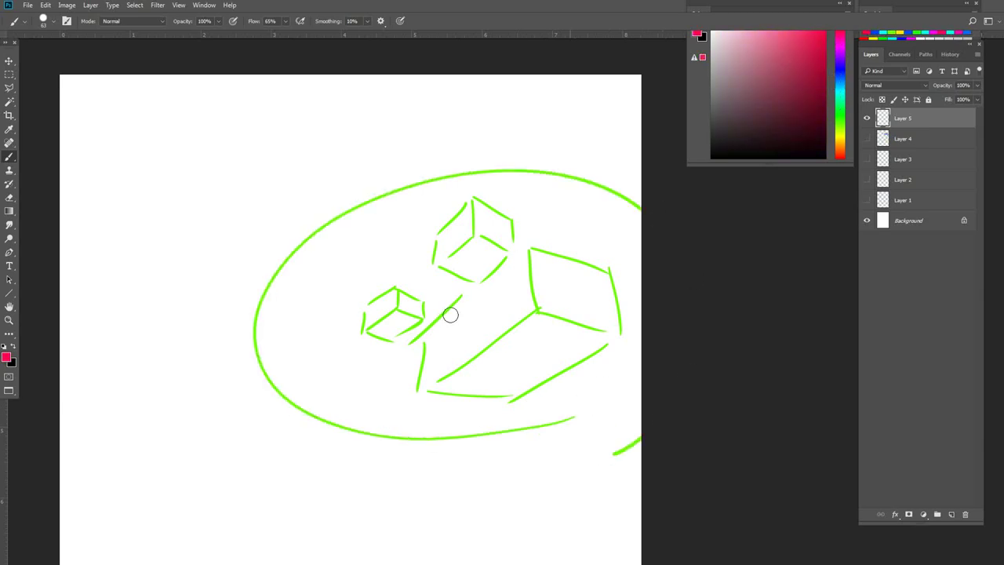
mouse_move(526, 273)
left_mouse_down()
mouse_move(486, 284)
mouse_move(434, 351)
mouse_move(592, 287)
mouse_move(609, 330)
left_mouse_up()
mouse_move(545, 324)
left_mouse_down()
mouse_move(443, 373)
mouse_move(489, 387)
mouse_move(568, 377)
mouse_move(600, 336)
left_mouse_up()
mouse_move(487, 244)
left_mouse_down()
mouse_move(477, 236)
mouse_move(446, 255)
mouse_move(489, 269)
mouse_move(507, 253)
left_mouse_up()
mouse_move(432, 258)
left_mouse_down()
mouse_move(480, 222)
mouse_move(506, 238)
left_mouse_up()
mouse_move(406, 314)
left_mouse_down()
mouse_move(384, 331)
mouse_move(402, 336)
mouse_move(405, 318)
mouse_move(372, 324)
mouse_move(373, 305)
mouse_move(416, 317)
left_mouse_up()
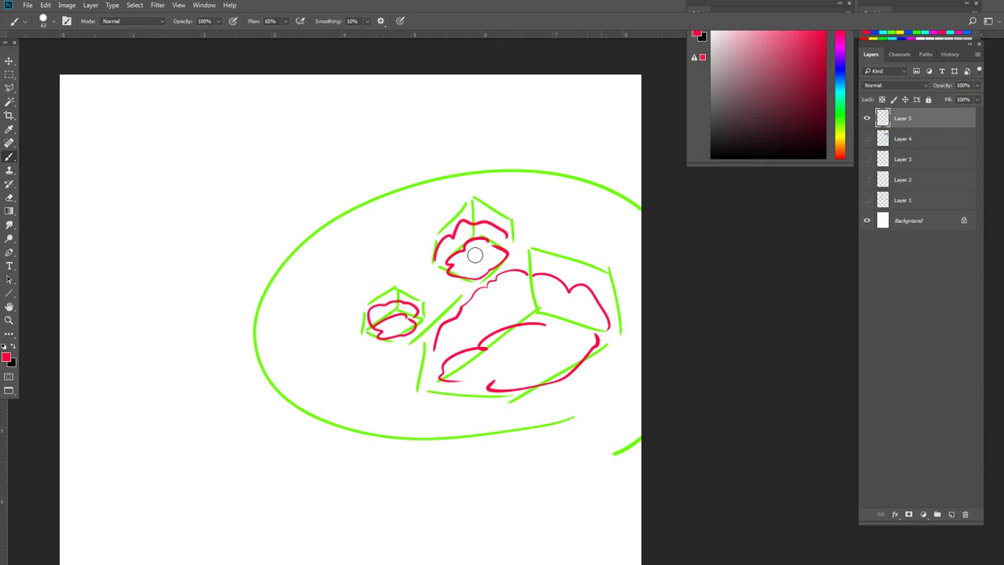
Hatch the undersides of the three red clouds with diagonal red strokes.
left_click_drag(480, 246, 467, 271)
mouse_move(488, 245)
left_mouse_down()
mouse_move(474, 273)
mouse_move(481, 269)
left_mouse_up()
left_click_drag(474, 379, 516, 329)
left_click_drag(502, 378, 536, 332)
mouse_move(533, 359)
left_mouse_down()
mouse_move(554, 334)
mouse_move(530, 374)
left_mouse_up()
left_click_drag(392, 319, 384, 333)
left_click_drag(403, 320, 394, 334)
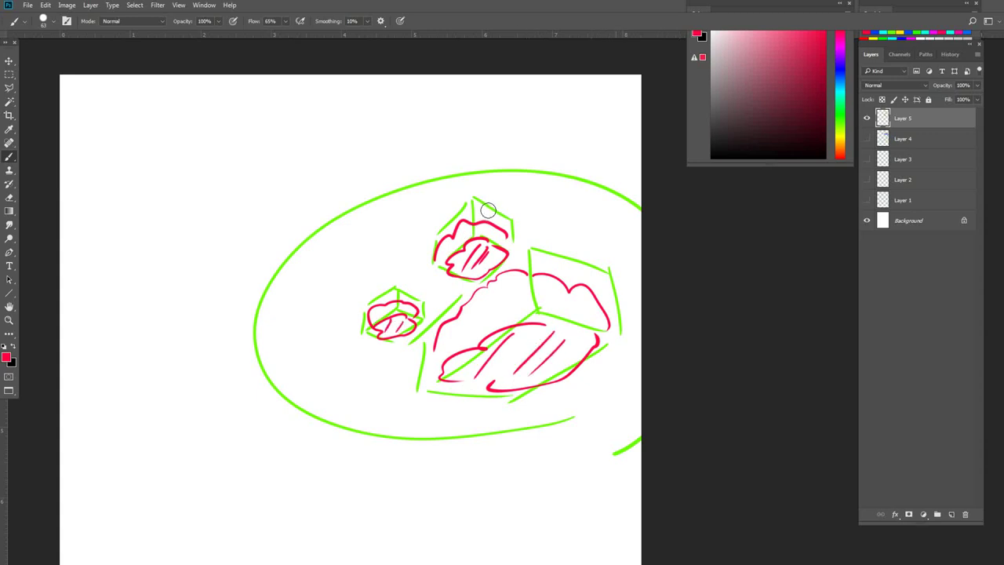
Draw a large red four-sided perspective plane across the three clouds and a bold ring on the uppermost cloud's underside.
mouse_move(488, 210)
left_mouse_down()
mouse_move(296, 349)
mouse_move(384, 379)
mouse_move(622, 296)
mouse_move(651, 319)
mouse_move(531, 406)
left_mouse_up()
left_click_drag(482, 246, 480, 248)
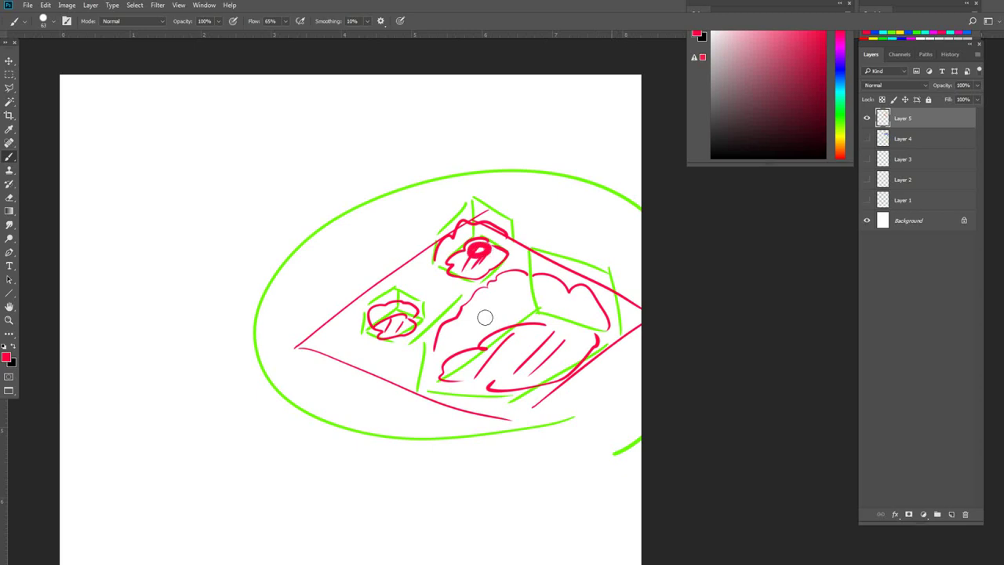
left_click_drag(455, 356, 487, 345)
left_click_drag(567, 313, 586, 270)
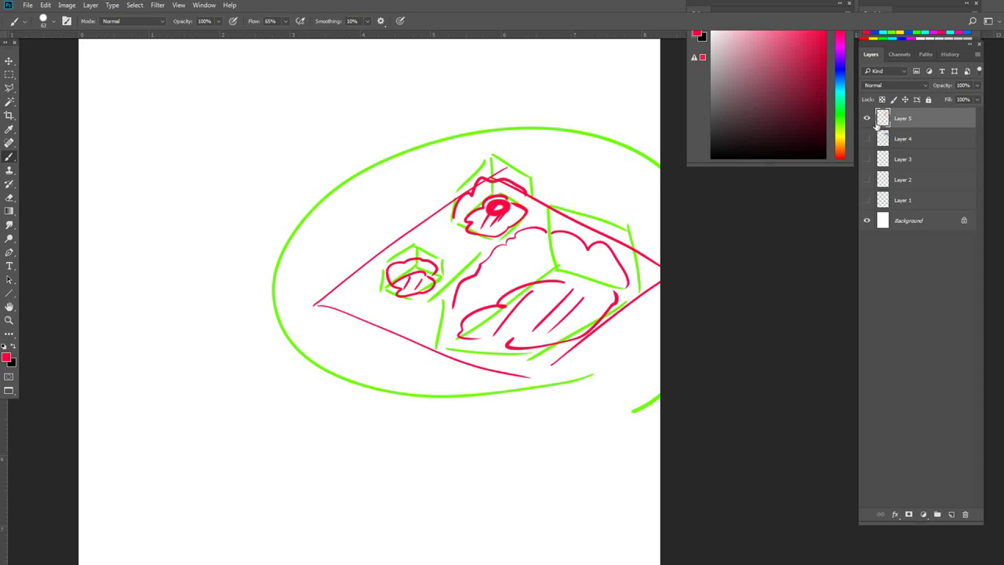
Show Layers 1 to 4 again beneath the new box sketch.
left_click(866, 199)
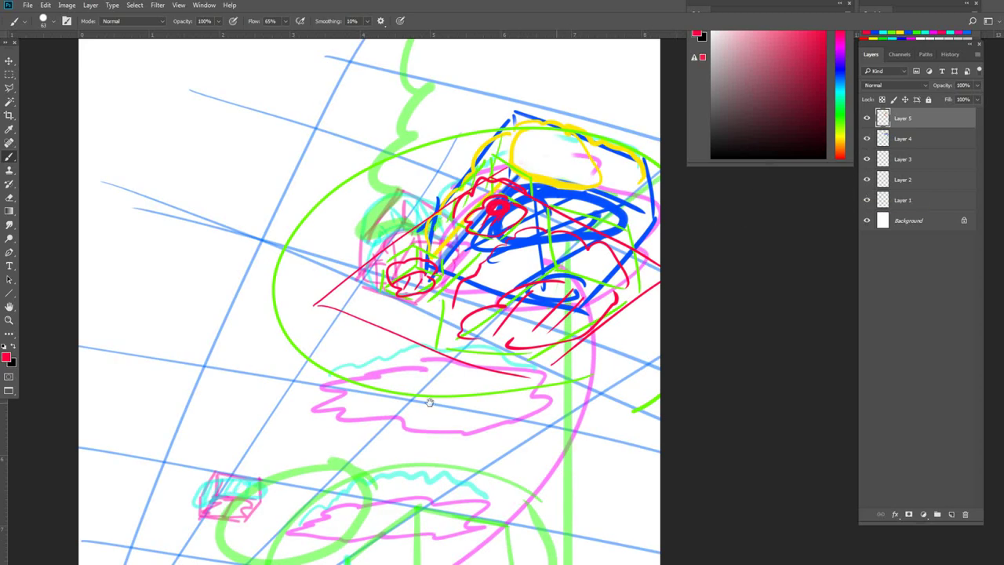
left_click_drag(440, 456, 465, 322)
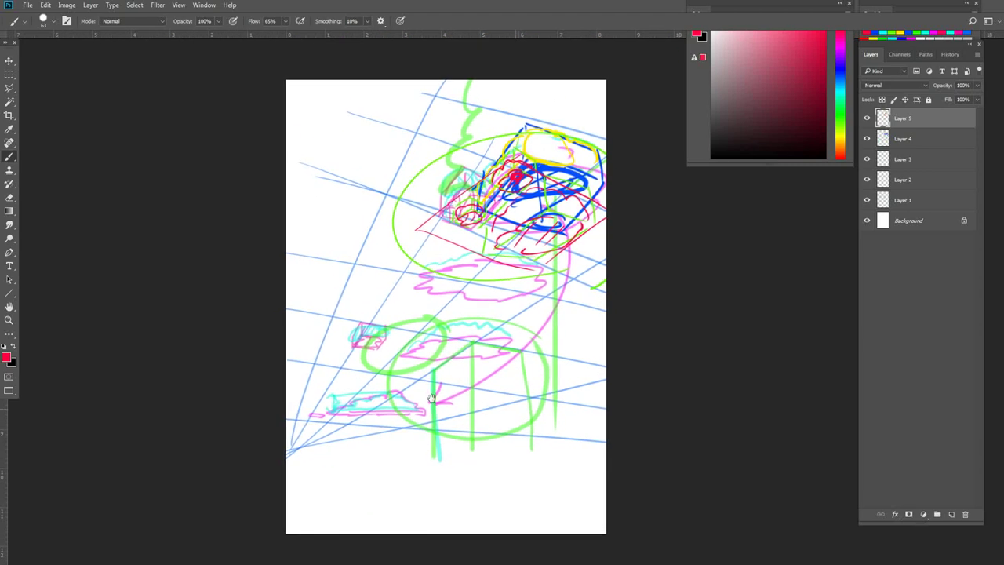
left_click_drag(430, 398, 432, 382)
scroll(412, 441, "up", 2)
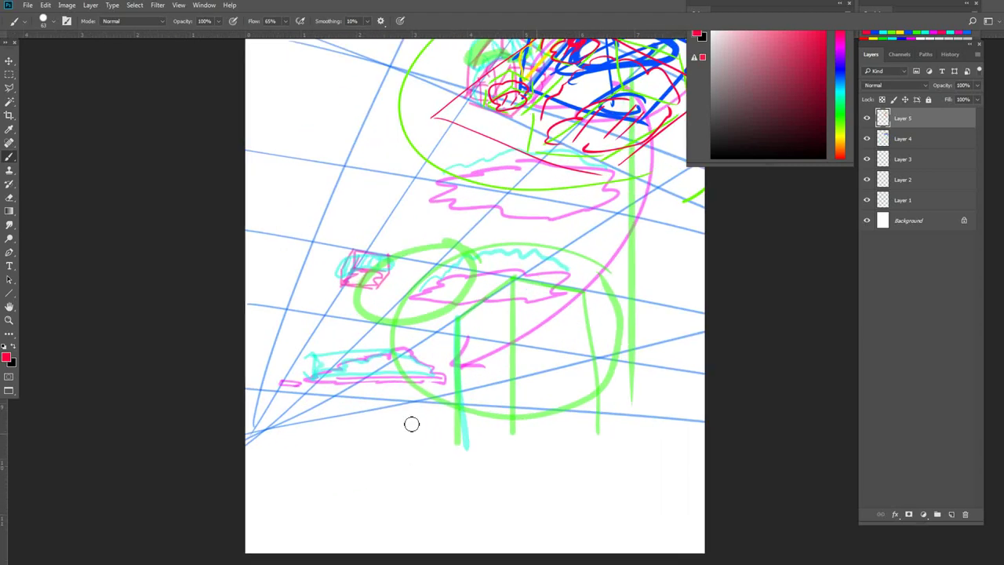
Draw a row of blocky red building outlines below the grid, with a thin line rising from one towards the clouds.
mouse_move(362, 491)
left_mouse_down()
mouse_move(362, 446)
mouse_move(429, 445)
left_mouse_up()
mouse_move(431, 492)
left_mouse_down()
mouse_move(431, 446)
mouse_move(437, 493)
left_mouse_up()
left_click_drag(428, 431, 493, 430)
mouse_move(492, 430)
left_mouse_down()
mouse_move(498, 490)
mouse_move(542, 456)
left_mouse_up()
mouse_move(542, 455)
left_mouse_down()
mouse_move(543, 482)
mouse_move(598, 492)
left_mouse_up()
mouse_move(352, 473)
left_mouse_down()
mouse_move(322, 477)
mouse_move(318, 501)
left_mouse_up()
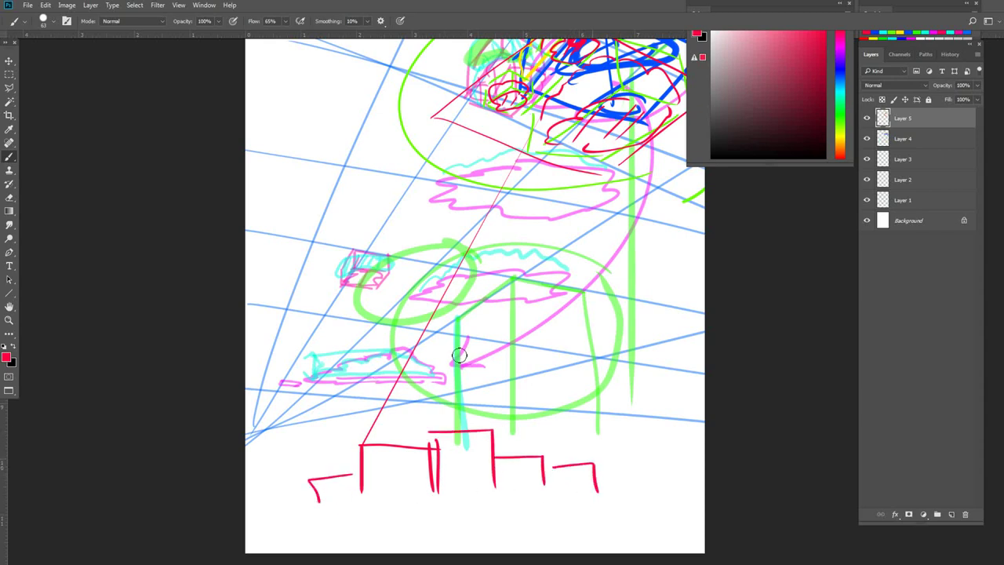
Circle the lowest cloud in red and draw a bold red horizon line through the grid's vanishing point.
mouse_move(459, 356)
left_mouse_down()
mouse_move(242, 362)
mouse_move(401, 396)
mouse_move(450, 360)
left_mouse_up()
left_click(255, 430)
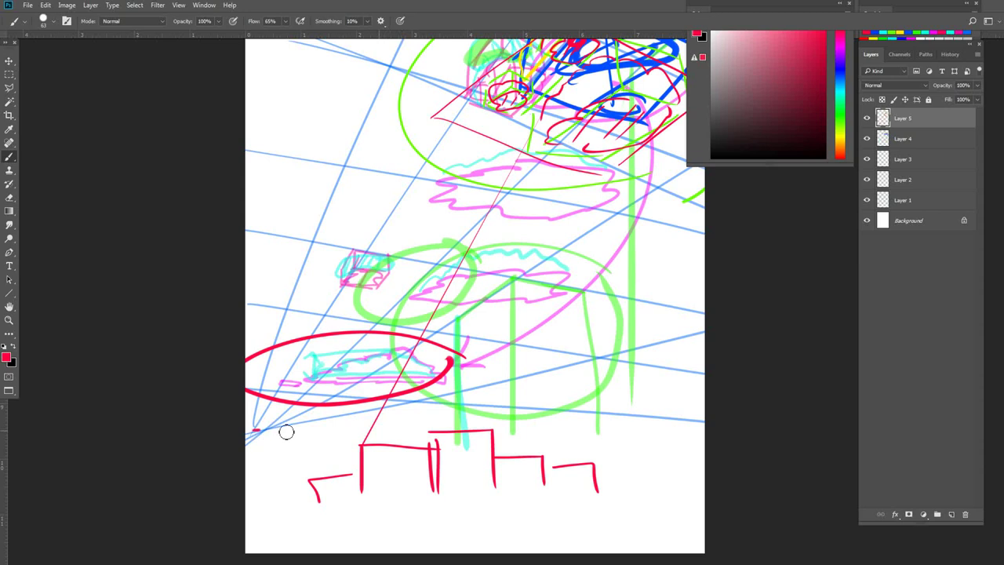
mouse_move(286, 431)
left_mouse_down()
mouse_move(320, 432)
mouse_move(255, 431)
mouse_move(344, 430)
mouse_move(301, 438)
left_mouse_up()
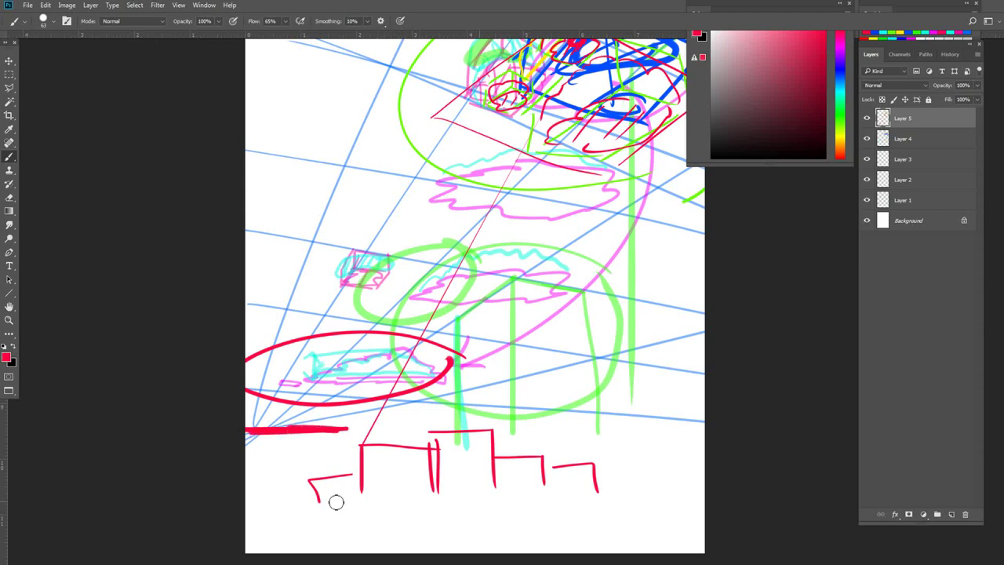
Draw a bold red ground line under the row of buildings.
mouse_move(258, 499)
left_mouse_down()
mouse_move(632, 495)
mouse_move(253, 499)
left_mouse_up()
left_click_drag(381, 513, 301, 503)
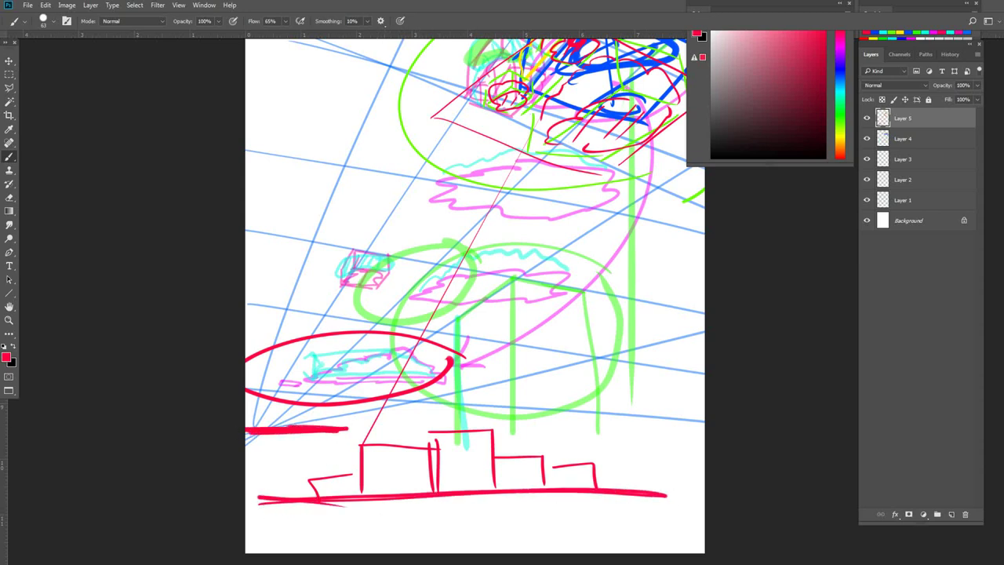
left_click_drag(656, 368, 527, 375)
Show the floating document windows, bring the sky painting _03_059.psd forward and place it over the cloud-shape reference.
key("f")
key("f")
key("f")
key("Tab")
key("f")
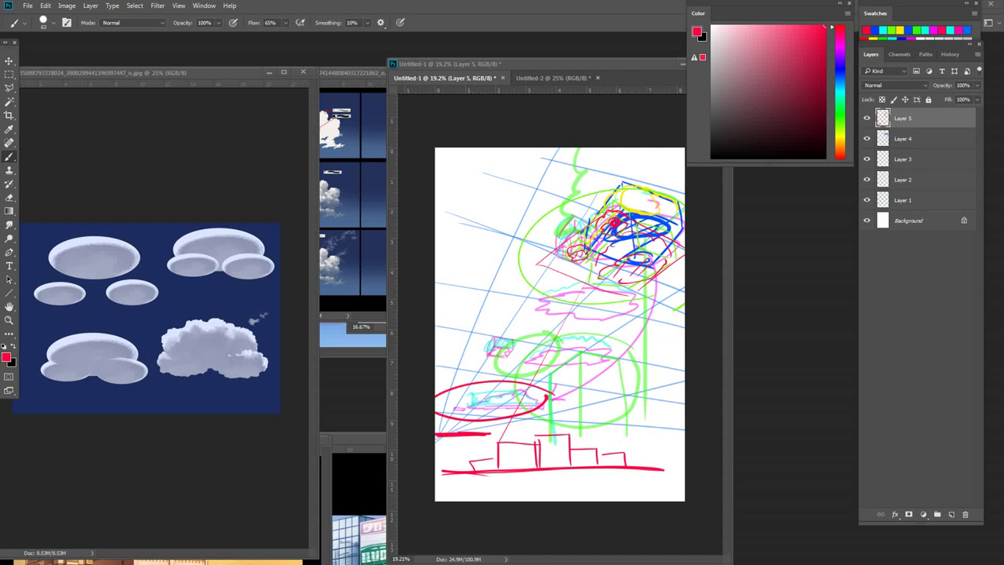
left_click(354, 337)
left_click_drag(405, 185, 269, 131)
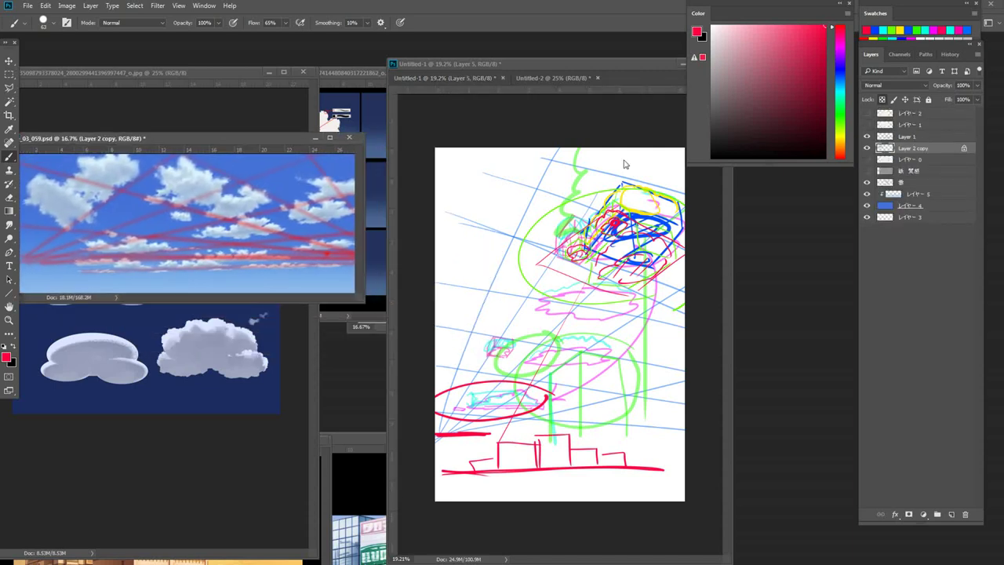
Hide Layer 1 and Layer 2 copy in the sky painting, and toggle the 雲 layer off and on to compare.
left_click(867, 138)
left_click(866, 149)
left_click(867, 149)
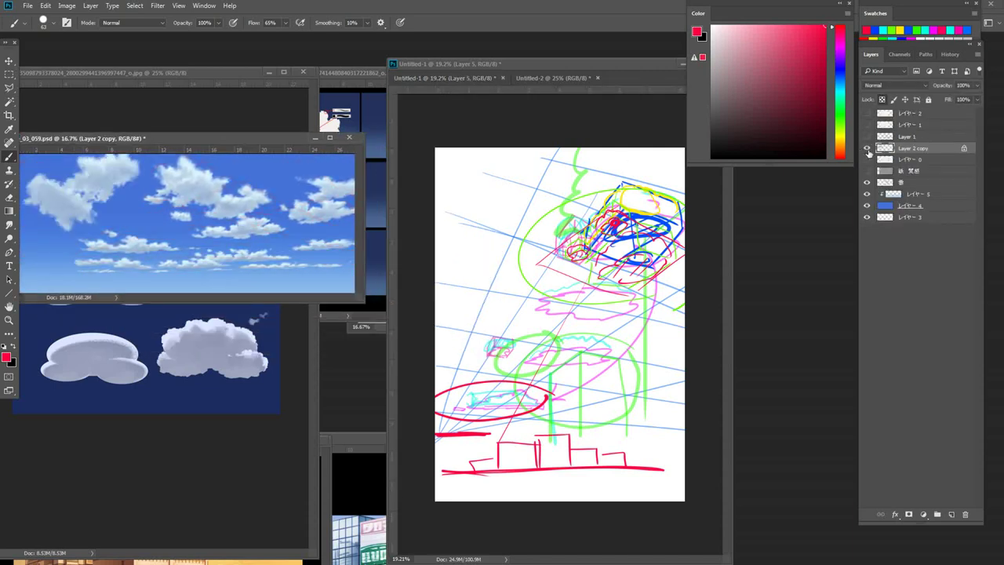
left_click(866, 148)
left_click(867, 181)
left_click(866, 182)
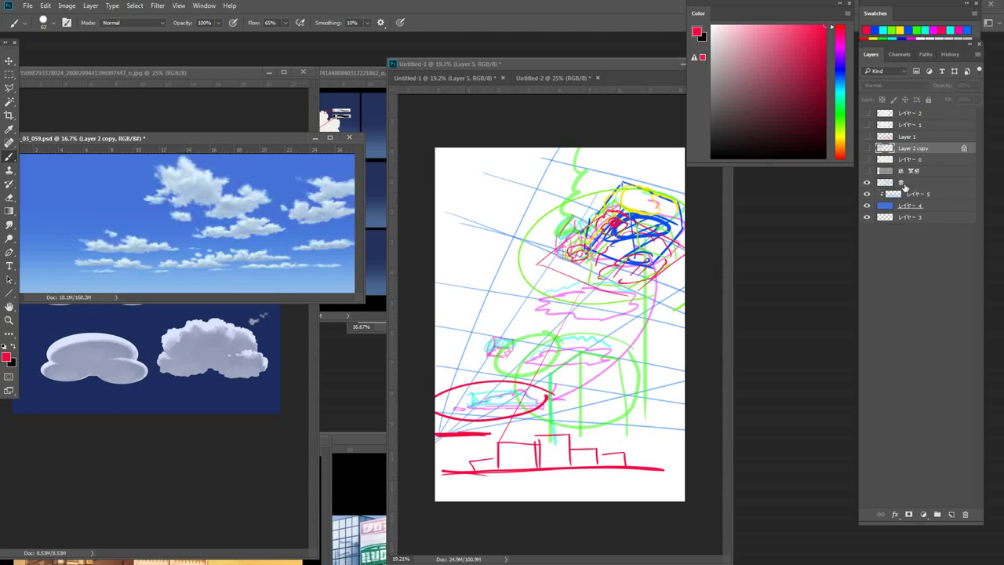
Copy the sky painting's 雲, レイヤー 5 and レイヤー 4 layers into Untitled-1, and hide sketch Layers 1 to 5.
left_click(909, 182)
left_click(908, 197)
left_click(920, 206, "shift")
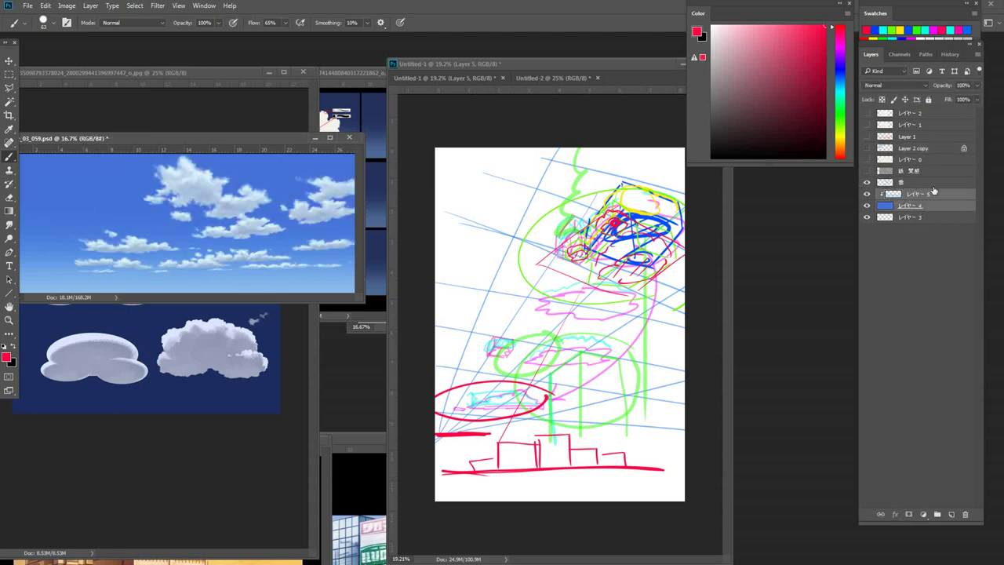
left_click(937, 185, "shift")
mouse_move(941, 184)
left_mouse_down()
mouse_move(549, 306)
mouse_move(602, 282)
left_mouse_up()
key("f")
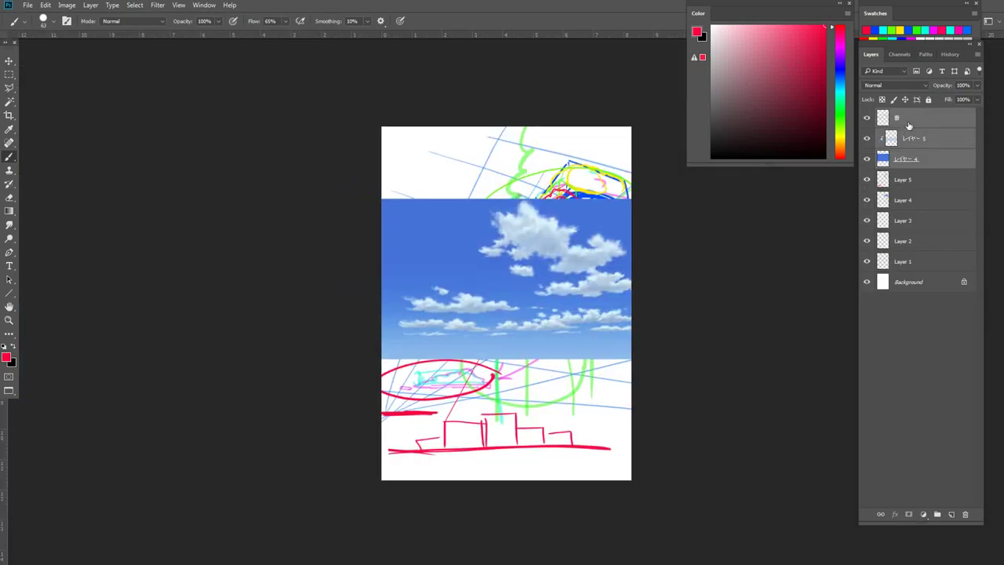
left_click_drag(867, 221, 867, 262)
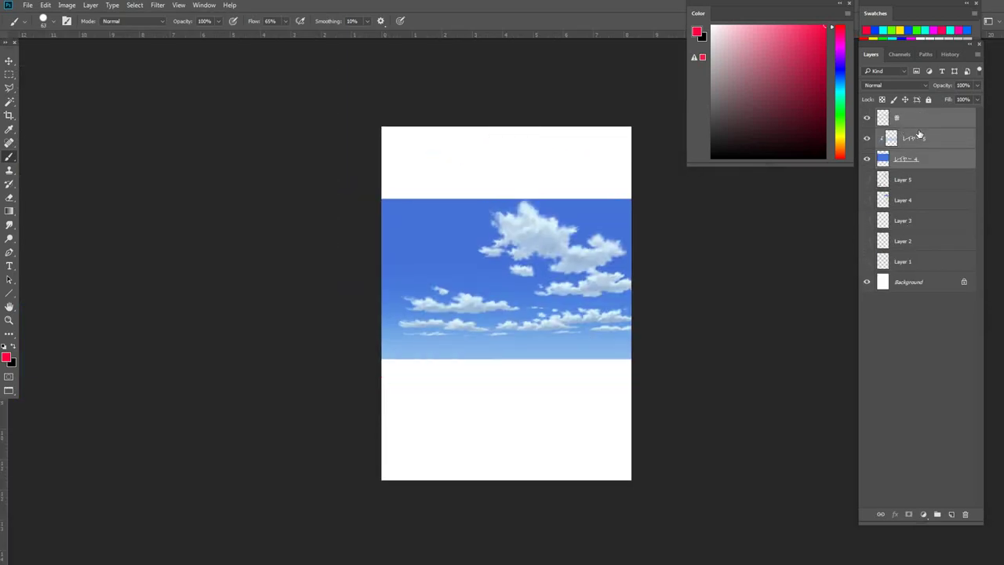
Add a new layer above 雲 and draw a straight red horizon line in the white area below the sky.
left_click(912, 124)
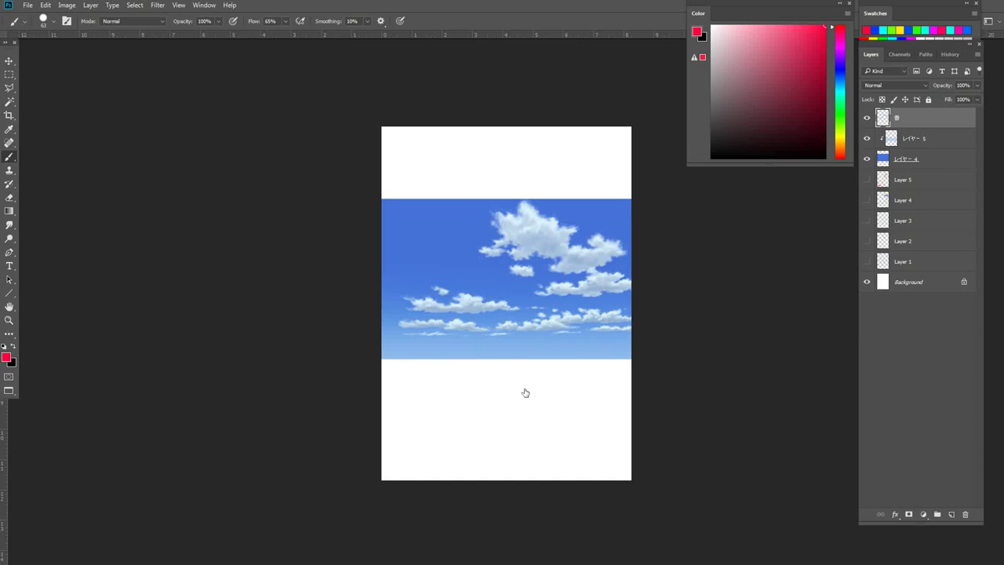
left_click(950, 514)
left_click_drag(410, 424, 603, 424)
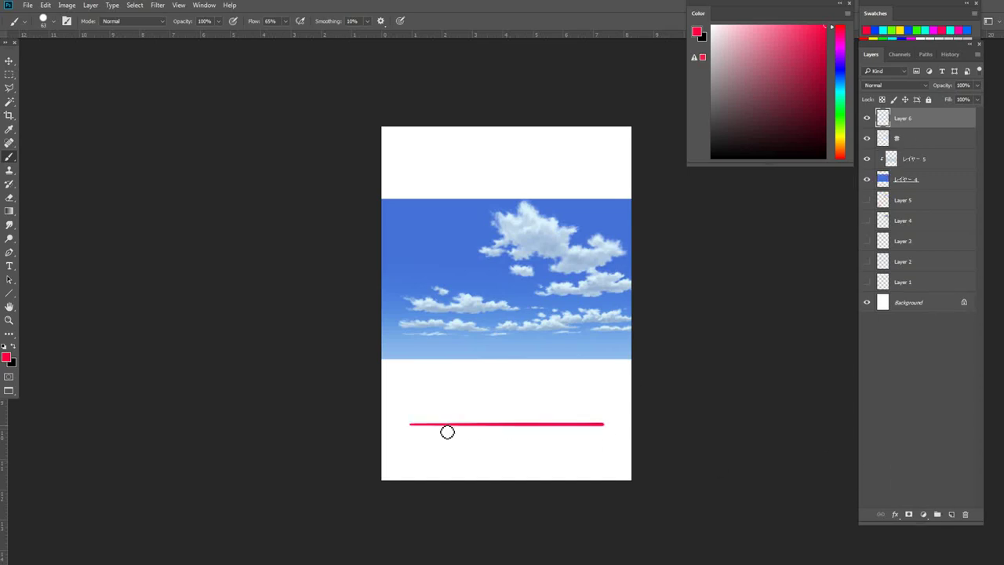
left_click(914, 177, "shift")
key("ctrl+t")
left_click_drag(669, 293, 666, 271)
key("Escape")
Move the 雲, レイヤー 5 and レイヤー 4 layers down together so the red horizon line falls just below the lowest clouds.
left_click(918, 143)
left_click(918, 185, "shift")
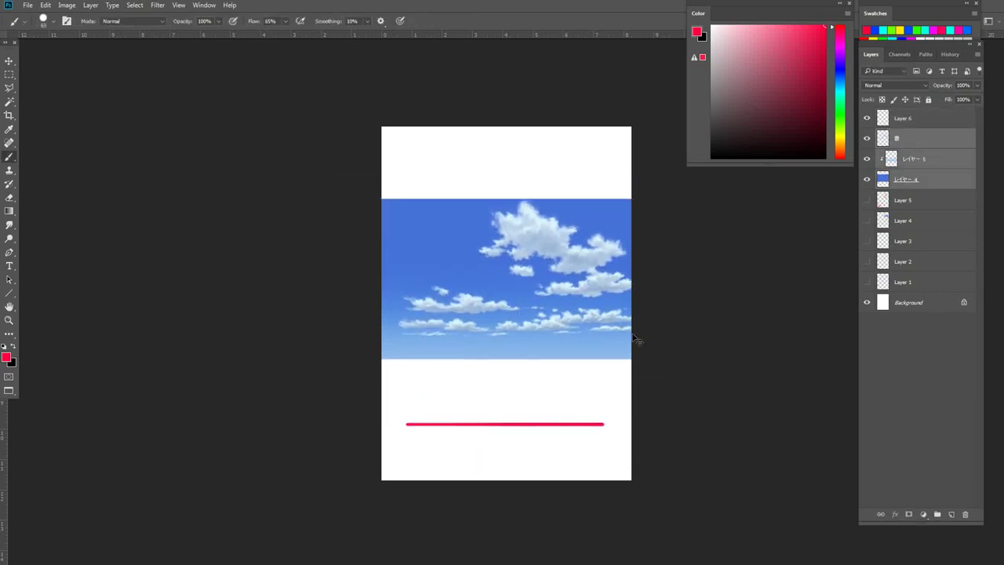
key("ctrl+t")
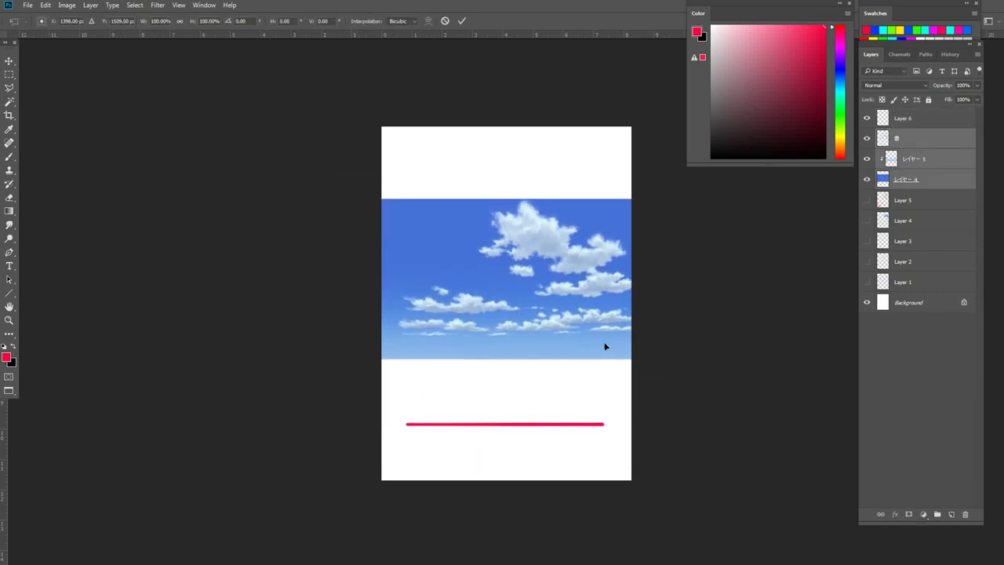
left_click_drag(656, 315, 651, 385)
key("Return")
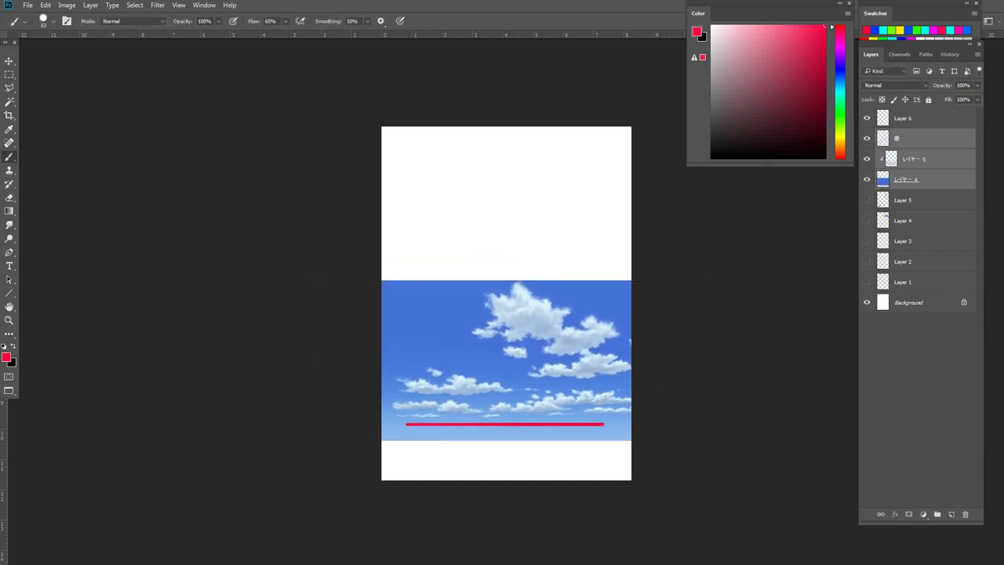
Hide the three sky layers, add a new layer on top, and sketch a red box-shaped building above the horizon line.
left_click(898, 140)
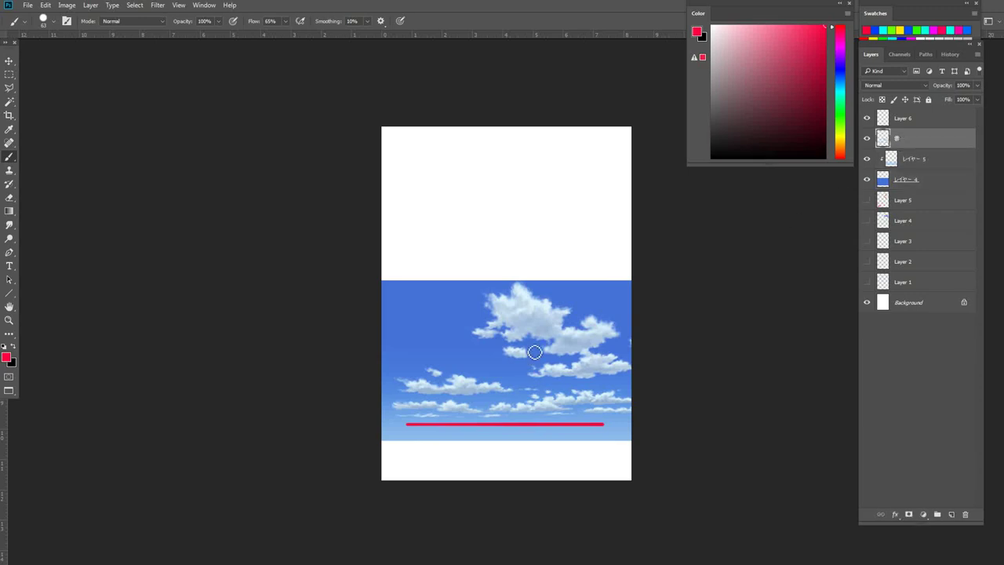
left_click_drag(588, 308, 621, 306)
left_click_drag(866, 180, 867, 139)
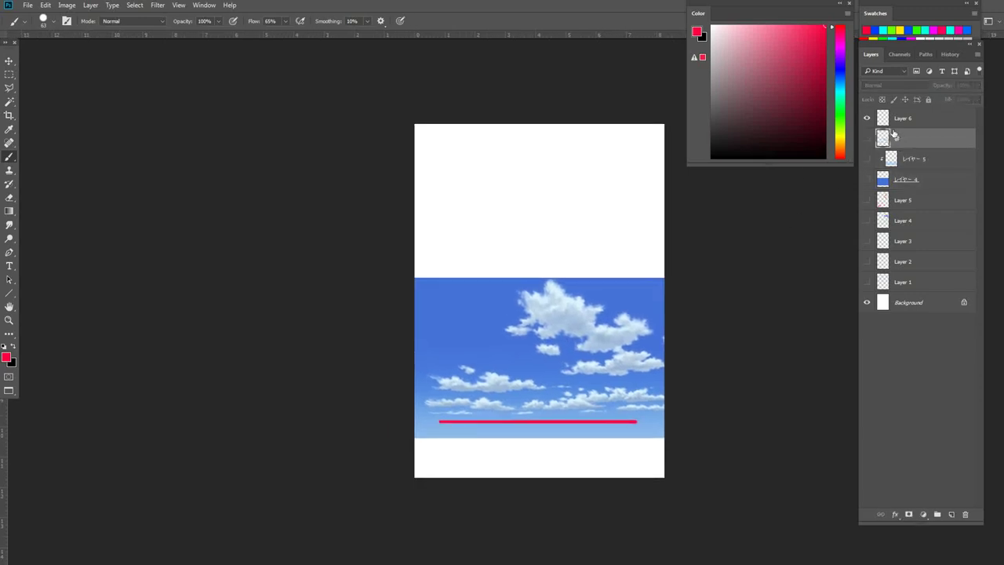
left_click(903, 119)
left_click(953, 513)
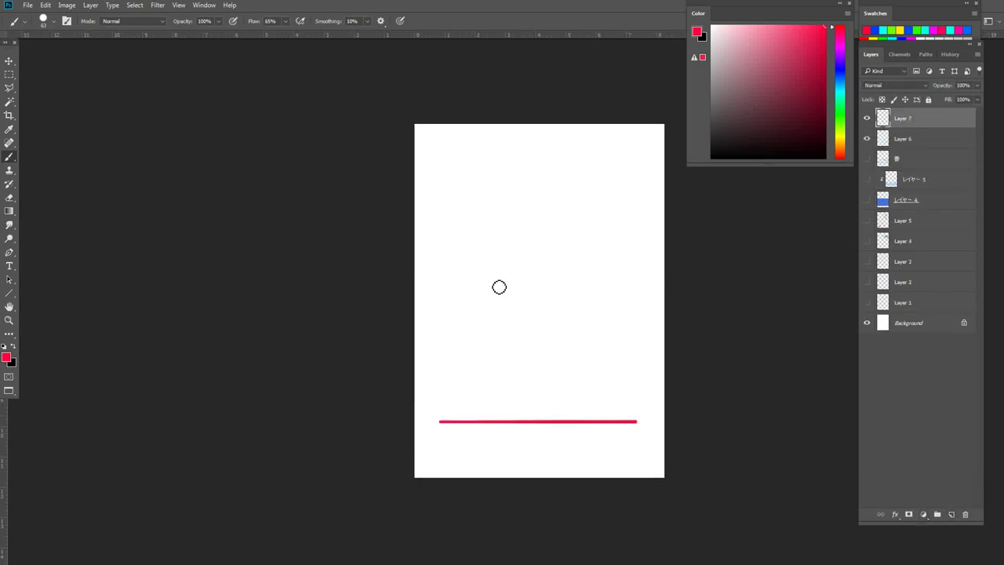
mouse_move(497, 258)
left_mouse_down()
mouse_move(457, 311)
mouse_move(454, 387)
left_mouse_up()
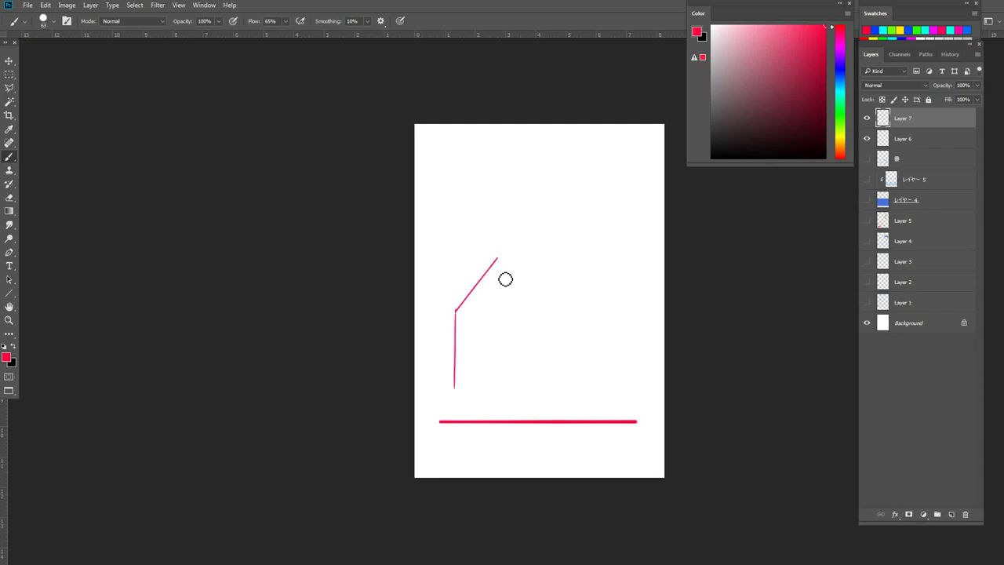
mouse_move(499, 257)
left_mouse_down()
mouse_move(500, 369)
mouse_move(557, 262)
mouse_move(604, 272)
left_mouse_up()
left_click_drag(604, 273, 609, 375)
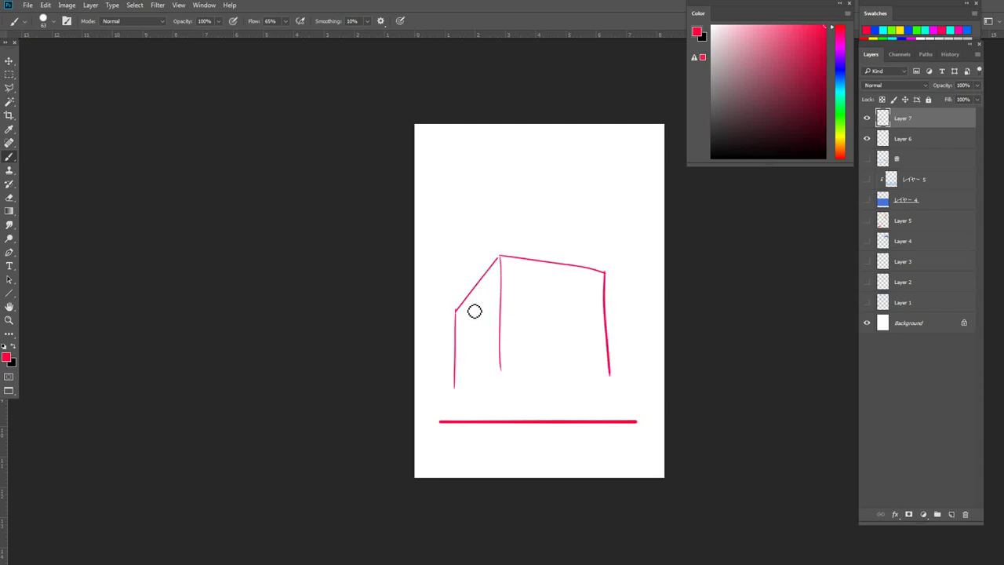
Show the three sky layers again and move them up so the sky ends well above the horizon line.
left_click(867, 180)
left_click(917, 163)
left_click(907, 203, "shift")
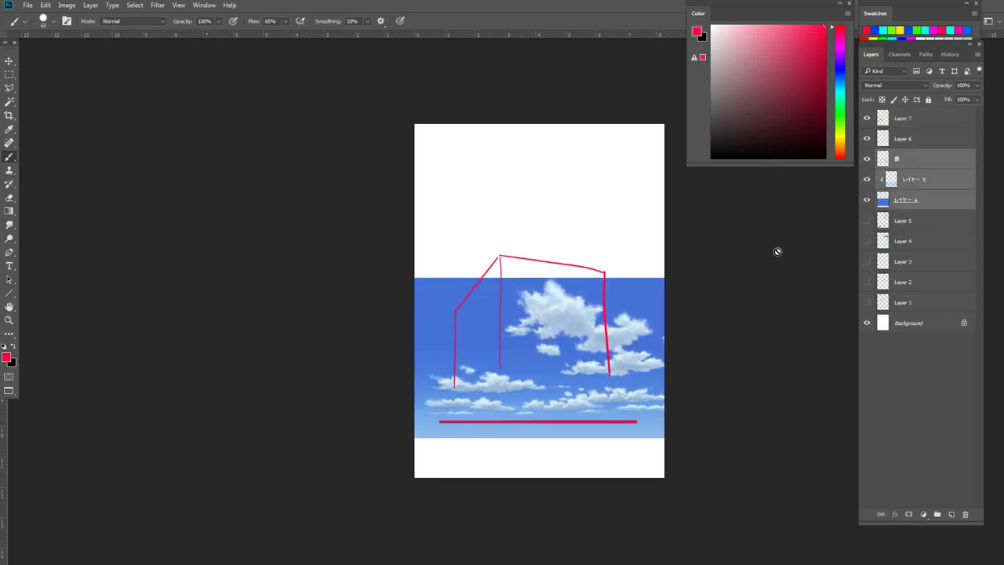
key("ctrl+t")
left_click_drag(646, 338, 604, 222)
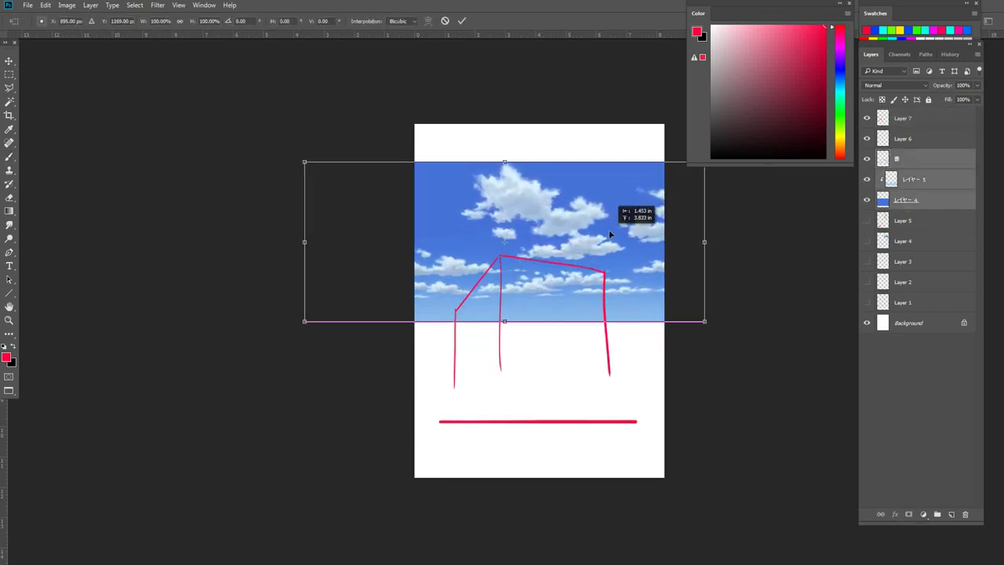
key("Return")
key("b")
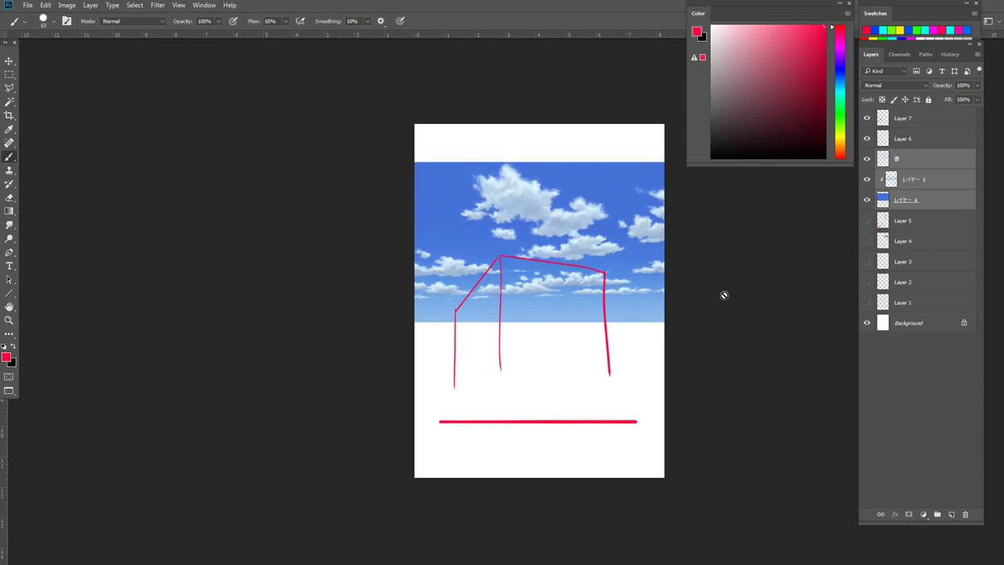
Add a new layer above 雲, and on Layer 7 draw red perspective lines beside the building, running off the canvas edge.
left_click(950, 513)
left_click(896, 117)
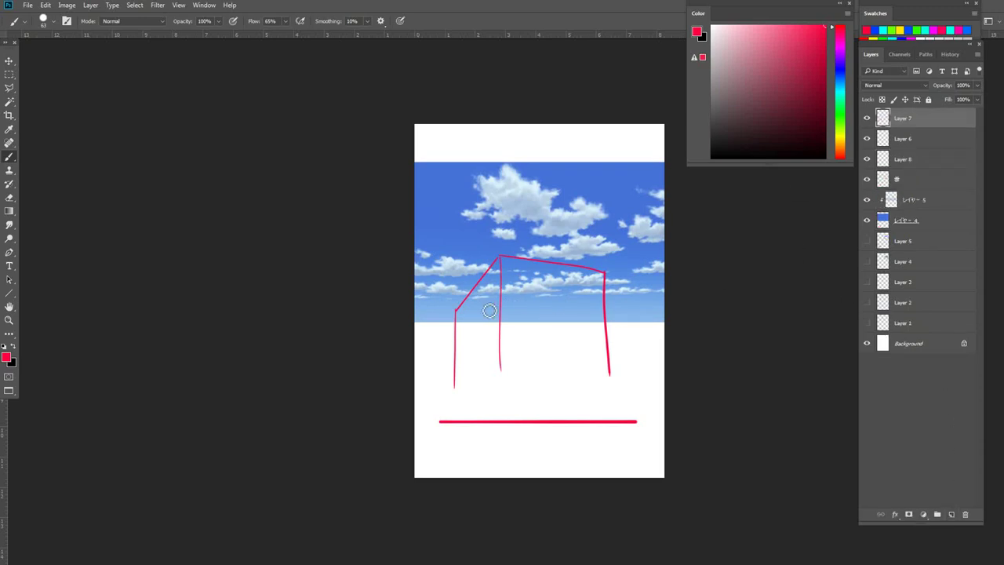
left_click_drag(447, 322, 399, 405)
mouse_move(490, 377)
left_mouse_down()
mouse_move(359, 440)
mouse_move(521, 418)
left_mouse_up()
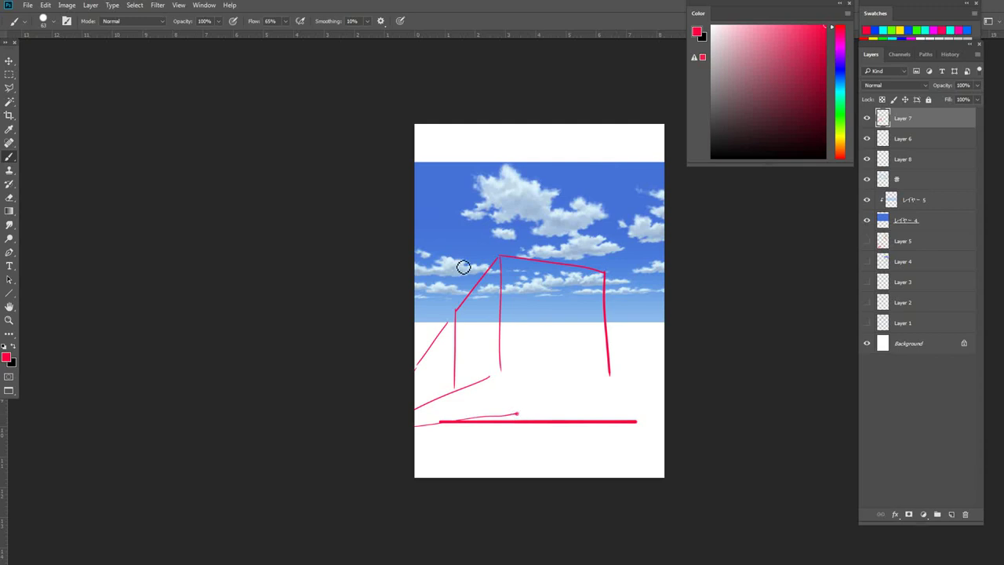
Circle the low clouds beside the building's roof in red and cross them out.
left_click_drag(431, 273, 459, 296)
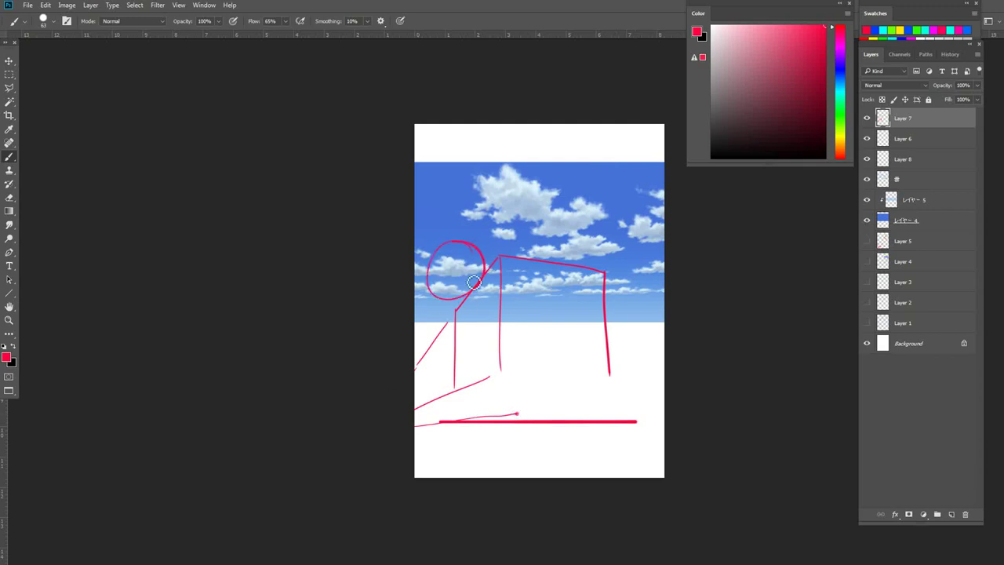
left_click_drag(443, 258, 471, 279)
left_click_drag(474, 259, 452, 278)
Move Layer 8, 雲, レイヤー 5 and レイヤー 4 together so the sky's lower edge sits on the red horizon line.
left_click(909, 179)
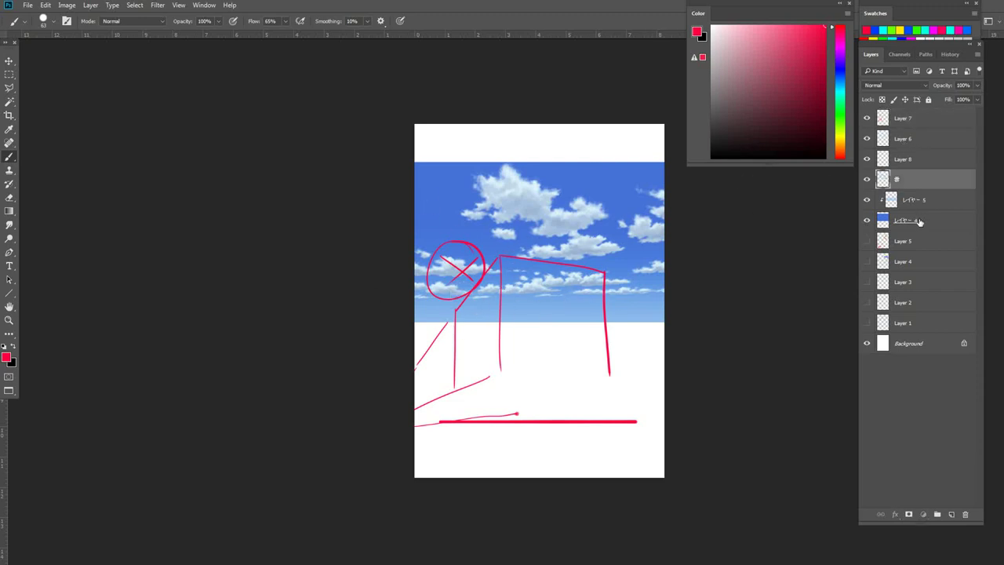
left_click(922, 221, "shift")
left_click(902, 159)
left_click(920, 220, "shift")
key("ctrl+t")
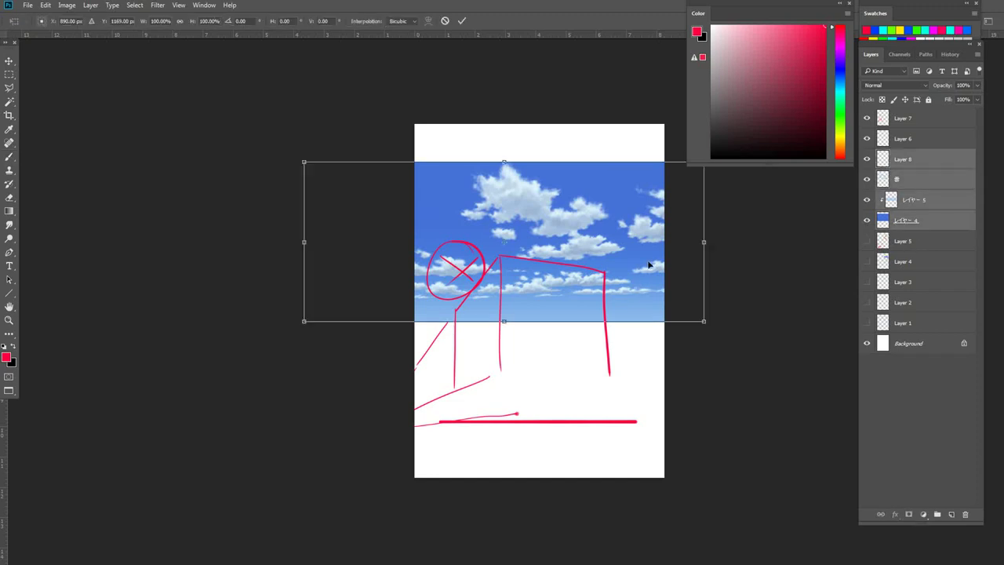
left_click_drag(651, 265, 514, 371)
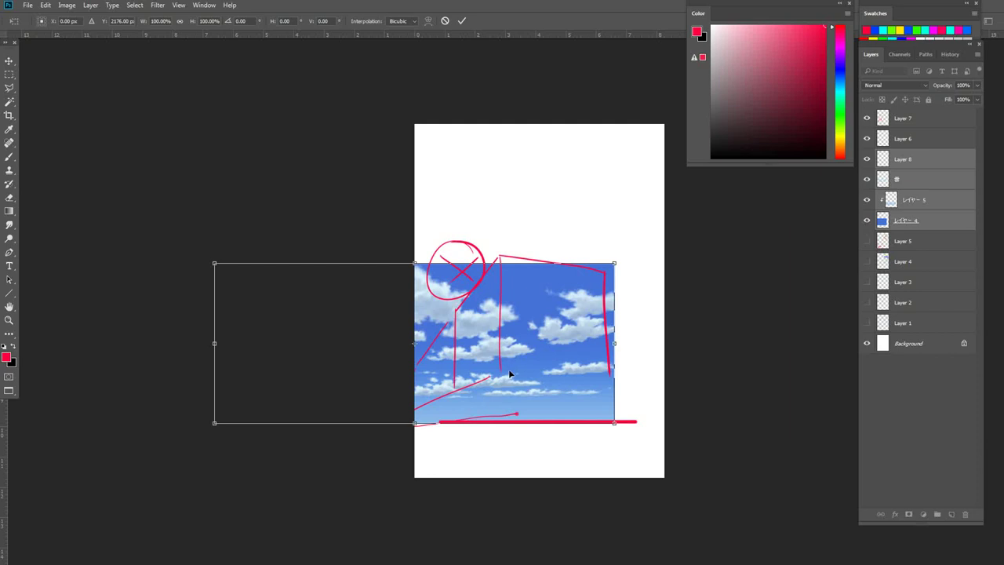
key("Return")
key("b")
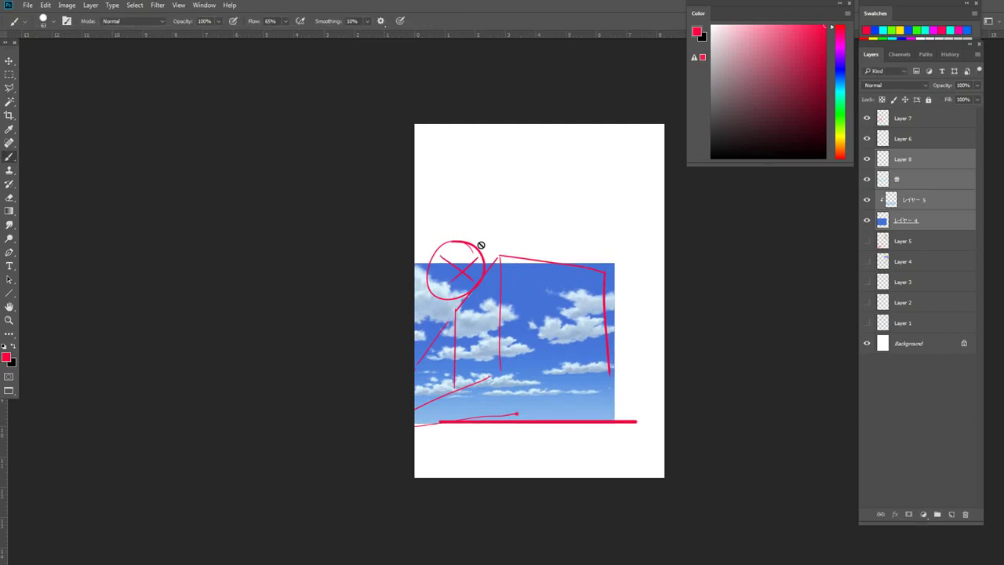
Toggle the 雲 layer off and on to check the clouds against the building sketch.
left_click(911, 180)
left_click(867, 179)
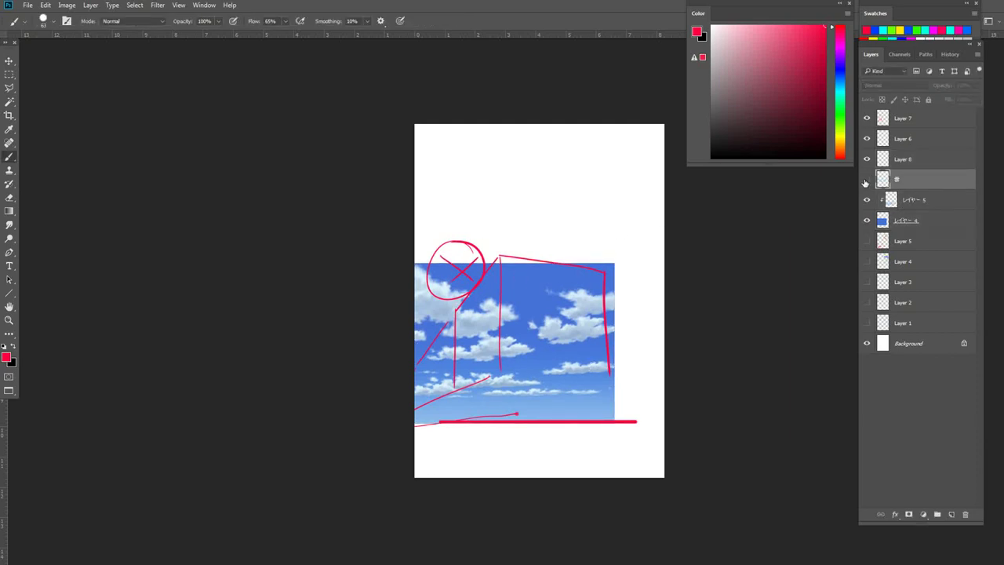
left_click(867, 179)
Enlarge Layer 8 and the three sky layers together so the sky spans the page width, keeping its base on the horizon line.
left_click(911, 219)
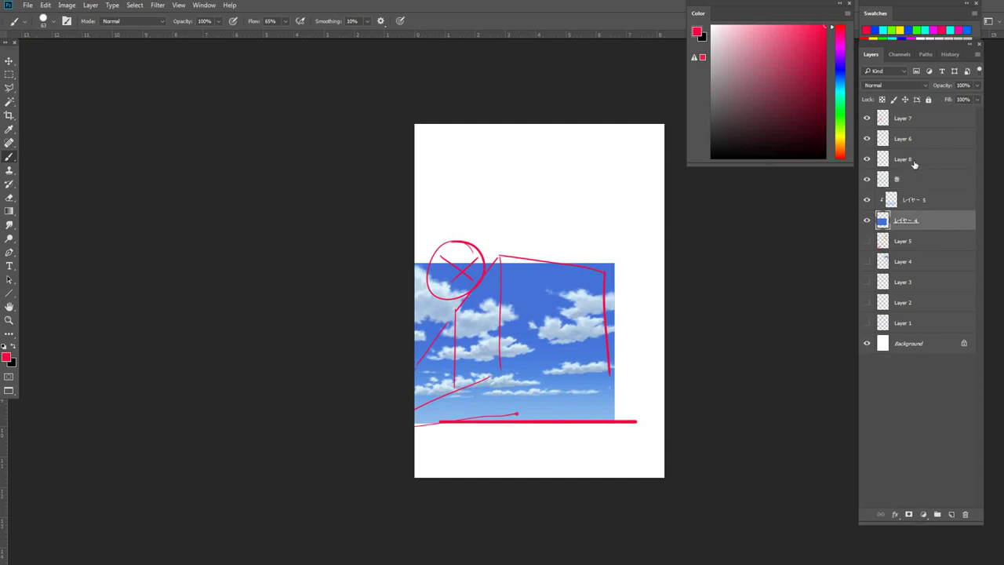
left_click(915, 162, "shift")
key("ctrl+t")
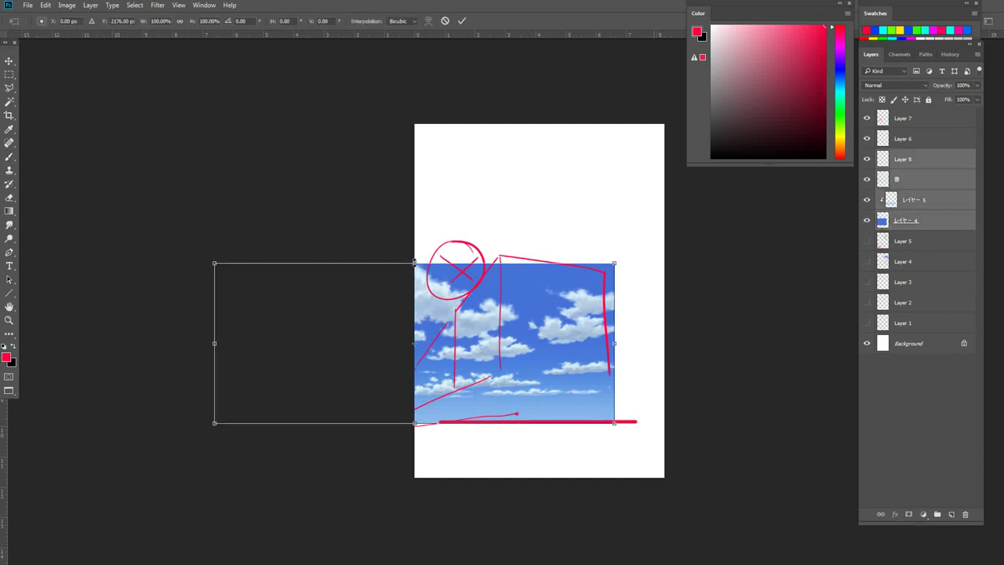
left_click_drag(414, 263, 421, 190)
left_click_drag(614, 306, 665, 307)
key("Return")
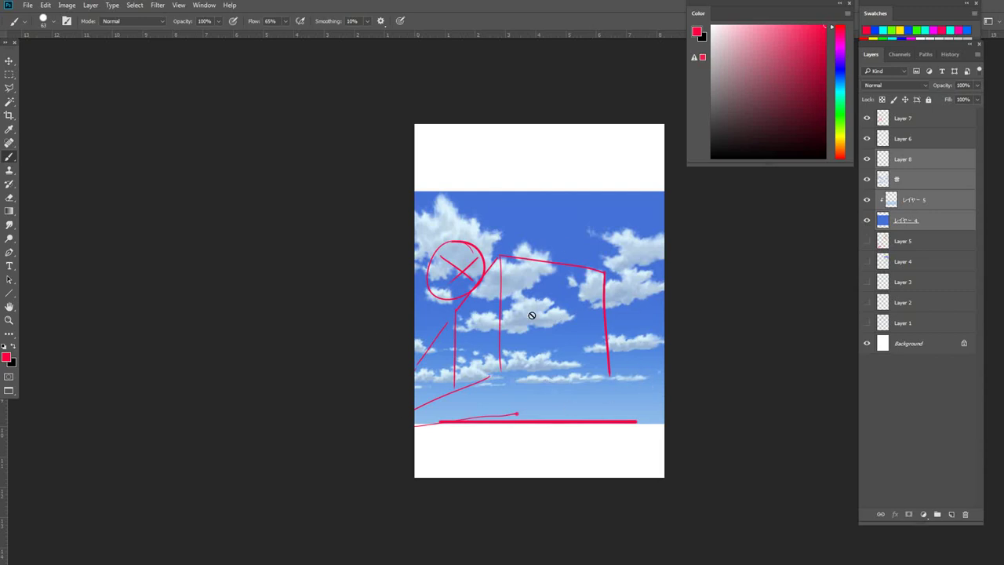
Show the floating document windows and place the sky painting one_03_059.psd over the Untitled-1 sketch.
left_click_drag(472, 326, 457, 359)
left_click_drag(511, 294, 533, 298)
key("f")
key("f")
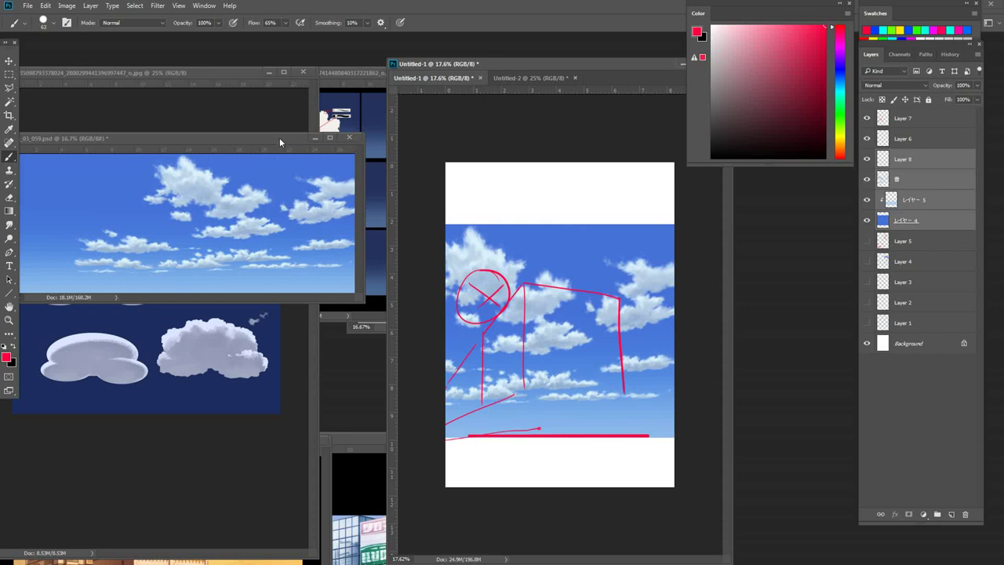
left_click_drag(279, 138, 686, 214)
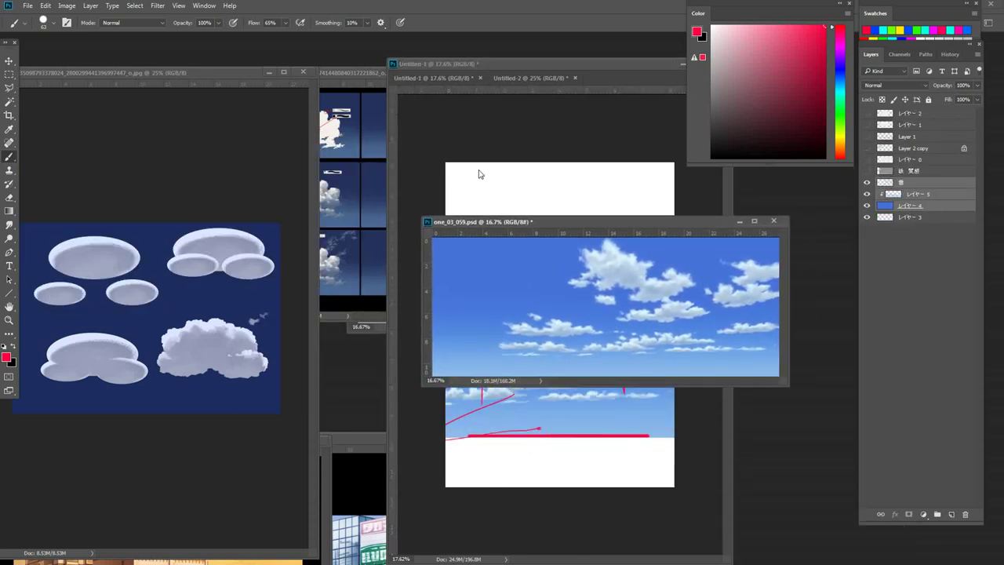
Bring the eight-panel cloud painting sheet in front of the other documents and select the Smudge tool.
left_click_drag(244, 71, 224, 91)
left_click_drag(352, 72, 381, 82)
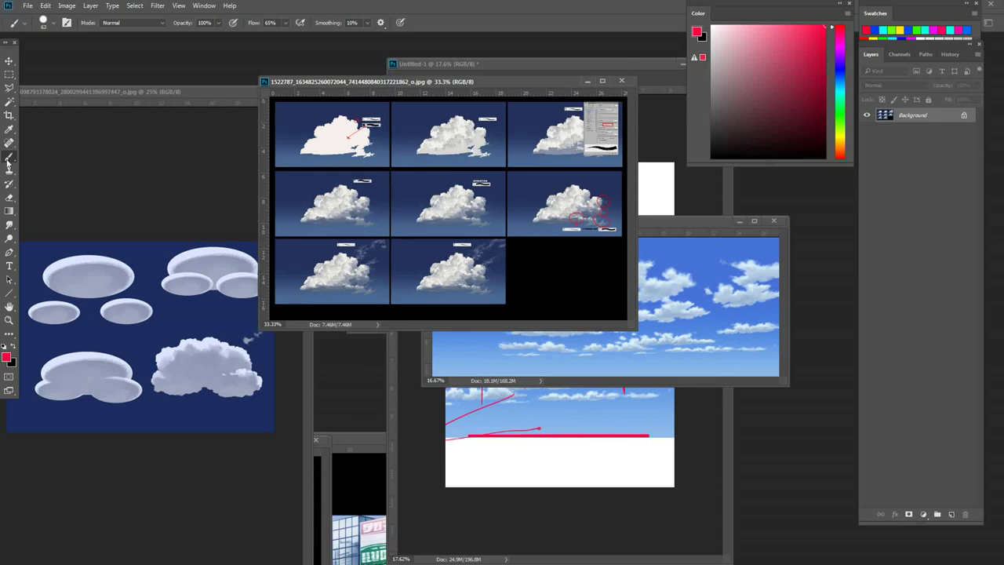
left_click(9, 226)
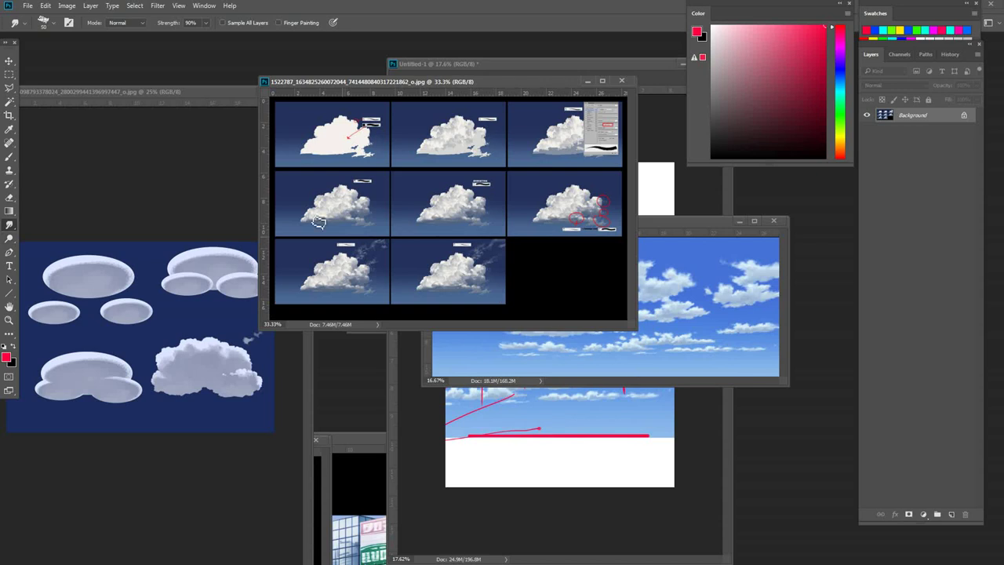
Shrink the cloud-shape reference window, and arrange the sunset building painting and the eight-panel cloud sheet beside it.
left_click_drag(208, 95, 282, 78)
key("ctrl+minus")
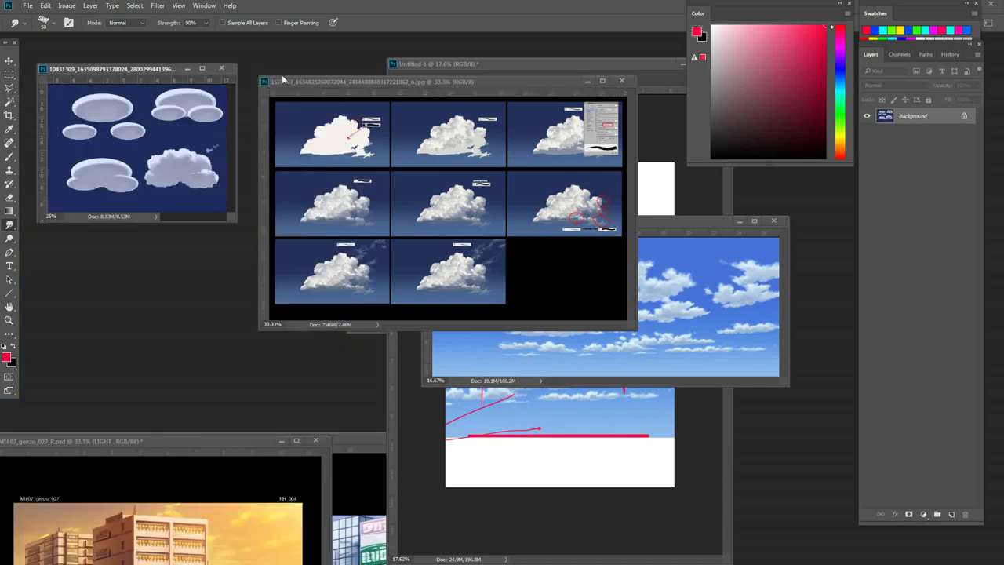
key("ctrl+minus")
left_click_drag(229, 440, 90, 186)
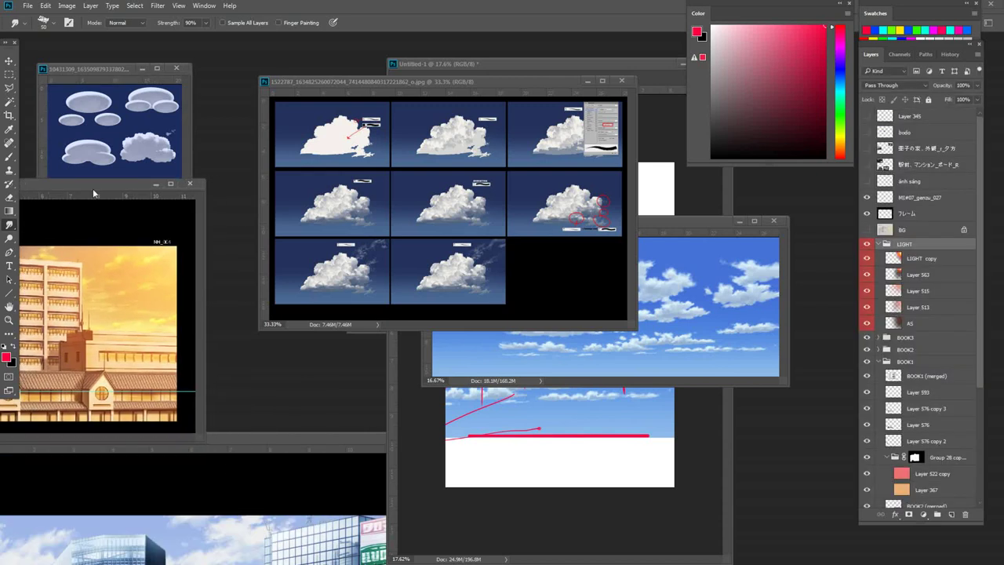
left_click_drag(464, 81, 506, 146)
left_click_drag(588, 222, 338, 130)
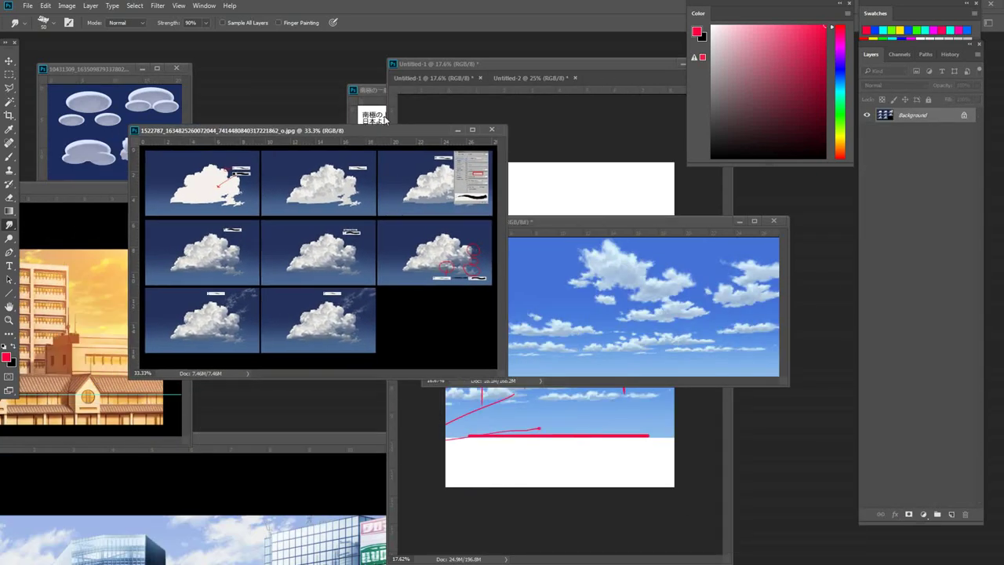
Bring the Untitled-1 sketch forward and show only the flat blue sky layer and its clipped gradient layer レイヤー 5 above the Background.
left_click_drag(577, 67, 590, 62)
mouse_move(497, 320)
left_mouse_down()
mouse_move(550, 365)
mouse_move(576, 361)
left_mouse_up()
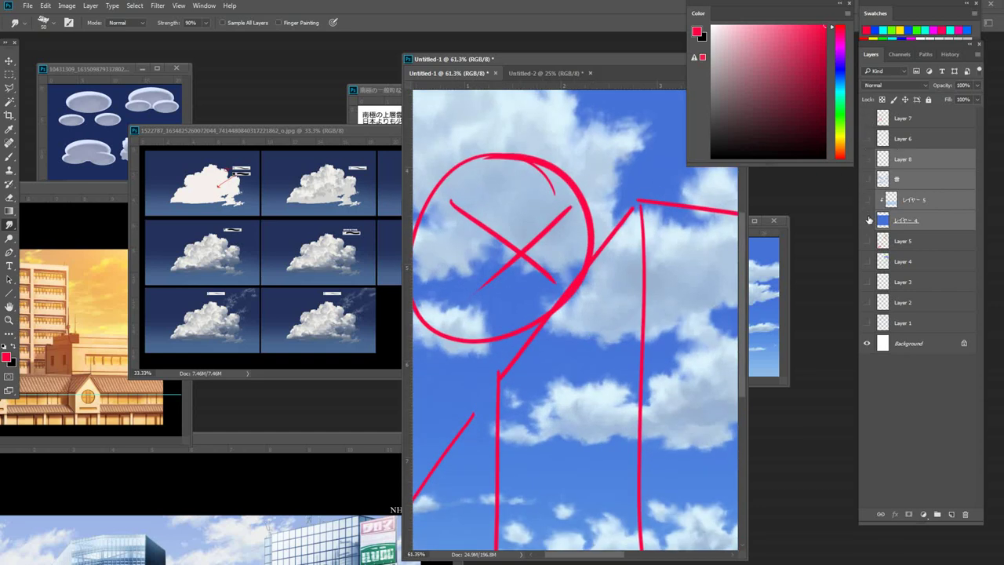
left_click(867, 220)
key("f")
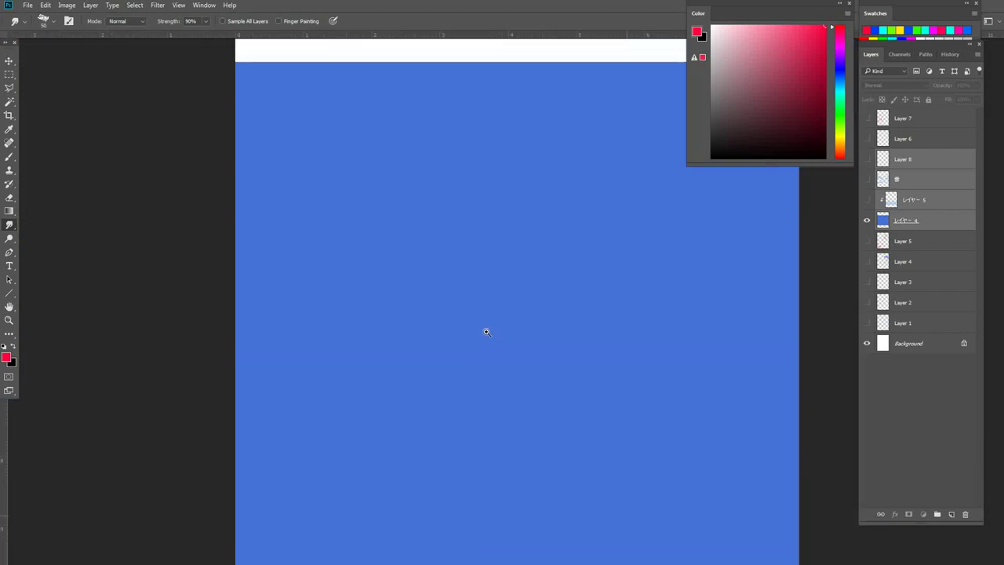
scroll(486, 332, "down", 5)
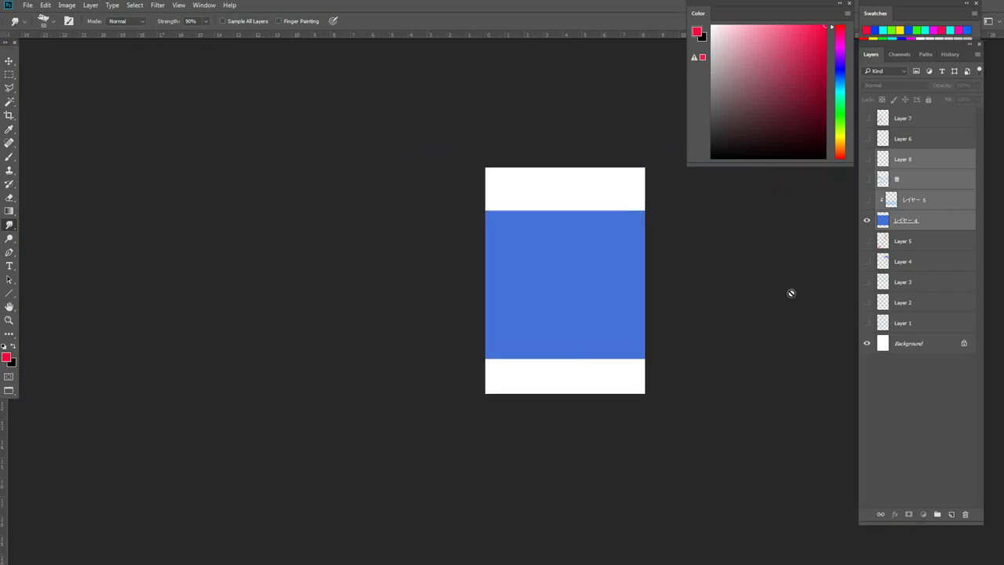
left_click(882, 221)
left_click(866, 200)
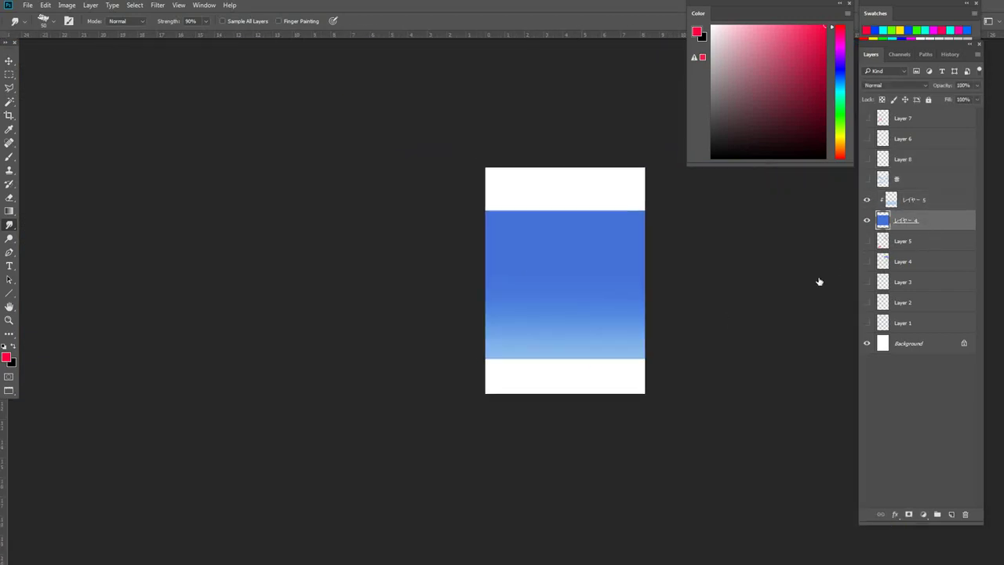
Stretch the blue sky layer and its gradient layer together vertically until they cover the whole page height, then select レイヤー 5.
key("ctrl+t")
left_click_drag(552, 361, 557, 403)
left_click_drag(566, 213, 564, 176)
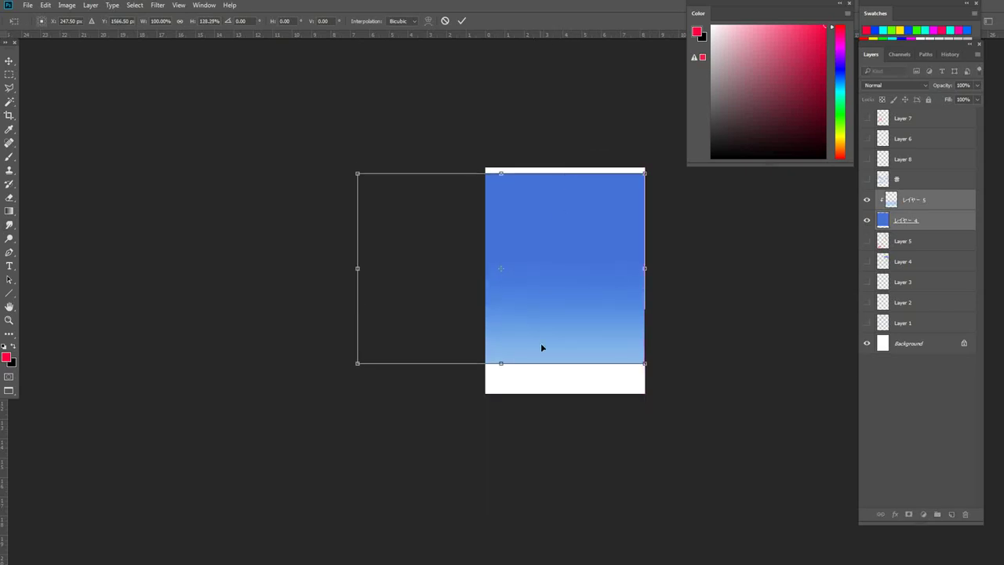
left_click_drag(539, 365, 541, 405)
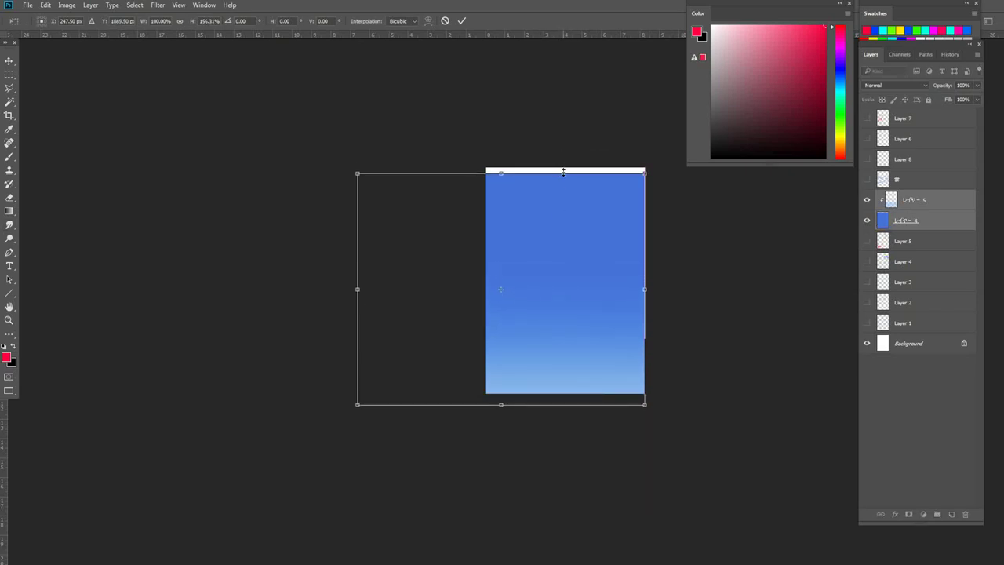
left_click_drag(563, 172, 563, 150)
key("Return")
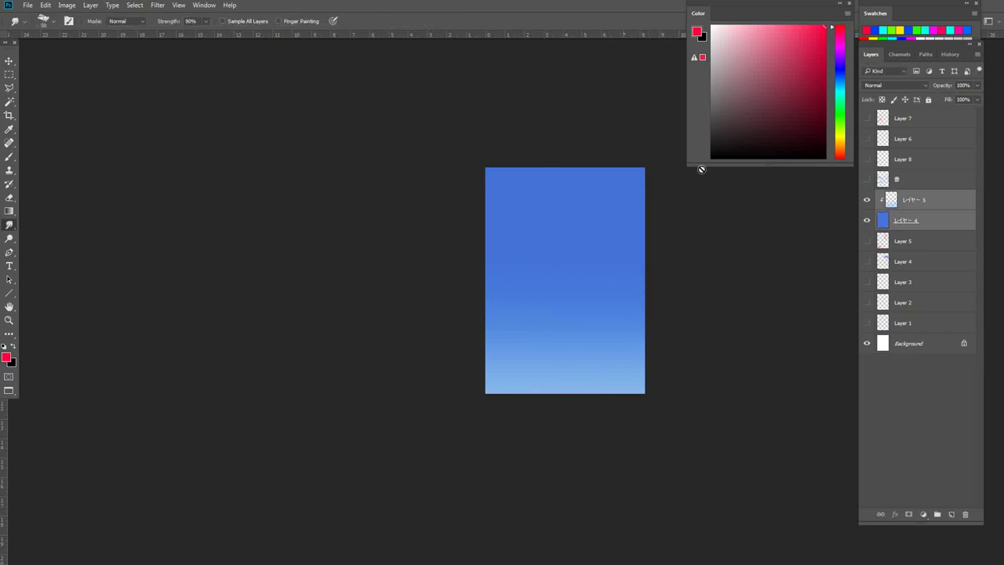
left_click(926, 203)
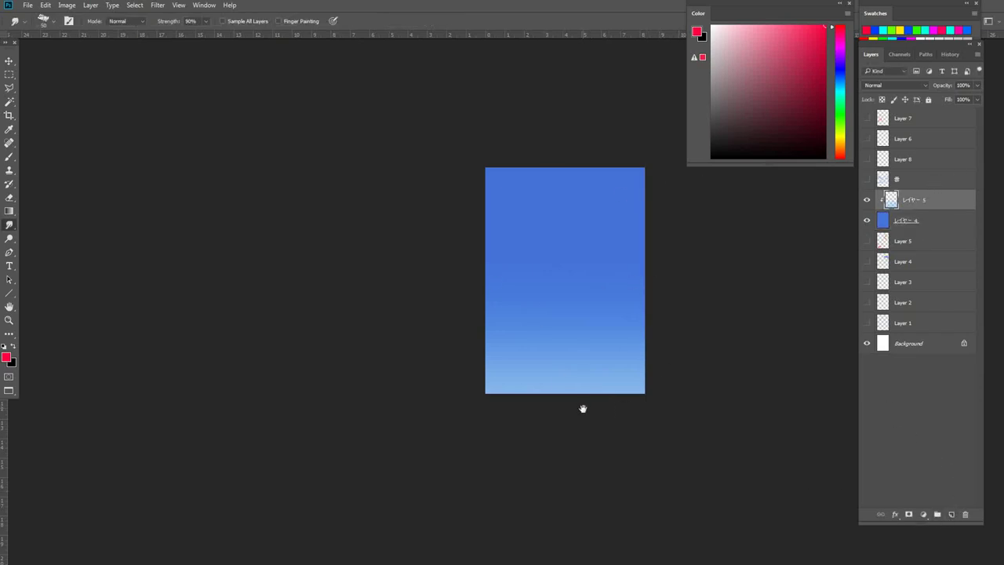
Return to the floating windows and examine the cloud painting stages on the eight-panel sheet, enlarged to 100%.
left_click_drag(599, 349, 605, 397)
key("f")
key("f")
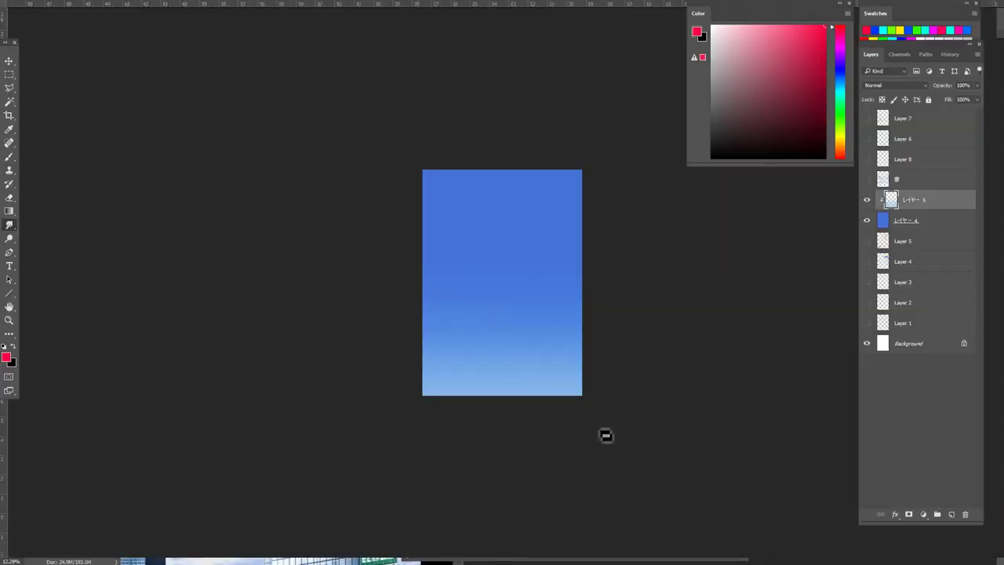
key("f")
left_click_drag(345, 132, 477, 130)
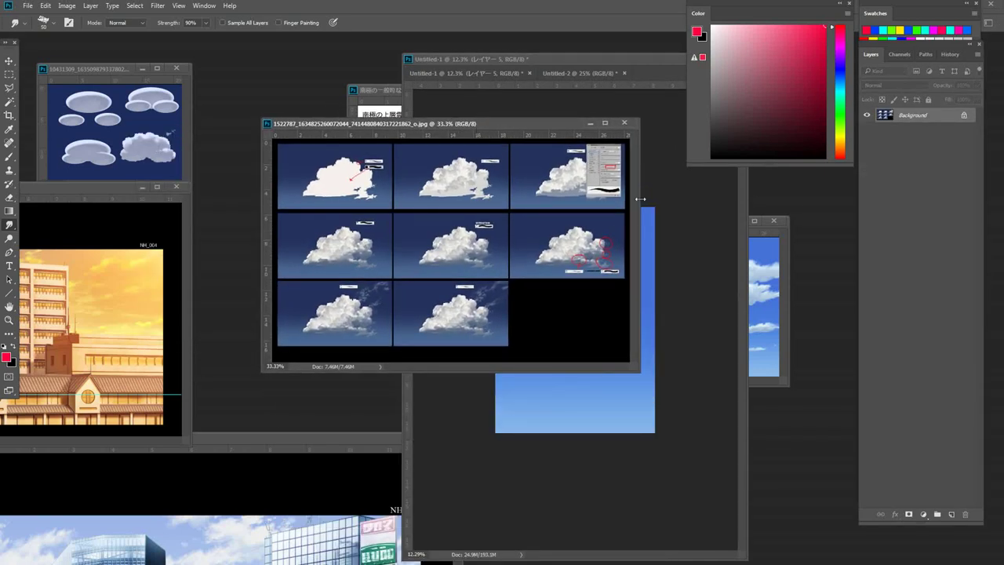
key("ctrl+plus")
key("ctrl+plus")
key("ctrl+plus")
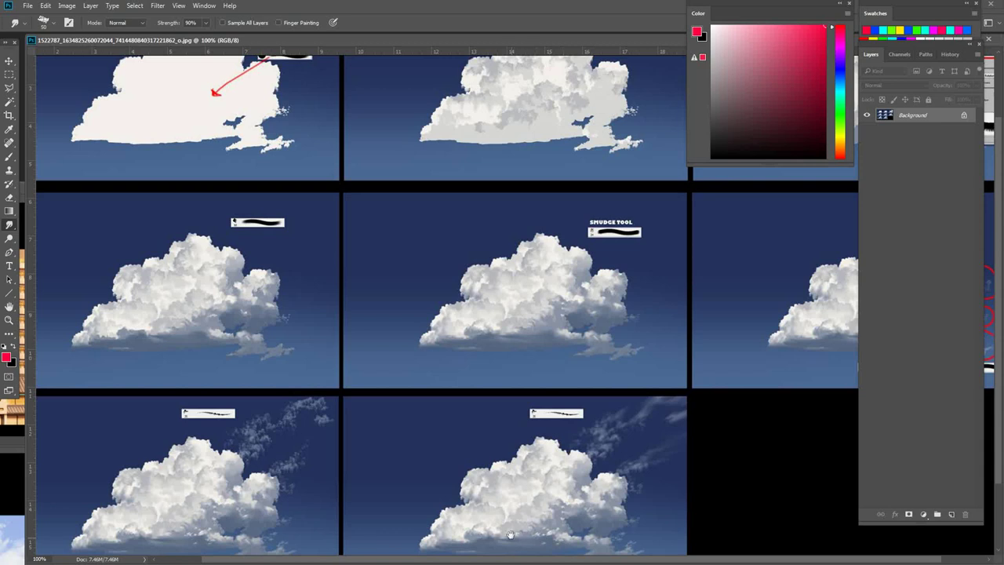
left_click_drag(510, 534, 555, 451)
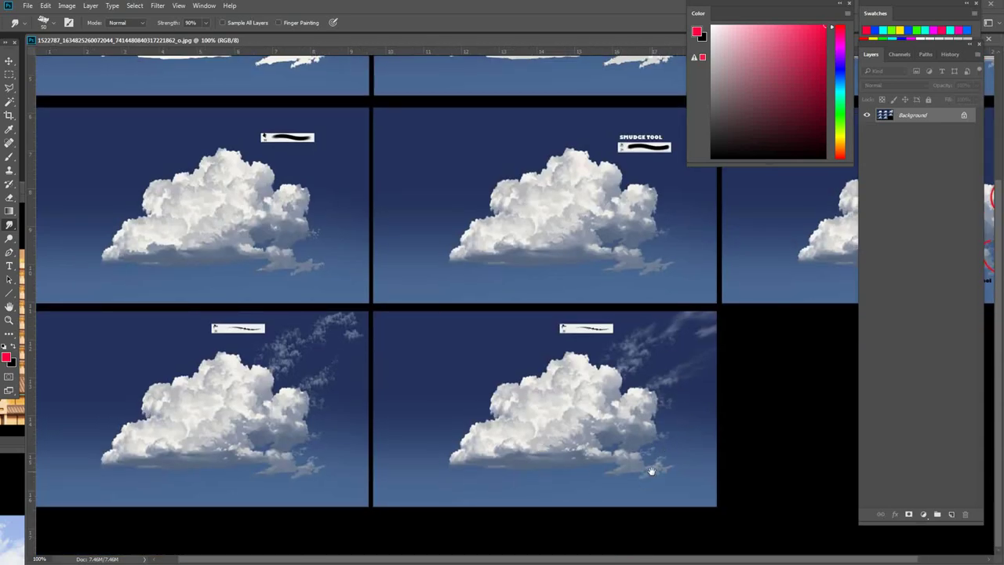
left_click_drag(642, 438, 571, 345)
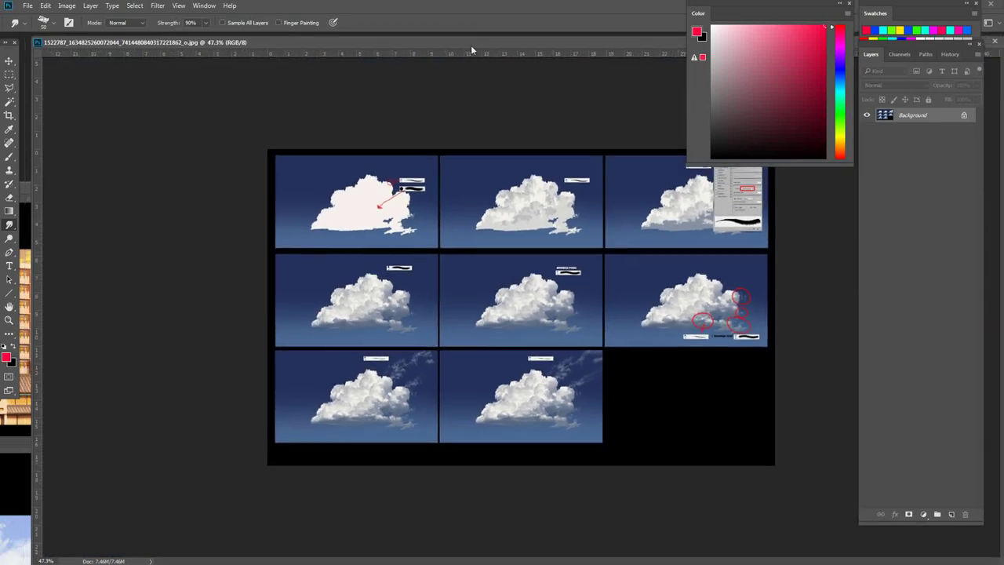
Rearrange the eight-panel cloud sheet and the sunset building and blue city paintings so that all three are exposed.
left_click_drag(469, 40, 657, 227)
left_click_drag(96, 187, 574, 96)
left_click(143, 439)
left_click_drag(165, 431, 557, 137)
left_click_drag(577, 261, 618, 238)
left_click_drag(703, 267, 695, 272)
scroll(695, 272, "down", 5)
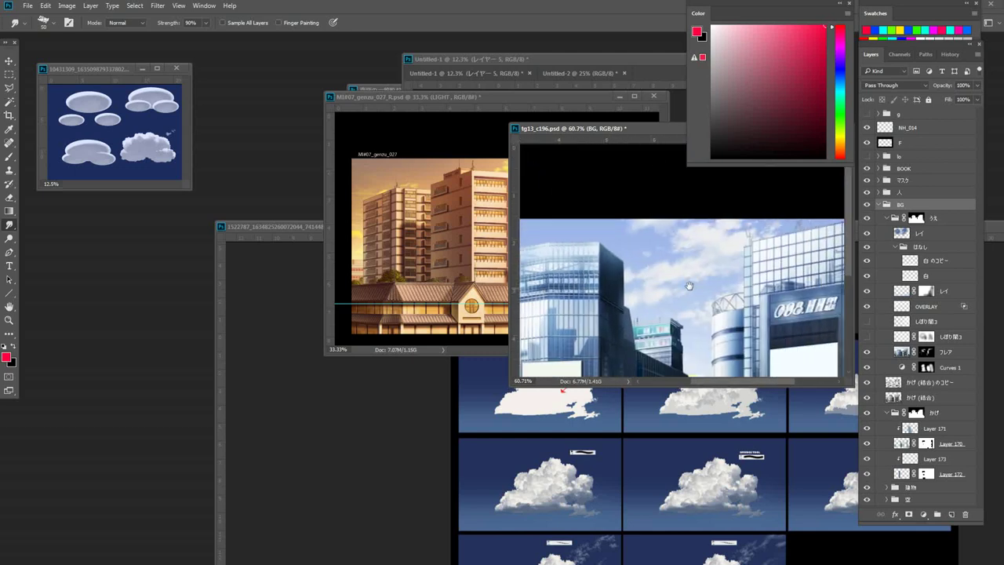
left_click_drag(588, 128, 32, 182)
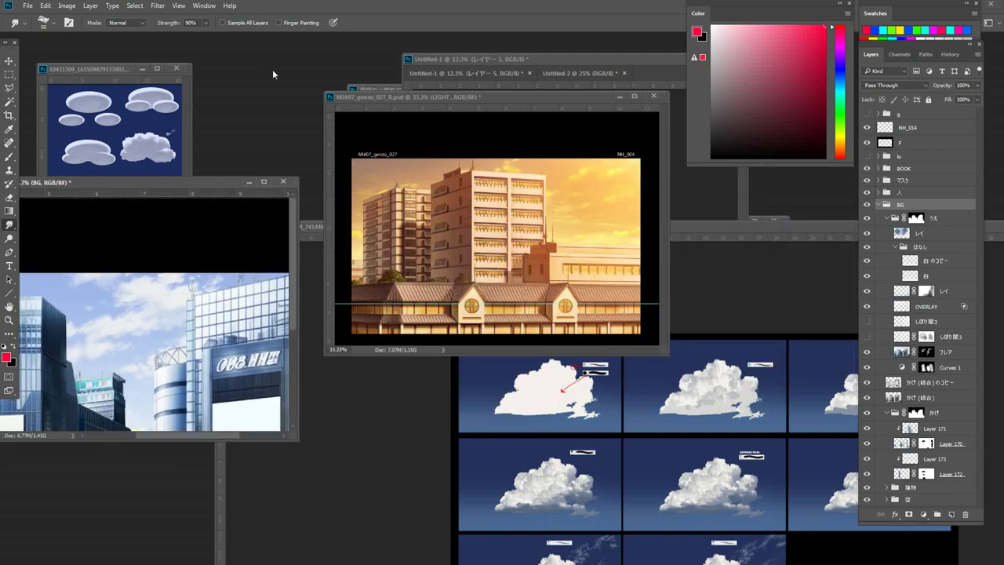
Enlarge the cloud-shape reference window, examine its ellipse and puffy cloud forms up close, and set it beside the sunset building painting.
left_click_drag(113, 70, 516, 170)
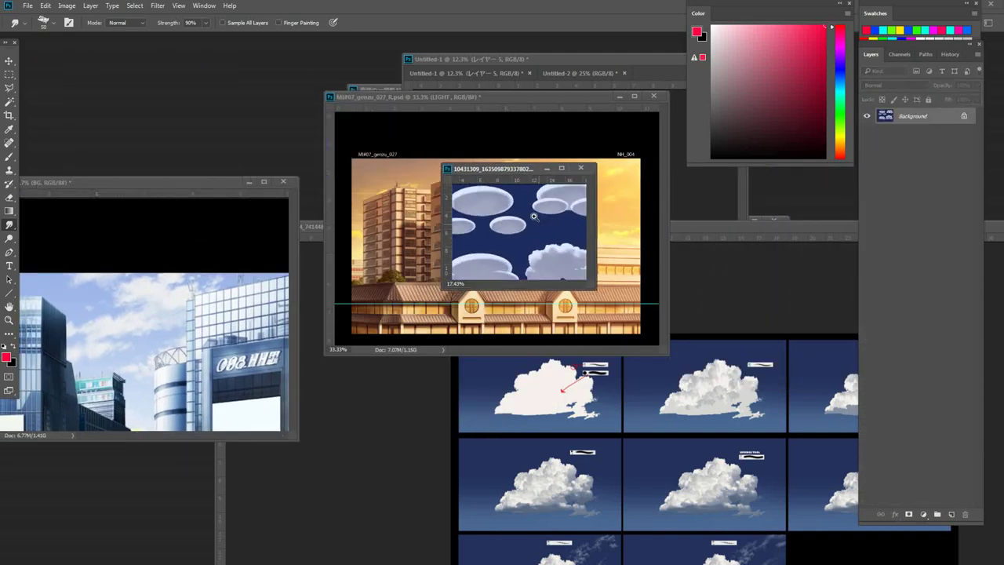
left_click_drag(505, 214, 503, 204)
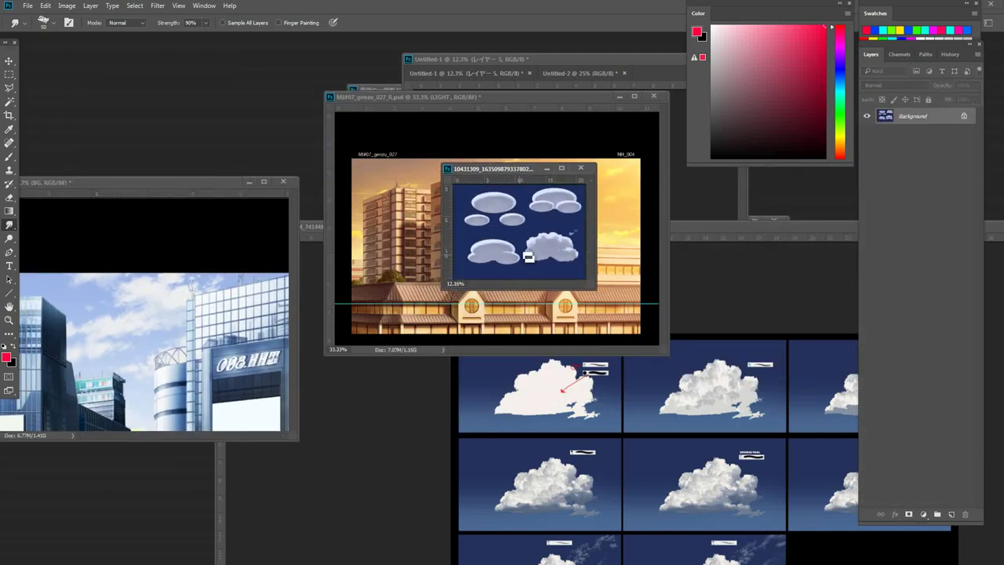
left_click_drag(593, 289, 843, 424)
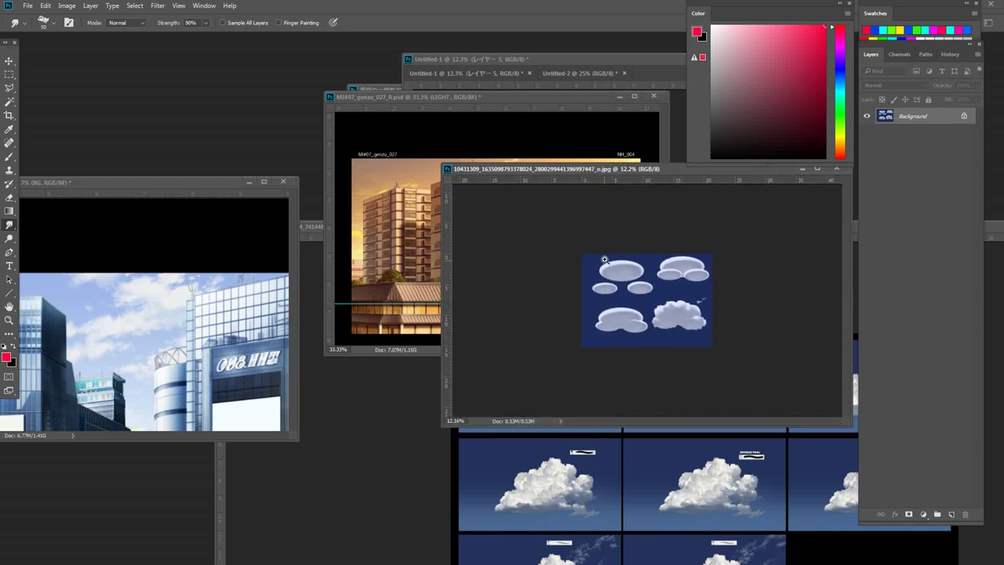
left_click_drag(607, 260, 621, 275)
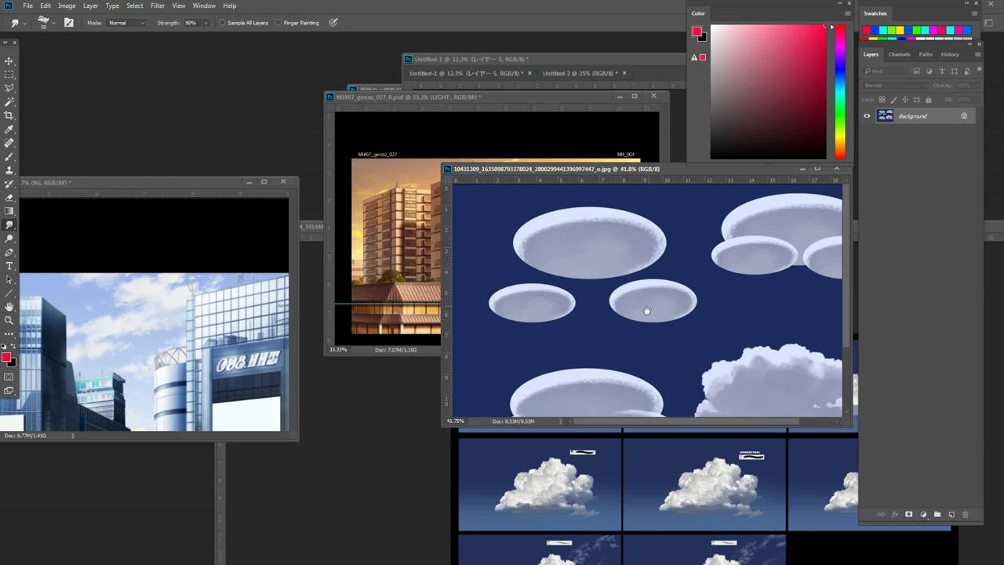
left_click_drag(681, 334, 656, 301)
scroll(577, 280, "up", 2)
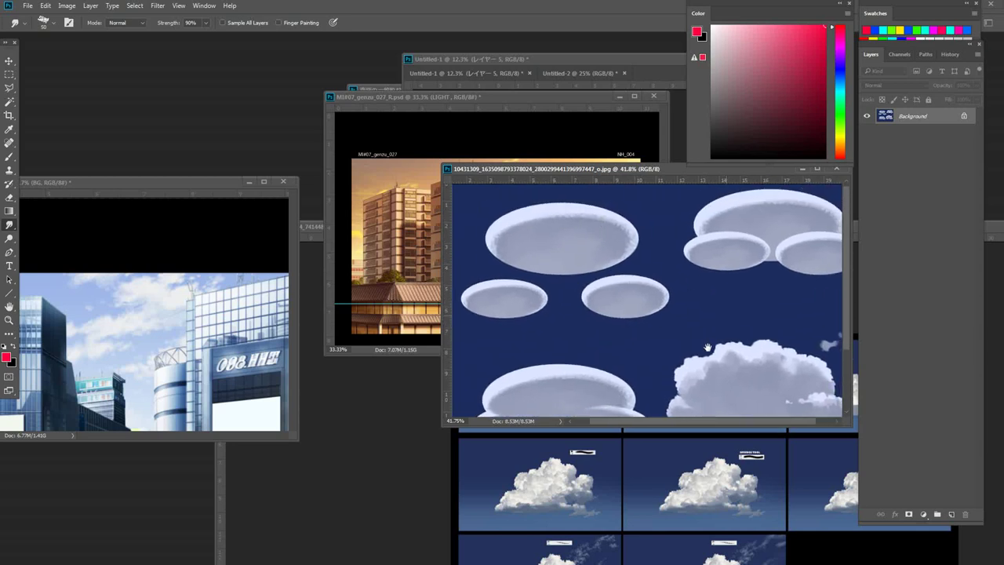
left_click_drag(664, 329, 642, 308)
left_click_drag(657, 329, 655, 328)
scroll(655, 329, "down", 1)
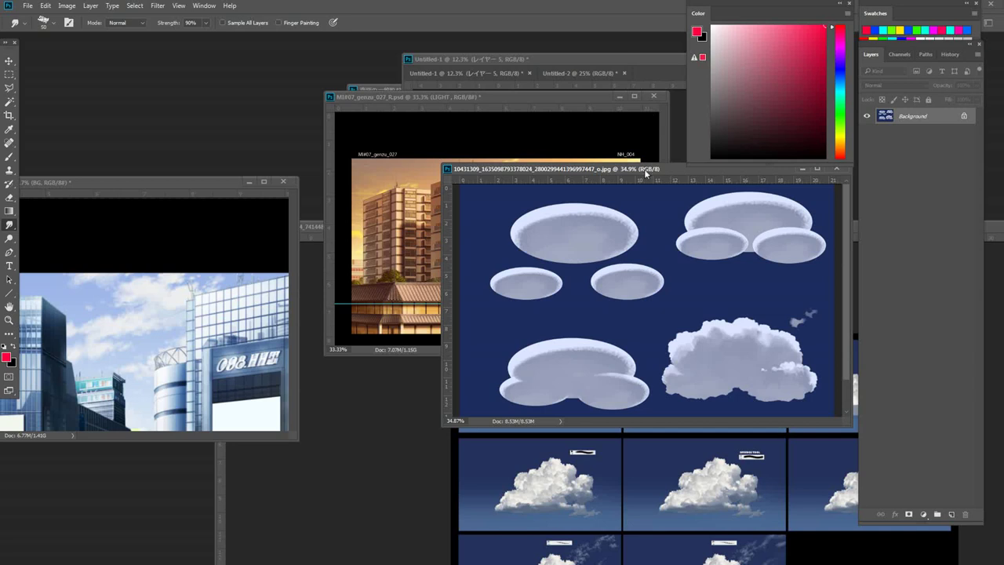
left_click_drag(645, 172, 132, 113)
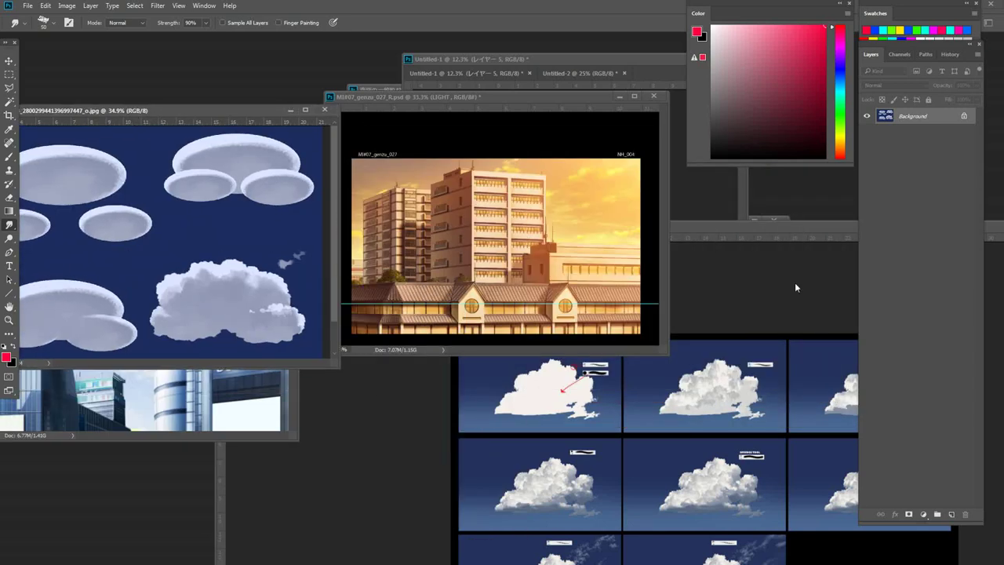
Show the cloud-shape reference in full screen and add a new empty layer above its Background for brush painting.
left_click(306, 113)
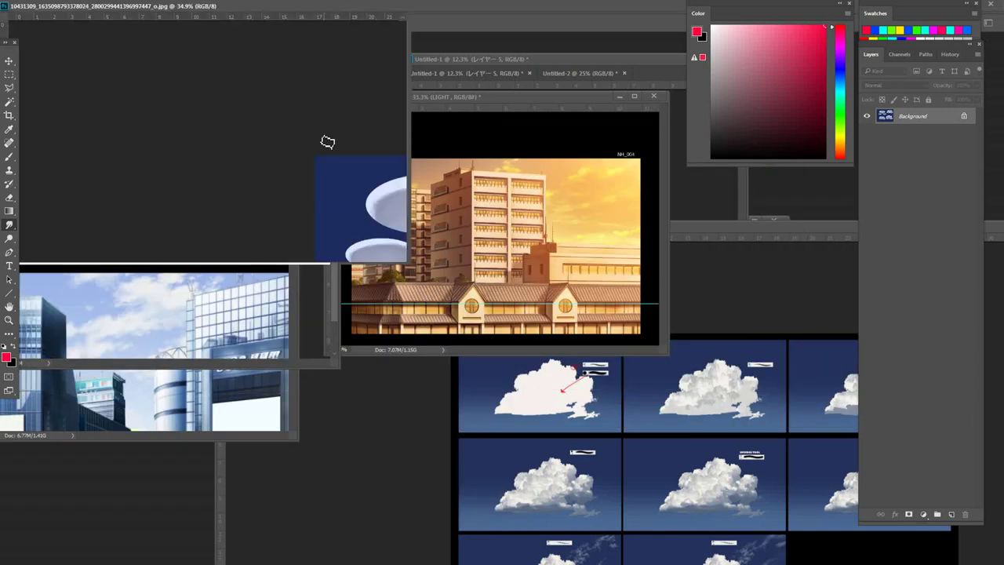
scroll(505, 262, "up", 2)
left_click(952, 519)
key("b")
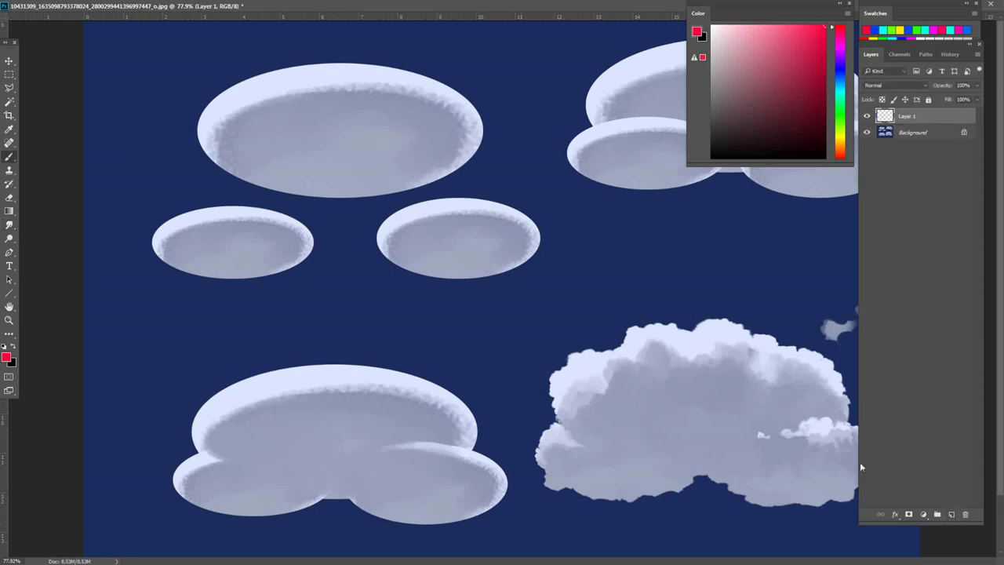
Collapse the CAY brush group, look through the brush presets, and pick a ragged, cloud-shaped textured brush.
right_click(354, 223)
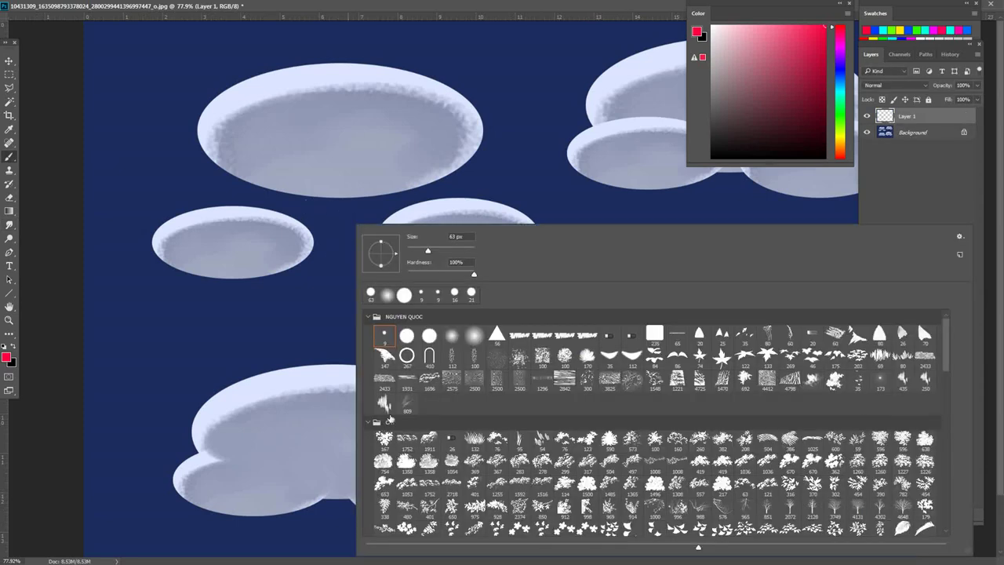
left_click(367, 422)
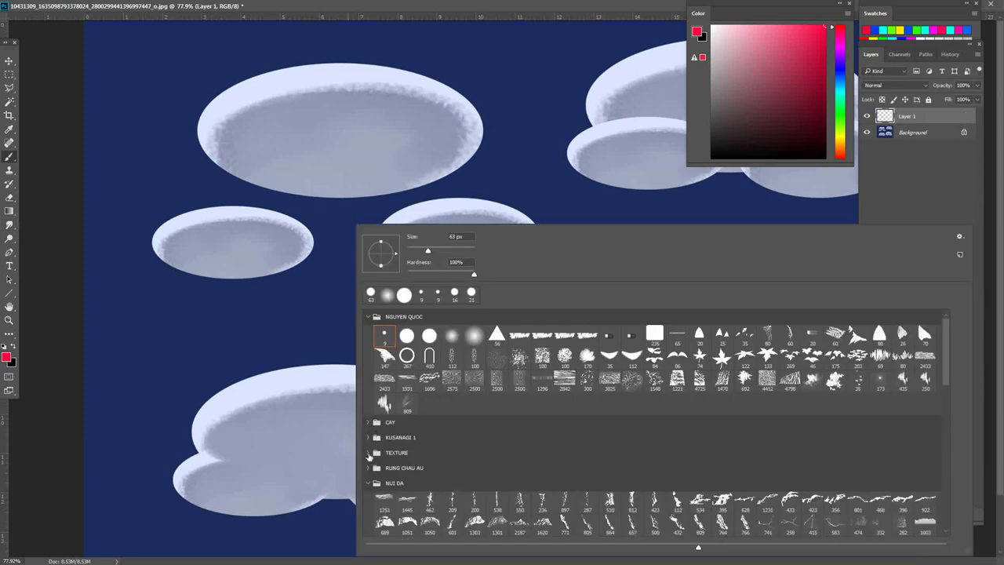
scroll(951, 379, "down", 2)
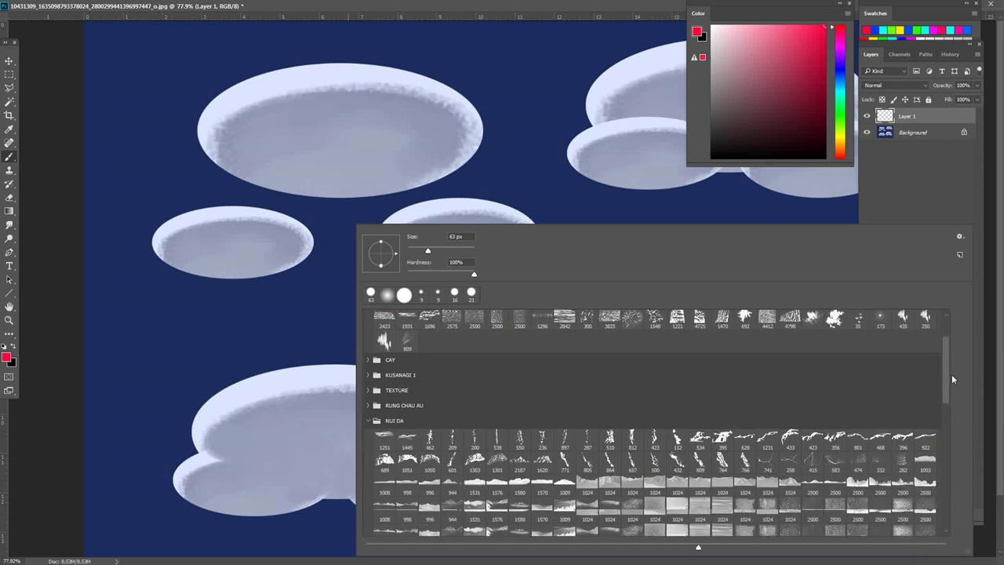
left_click_drag(952, 376, 953, 366)
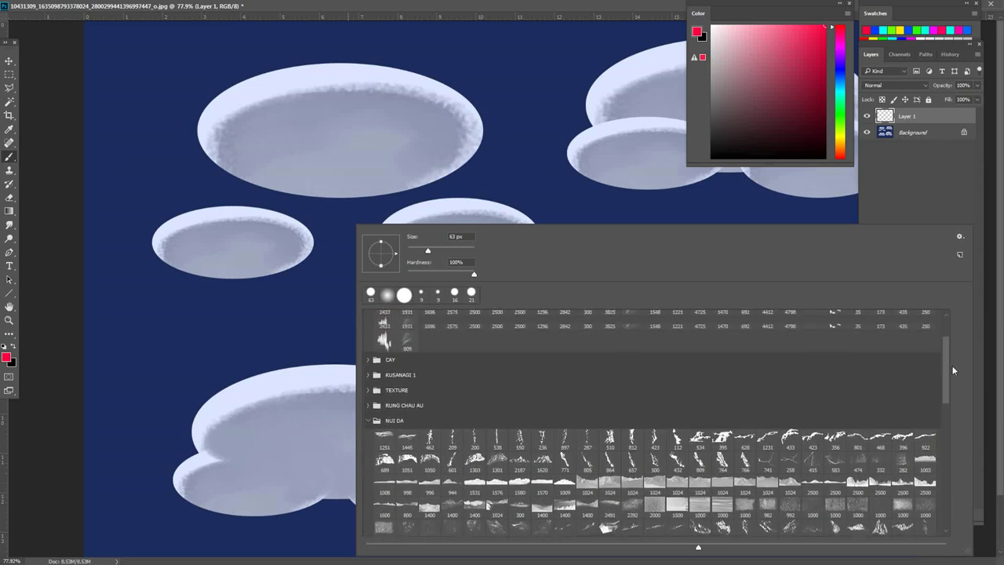
scroll(950, 361, "up", 2)
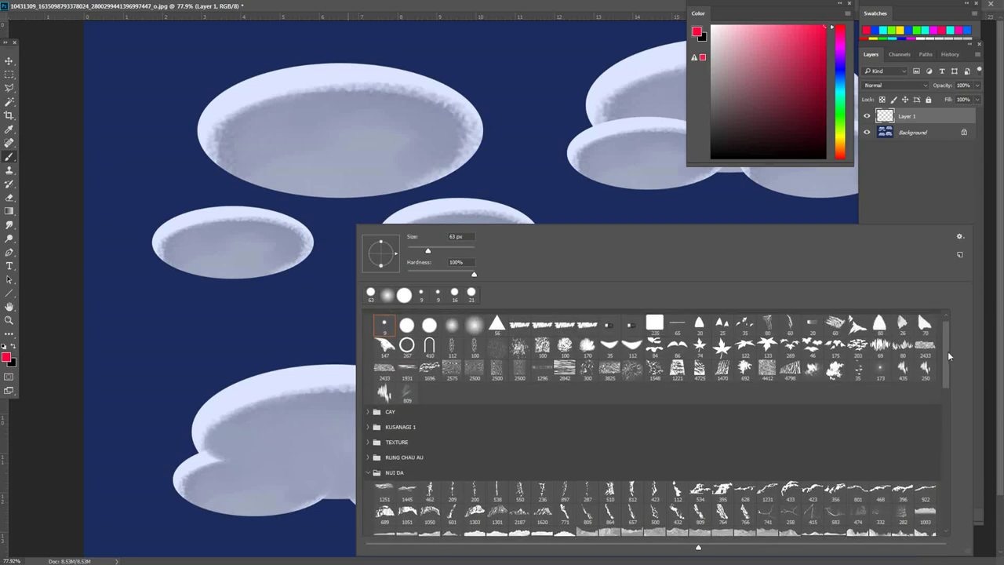
scroll(947, 355, "up", 1)
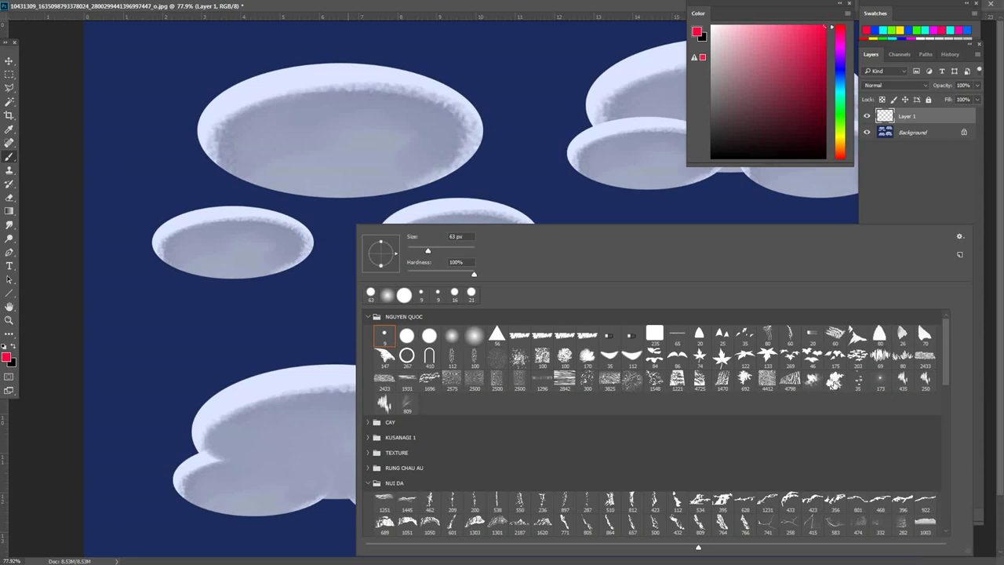
left_click(813, 382)
left_click(833, 387)
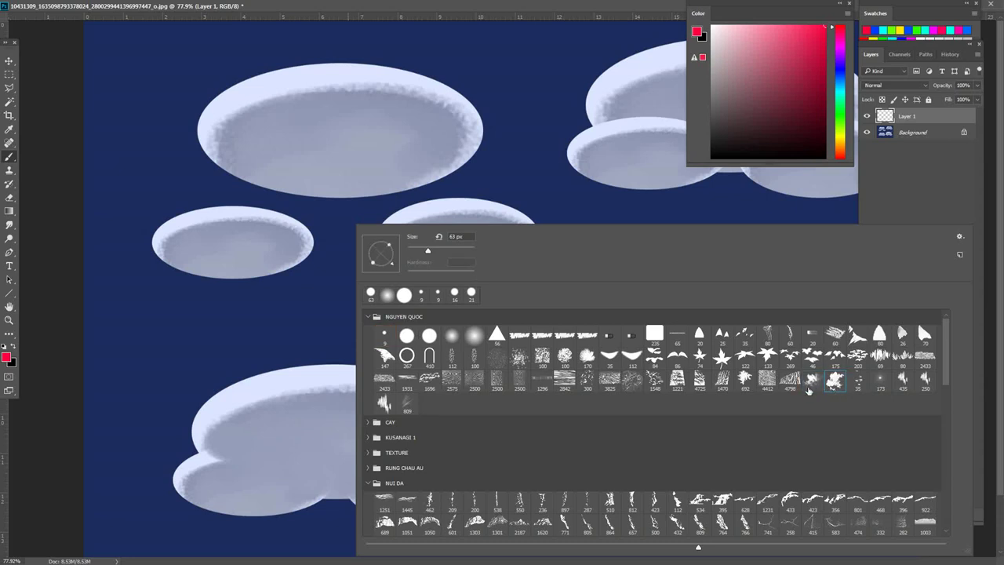
left_click(531, 181)
Discard a red test stroke, set the brush colour to white, and paint an irregular soft cloud above the puffy cloud on Layer 1.
mouse_move(531, 239)
left_mouse_down()
mouse_move(651, 240)
mouse_move(700, 271)
left_mouse_up()
left_click_drag(731, 57, 710, 25)
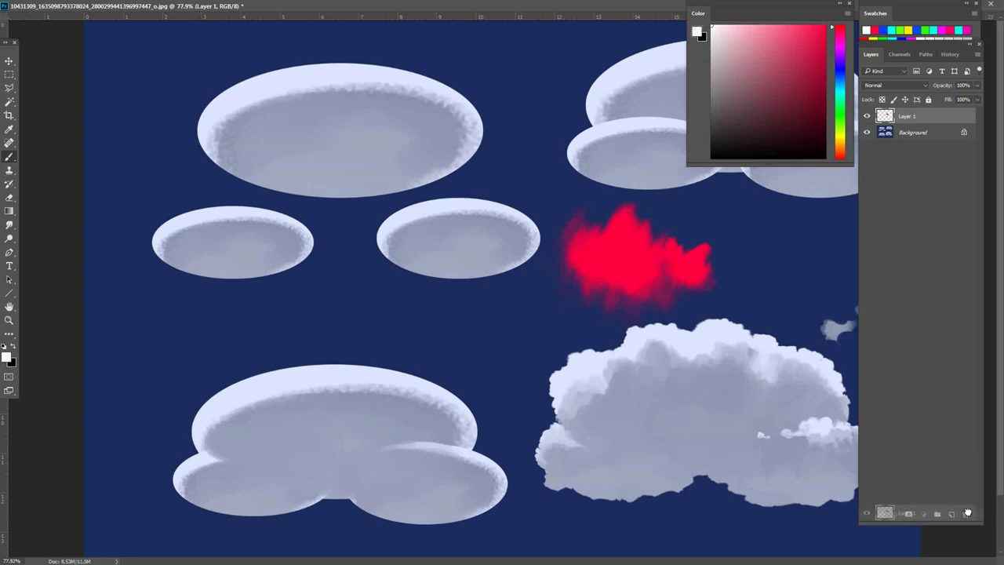
key("ctrl+z")
mouse_move(549, 257)
left_mouse_down()
mouse_move(690, 259)
mouse_move(717, 245)
mouse_move(741, 262)
mouse_move(678, 202)
mouse_move(661, 233)
left_mouse_up()
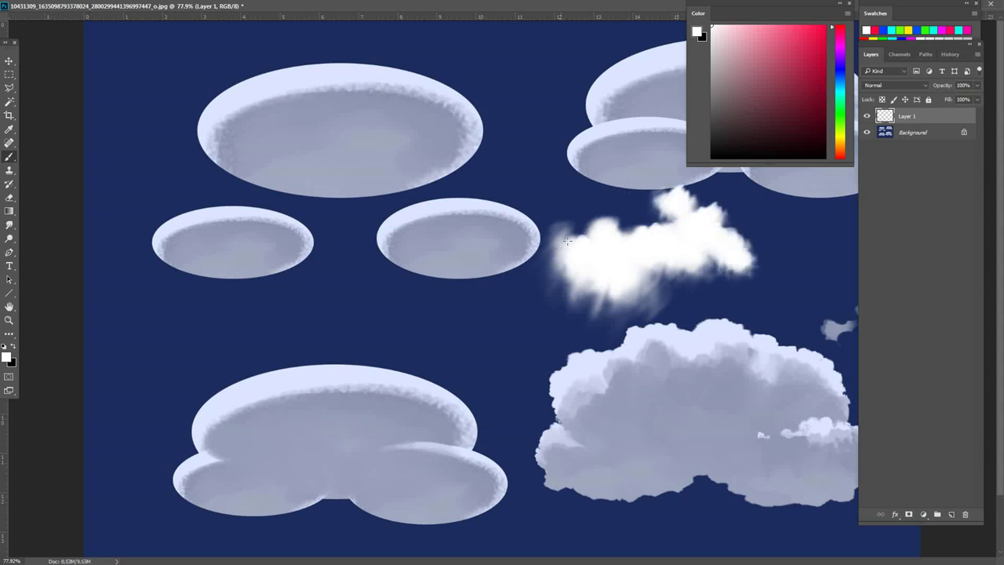
mouse_move(566, 240)
left_mouse_down()
mouse_move(553, 227)
mouse_move(541, 250)
mouse_move(502, 263)
mouse_move(526, 268)
left_mouse_up()
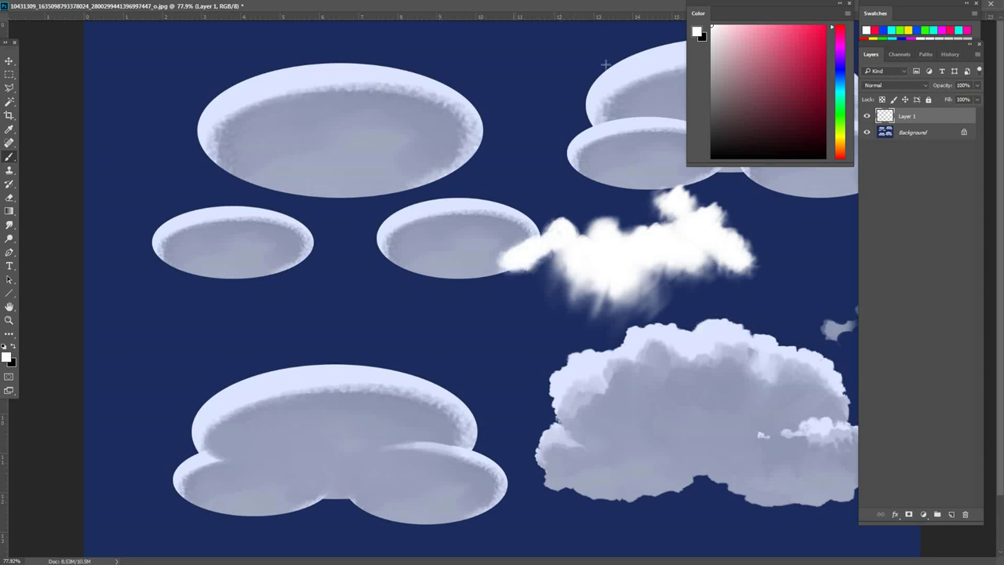
Return the cloud-shape reference from full screen to the floating window view.
key("f")
key("f")
key("f")
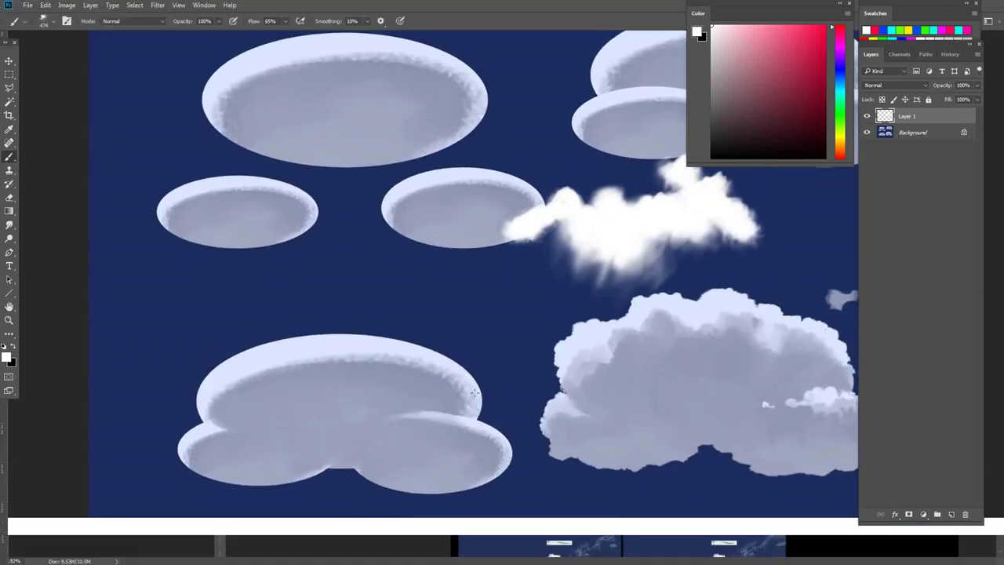
key("f")
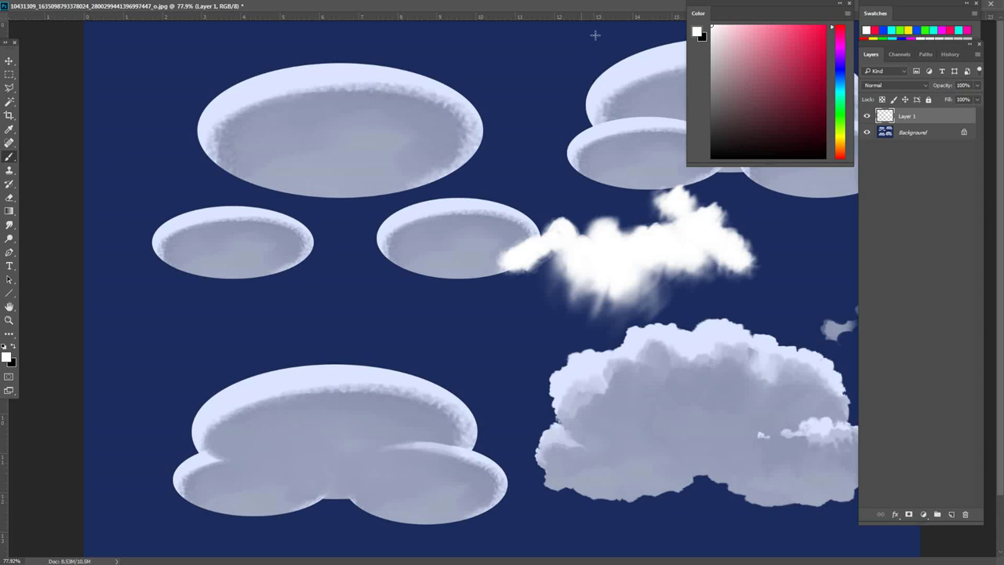
key("ctrl+Tab")
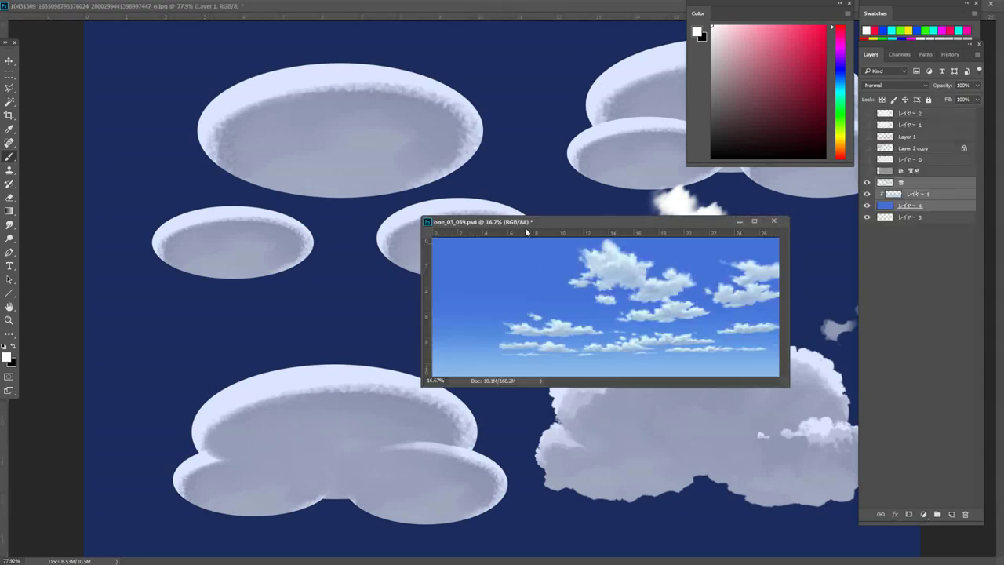
key("ctrl+Tab")
key("f")
key("f")
key("f")
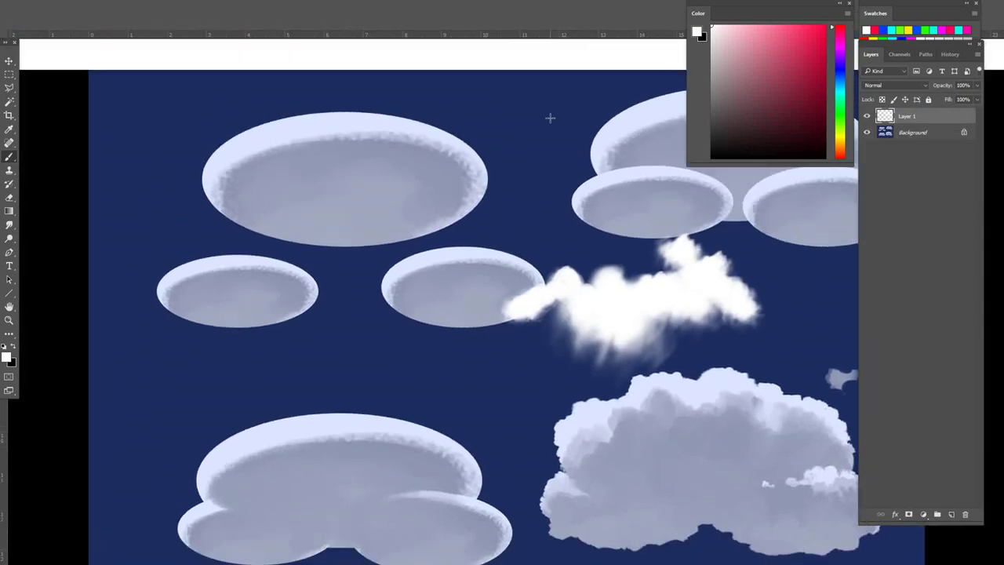
key("f")
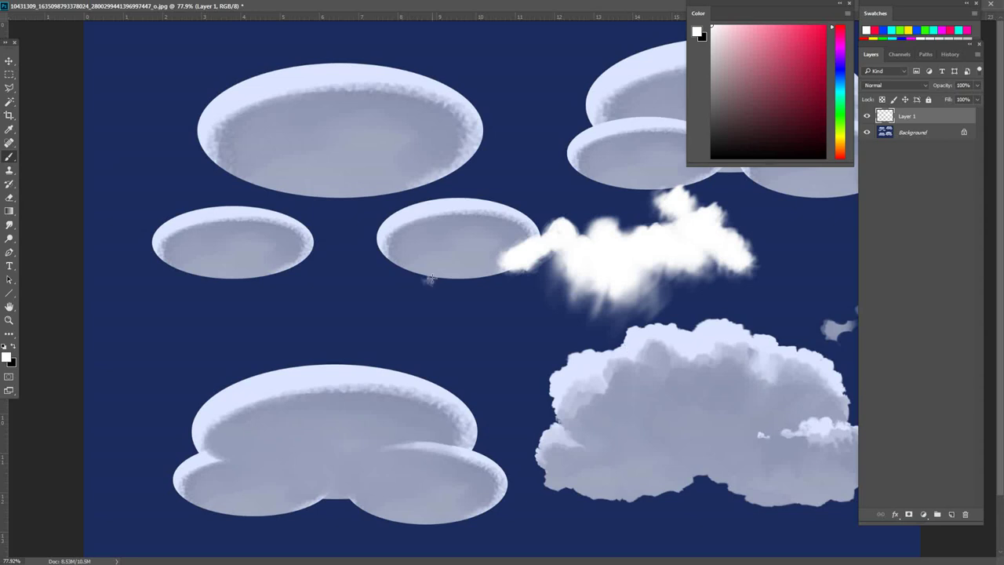
scroll(430, 279, "down", 5)
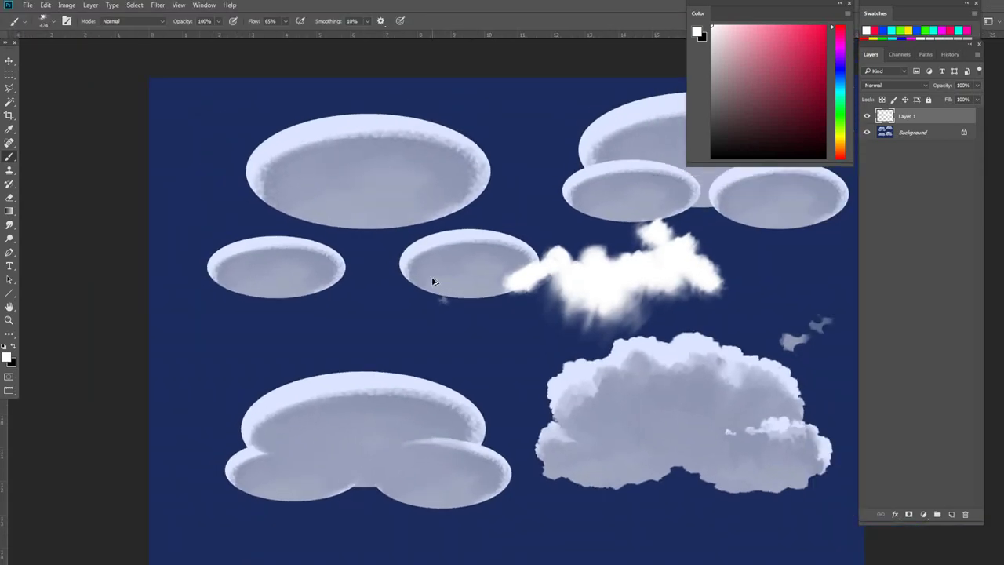
key("f")
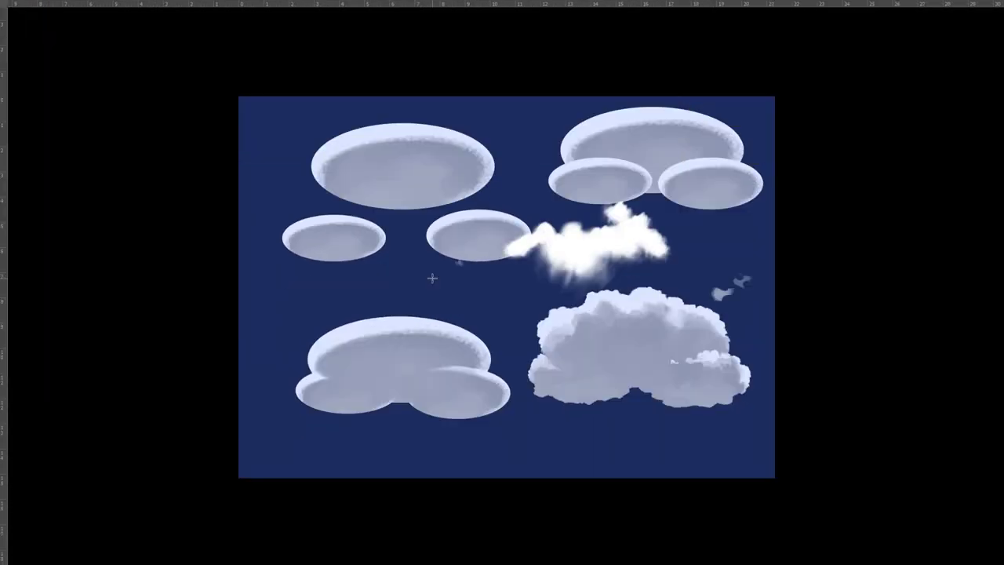
scroll(432, 278, "down", 3)
key("f")
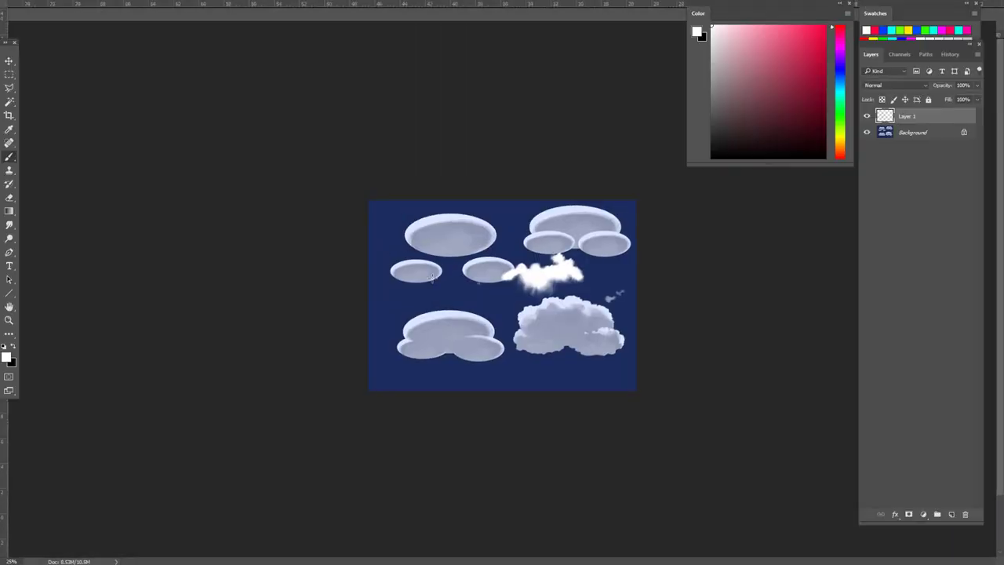
scroll(432, 278, "down", 3)
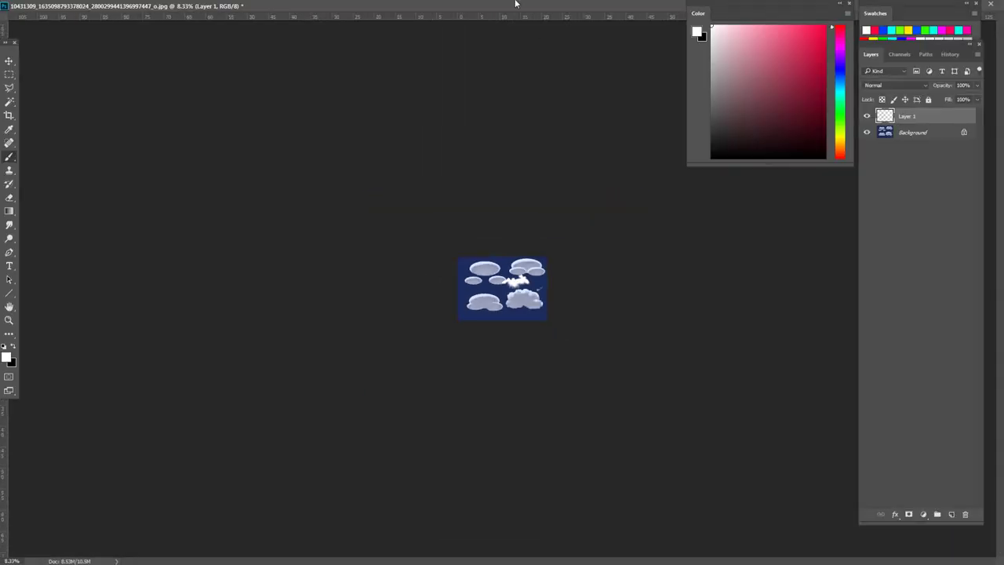
Restore the maximized cloud-shape document to a floating window, move it clear of the other references, and enlarge its view to 33.33%.
key("ctrl+Tab")
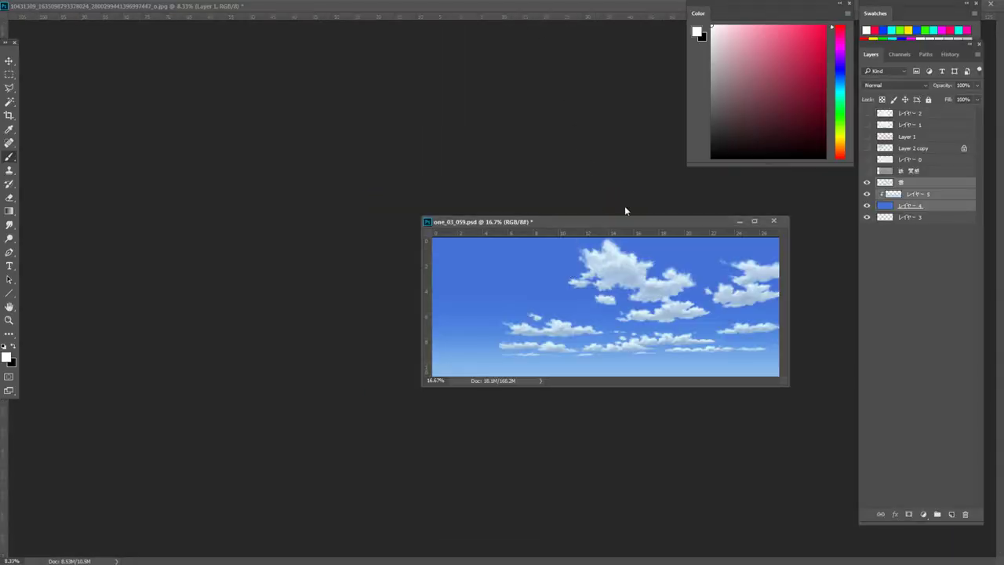
double_click(606, 8)
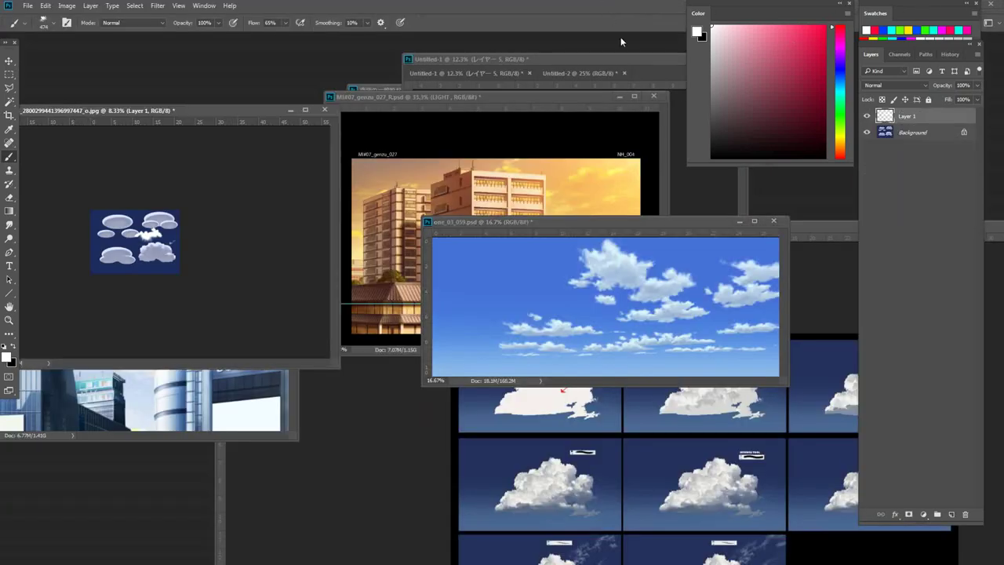
left_click_drag(237, 108, 426, 100)
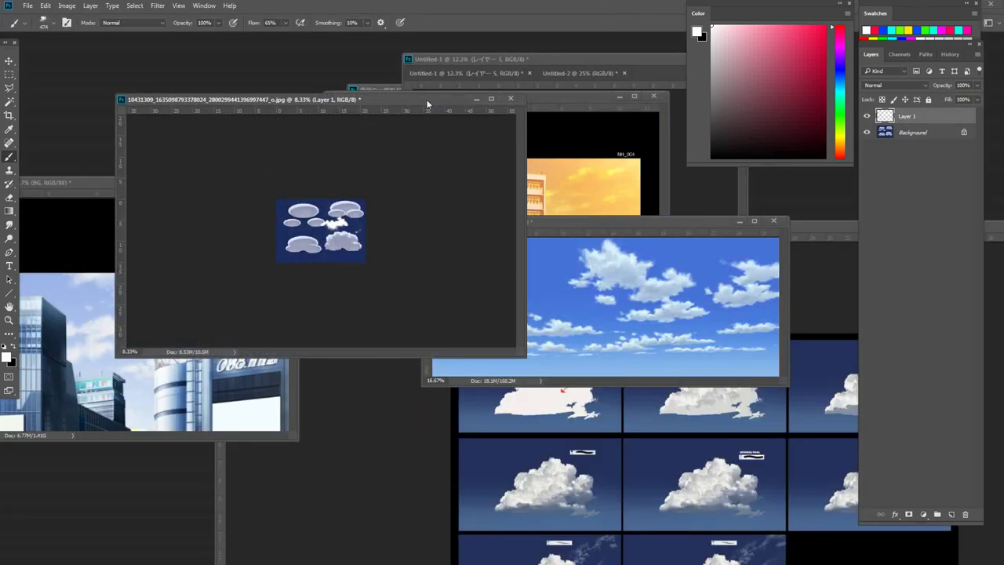
key("ctrl+plus")
key("ctrl+plus")
key("ctrl+plus")
key("ctrl+plus")
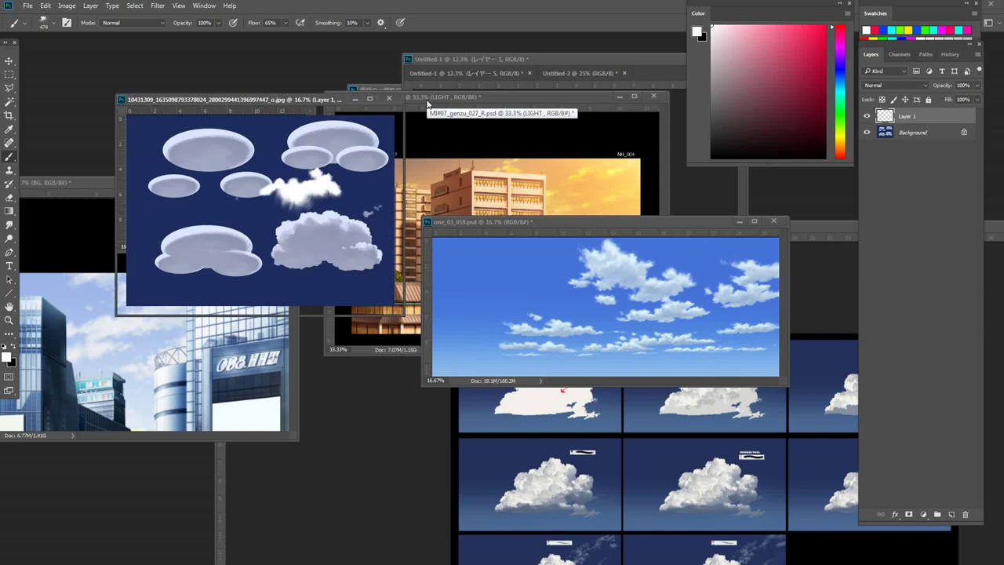
Hide Layer 1, shift the cloud-shape window upward, and bring the step-by-step cloud sheet in front of the sky painting.
left_click(867, 116)
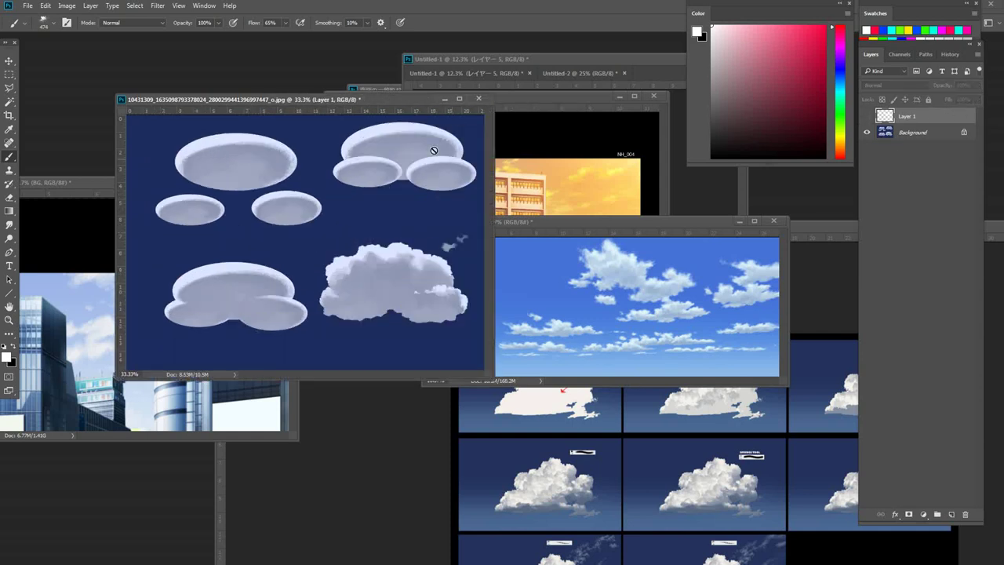
left_click_drag(376, 102, 347, 66)
left_click(376, 497)
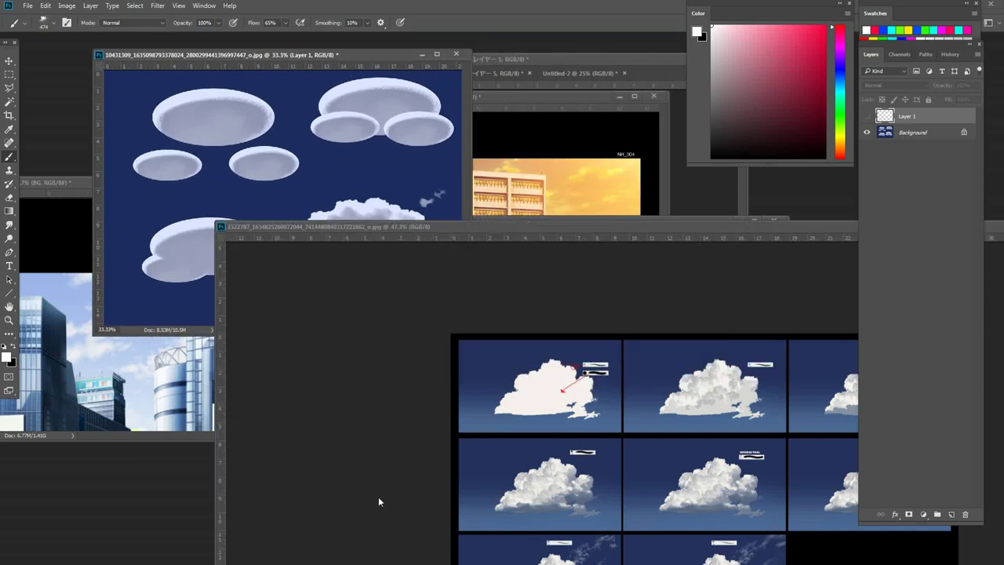
left_click(340, 127)
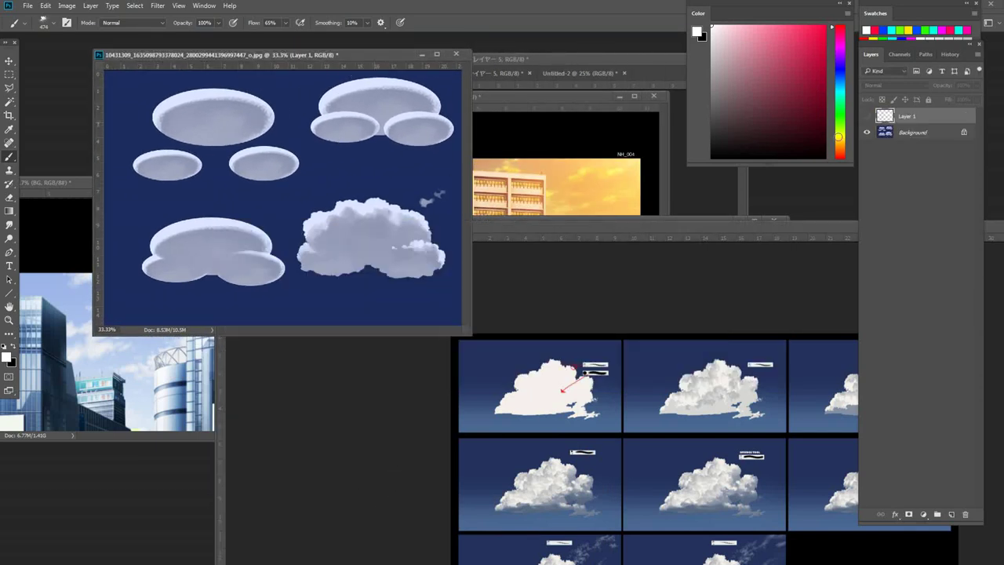
Fill Layer 1 with the dark blue sampled from the background, make the layer visible, and set the brush colour to white.
left_click(292, 286, "alt")
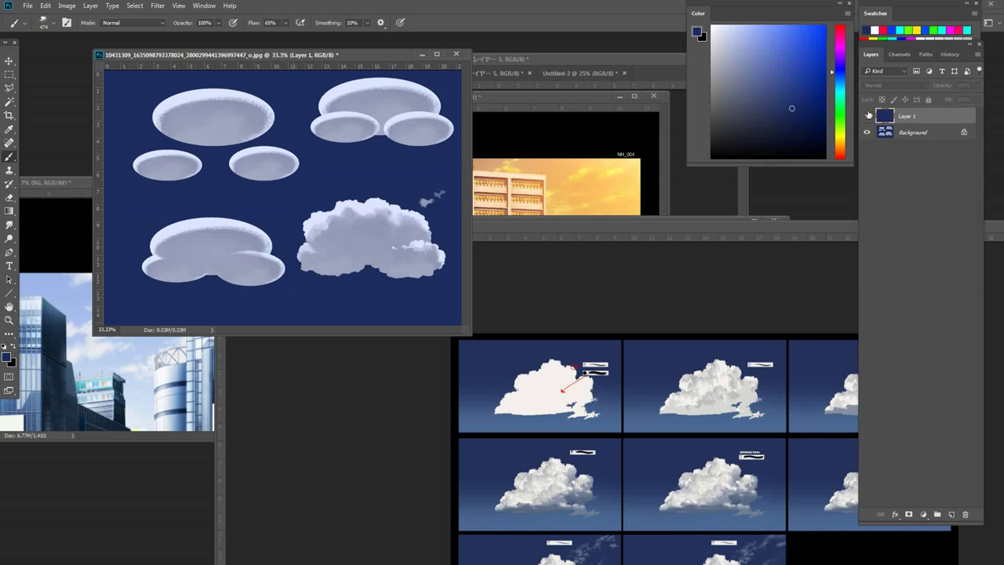
left_click(866, 115)
key("x")
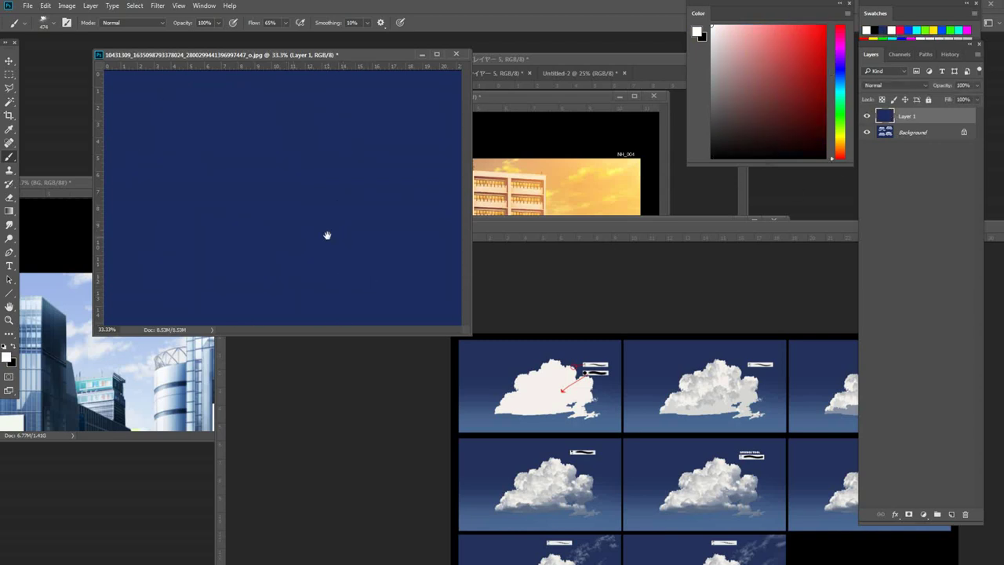
Show the blue page in full screen, open the Brush Settings beside it, and add a new empty layer above Layer 1.
key("f")
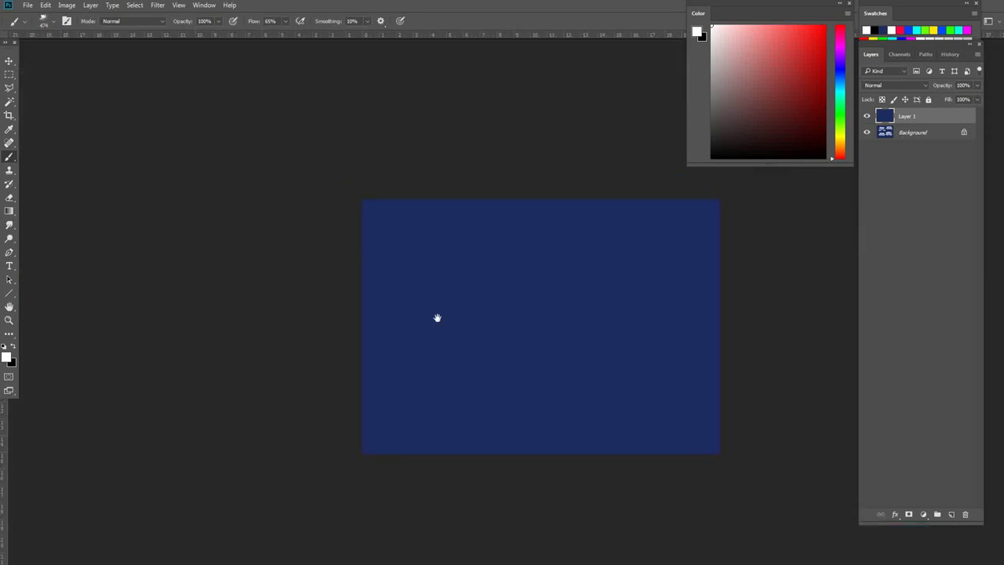
mouse_move(466, 305)
left_mouse_down()
mouse_move(505, 315)
mouse_move(495, 314)
left_mouse_up()
key("F5")
mouse_move(574, 221)
left_mouse_down()
mouse_move(171, 127)
mouse_move(96, 122)
mouse_move(116, 124)
left_mouse_up()
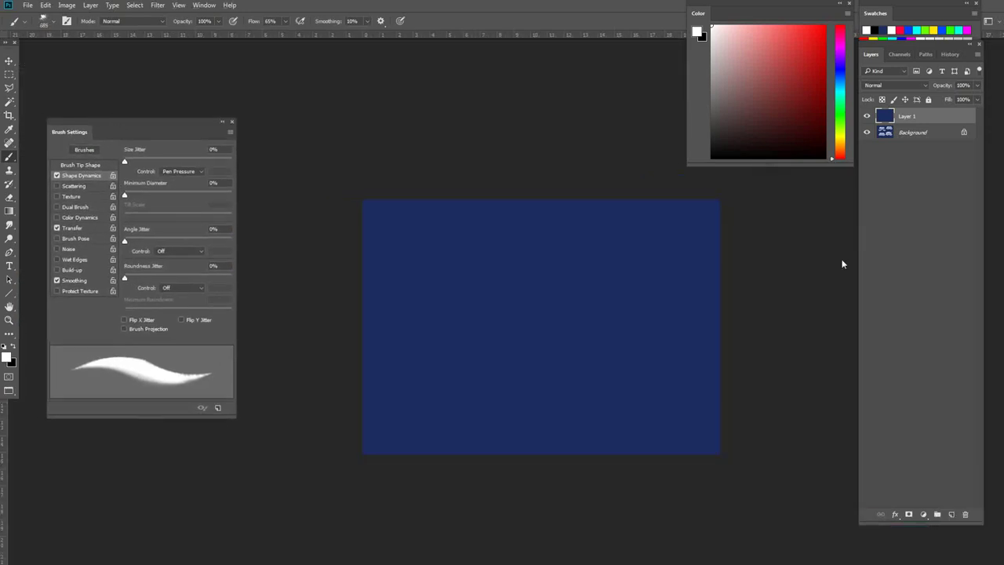
left_click(951, 512)
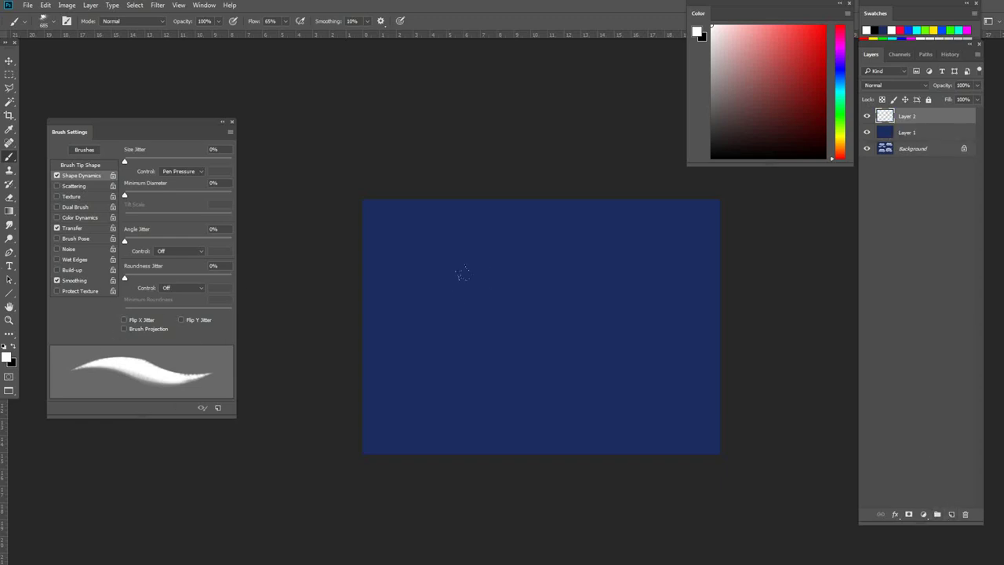
Set the brush flow to 100% and paint two small white cloud shapes near the middle of the blue page.
left_click(482, 342)
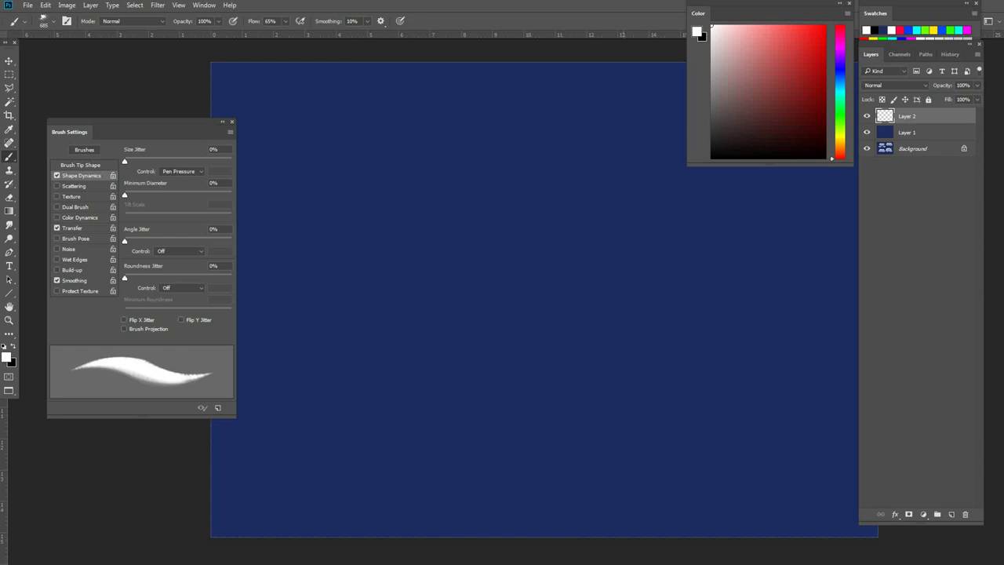
left_click_drag(417, 196, 459, 199)
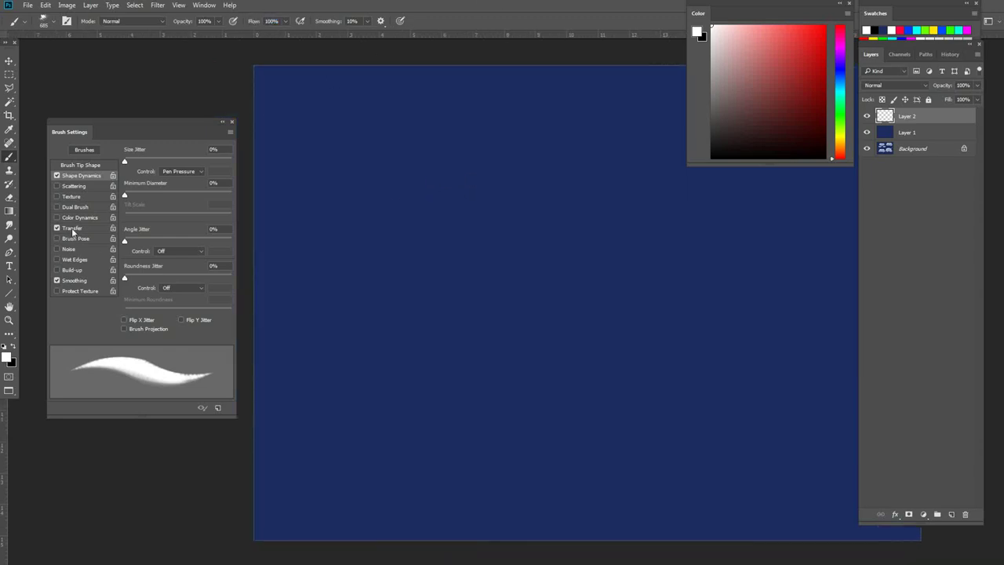
mouse_move(518, 287)
left_mouse_down()
mouse_move(533, 254)
mouse_move(542, 282)
mouse_move(571, 264)
mouse_move(601, 284)
left_mouse_up()
mouse_move(529, 264)
left_mouse_down()
mouse_move(500, 276)
mouse_move(533, 280)
left_mouse_up()
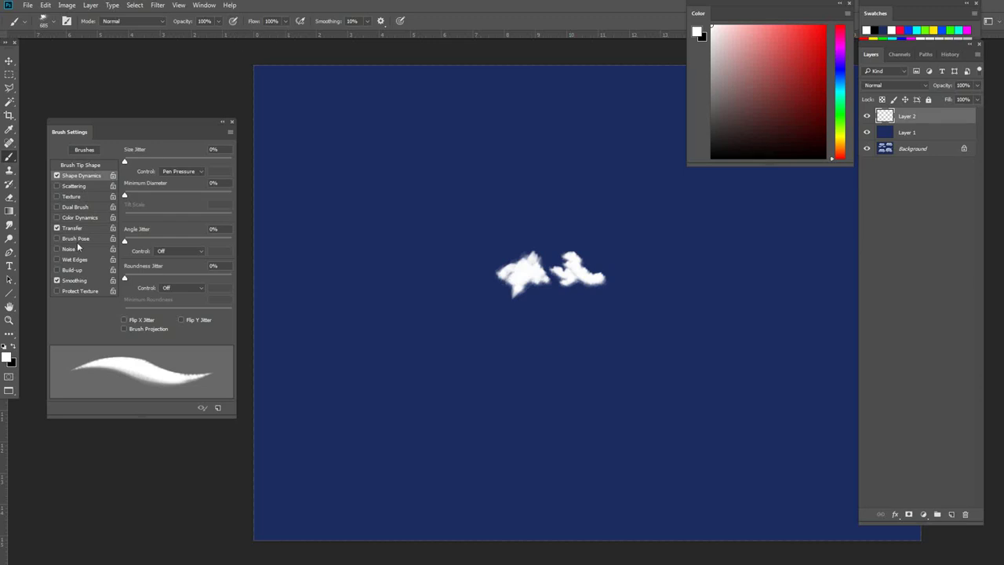
Show the brush's Transfer settings, set the flow to 41%, and build up the two white clouds with softer edges.
left_click(73, 227)
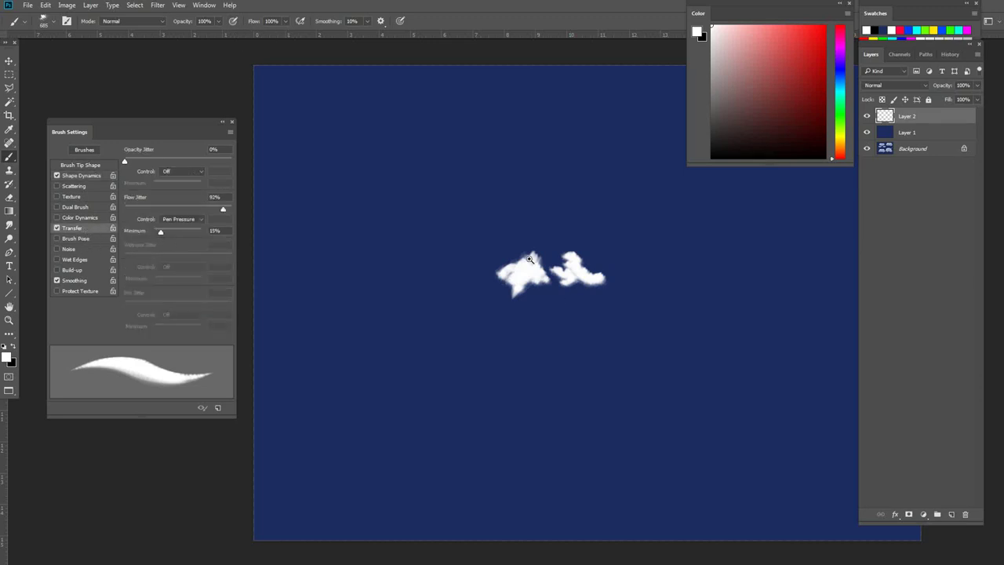
mouse_move(529, 259)
left_mouse_down()
mouse_move(560, 297)
mouse_move(592, 300)
left_mouse_up()
mouse_move(694, 291)
left_mouse_down()
mouse_move(654, 275)
mouse_move(751, 345)
left_mouse_up()
mouse_move(441, 288)
left_mouse_down()
mouse_move(474, 237)
mouse_move(509, 285)
mouse_move(545, 224)
mouse_move(556, 302)
mouse_move(475, 212)
mouse_move(383, 315)
mouse_move(407, 331)
mouse_move(411, 306)
left_mouse_up()
left_click_drag(581, 265, 484, 248)
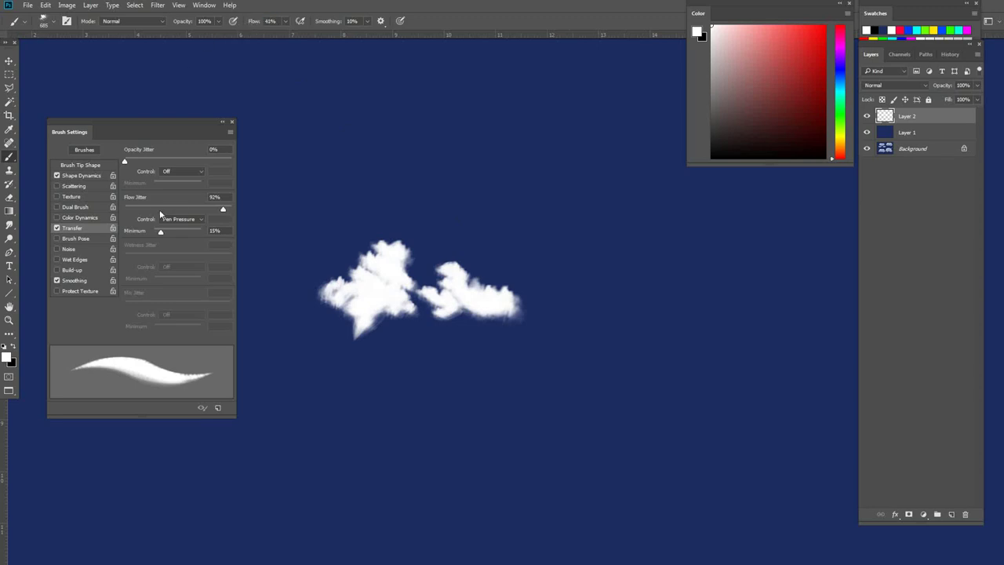
left_click_drag(363, 337, 404, 375)
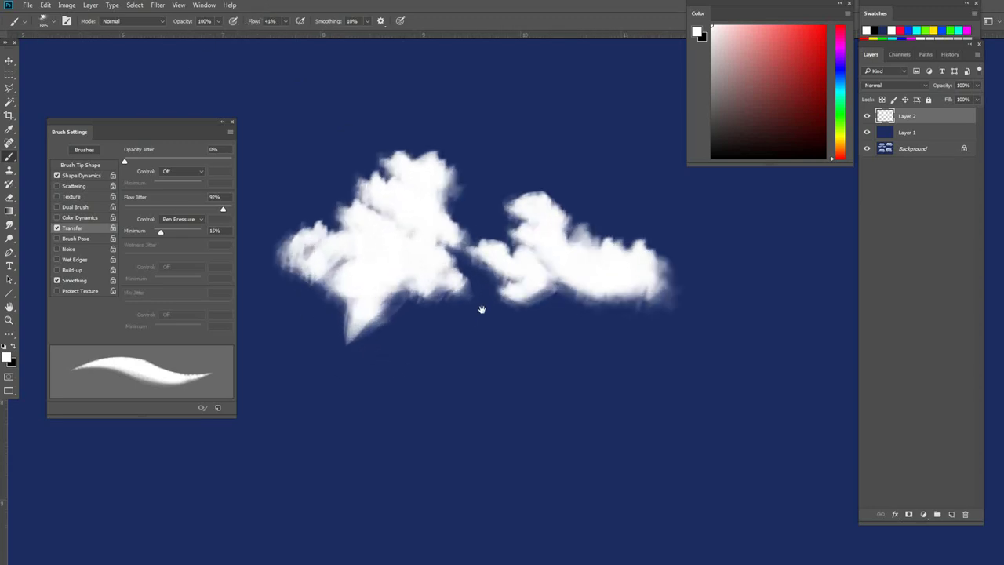
left_click_drag(481, 309, 468, 316)
Set the brush's minimum flow to 0% and paint semi-transparent soft clouds beside the first two, with a small puff below them.
left_click_drag(161, 232, 141, 239)
left_click_drag(530, 256, 385, 243)
mouse_move(623, 274)
left_mouse_down()
mouse_move(639, 246)
mouse_move(656, 246)
mouse_move(668, 273)
mouse_move(669, 220)
mouse_move(698, 224)
mouse_move(699, 209)
mouse_move(662, 192)
mouse_move(673, 181)
mouse_move(681, 196)
mouse_move(707, 190)
mouse_move(709, 243)
mouse_move(747, 190)
mouse_move(749, 230)
mouse_move(687, 250)
mouse_move(618, 219)
mouse_move(627, 287)
mouse_move(603, 273)
left_mouse_up()
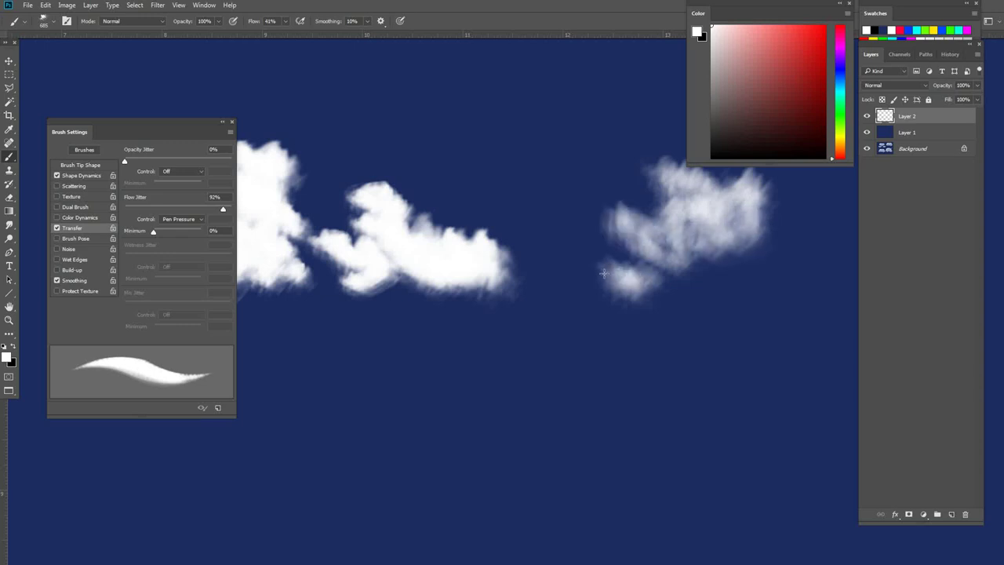
left_click_drag(672, 247, 478, 290)
mouse_move(672, 297)
left_mouse_down()
mouse_move(659, 259)
mouse_move(674, 274)
mouse_move(694, 247)
mouse_move(682, 216)
mouse_move(729, 212)
mouse_move(790, 304)
left_mouse_up()
mouse_move(526, 428)
left_mouse_down()
mouse_move(565, 452)
mouse_move(568, 414)
mouse_move(557, 383)
left_mouse_up()
Paint faint wisps above and below the soft clouds and a thin broken arc curving around them.
left_click_drag(477, 464, 530, 472)
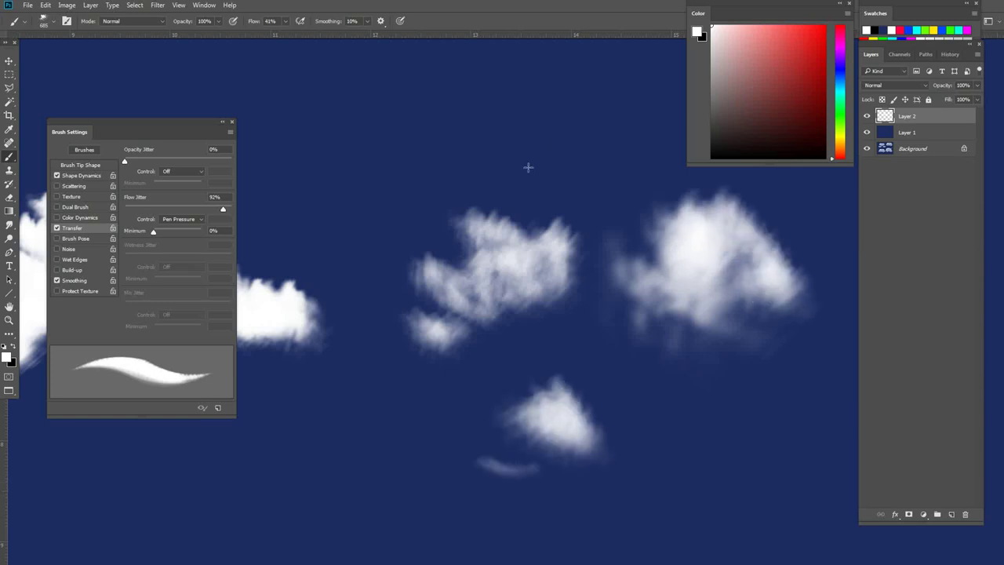
mouse_move(527, 167)
left_mouse_down()
mouse_move(558, 156)
mouse_move(573, 130)
mouse_move(600, 119)
left_mouse_up()
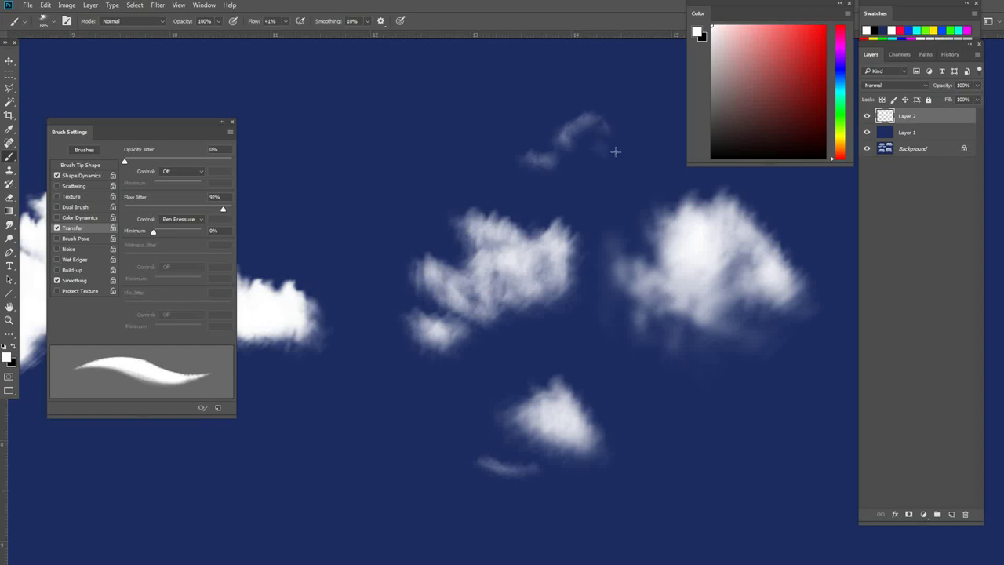
mouse_move(623, 69)
left_mouse_down()
mouse_move(408, 165)
mouse_move(370, 381)
mouse_move(427, 445)
left_mouse_up()
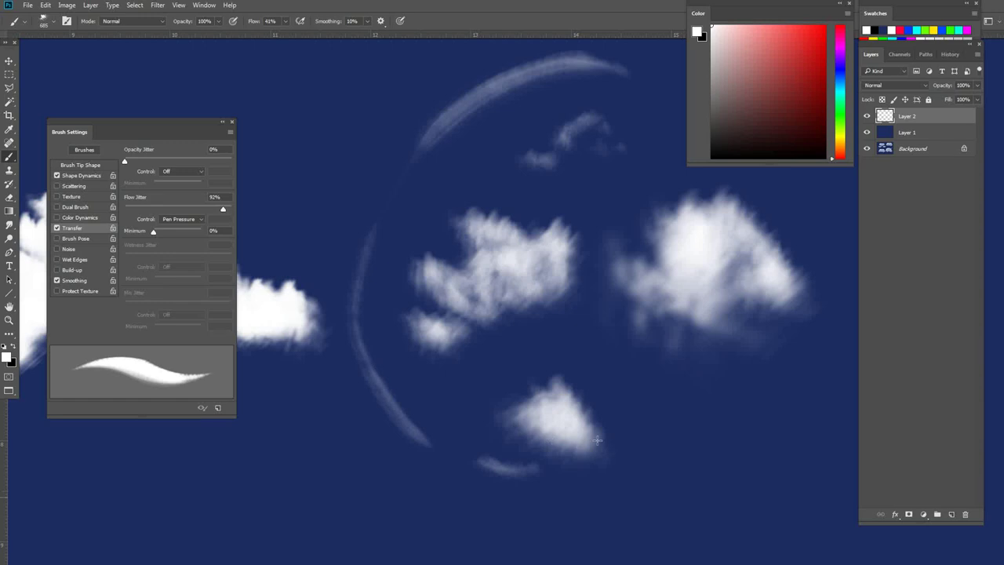
Paint a large white ellipse around all the clouds on Layer 2 and dismiss the brush preset picker.
scroll(506, 369, "down", 4)
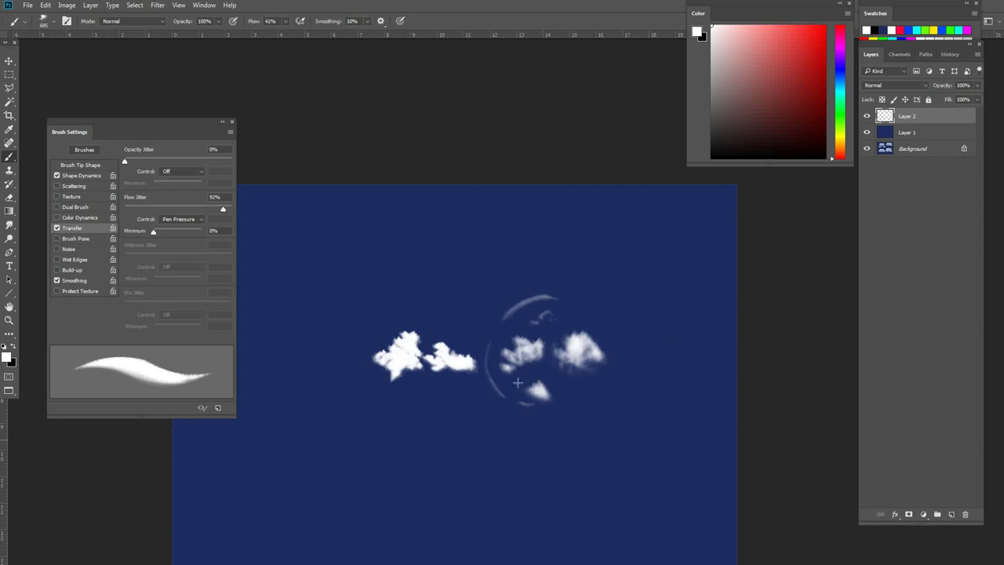
mouse_move(554, 419)
left_mouse_down()
mouse_move(287, 383)
mouse_move(624, 361)
mouse_move(543, 424)
left_mouse_up()
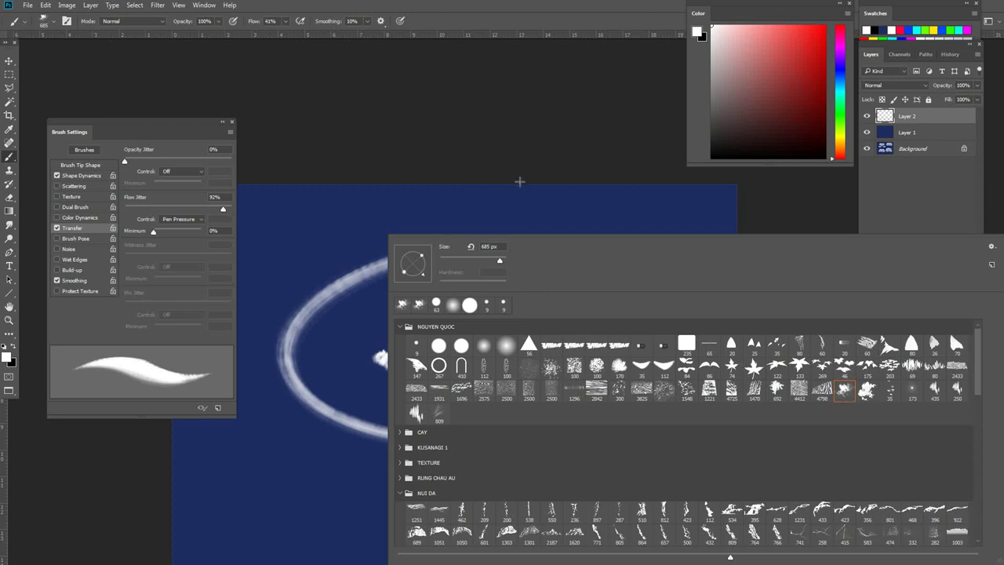
left_click(521, 182)
left_click_drag(525, 314, 523, 321)
Return the cloud painting to a floating window, shift the step-by-step cloud sheet, and bring one_03_059.psd in front.
key("f")
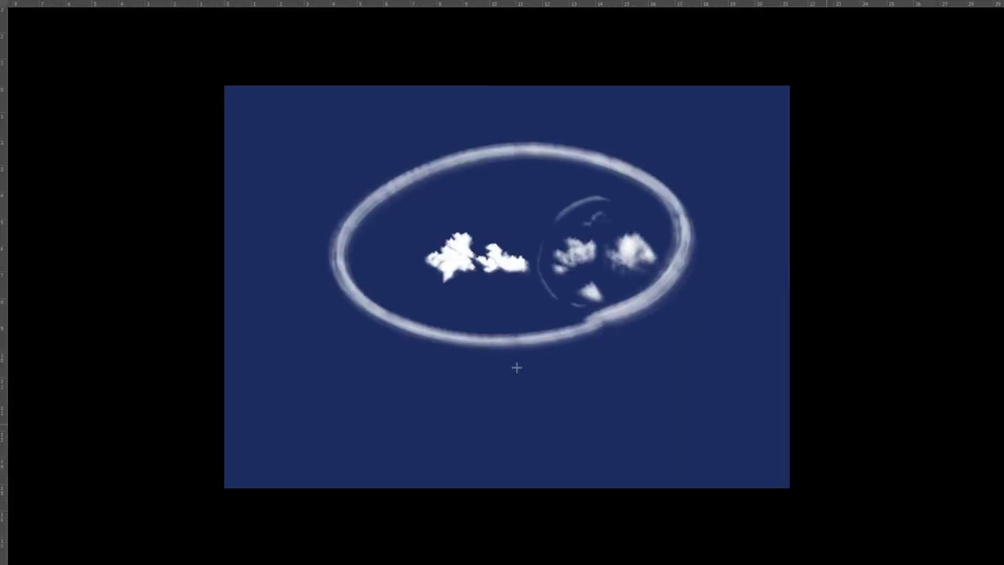
key("f")
key("f")
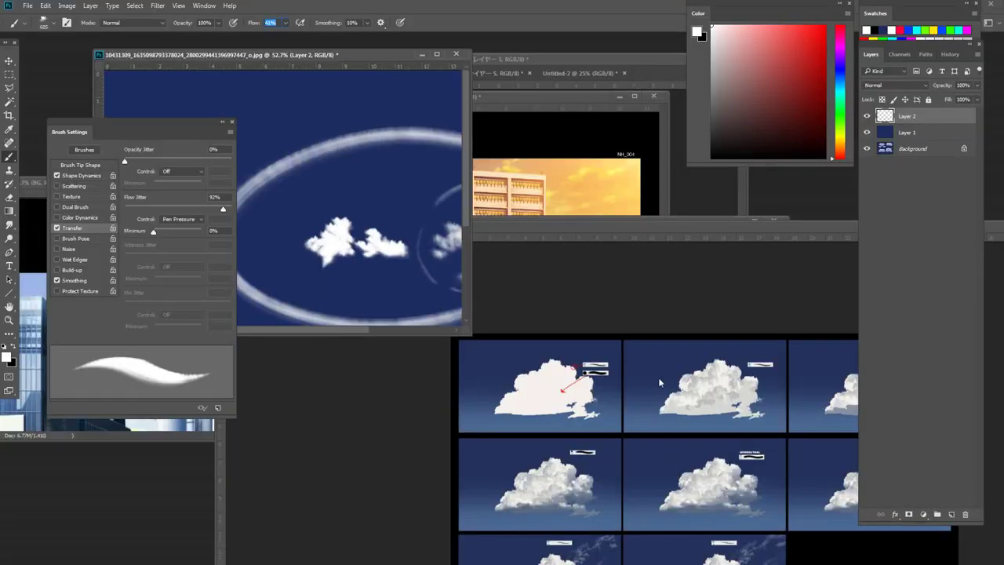
left_click_drag(673, 225, 591, 267)
left_click_drag(600, 225, 599, 205)
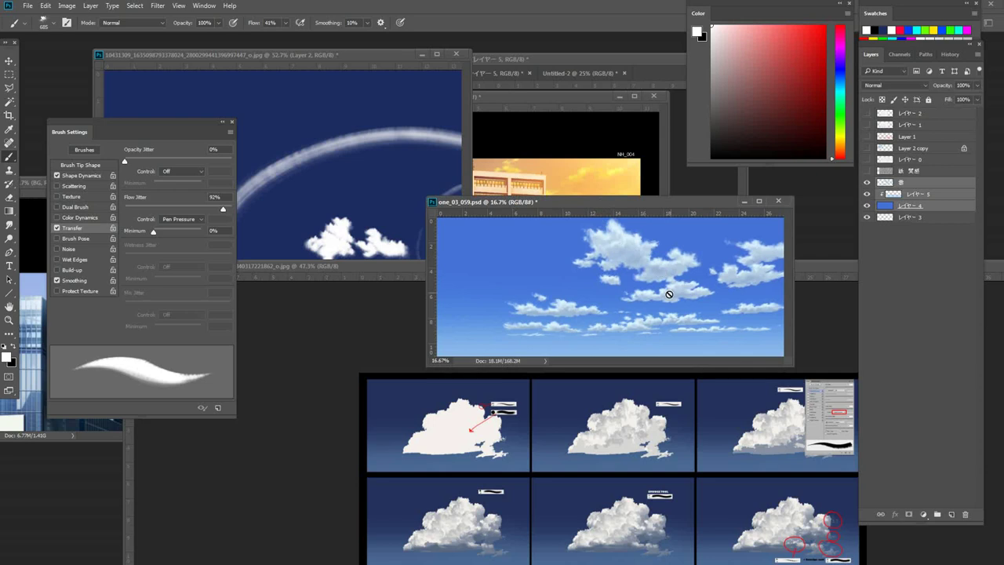
Examine the soft edges where the clouds meet the blue sky in one_03_059.psd up close.
left_click_drag(657, 270, 542, 248)
left_click_drag(547, 304, 599, 284)
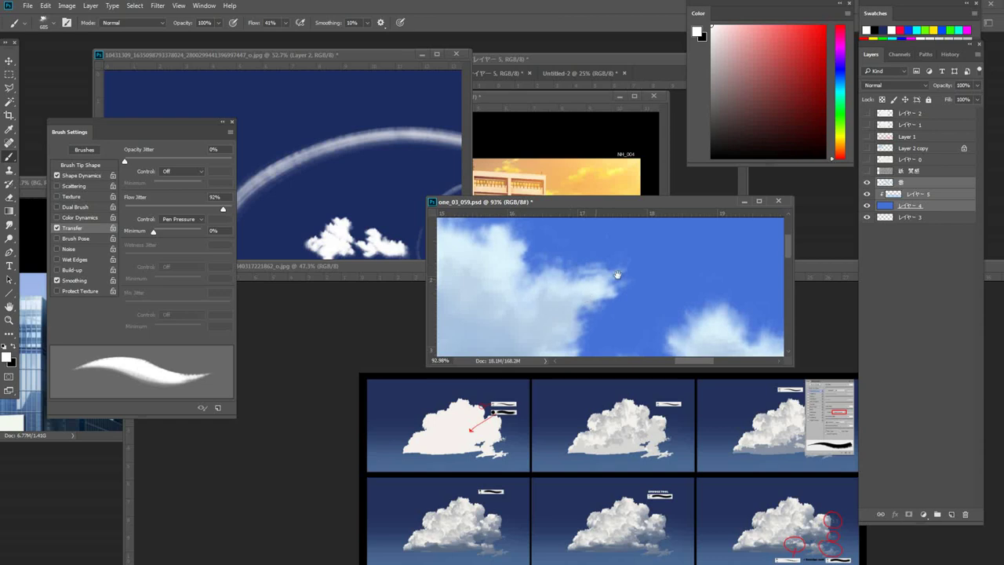
left_click_drag(548, 328, 590, 289)
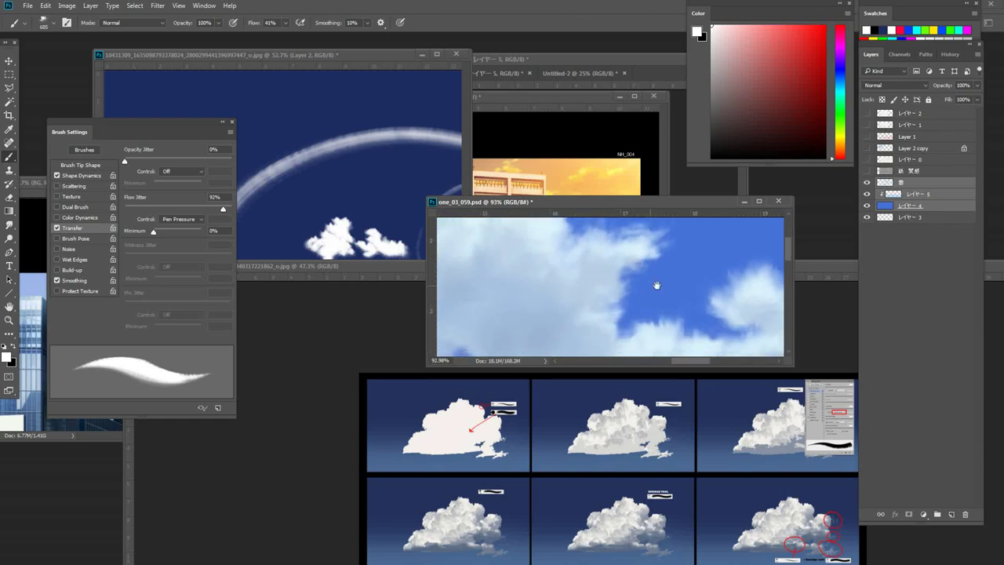
left_click_drag(654, 280, 712, 309)
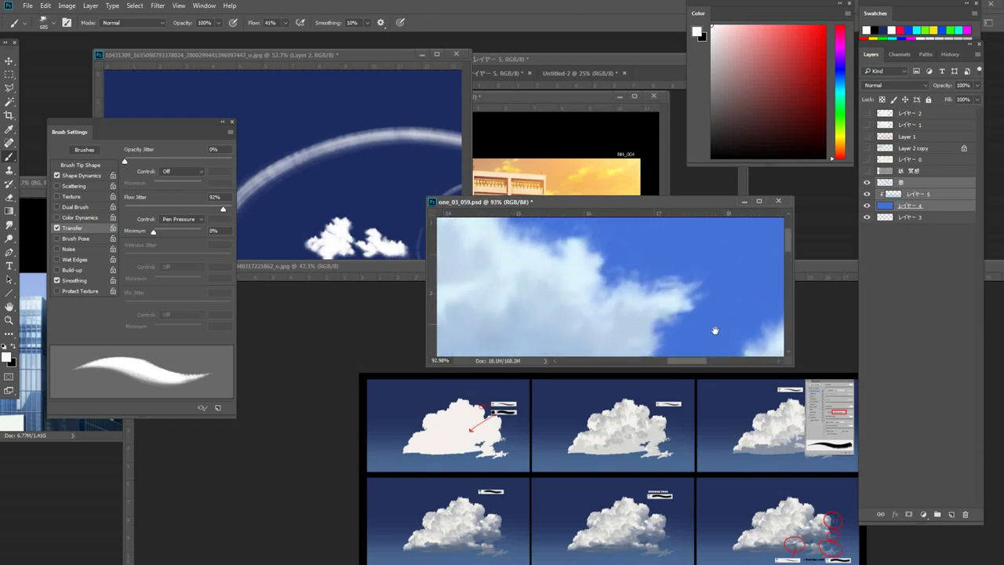
Switch to the step-by-step cloud sheet and examine the Smudge Tool panel and the red-circled edges in the neighbouring panel.
left_click(615, 507)
left_click_drag(543, 267, 526, 142)
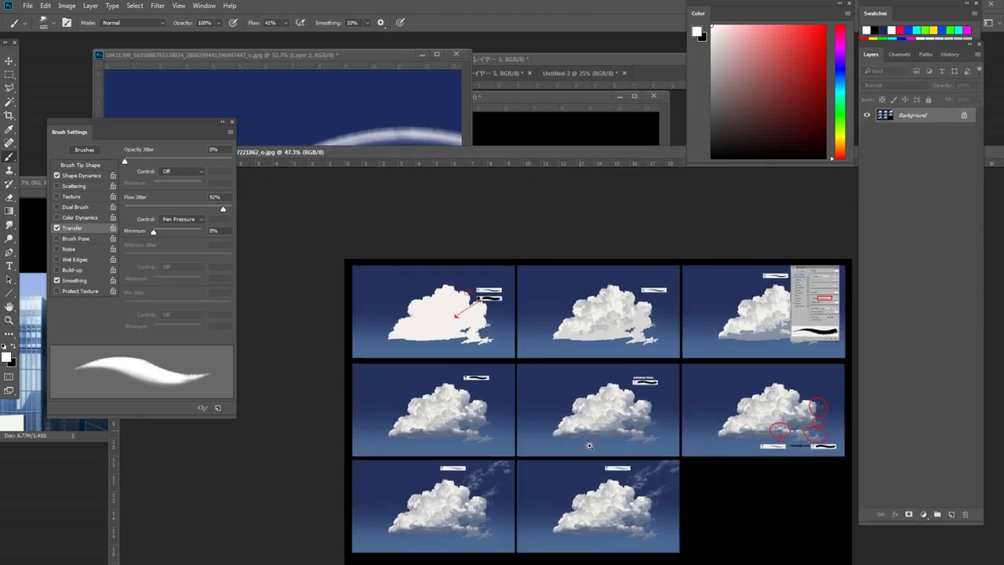
left_click_drag(588, 444, 654, 463)
left_click_drag(616, 359, 563, 397)
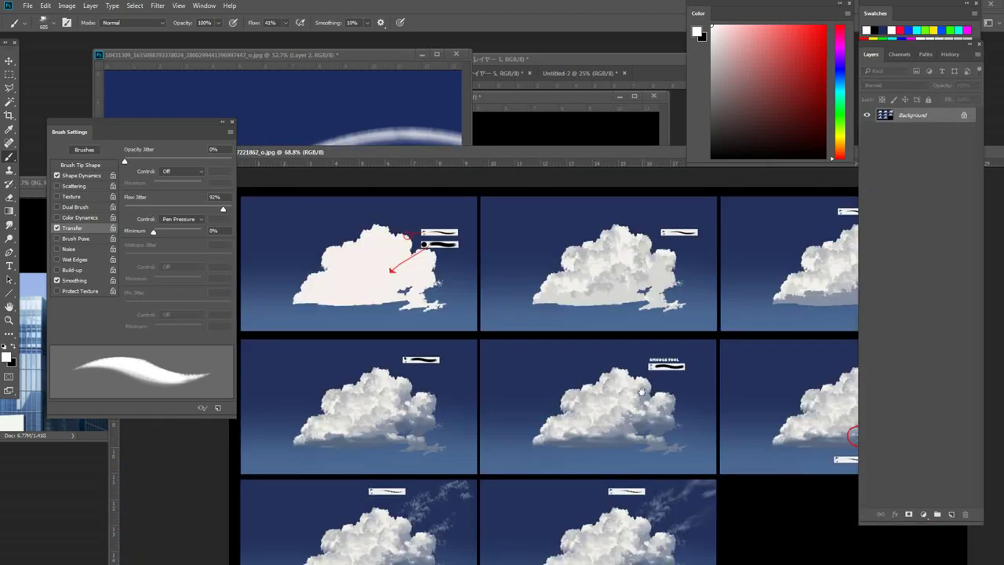
left_click_drag(611, 523, 654, 480)
left_click_drag(601, 336, 392, 376)
left_click_drag(831, 298, 663, 341)
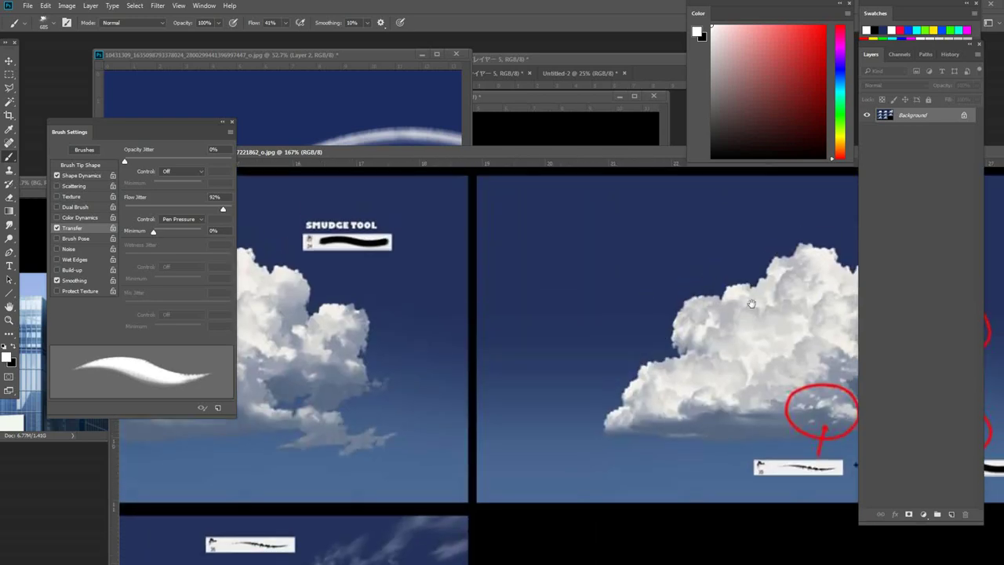
left_click_drag(581, 364, 945, 361)
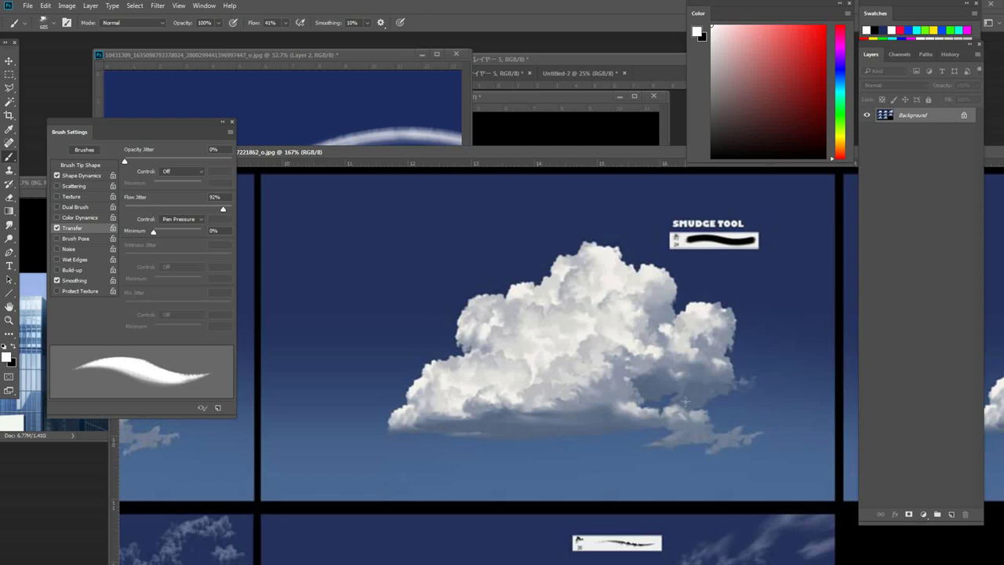
scroll(537, 368, "down", 2)
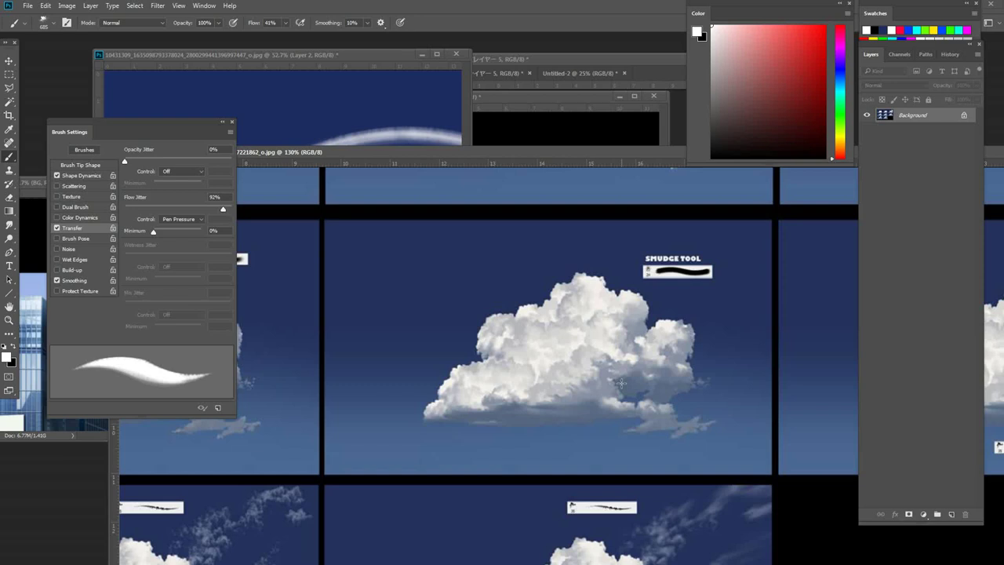
Move the step-by-step sheet aside and compare the hard and soft clouds in the cloud painting up close.
left_click_drag(536, 147, 599, 253)
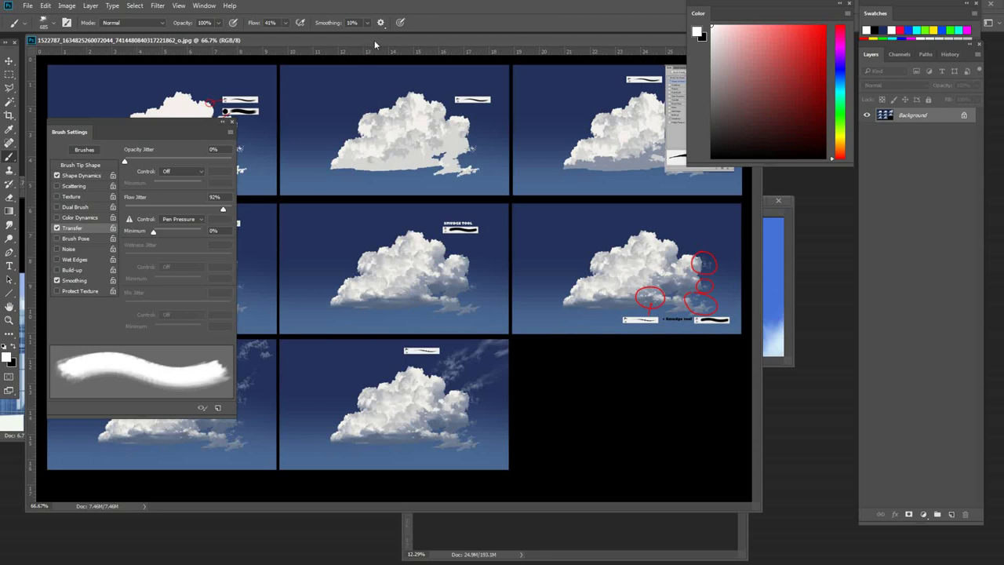
left_click_drag(374, 41, 547, 237)
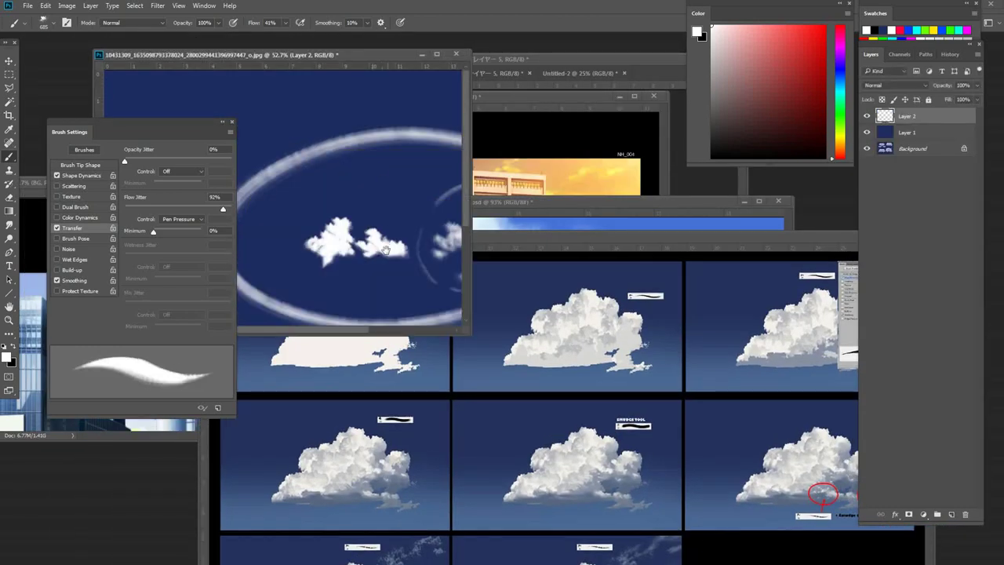
scroll(364, 205, "up", 2)
left_click_drag(363, 206, 403, 197)
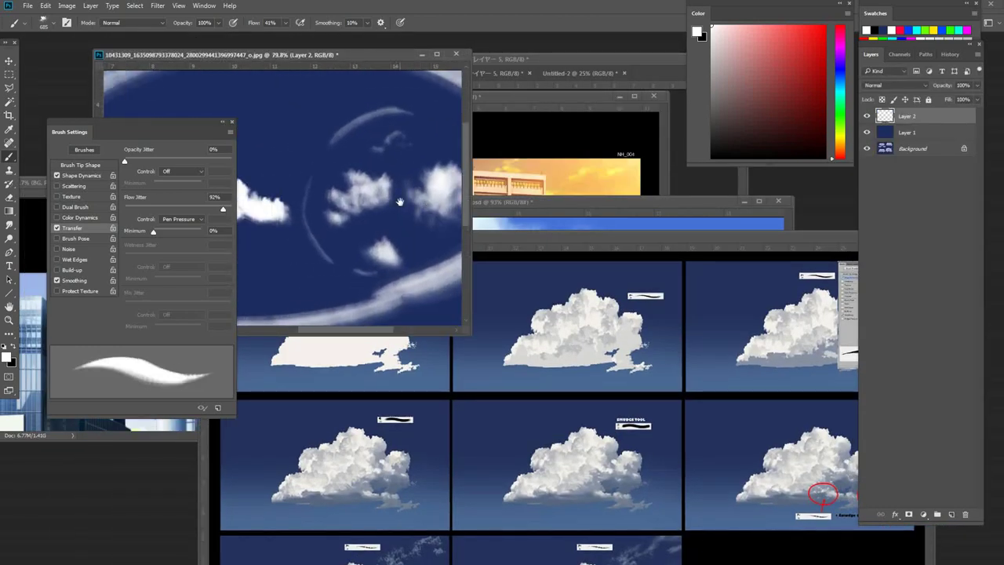
left_click_drag(303, 209, 399, 209)
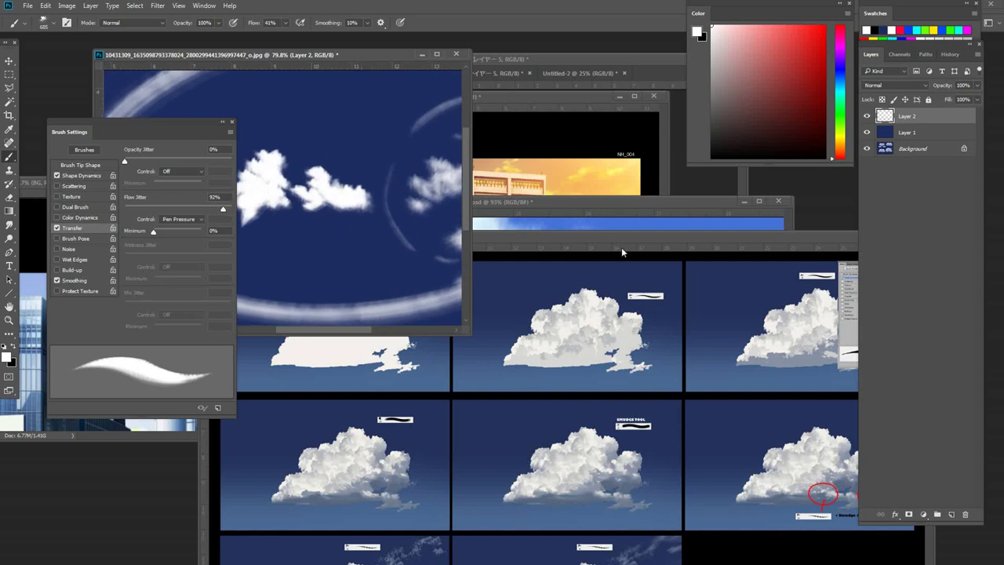
Bring the step-by-step sheet forward and compare the wispy clouds in the last two panels before and after smudging.
left_click_drag(601, 232, 621, 126)
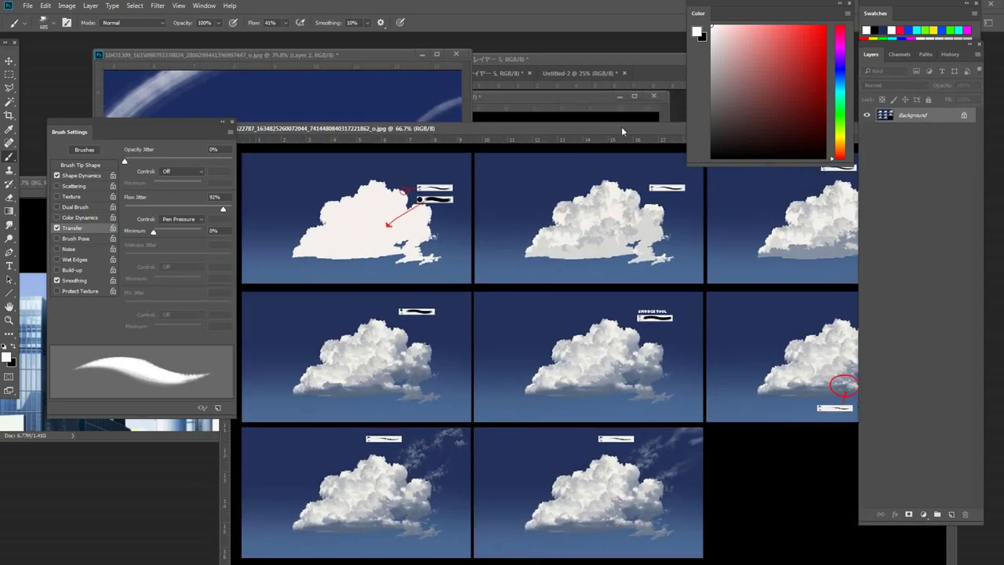
left_click_drag(418, 470, 476, 491)
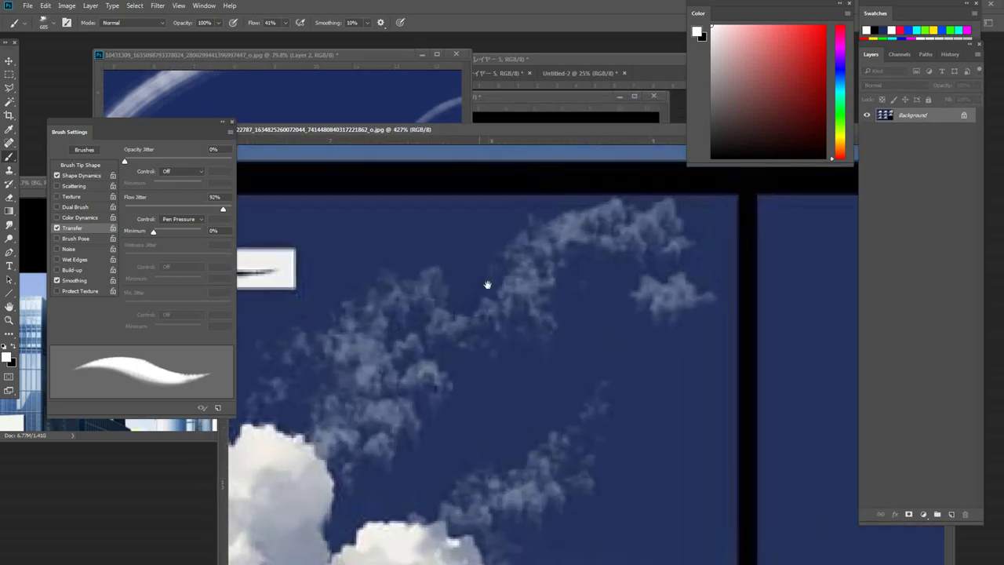
left_click_drag(706, 292, 330, 318)
left_click_drag(792, 279, 305, 266)
left_click_drag(847, 313, 306, 290)
left_click_drag(847, 294, 589, 323)
scroll(549, 353, "down", 2)
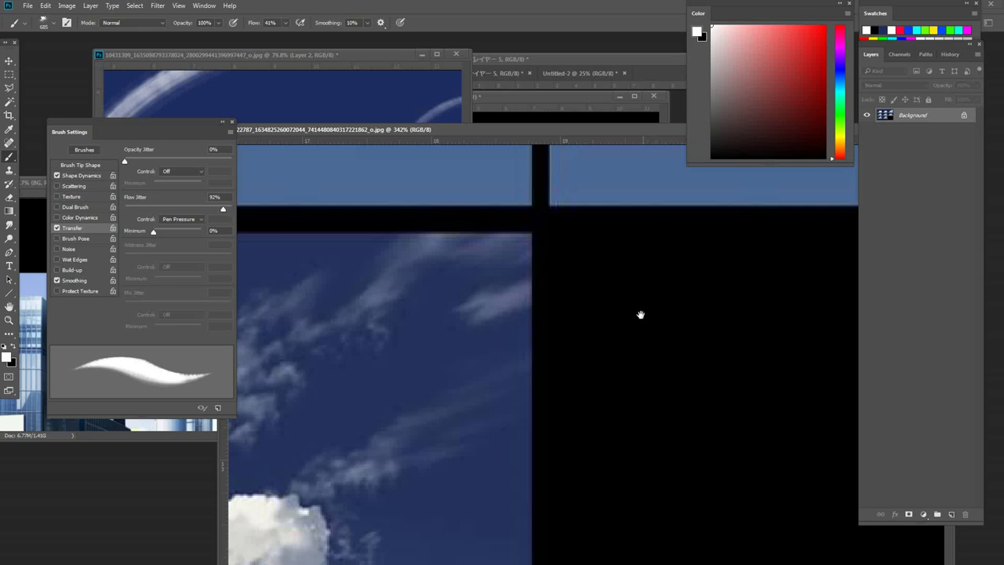
left_click_drag(481, 400, 501, 391)
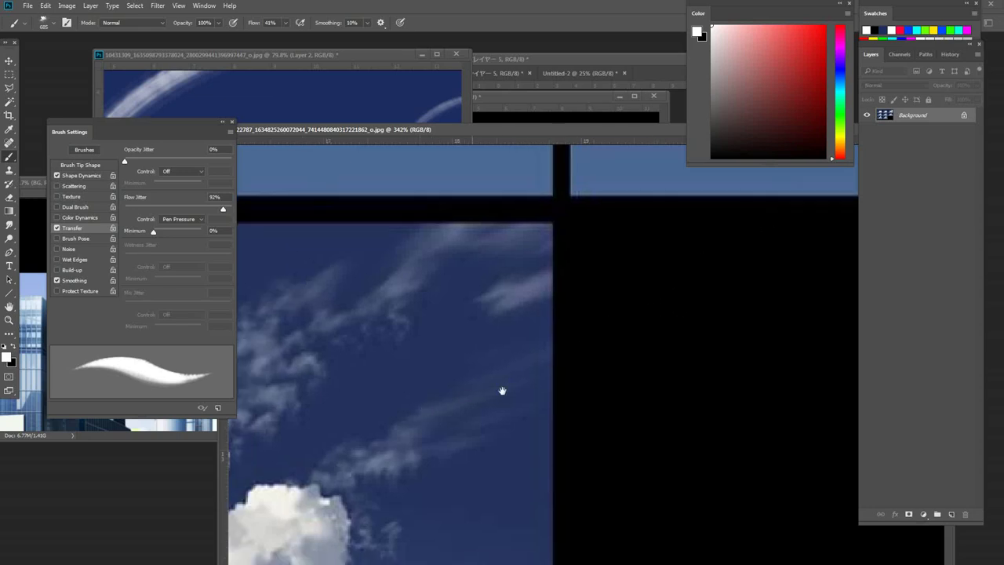
scroll(502, 390, "down", 5)
Show the cloud painting full screen and choose the Smudge Tool with the 60 px textured brush.
left_click(358, 81)
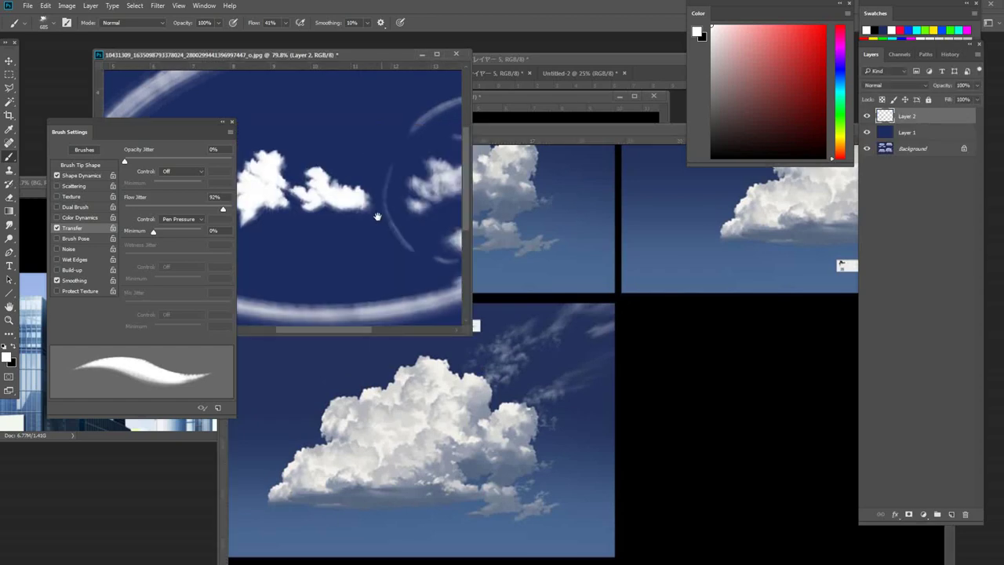
left_click_drag(377, 217, 379, 221)
key("f")
mouse_move(500, 196)
left_mouse_down()
mouse_move(465, 311)
mouse_move(407, 373)
left_mouse_up()
left_click(9, 225)
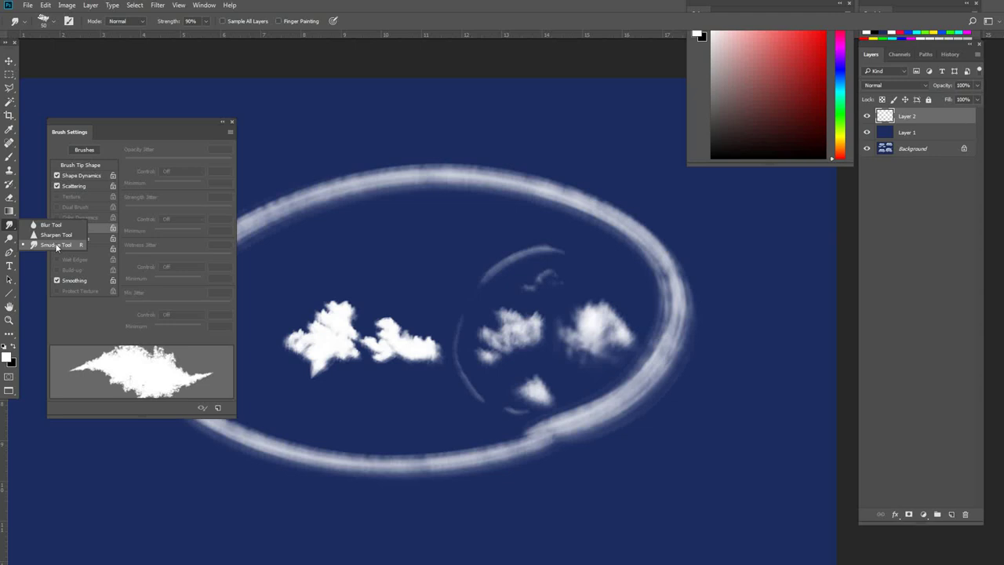
right_click(479, 280)
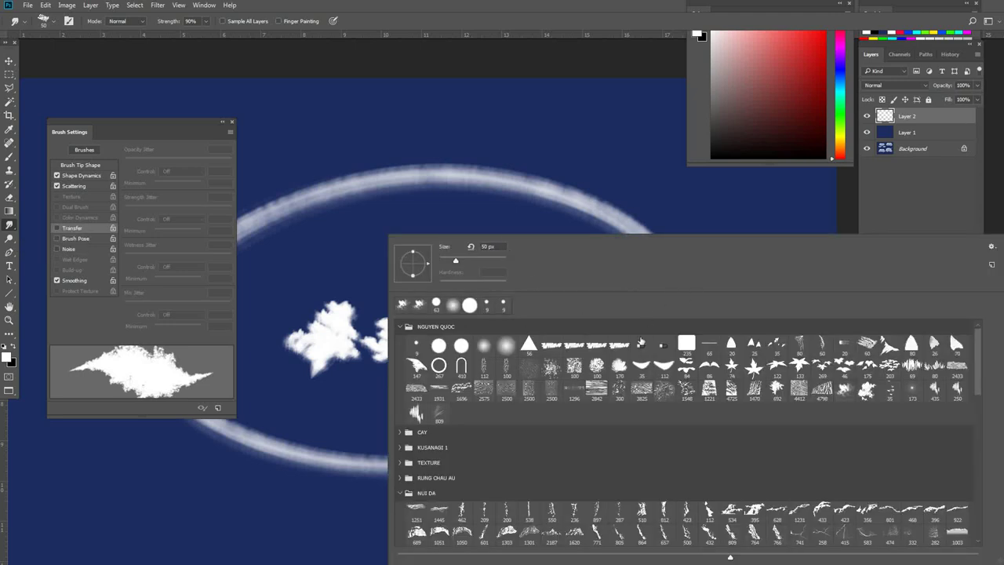
left_click(867, 344)
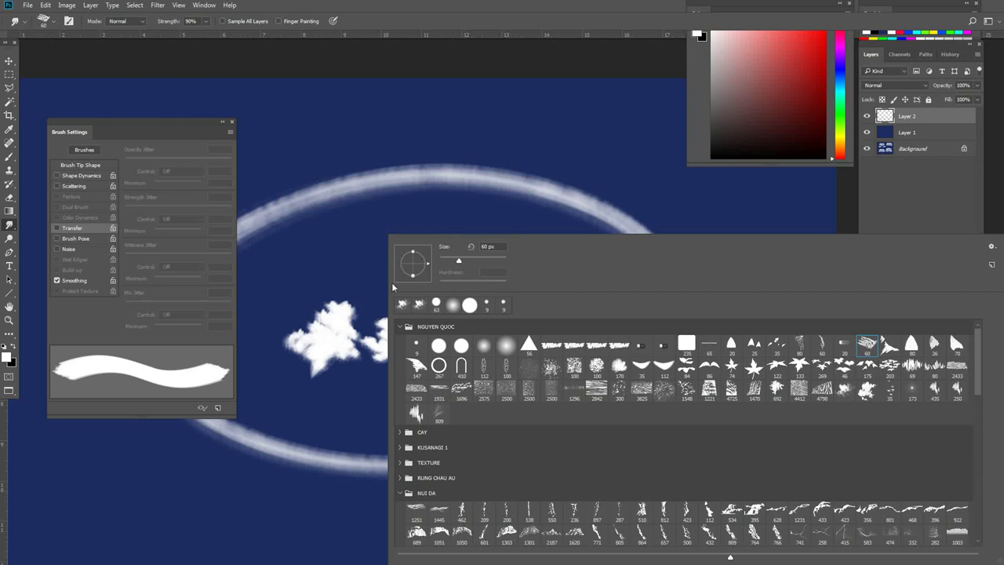
left_click(323, 410)
Enlarge the smudge brush to 127 px and try one smear out of the largest soft cloud.
left_click_drag(548, 373, 581, 345)
left_click_drag(695, 299, 626, 319)
mouse_move(571, 302)
left_mouse_down("alt")
mouse_move(602, 304)
mouse_move(589, 291)
mouse_move(604, 275)
mouse_move(570, 268)
left_mouse_up("alt")
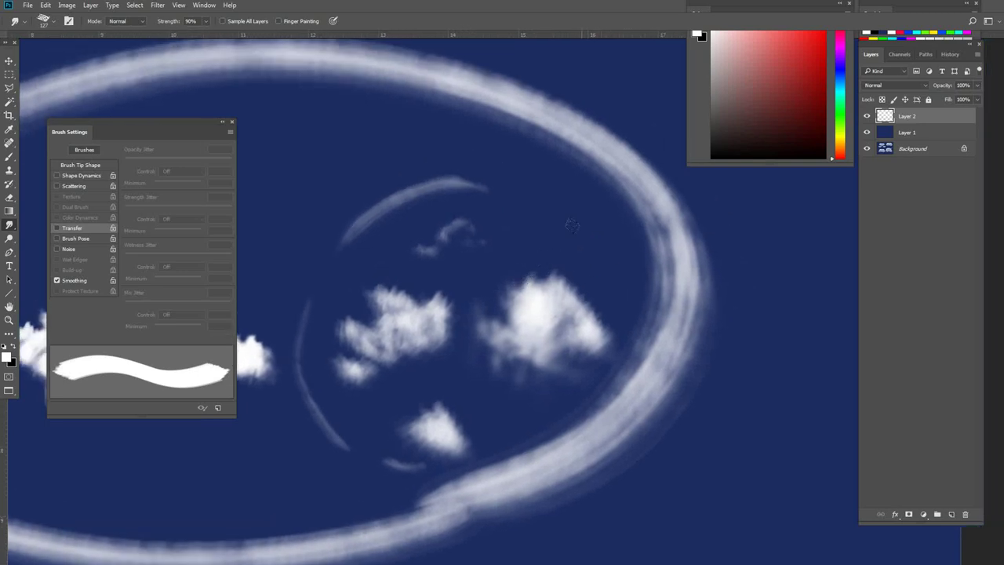
left_click_drag(547, 310, 616, 241)
key("ctrl+z")
Set the smudge strength to 45% and smear the largest soft cloud diagonally upward into streaks through the ellipse outline.
left_click_drag(179, 21, 157, 23)
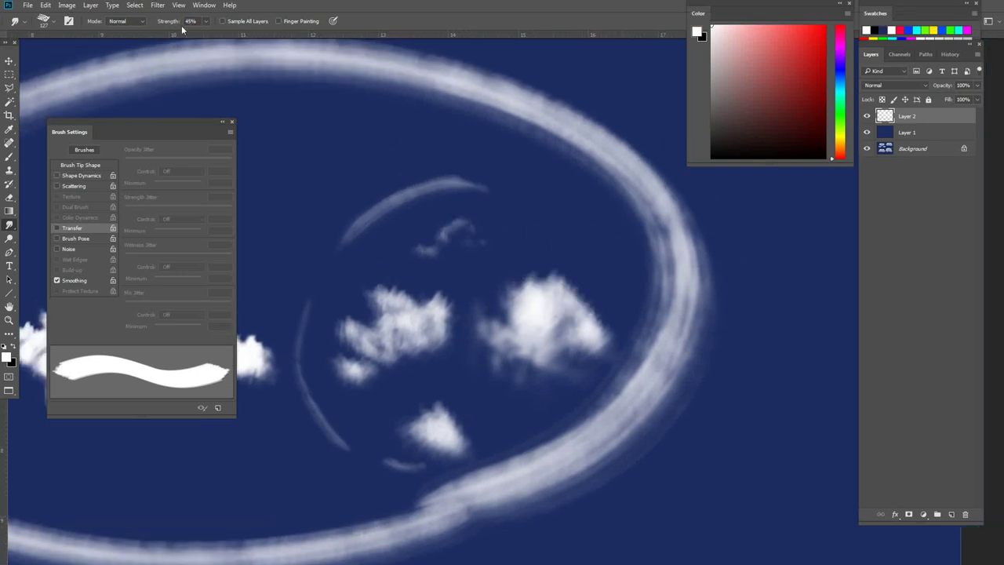
mouse_move(555, 292)
left_mouse_down()
mouse_move(652, 235)
mouse_move(655, 213)
left_mouse_up()
left_click_drag(574, 279, 681, 191)
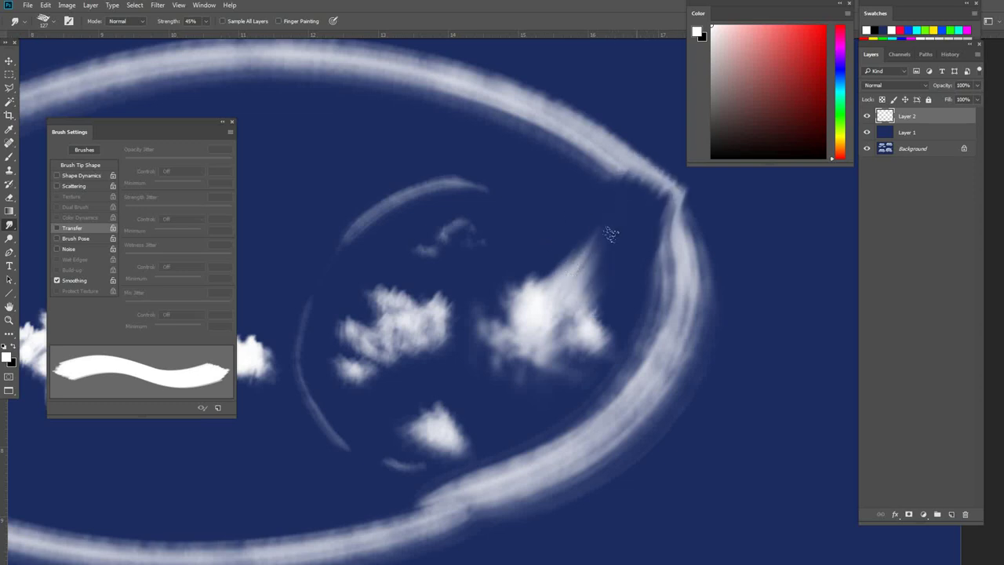
mouse_move(585, 302)
left_mouse_down()
mouse_move(729, 239)
mouse_move(761, 244)
mouse_move(733, 206)
left_mouse_up()
left_click_drag(553, 282, 686, 161)
left_click_drag(576, 259, 667, 149)
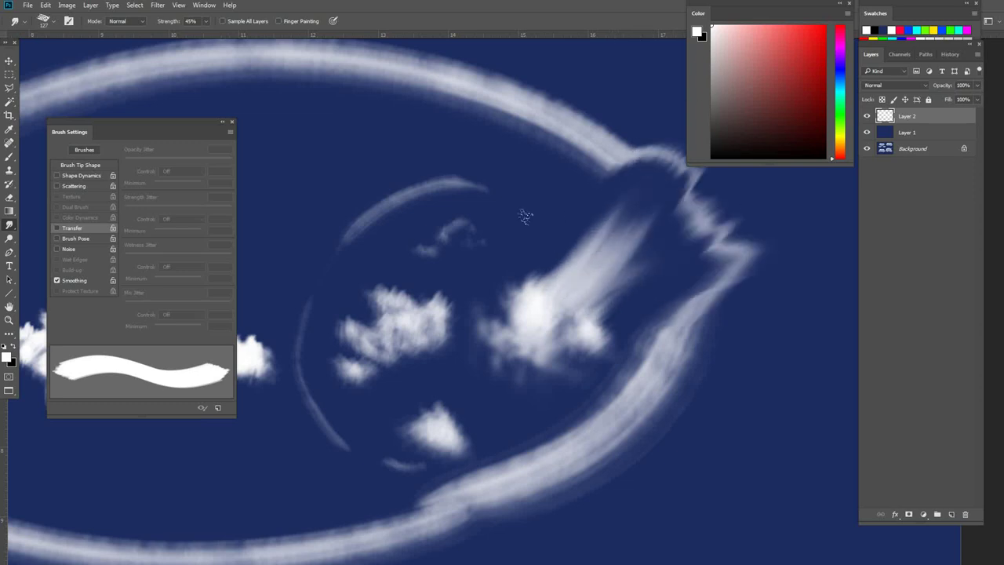
mouse_move(526, 216)
left_mouse_down()
mouse_move(659, 137)
mouse_move(619, 196)
mouse_move(565, 110)
mouse_move(632, 241)
mouse_move(774, 232)
mouse_move(651, 334)
left_mouse_up()
scroll(628, 317, "down", 2)
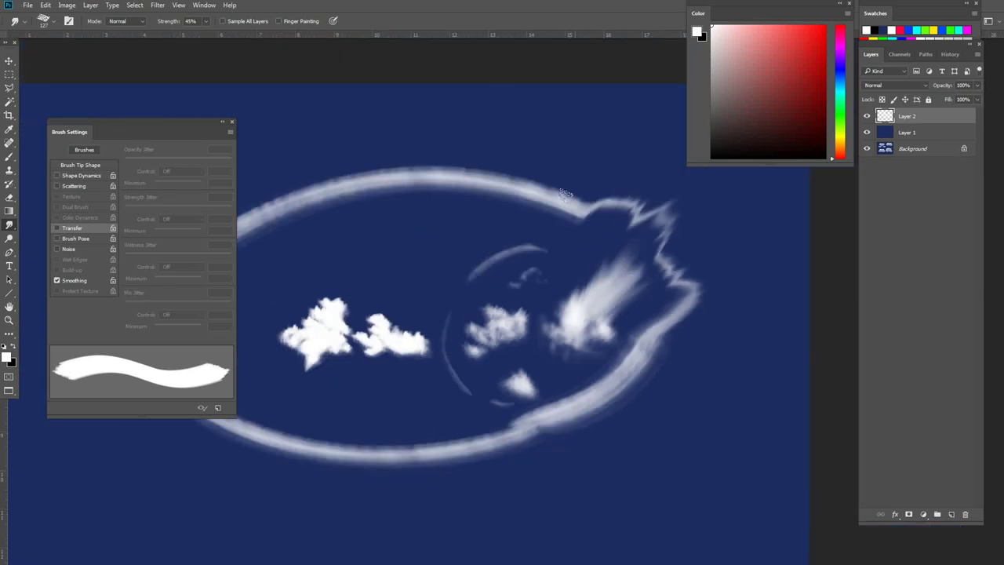
Switch the Smudge Tool to the pointed brush beside the 60 px textured one and pull sharper streaks from the smeared cloud.
right_click(407, 273)
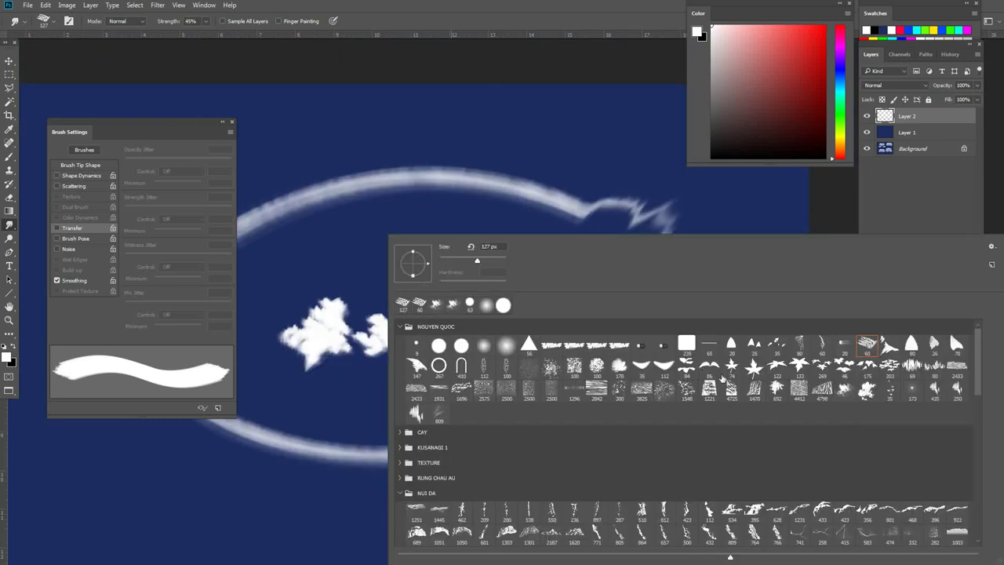
left_click(886, 350)
left_click(637, 179)
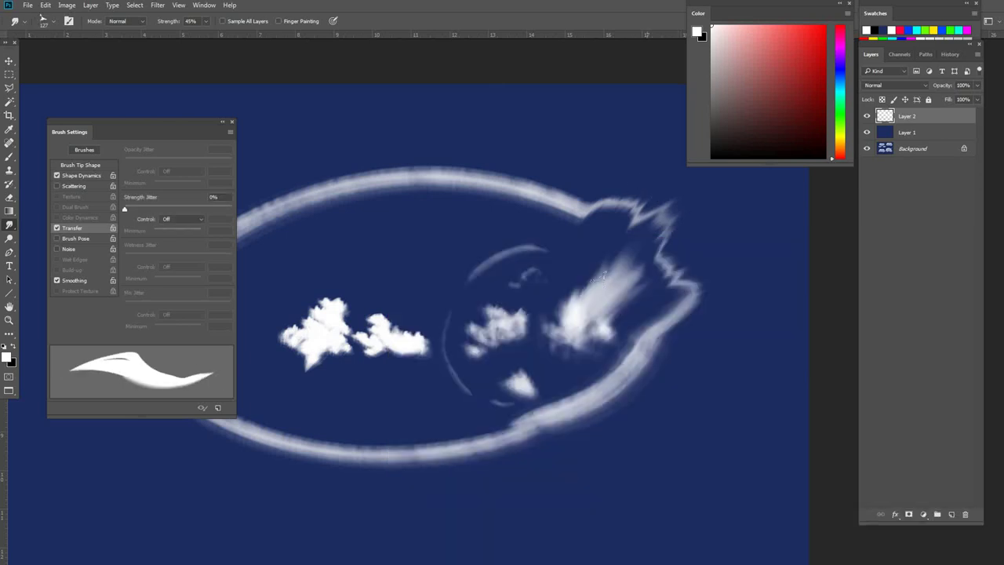
left_click_drag(615, 287, 679, 224)
left_click_drag(571, 292, 587, 145)
right_click(506, 250)
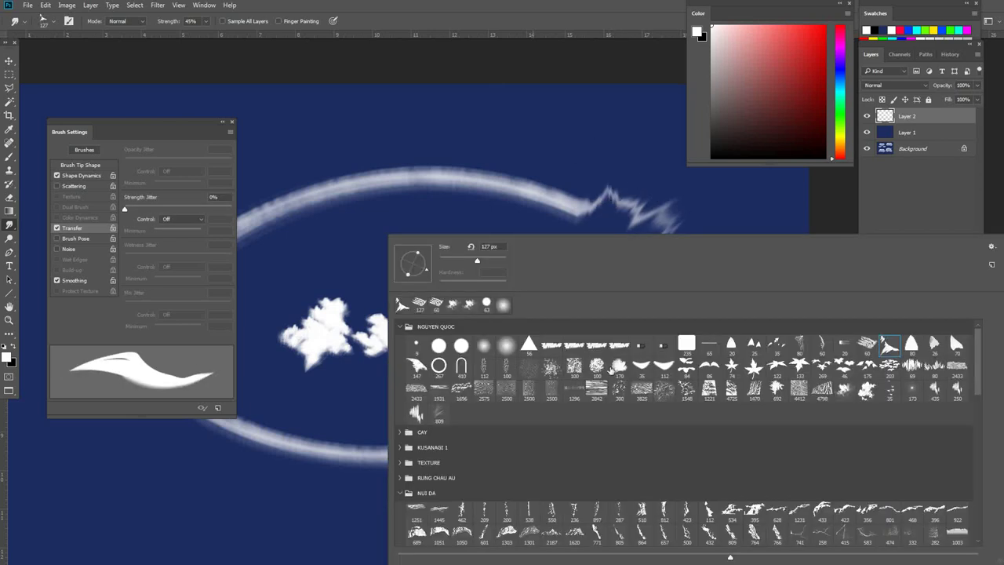
left_click(591, 176)
Choose the fine speckled brush for the Smudge Tool and soften the tip of the cloud's smeared streaks.
scroll(599, 259, "up", 5)
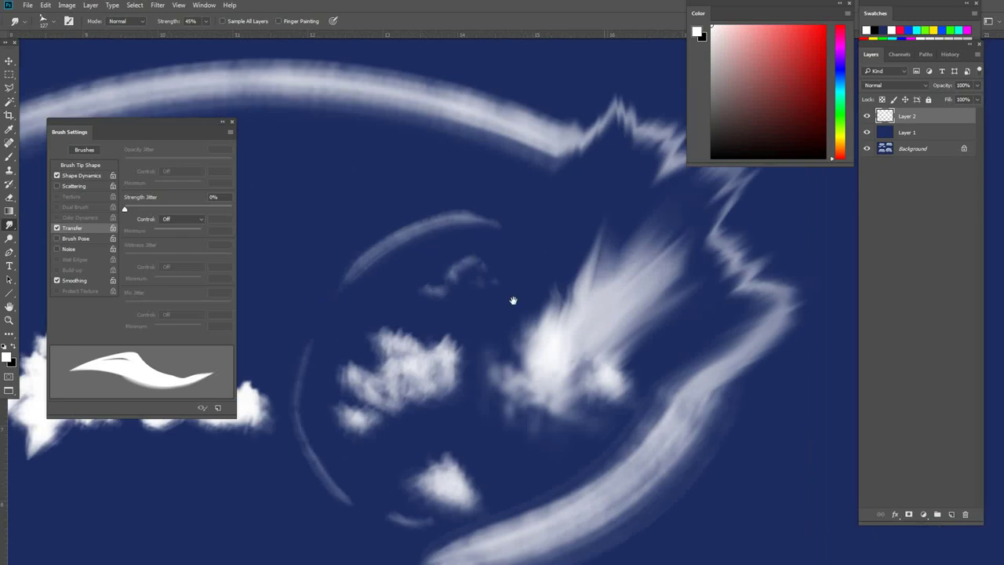
right_click(495, 287)
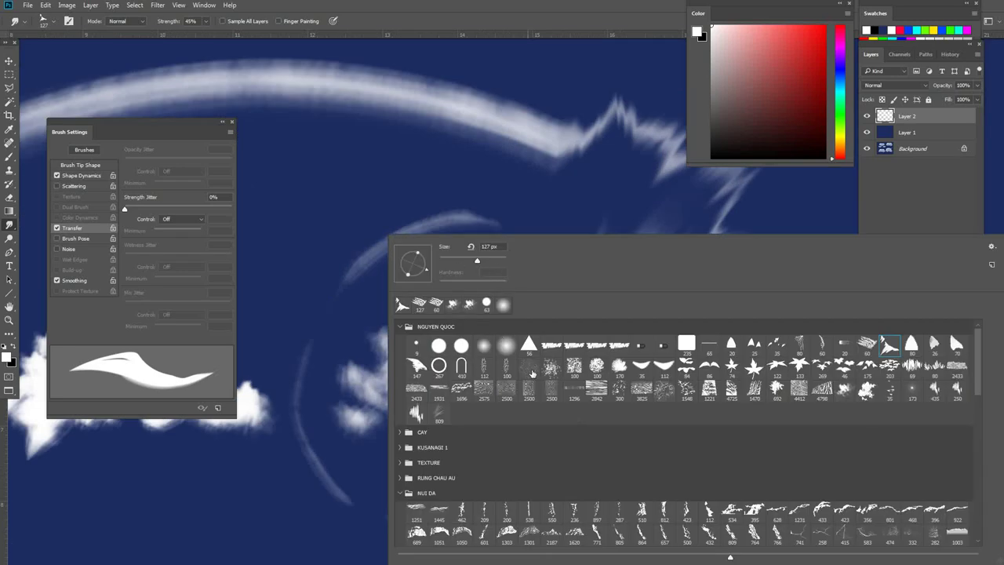
left_click(531, 369)
key("Return")
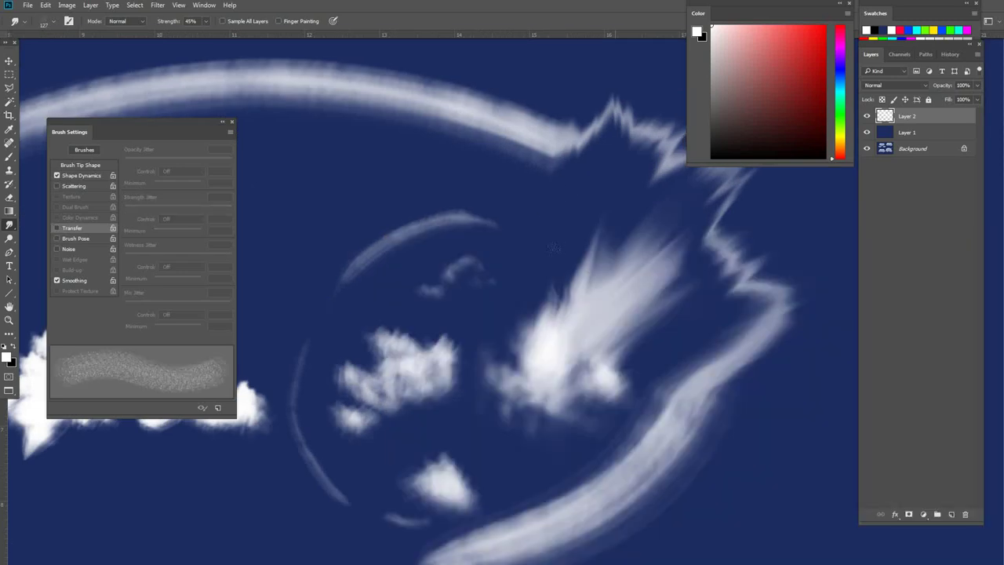
mouse_move(615, 248)
left_mouse_down()
mouse_move(608, 259)
mouse_move(626, 198)
mouse_move(607, 263)
mouse_move(633, 202)
left_mouse_up()
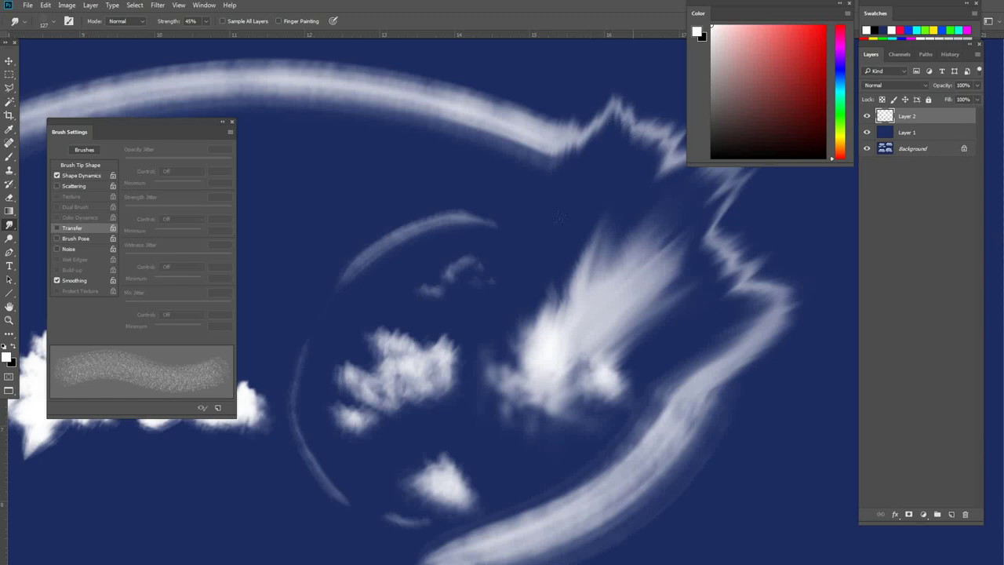
scroll(663, 274, "up", 4)
scroll(658, 278, "down", 3)
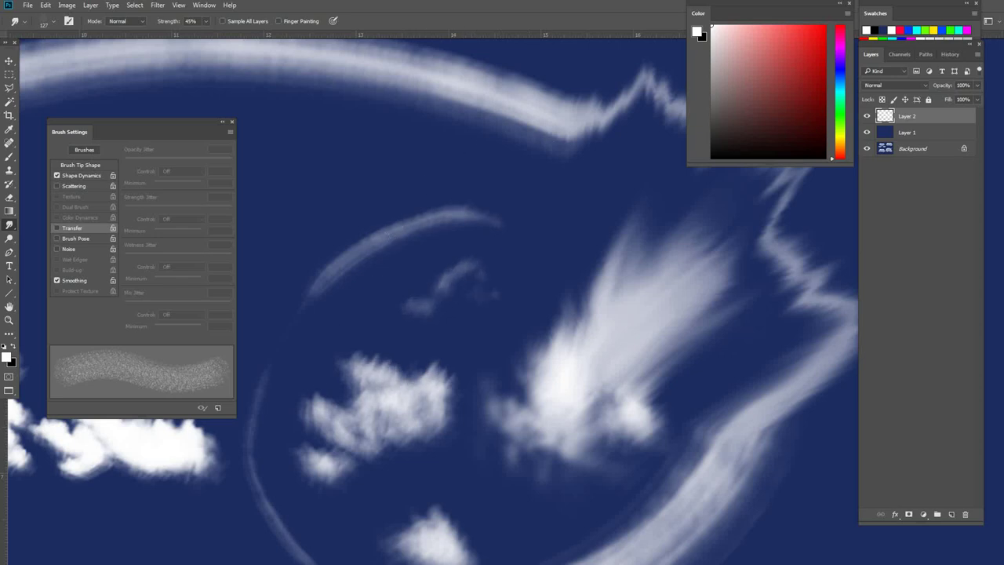
scroll(537, 337, "down", 5)
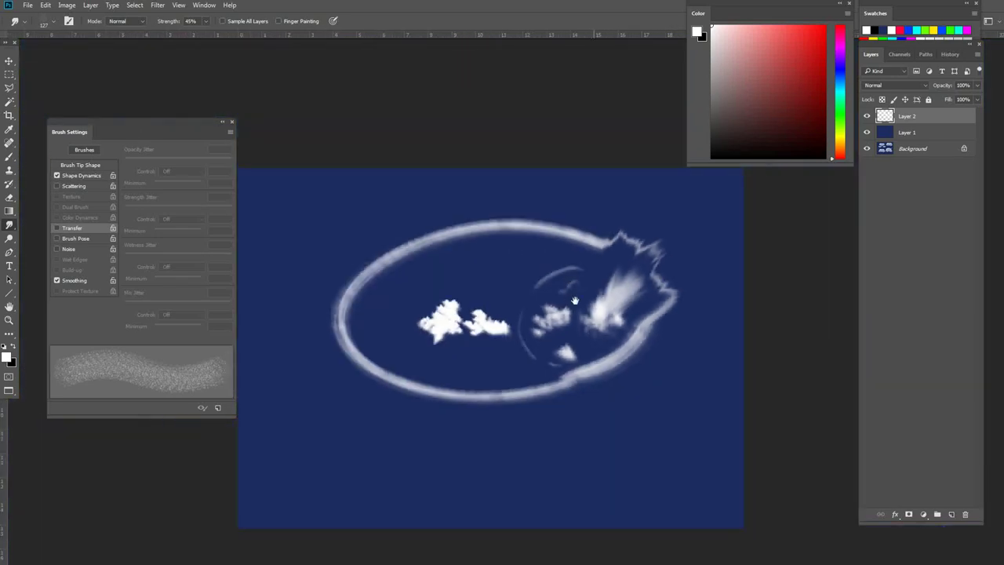
scroll(654, 255, "up", 3)
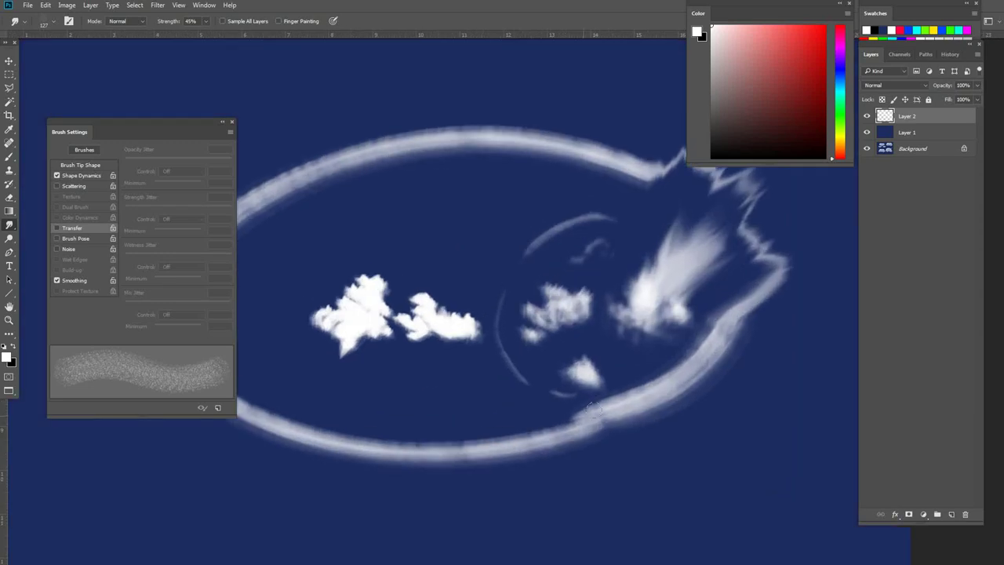
Leave the full-screen view of the cloud practice document and spread the open document windows apart across the workspace.
left_click_drag(714, 280, 636, 342)
key("f")
key("f")
key("f")
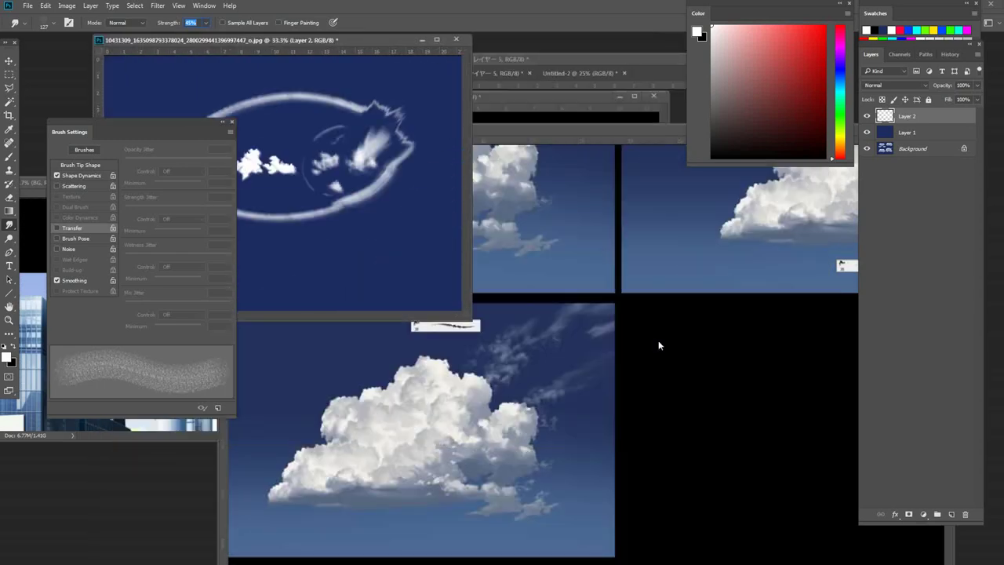
left_click_drag(487, 136, 541, 371)
left_click_drag(517, 328, 189, 135)
left_click_drag(556, 55, 638, 195)
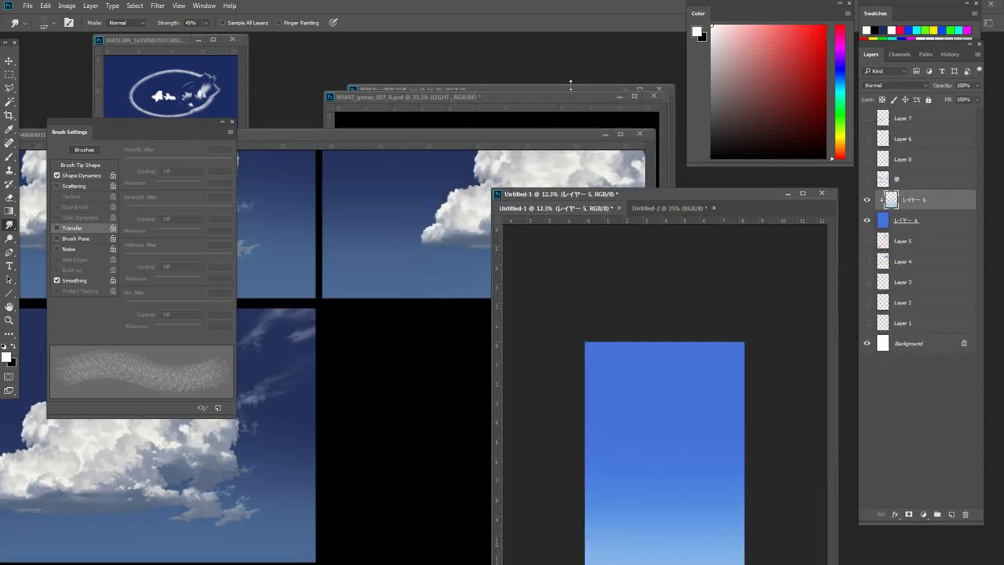
Move the Japanese cloud-type chart aside and bring the sunset building scene to the front.
left_click(568, 86)
left_click_drag(568, 85, 295, 44)
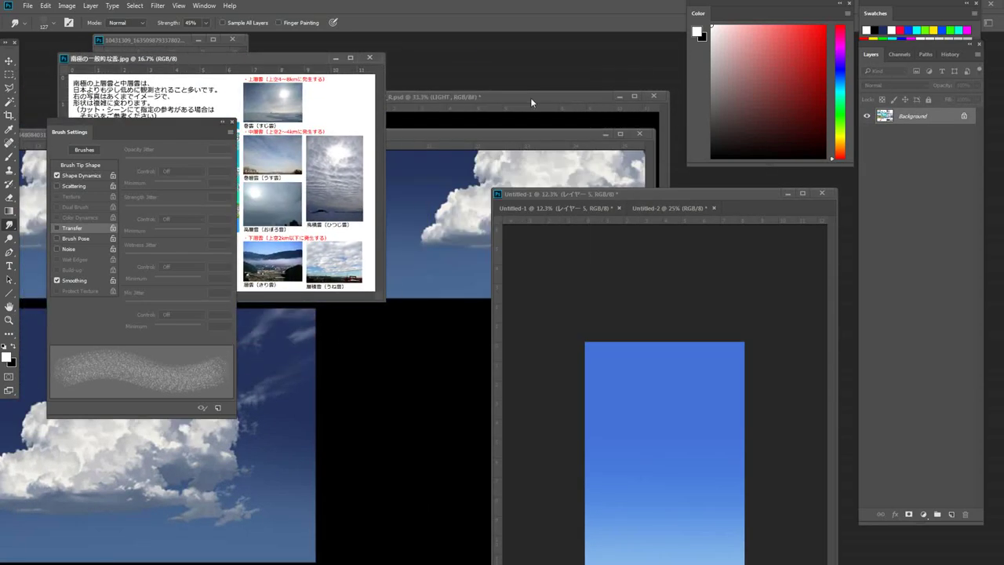
mouse_move(530, 97)
left_mouse_down()
mouse_move(554, 72)
mouse_move(533, 95)
left_mouse_up()
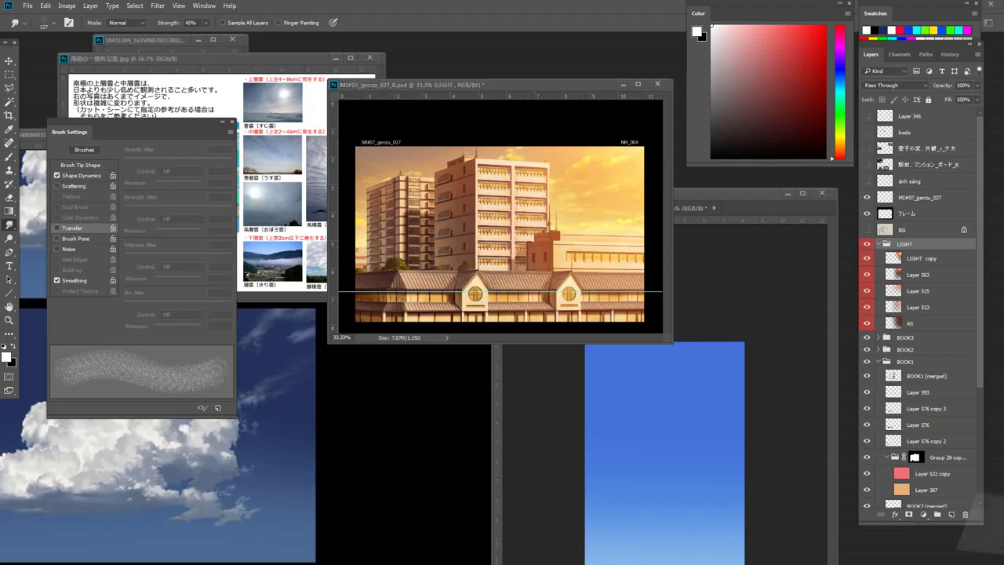
Switch to the file browser, open the 07_MAY TROI folder and select the painting of a towering cloud above grass.
key("alt+Tab")
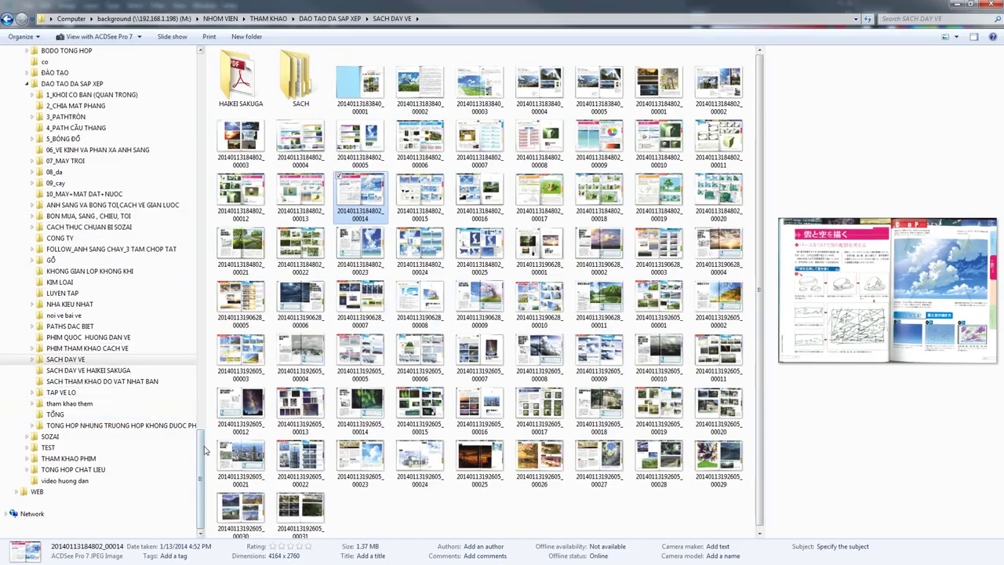
scroll(201, 453, "up", 2)
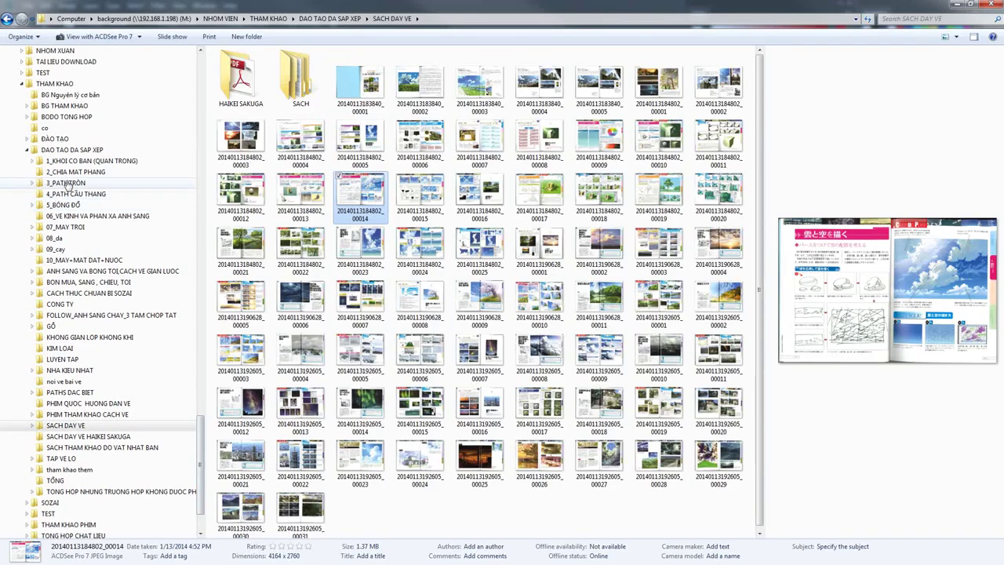
left_click(75, 229)
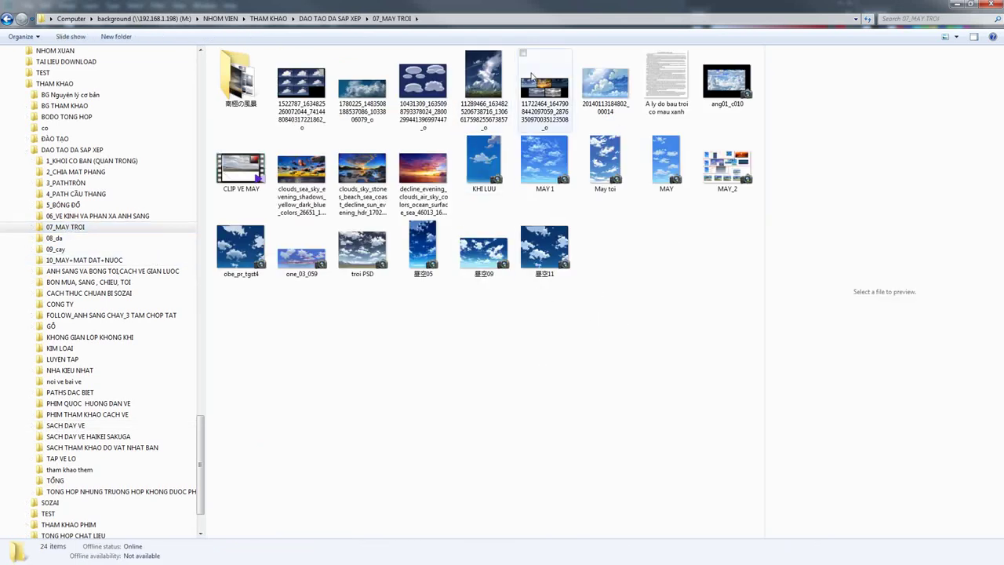
left_click(484, 92)
left_click(596, 300)
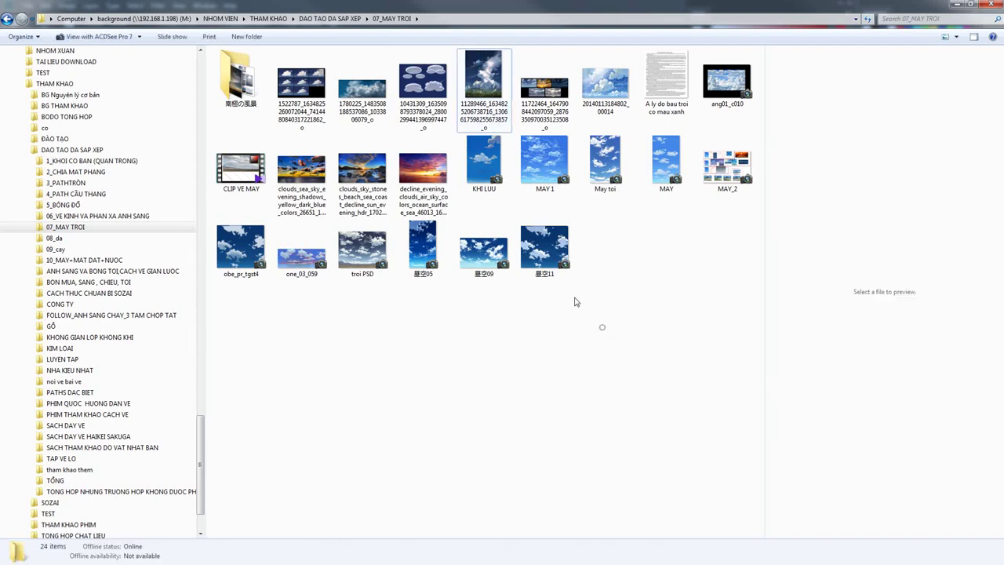
key("Down")
left_click(483, 87)
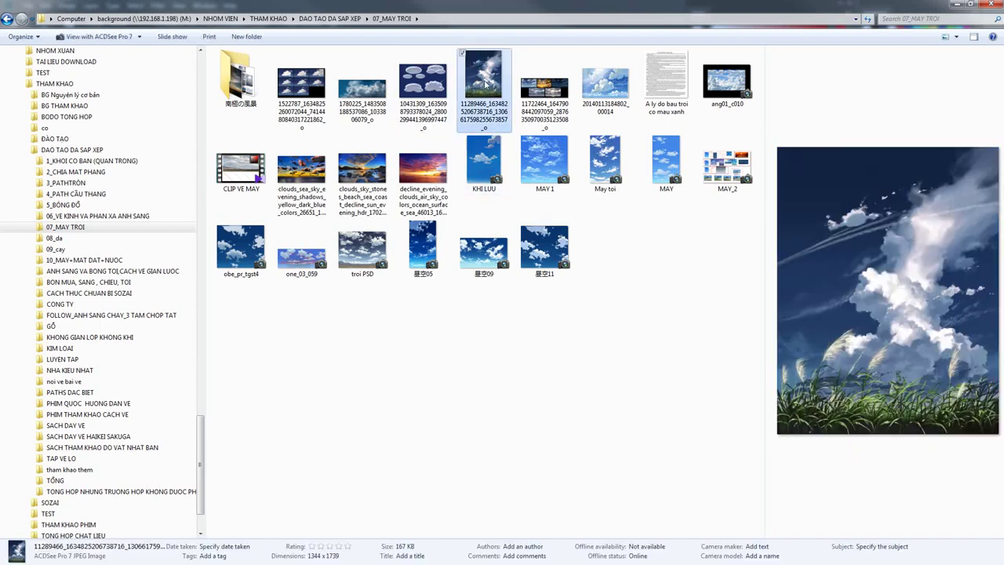
Open the towering-cloud painting in ACDSee Quick View, inspect it at 100%, and close the viewer.
double_click(483, 88)
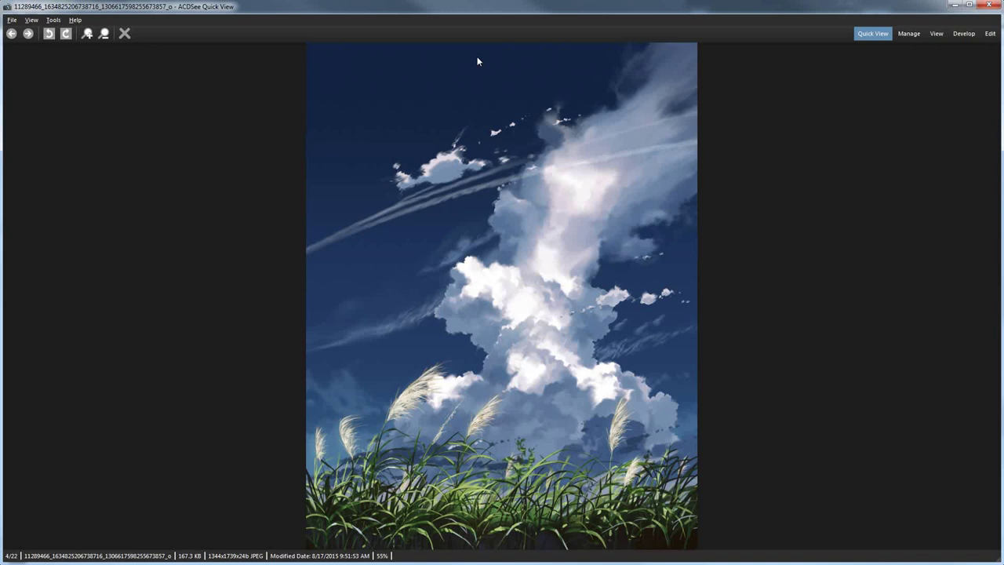
scroll(478, 61, "up", 4)
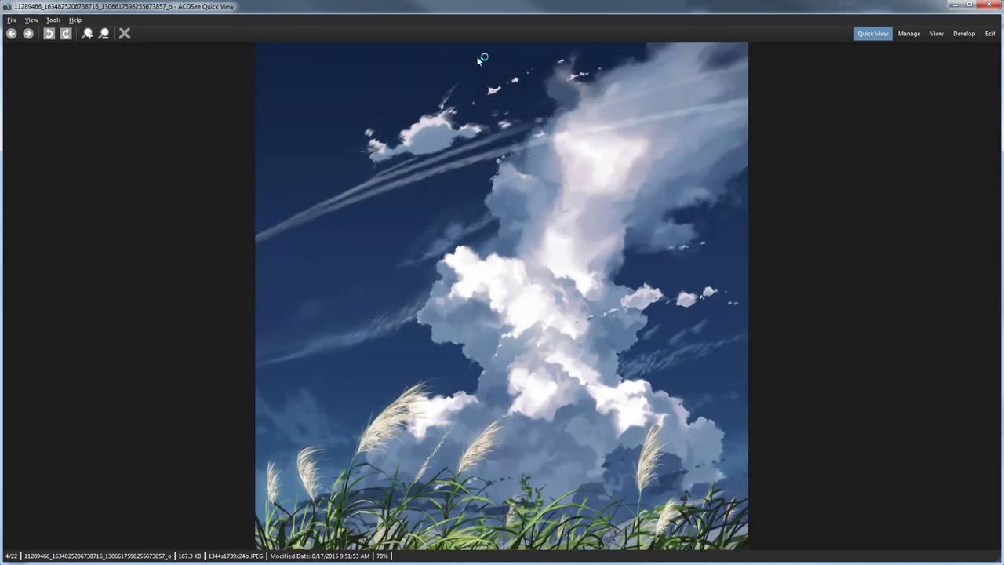
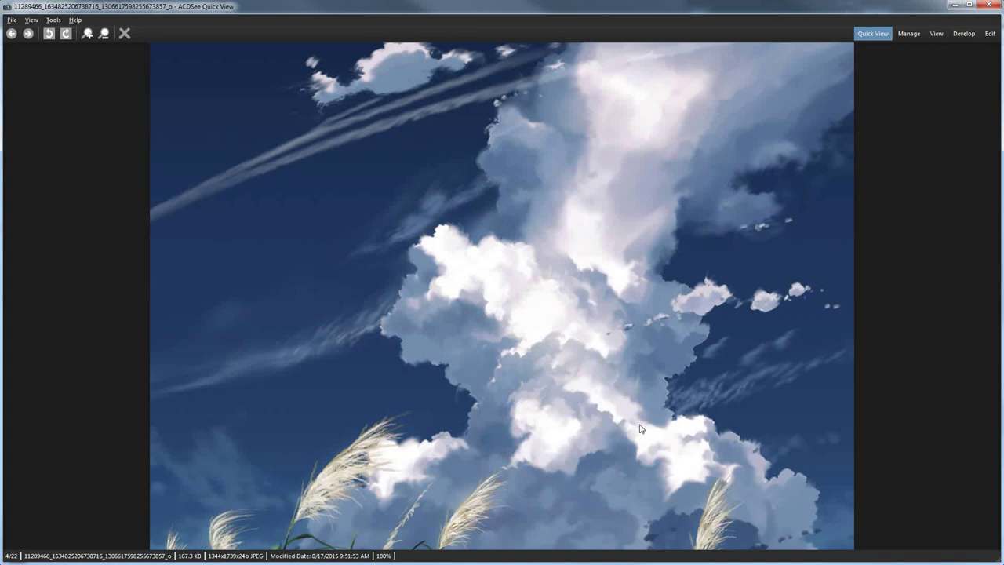
key("Escape")
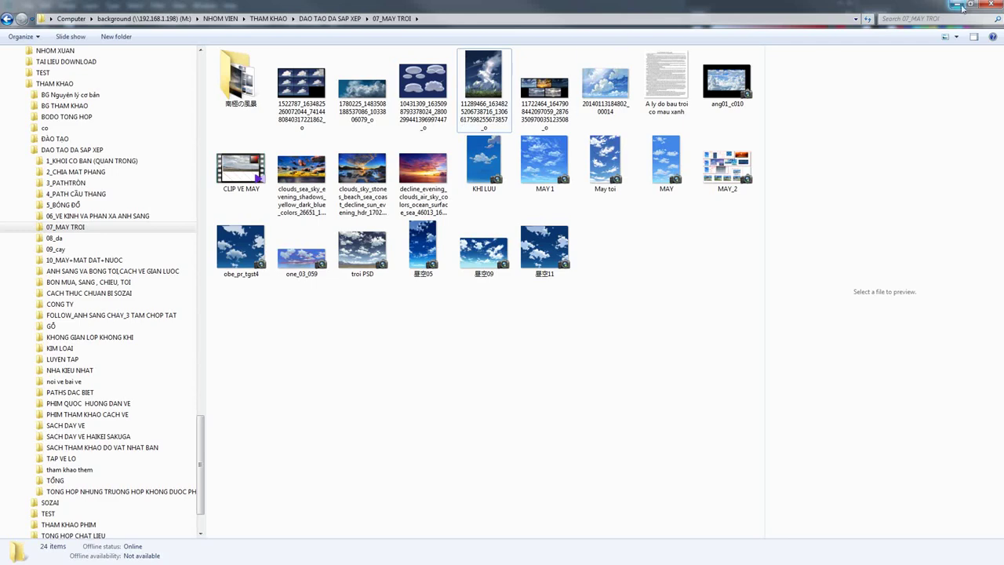
Return to Photoshop, separate the towering-cloud painting's window from the others and show the painting full screen.
left_click(963, 6)
left_click_drag(610, 164, 549, 45)
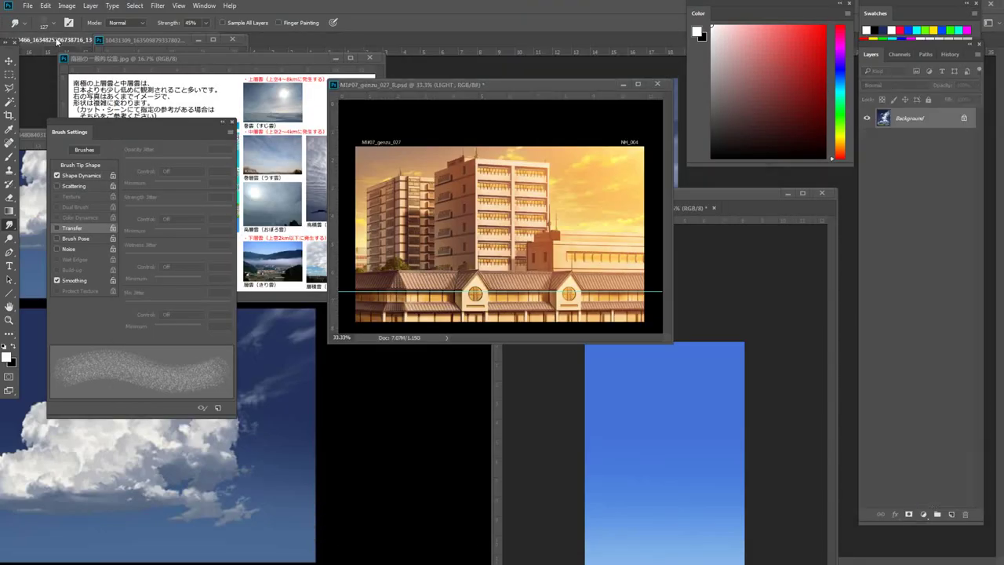
left_click_drag(57, 41, 110, 61)
left_click_drag(305, 70, 561, 81)
scroll(536, 160, "up", 3)
key("f")
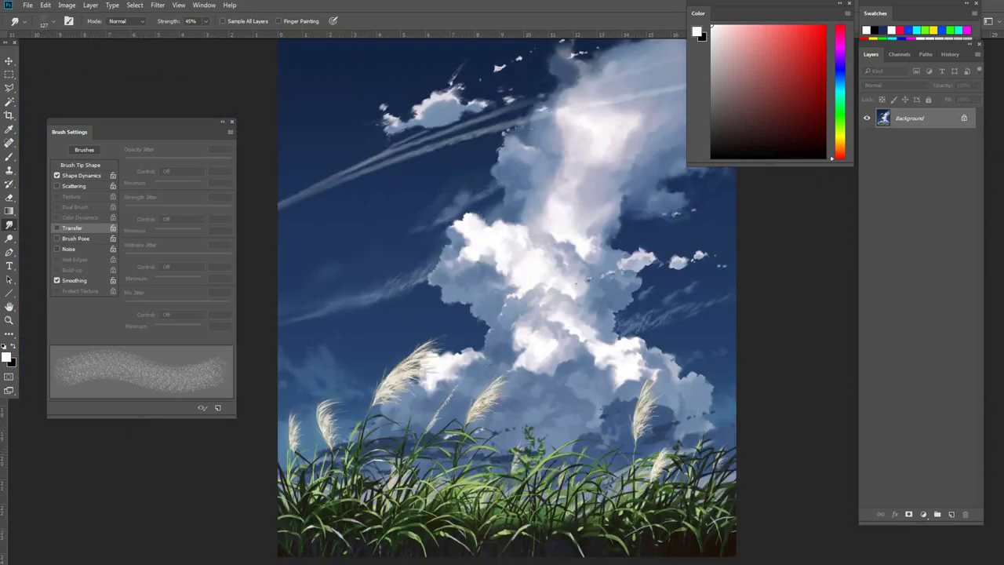
key("Return")
mouse_move(577, 223)
left_mouse_down()
mouse_move(604, 255)
mouse_move(569, 273)
mouse_move(648, 306)
mouse_move(667, 297)
left_mouse_up()
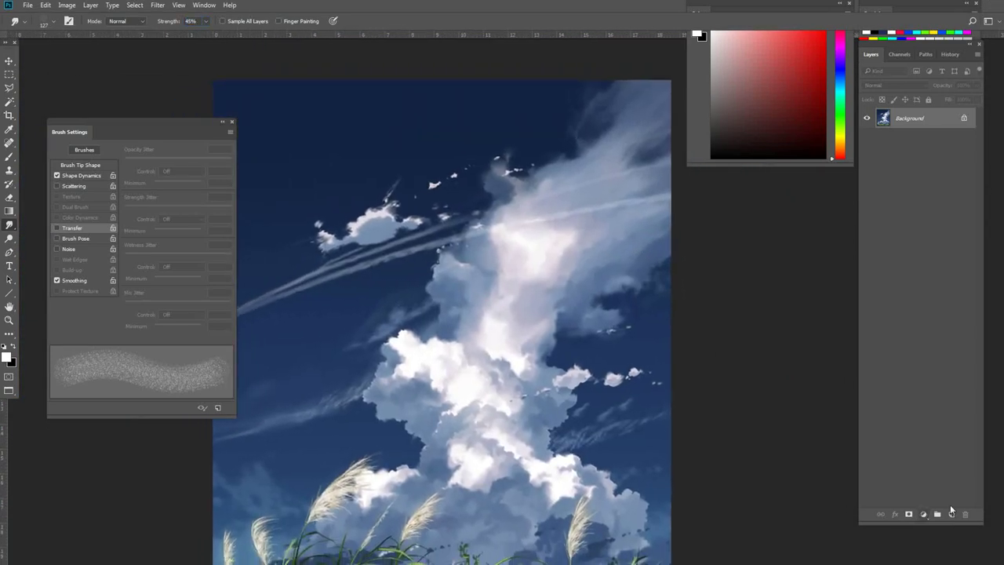
Add a new layer above the painting and choose a small hard round brush with bright red as the foreground colour.
left_click(951, 514)
key("b")
left_click_drag(393, 380, 463, 256)
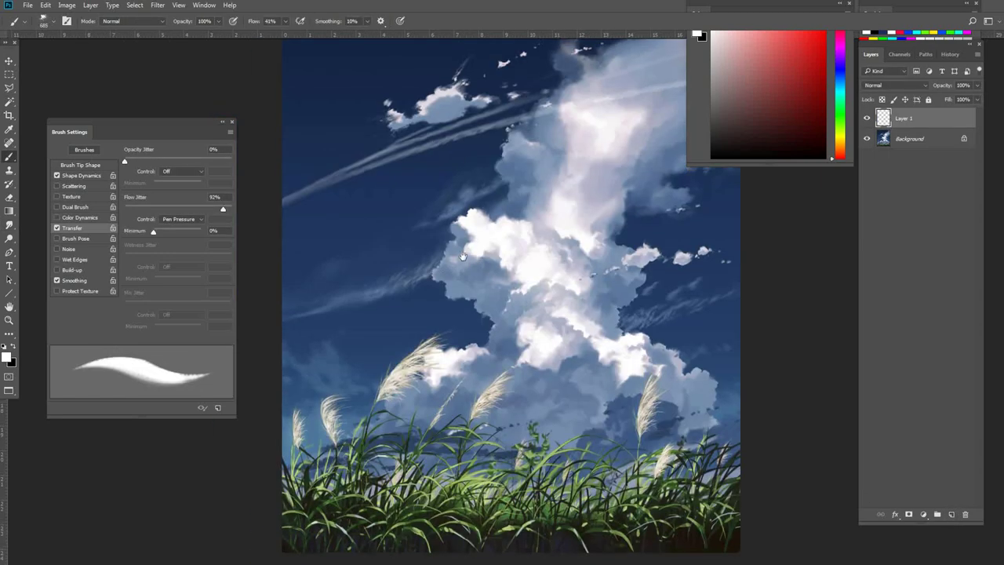
left_click(827, 64)
left_click_drag(560, 291, 511, 338)
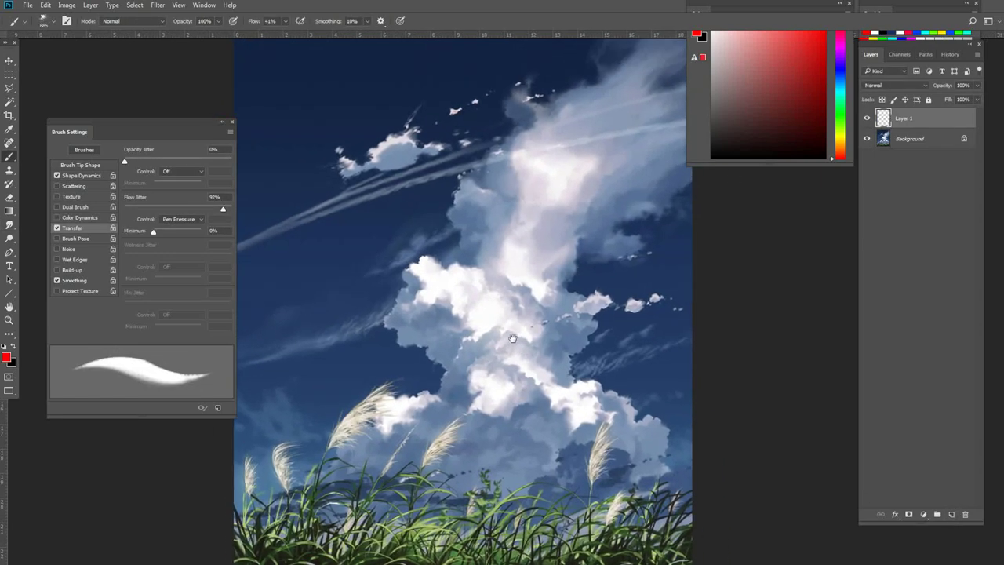
right_click(468, 212)
left_click(418, 354)
left_click(555, 139)
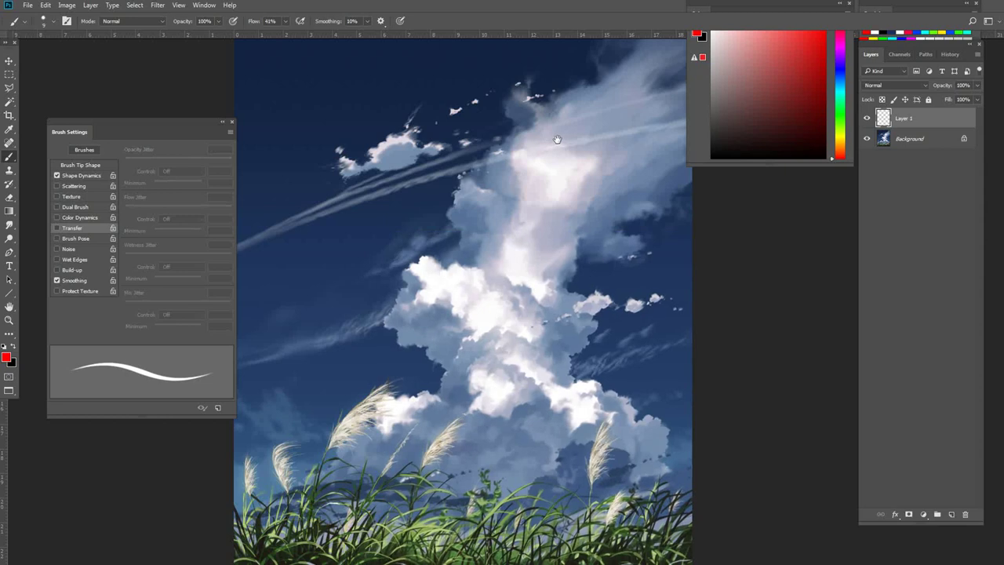
Draw three red wind-direction arrows rising diagonally along the contrails, the main cloud's edge and the small clouds beside it with a 22 px brush.
left_click_drag(528, 377, 553, 378)
mouse_move(578, 398)
left_mouse_down()
mouse_move(534, 272)
mouse_move(523, 301)
left_mouse_up()
left_click_drag(471, 349, 538, 381)
left_click_drag(554, 302, 534, 353)
left_click_drag(451, 226, 461, 225)
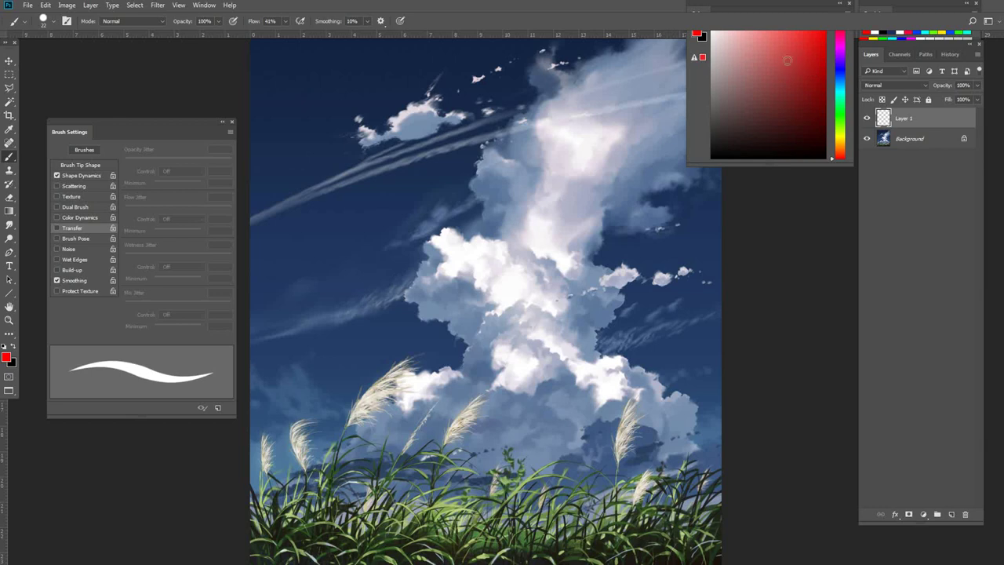
mouse_move(329, 304)
left_mouse_down()
mouse_move(505, 222)
mouse_move(481, 227)
left_mouse_up()
left_click(347, 188)
left_click_drag(461, 149, 582, 103)
left_click_drag(549, 298, 687, 251)
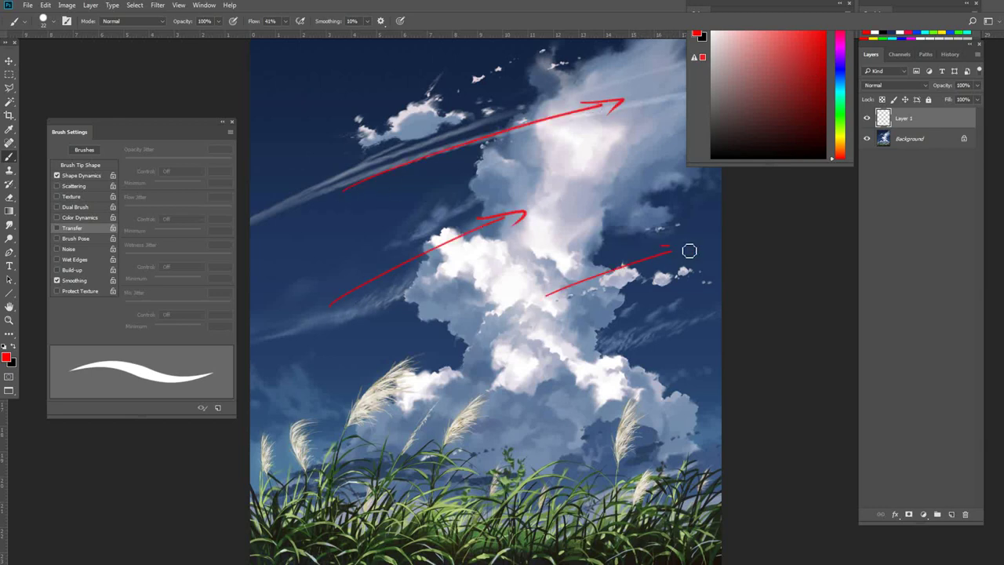
Mark the small upper clouds with red arrows, short strokes and a circle that follow the same diagonal wind direction.
left_click_drag(390, 124, 533, 82)
mouse_move(382, 98)
left_mouse_down()
mouse_move(449, 103)
mouse_move(424, 110)
mouse_move(475, 68)
mouse_move(521, 71)
mouse_move(579, 47)
left_mouse_up()
left_click_drag(527, 157, 426, 228)
mouse_move(517, 105)
left_mouse_down()
mouse_move(630, 84)
mouse_move(611, 102)
left_mouse_up()
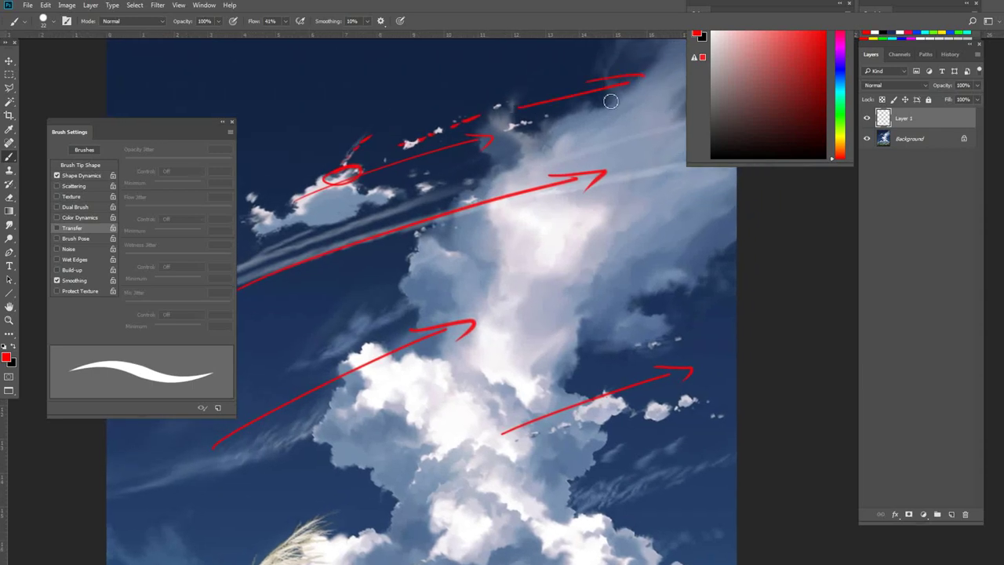
left_click_drag(441, 180, 568, 143)
Sample a pale cloud colour and sketch a diagonal trail of small puffs leading away from the upper-left cloud.
left_click(381, 175, "alt")
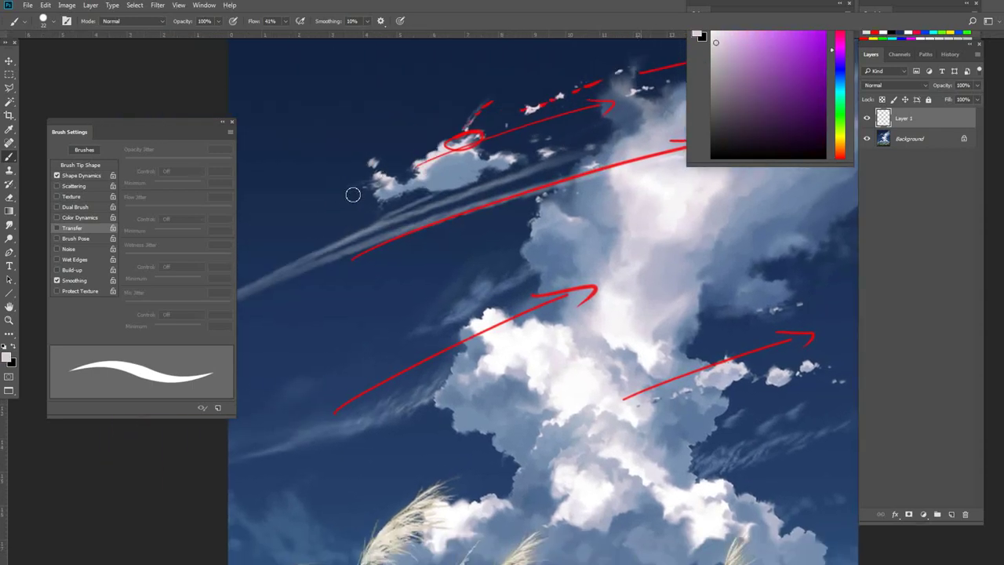
left_click(309, 213)
left_click(293, 219)
left_click(269, 228)
mouse_move(279, 212)
left_mouse_down()
mouse_move(331, 163)
mouse_move(329, 176)
mouse_move(382, 156)
left_mouse_up()
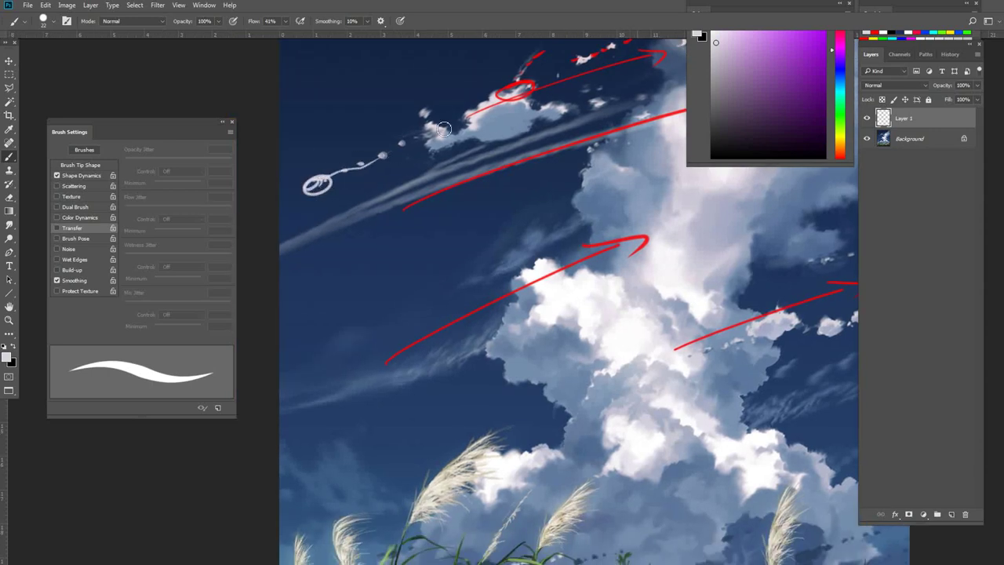
Undo the last stroke, hide the annotation layer and add a new empty layer above it.
key("ctrl+z")
left_click(865, 117)
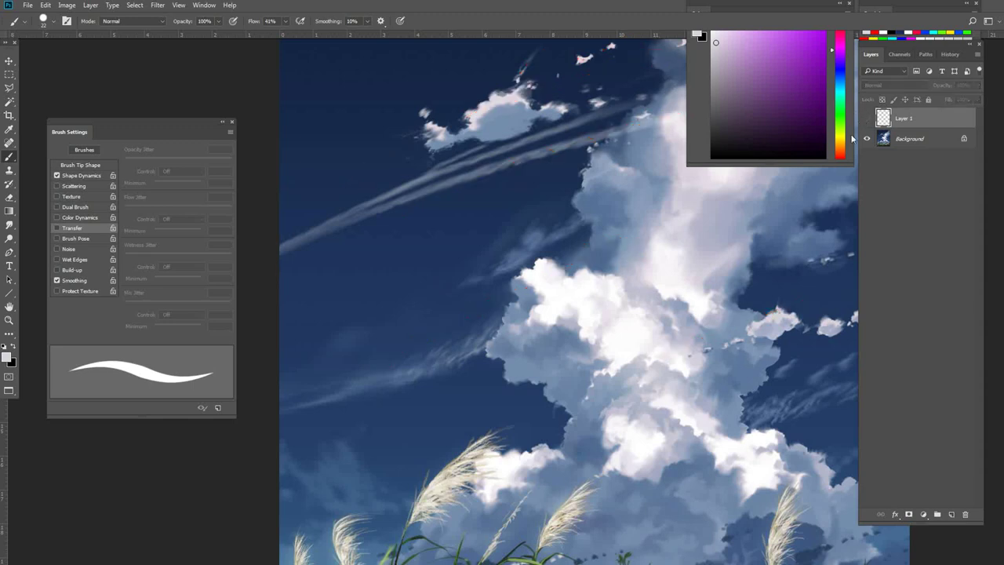
left_click(952, 514)
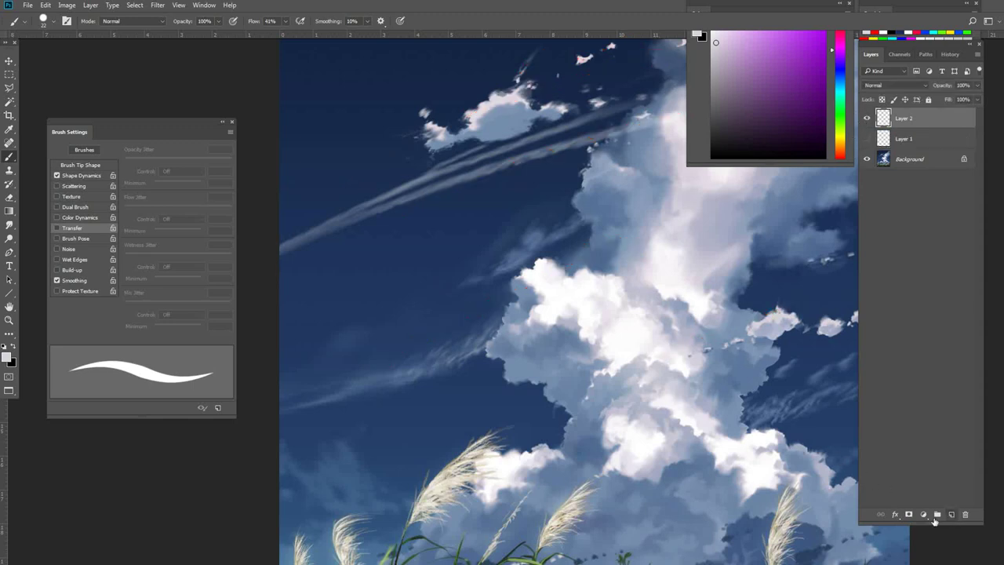
Examine the main cloud's edges, the wispy streaks beside it, and the small upper cloud with its contrails.
scroll(529, 324, "down", 3)
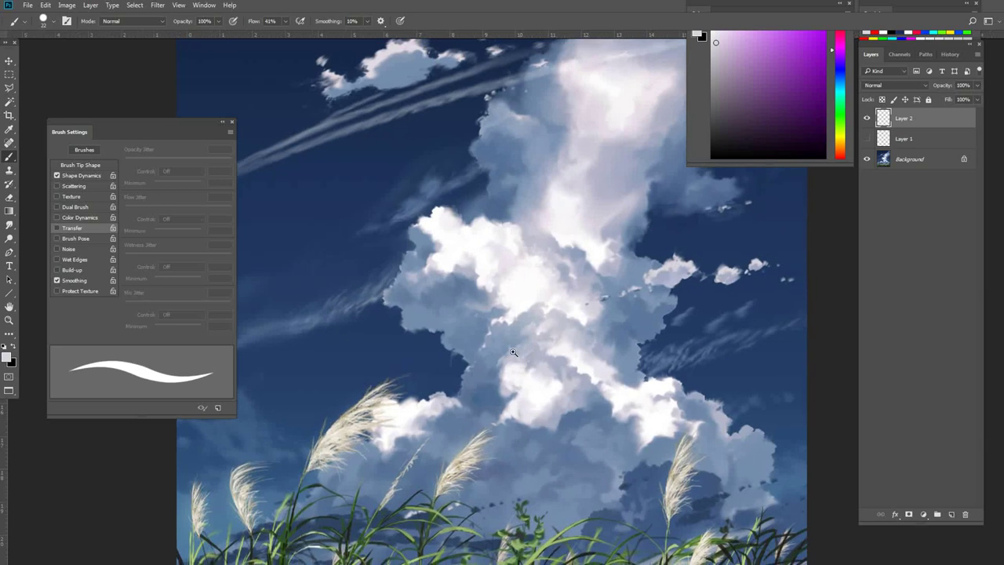
scroll(537, 325, "down", 2)
left_click_drag(542, 327, 494, 342)
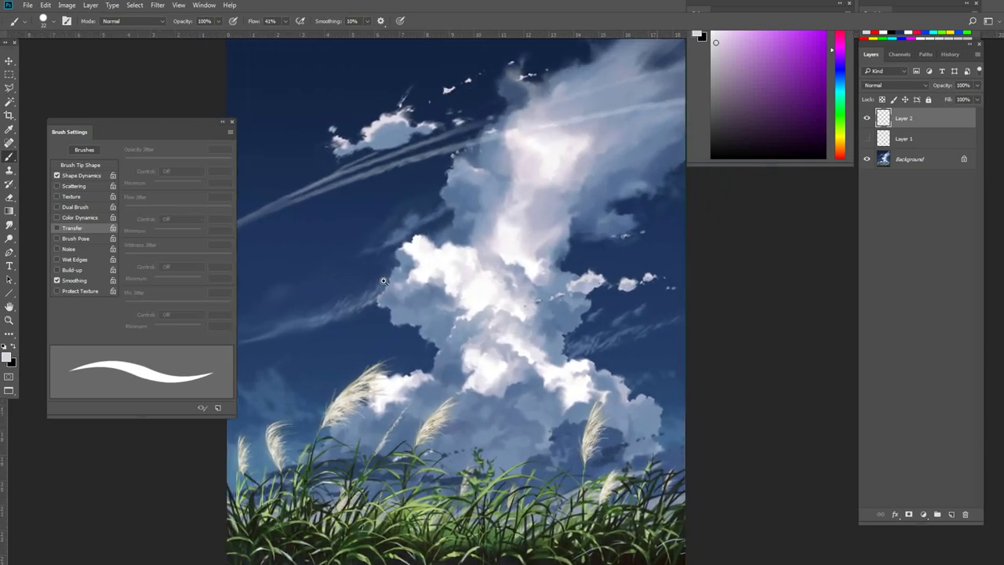
left_click_drag(359, 266, 436, 269)
scroll(463, 272, "up", 3)
left_click_drag(416, 230, 481, 180)
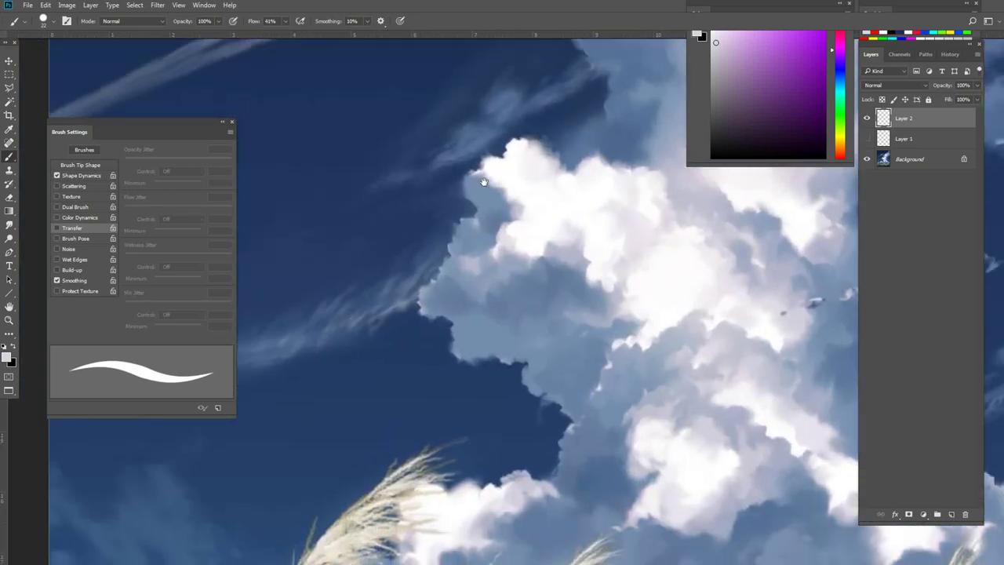
scroll(506, 258, "down", 3)
scroll(645, 209, "down", 3)
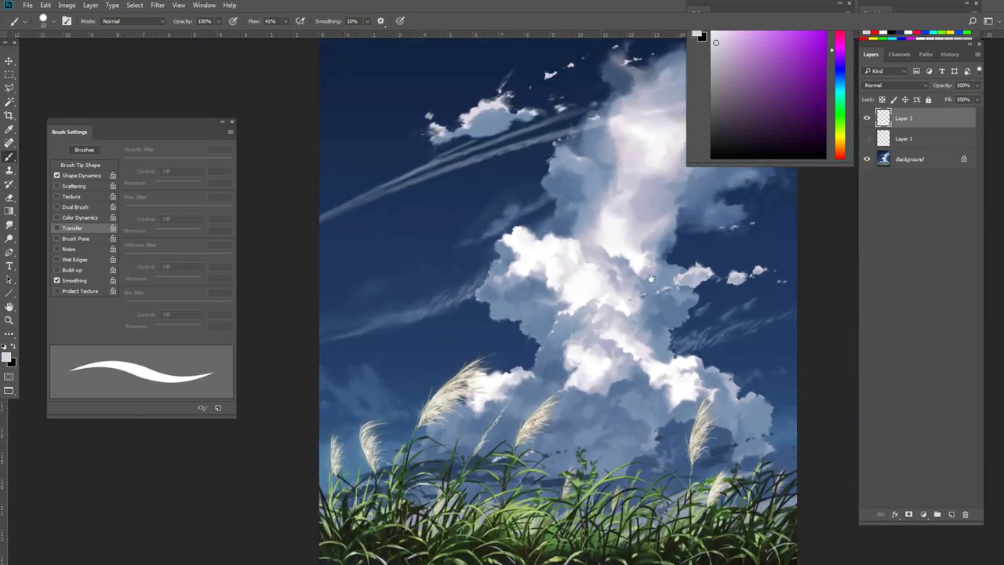
scroll(493, 152, "up", 3)
scroll(493, 152, "up", 1)
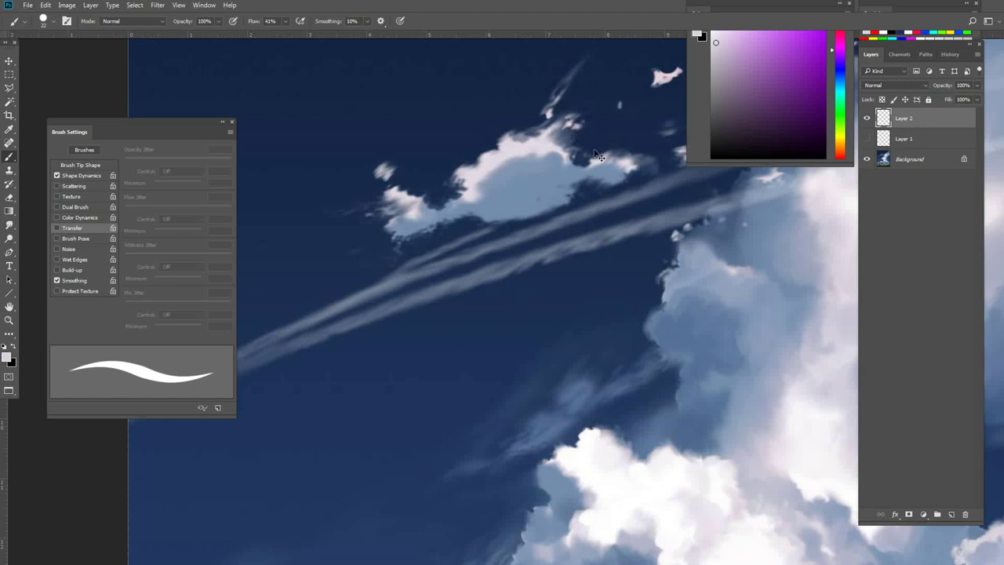
Create a new blank document, scribble a thin pale test stroke on it and return to the towering-cloud painting.
key("ctrl+n")
key("Return")
key("f")
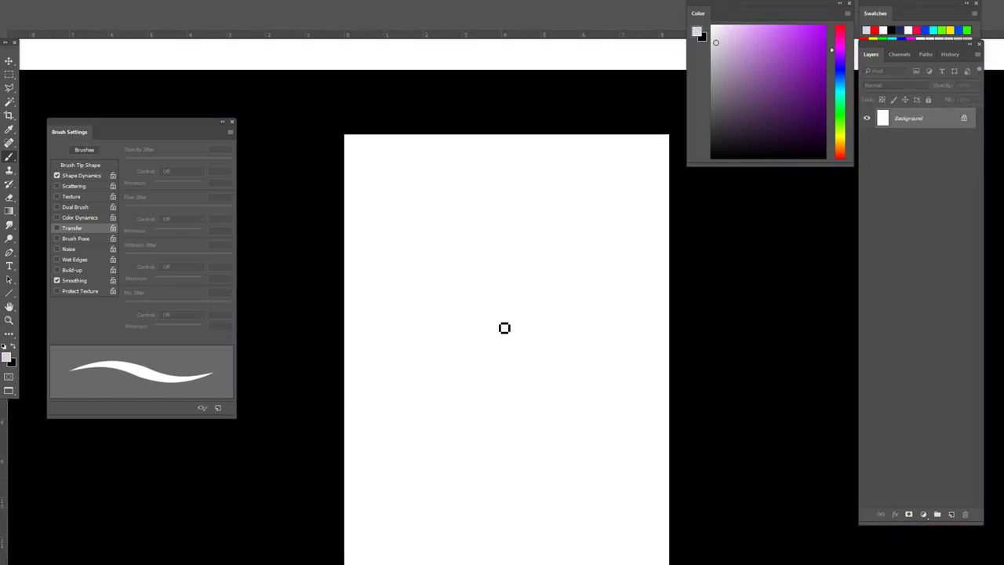
key("f")
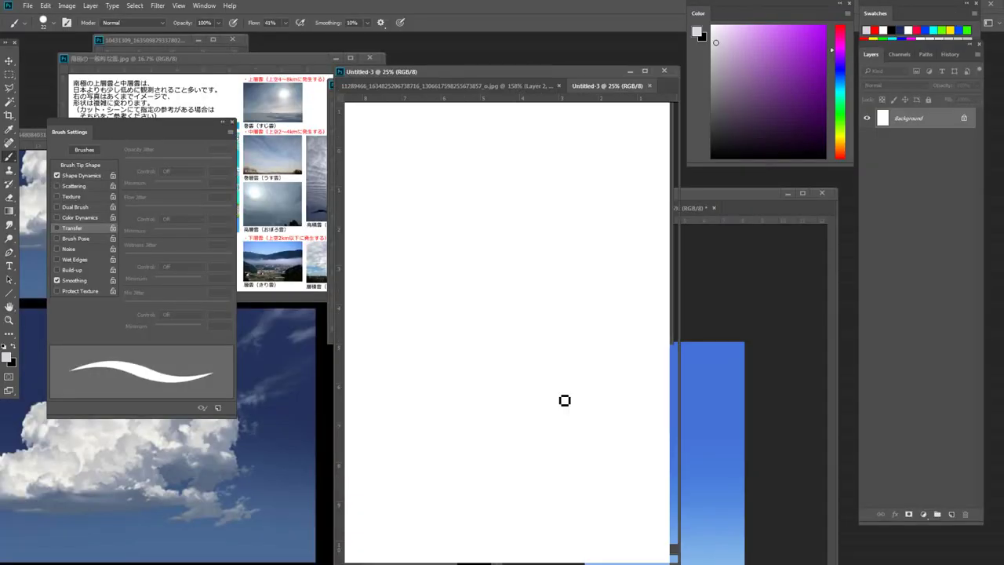
left_click_drag(484, 321, 545, 393)
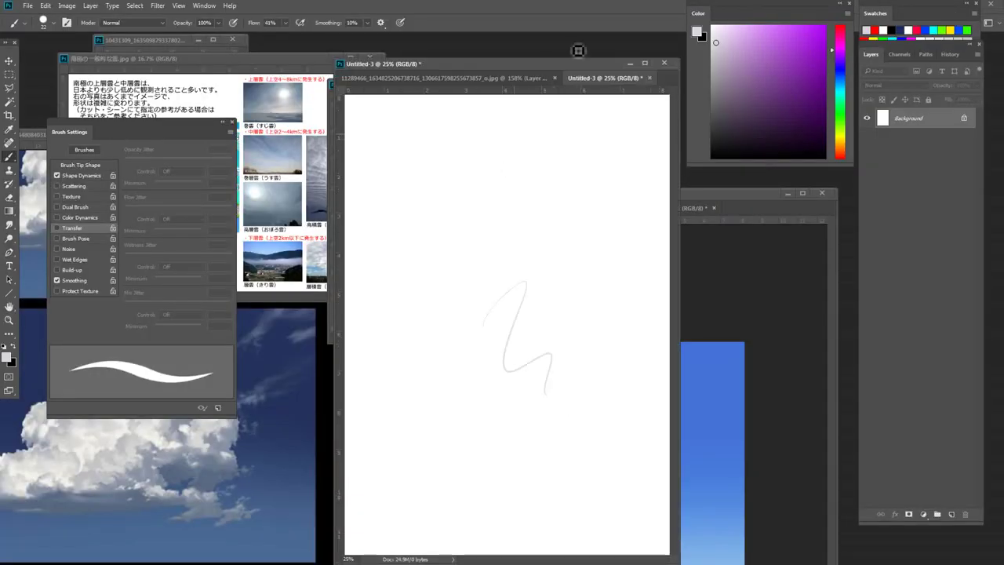
left_click(515, 78)
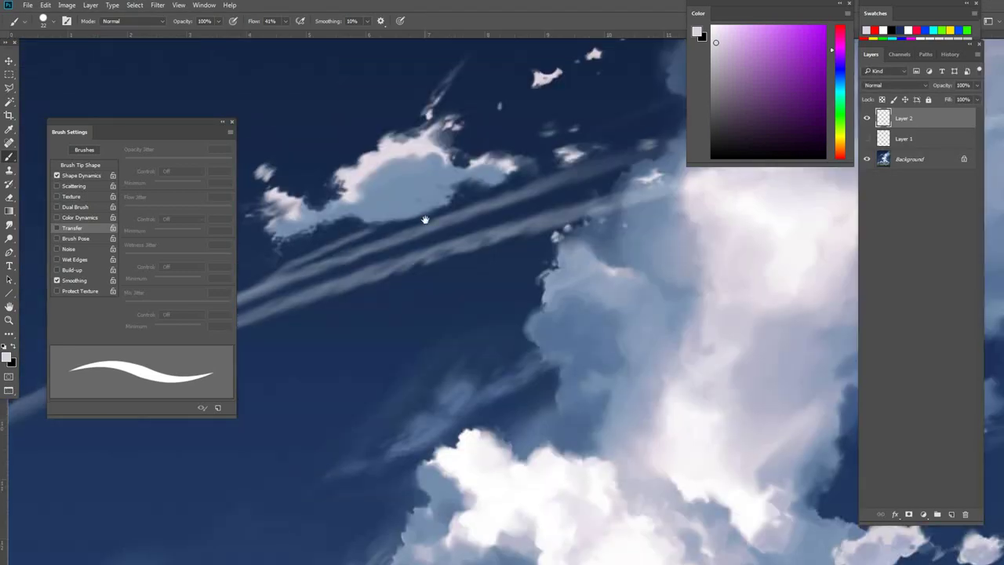
Draw three pale wind arrows off the small upper cloud and a short one at the peak of the main white puff.
scroll(465, 245, "down", 3)
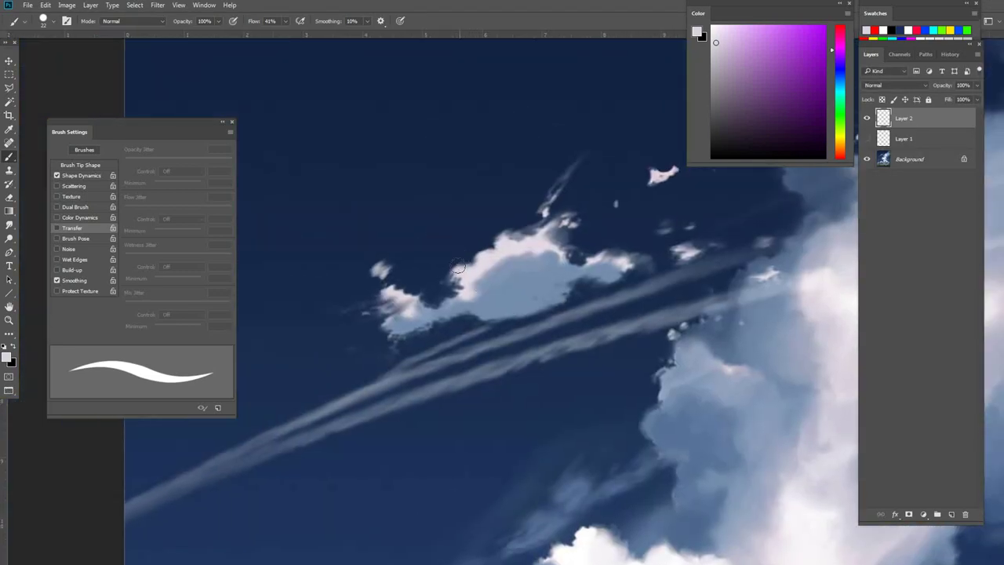
mouse_move(455, 265)
left_mouse_down()
mouse_move(478, 220)
mouse_move(610, 184)
left_mouse_up()
mouse_move(567, 252)
left_mouse_down()
mouse_move(665, 213)
mouse_move(651, 220)
left_mouse_up()
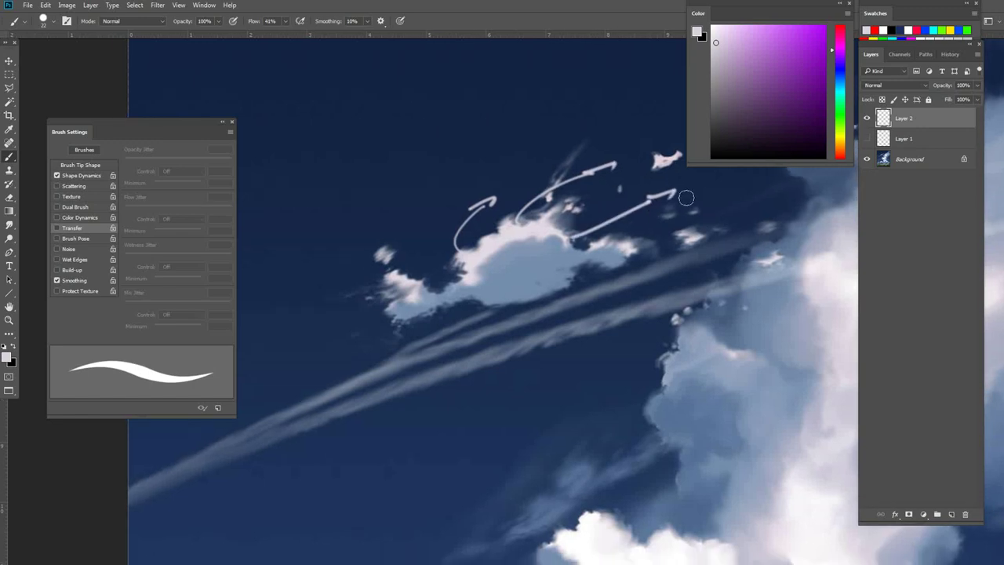
mouse_move(690, 264)
left_mouse_down()
mouse_move(667, 243)
mouse_move(599, 261)
left_mouse_up()
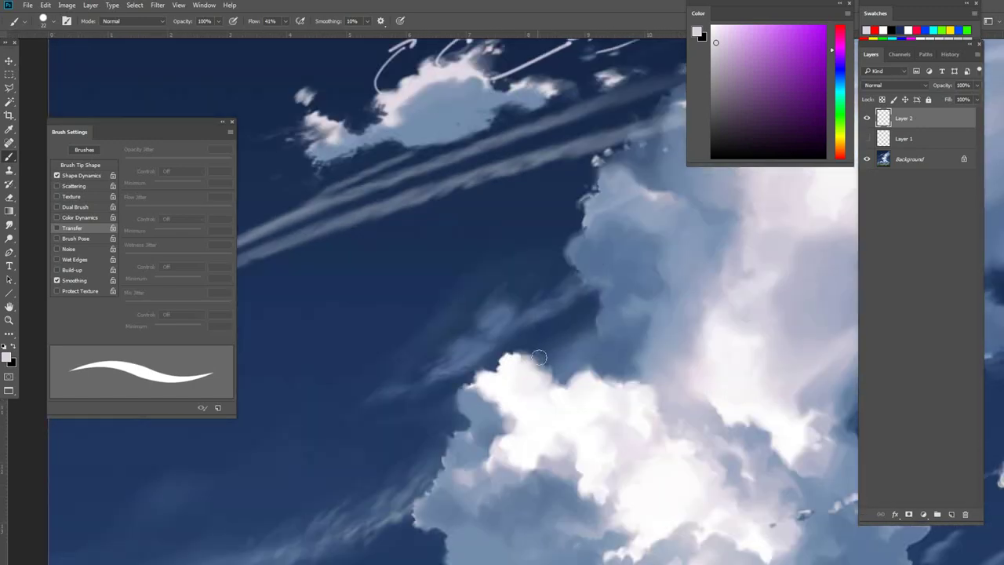
mouse_move(539, 358)
left_mouse_down()
mouse_move(570, 337)
mouse_move(566, 348)
left_mouse_up()
mouse_move(556, 339)
left_mouse_down()
mouse_move(569, 337)
mouse_move(433, 142)
left_mouse_up()
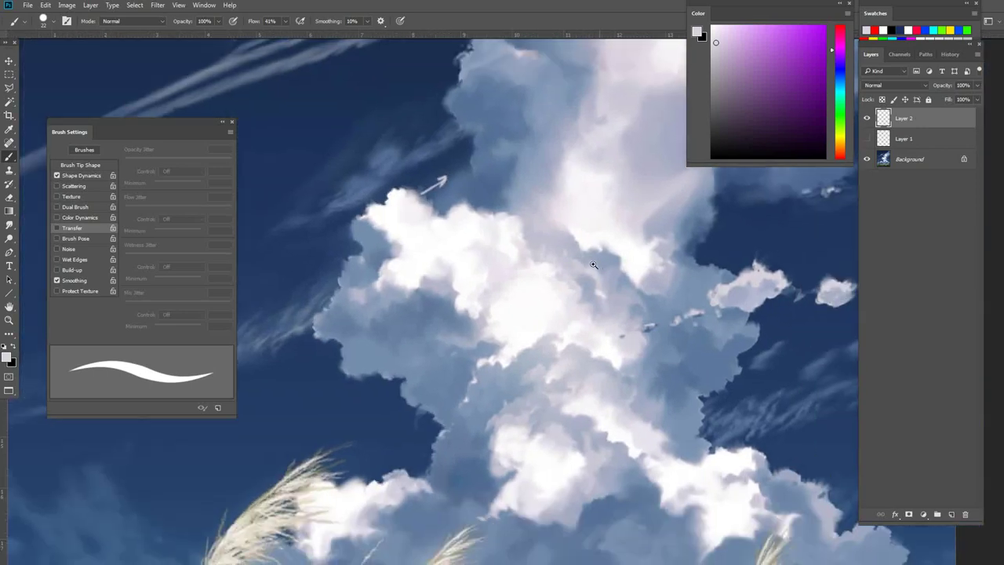
Draw a long pale arrow rising from the grass through the centre of the main cloud.
left_click_drag(593, 265, 566, 270)
left_click_drag(532, 312, 554, 344)
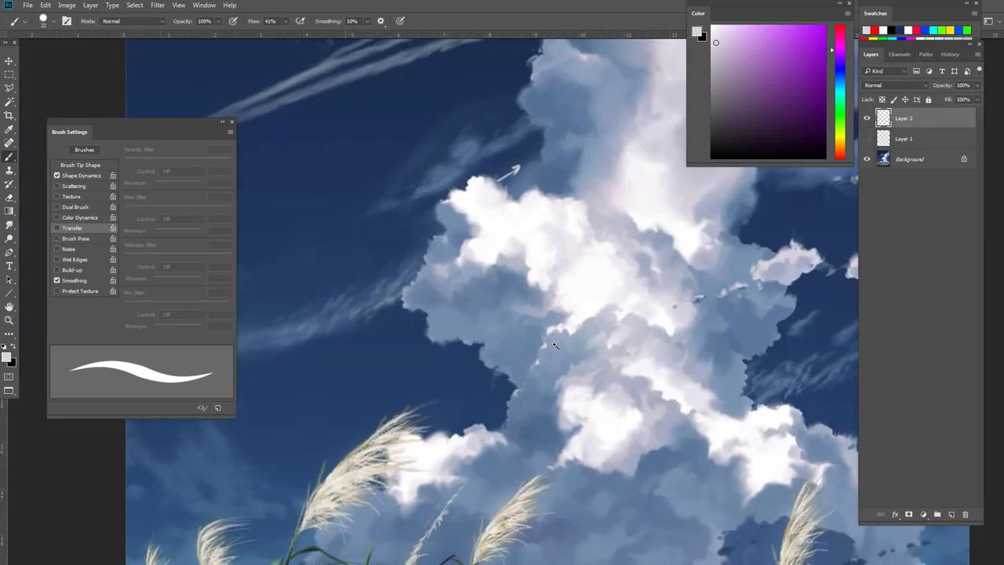
left_click_drag(684, 390, 592, 312)
mouse_move(592, 312)
left_mouse_down()
mouse_move(576, 310)
mouse_move(561, 362)
left_mouse_up()
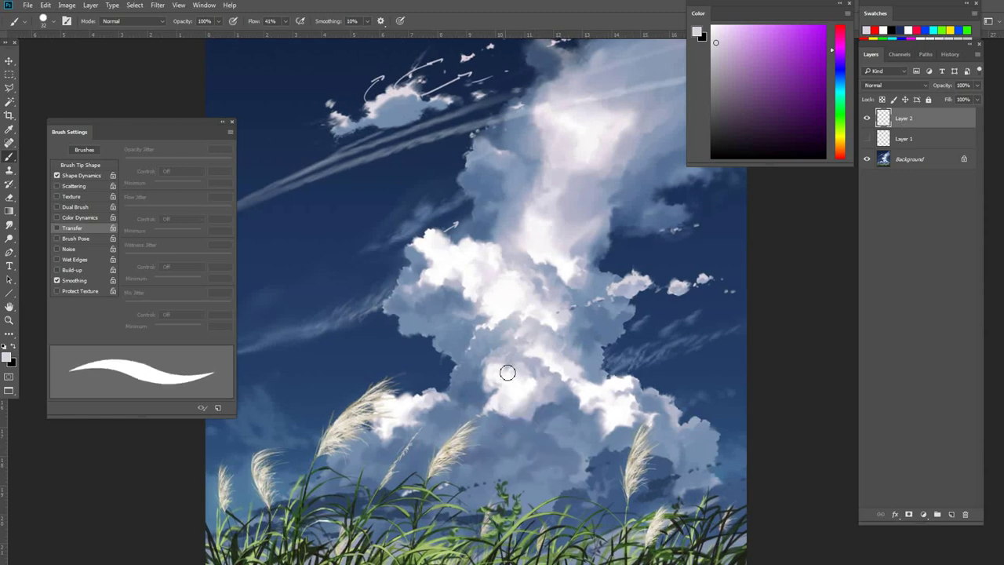
mouse_move(533, 510)
left_mouse_down()
mouse_move(509, 290)
mouse_move(500, 300)
mouse_move(509, 267)
left_mouse_up()
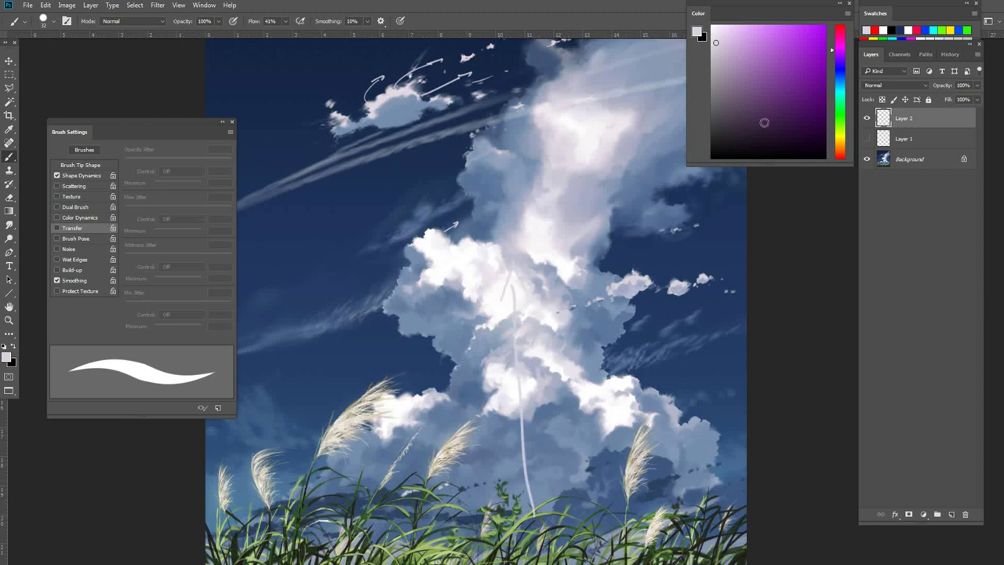
Shift the colour picker's hue to red and draw a long pale arrow curving from the small upper cloud down toward the grass.
left_click_drag(840, 36, 840, 25)
mouse_move(380, 130)
left_mouse_down()
mouse_move(306, 381)
mouse_move(316, 399)
left_mouse_up()
mouse_move(282, 351)
left_mouse_down()
mouse_move(314, 343)
mouse_move(323, 313)
left_mouse_up()
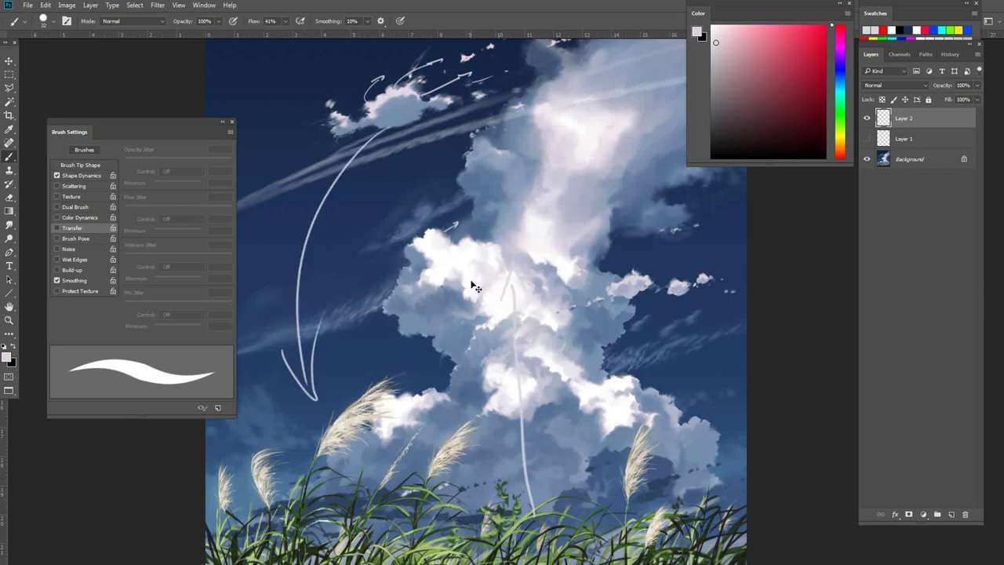
Pick a bright red and draw curved, hooked arrows following the billows up the main cloud's left side.
left_click_drag(439, 323, 465, 342)
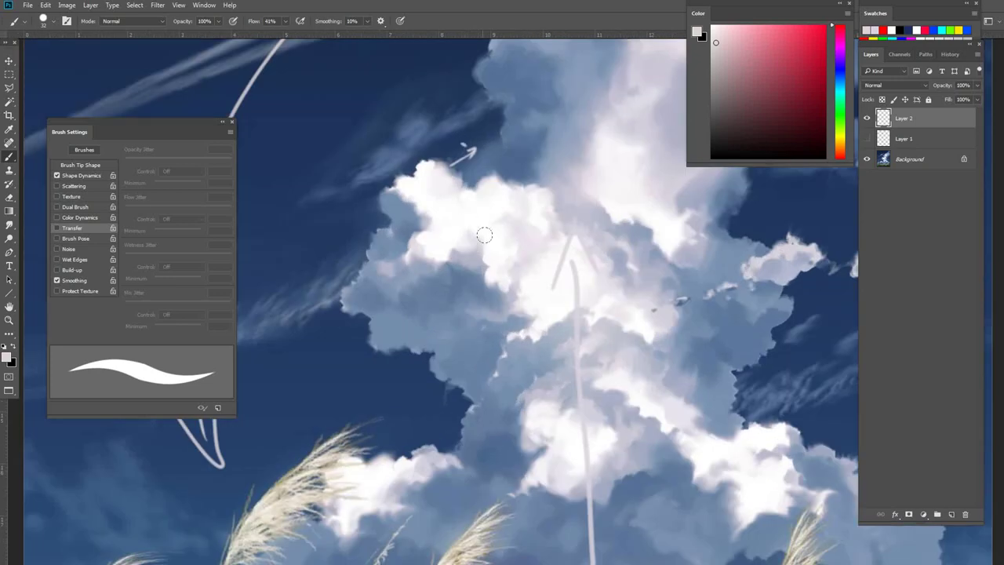
left_click(813, 35)
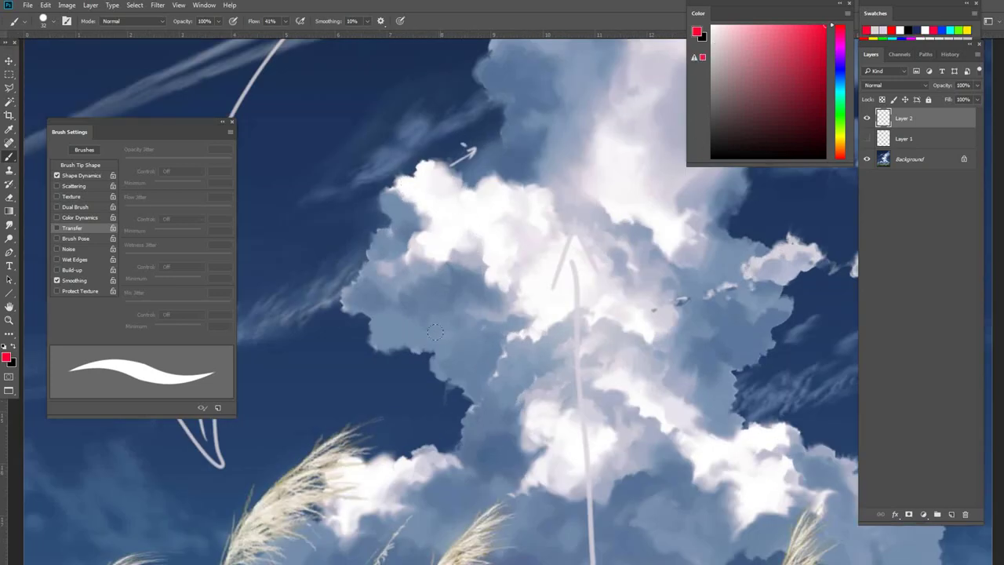
mouse_move(477, 361)
left_mouse_down()
mouse_move(434, 320)
mouse_move(444, 322)
mouse_move(391, 274)
mouse_move(425, 193)
left_mouse_up()
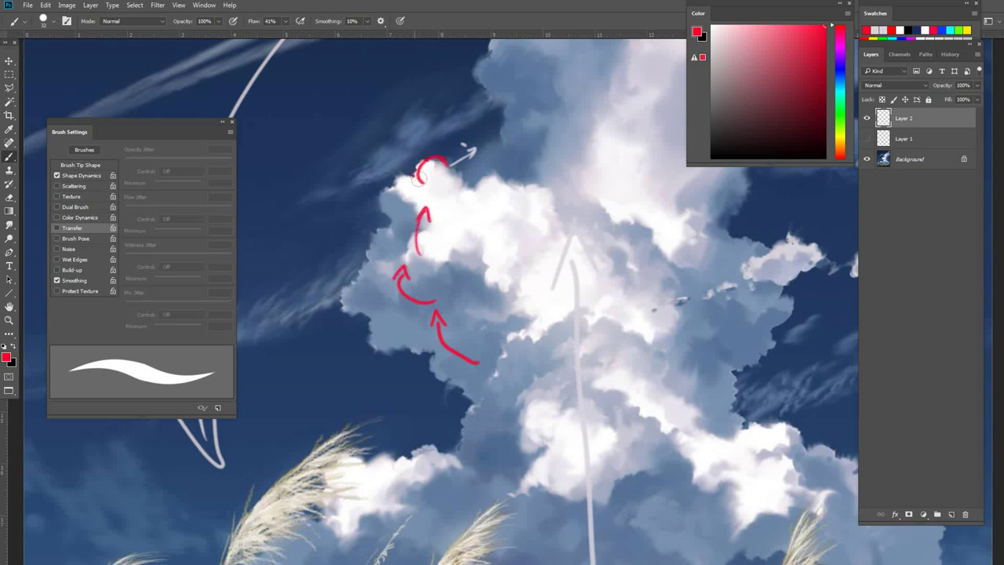
left_click_drag(384, 203, 411, 240)
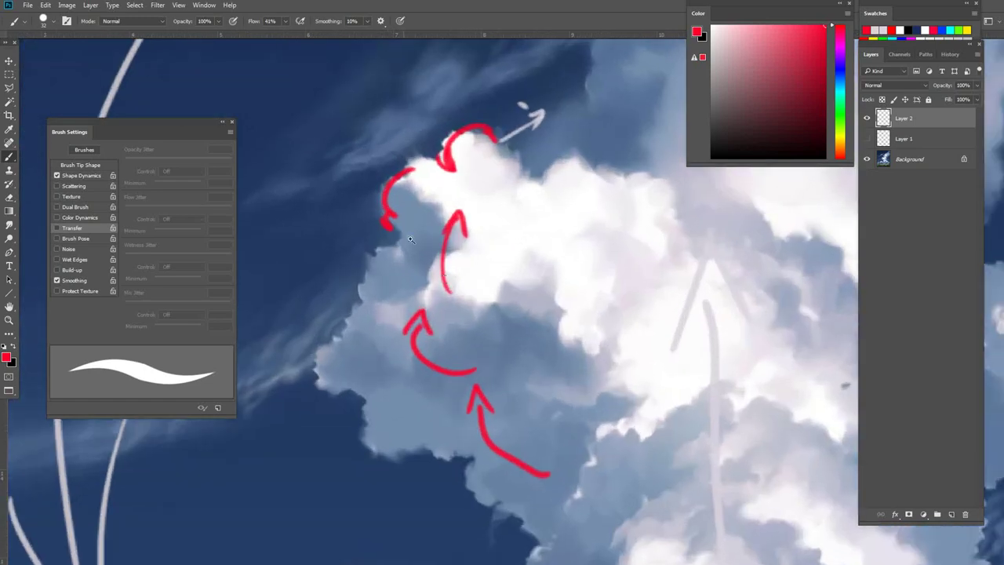
mouse_move(464, 275)
left_mouse_down()
mouse_move(466, 237)
mouse_move(444, 217)
mouse_move(422, 269)
mouse_move(378, 297)
left_mouse_up()
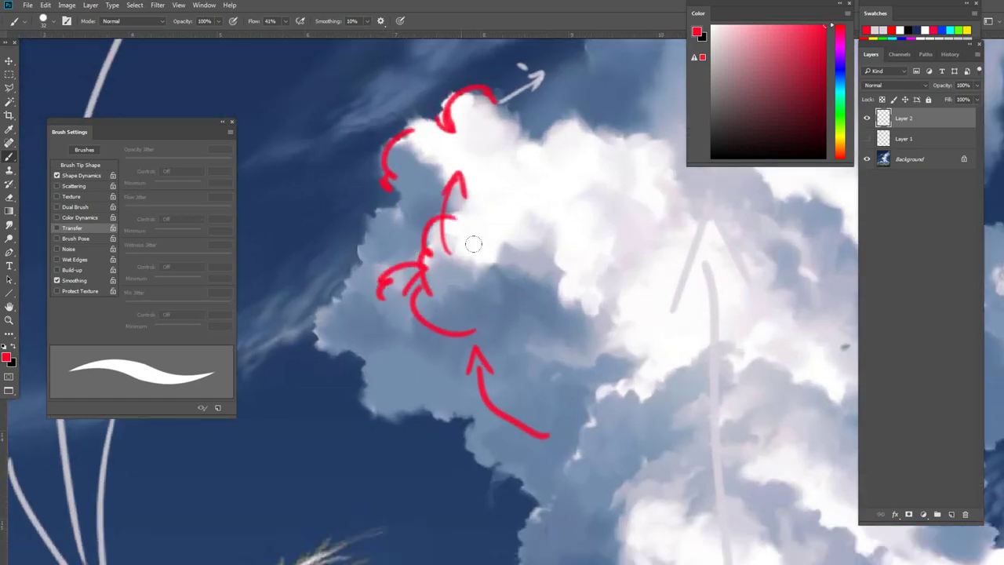
Draw a red curved arrow and a hooked arc over the shaded hollow beneath the main white puff.
mouse_move(499, 267)
left_mouse_down()
mouse_move(522, 231)
mouse_move(555, 243)
left_mouse_up()
mouse_move(515, 311)
left_mouse_down()
mouse_move(516, 262)
mouse_move(535, 292)
left_mouse_up()
left_click_drag(504, 335, 449, 308)
scroll(464, 399, "up", 2)
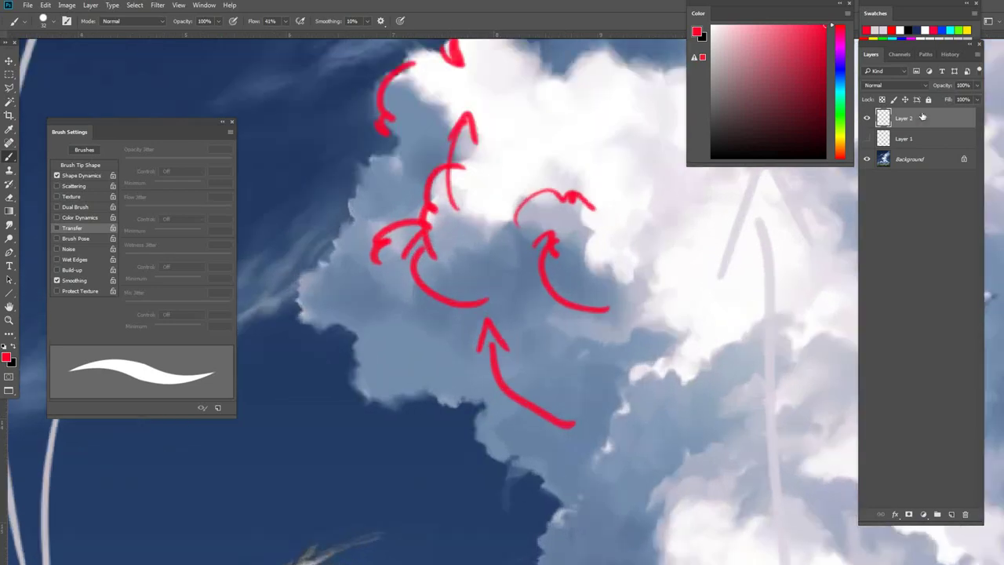
Hide the arrow annotation layer and add a new empty layer above it.
left_click(866, 119)
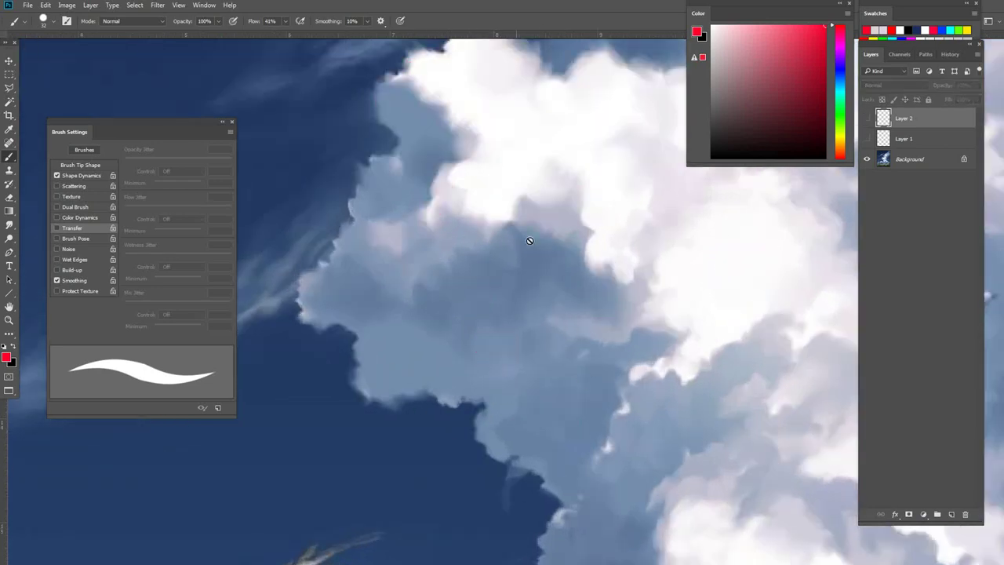
left_click(950, 514)
Choose the 60 px textured brush tip, set its opacity to 73% and shrink it for fine strokes.
right_click(472, 315)
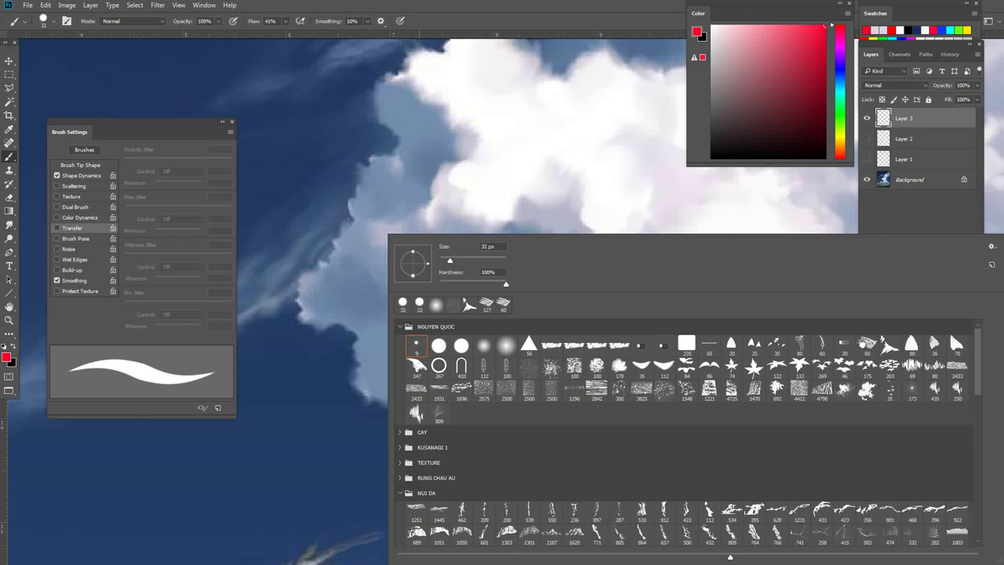
double_click(866, 343)
key("9")
key("7")
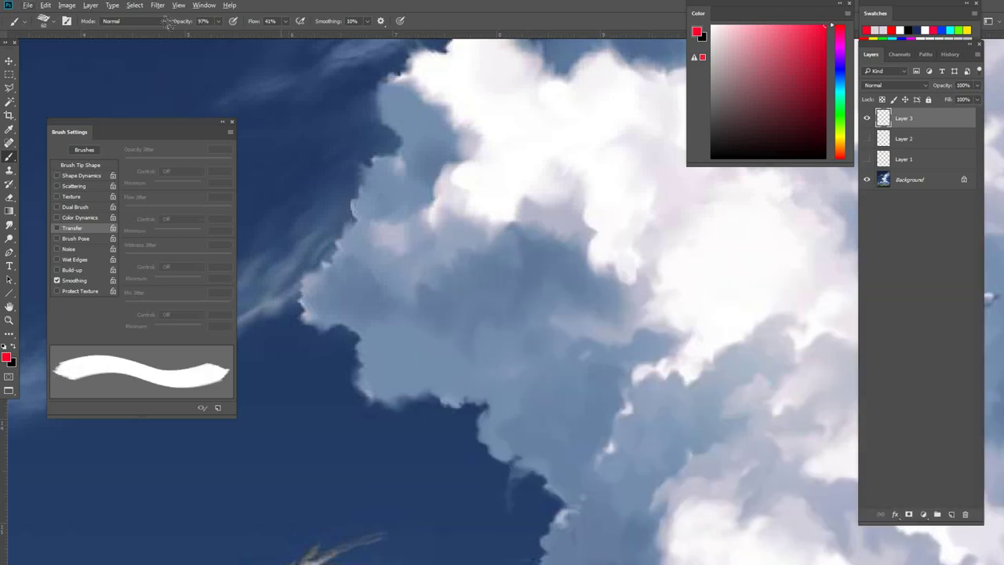
key("7")
key("3")
key("bracketleft")
key("bracketleft")
key("bracketleft")
key("bracketleft")
key("bracketleft")
key("bracketleft")
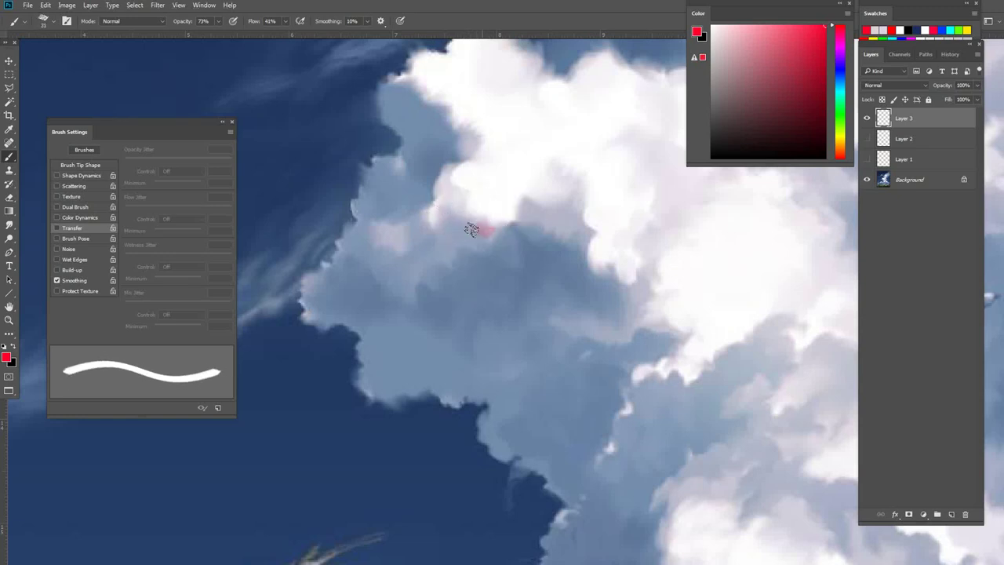
Try faint red strokes along the underside of the white puff and undo them.
mouse_move(480, 226)
left_mouse_down()
mouse_move(500, 187)
mouse_move(497, 134)
mouse_move(526, 112)
mouse_move(541, 115)
left_mouse_up()
key("ctrl+alt+z")
key("ctrl+alt+z")
key("ctrl+alt+z")
Switch to the Smudge tool and give it the 60 px textured brush tip.
right_click(10, 226)
left_click(55, 240)
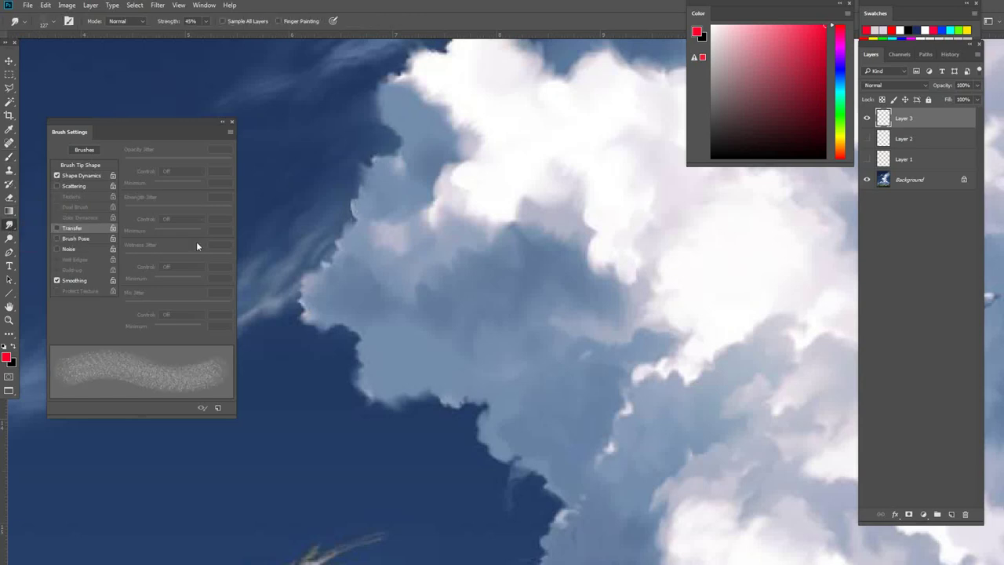
right_click(389, 198)
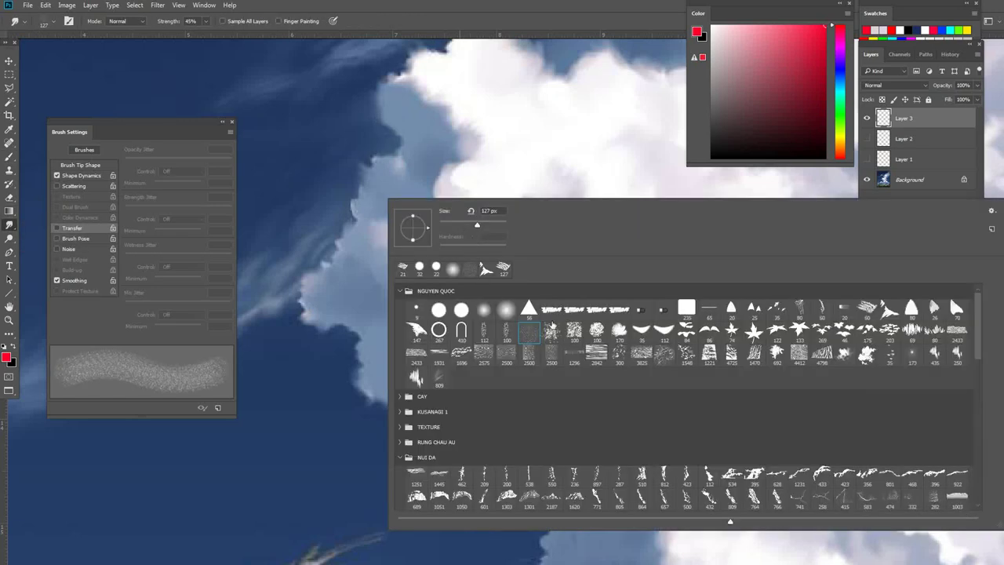
left_click(866, 310)
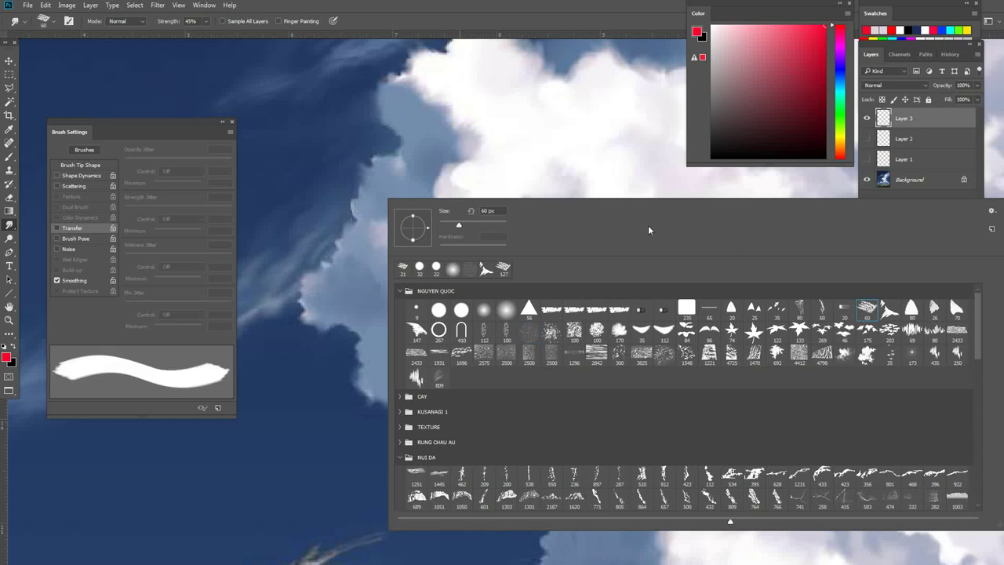
left_click_drag(472, 160, 468, 160)
scroll(506, 355, "down", 3)
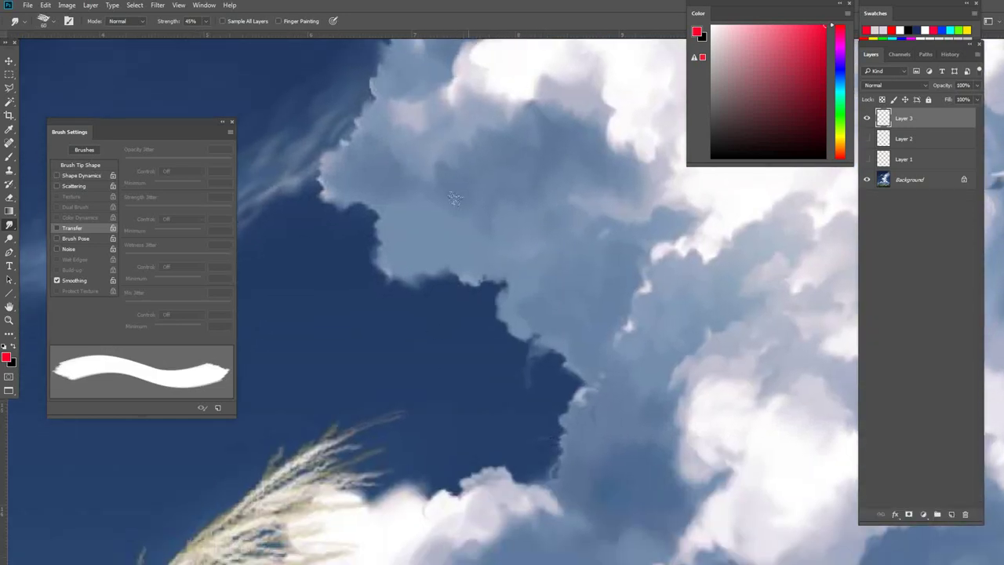
scroll(538, 230, "up", 3)
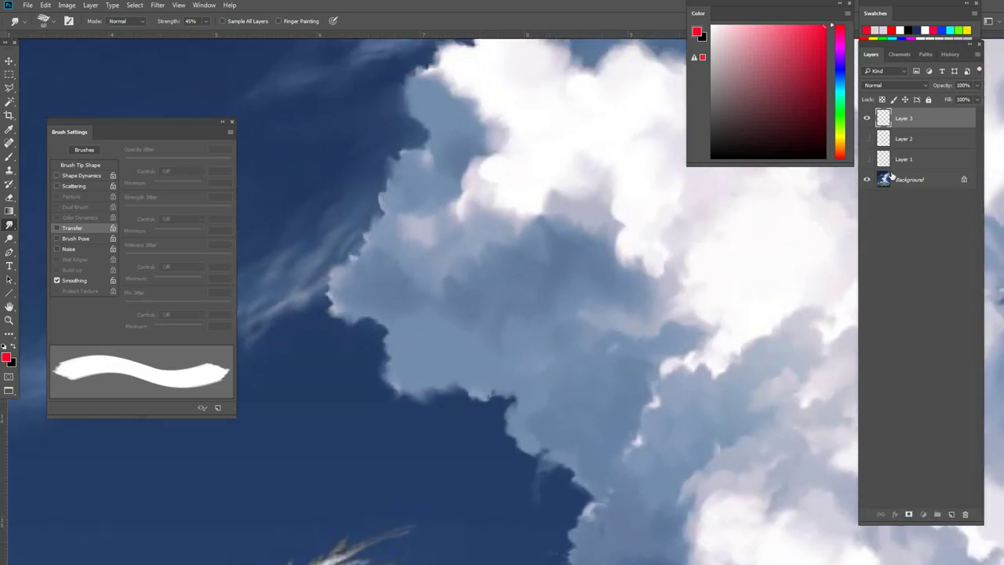
Smudge curved swirls through the white puff and its shaded underside on the Background layer at 100% strength.
left_click(892, 176)
scroll(544, 262, "up", 2)
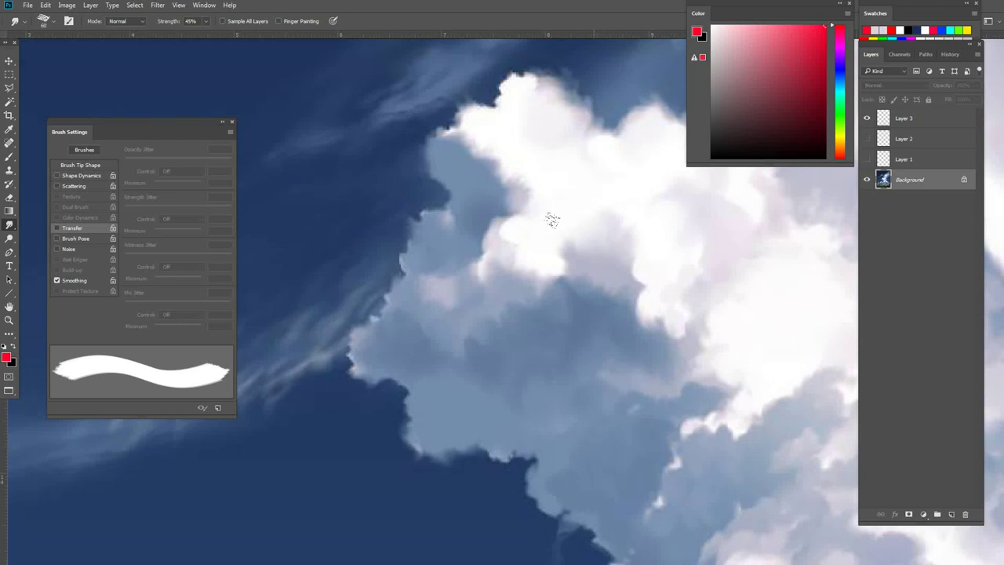
key("7")
key("8")
mouse_move(594, 242)
left_mouse_down()
mouse_move(568, 201)
mouse_move(592, 188)
mouse_move(587, 170)
mouse_move(582, 215)
mouse_move(616, 191)
mouse_move(596, 166)
mouse_move(631, 154)
left_mouse_up()
mouse_move(597, 291)
left_mouse_down()
mouse_move(670, 293)
mouse_move(592, 243)
mouse_move(515, 265)
mouse_move(587, 318)
mouse_move(510, 227)
mouse_move(658, 235)
left_mouse_up()
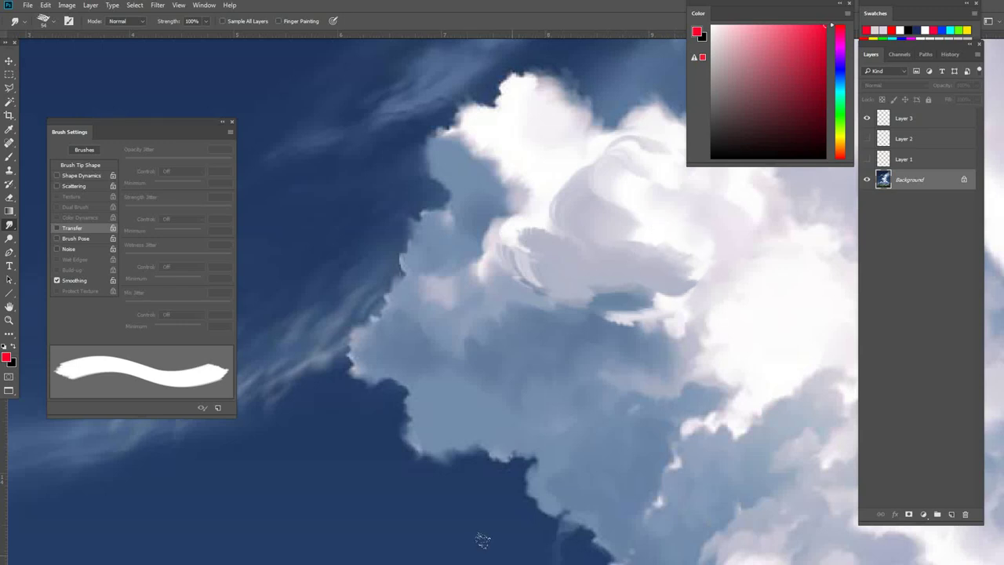
left_click_drag(741, 239, 685, 247)
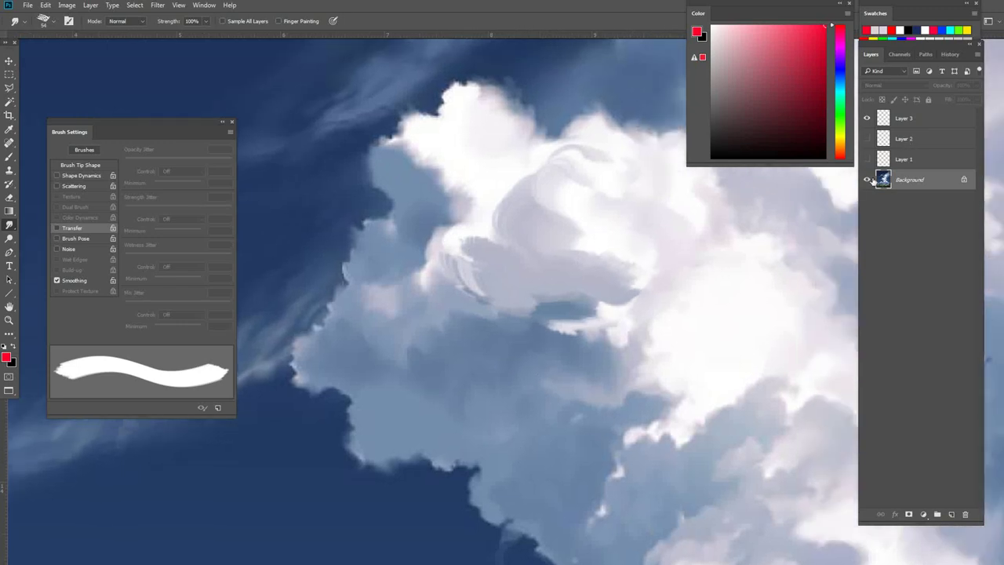
Show the document's history and smudge a curved blue-grey stroke up through the lower central white puff.
left_click(949, 54)
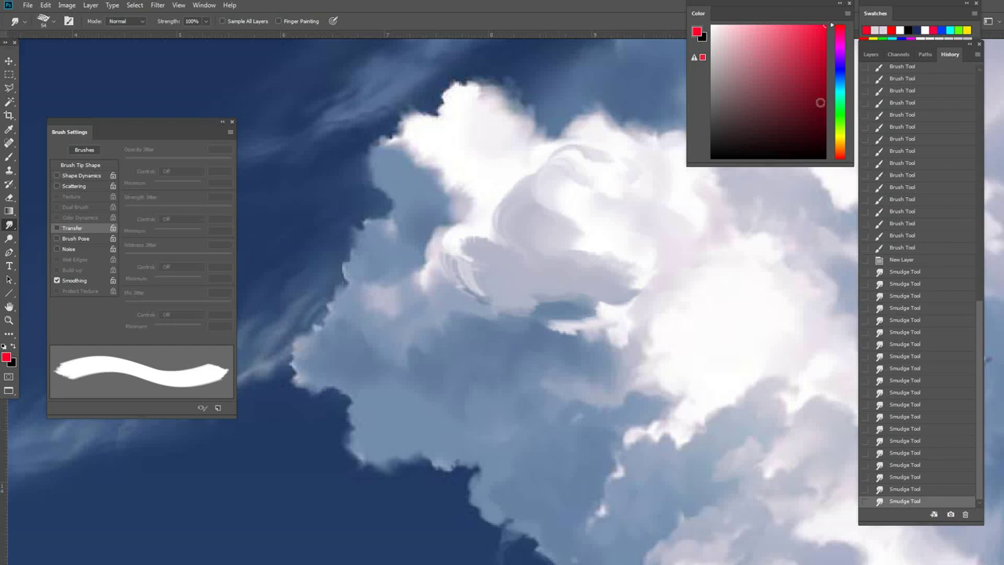
left_click_drag(760, 380, 520, 282)
scroll(557, 286, "down", 4)
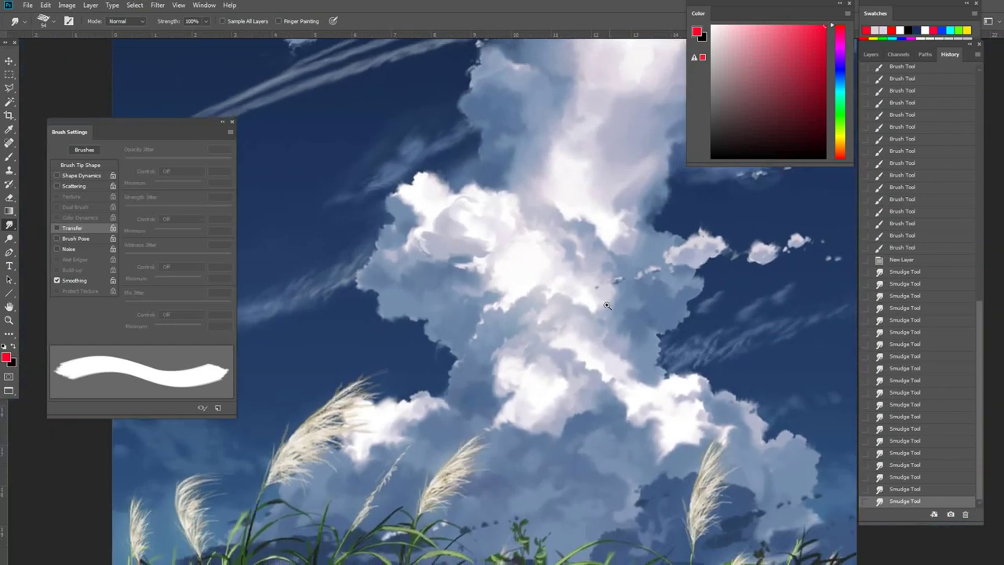
scroll(592, 276, "down", 2)
key("ctrl+plus")
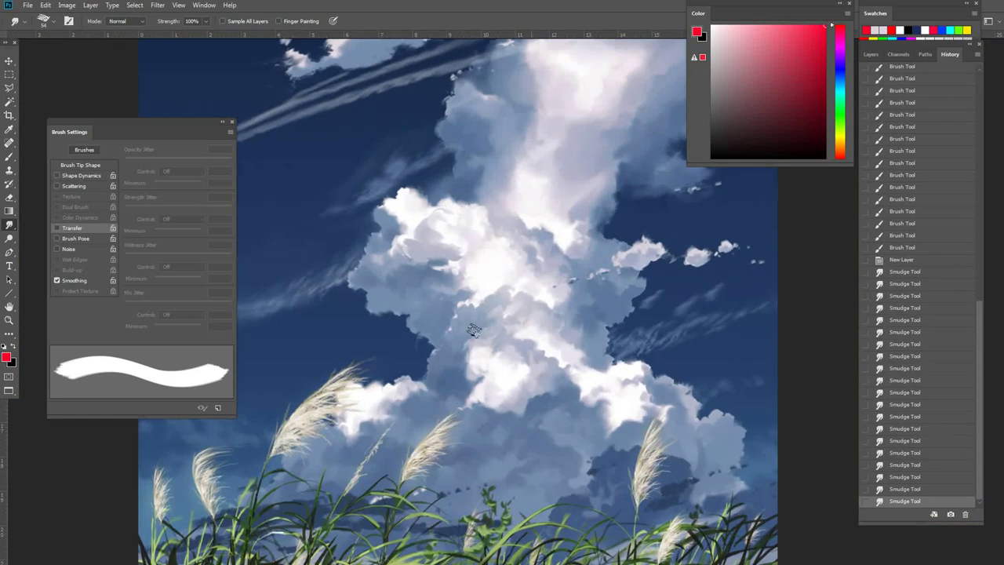
mouse_move(514, 473)
left_mouse_down()
mouse_move(483, 396)
mouse_move(491, 336)
mouse_move(525, 319)
left_mouse_up()
scroll(593, 393, "down", 1)
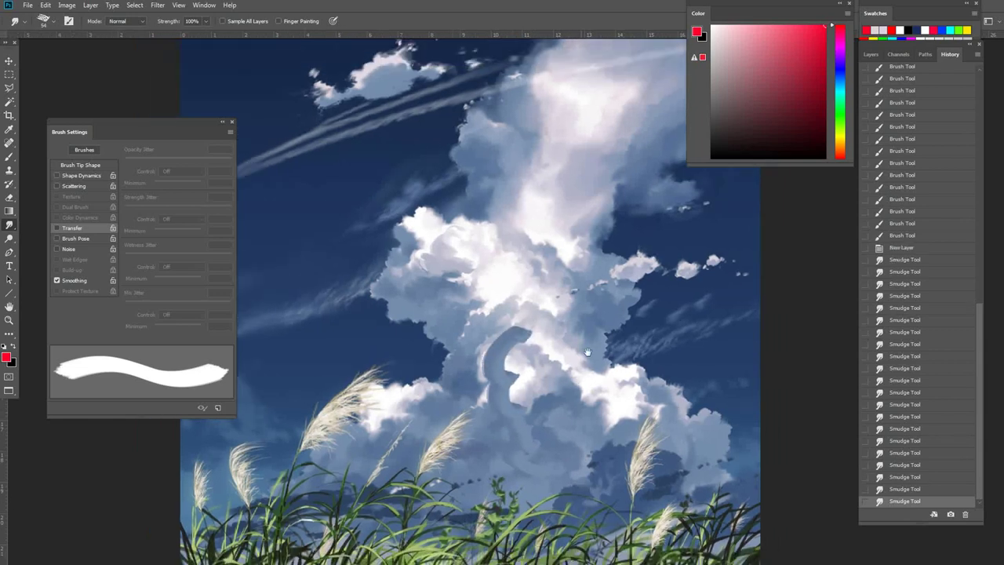
left_click_drag(711, 276, 706, 263)
key("ctrl+minus")
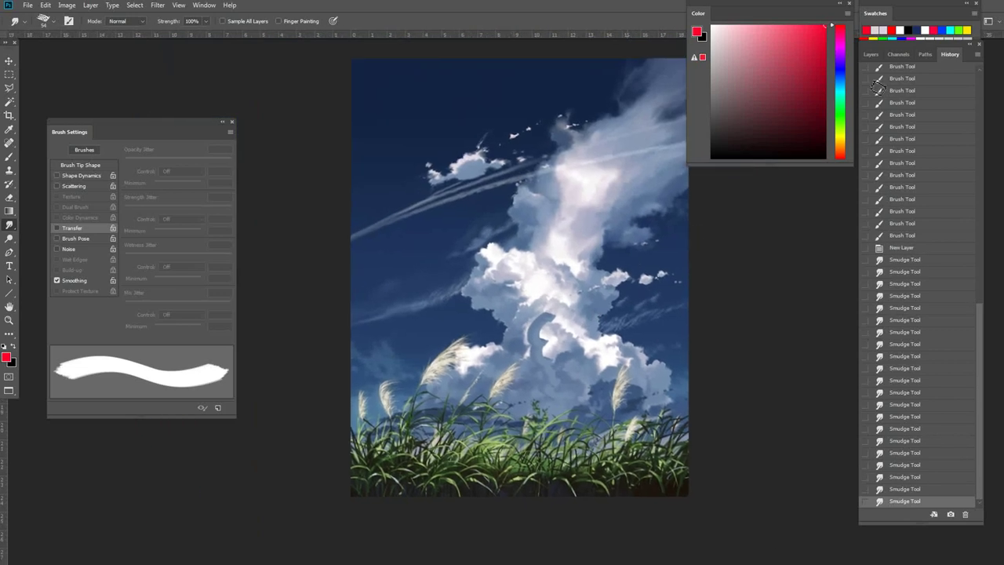
Close the towering-cloud painting without saving and move the cloud-types chart over the blank document.
left_click(869, 55)
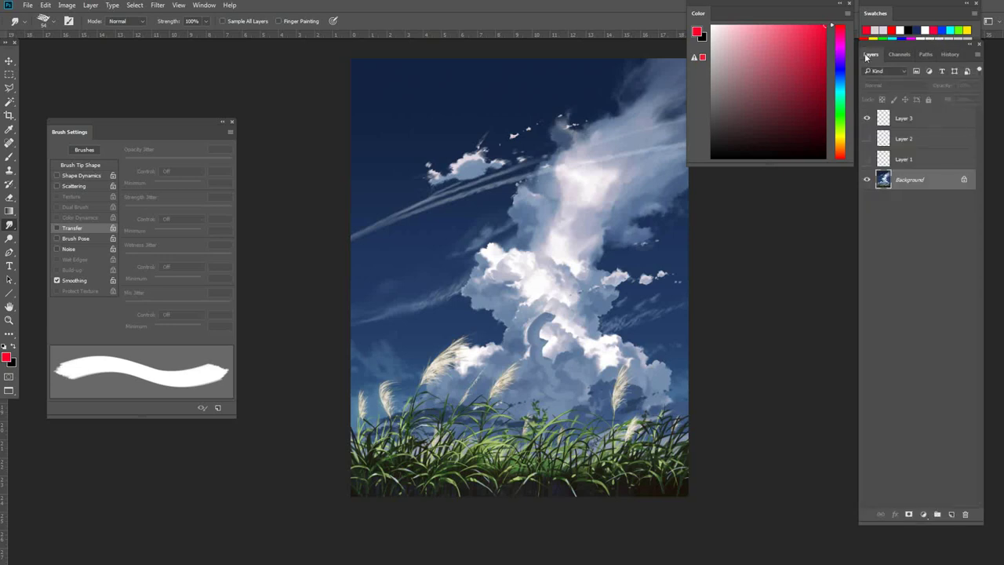
key("f")
key("f")
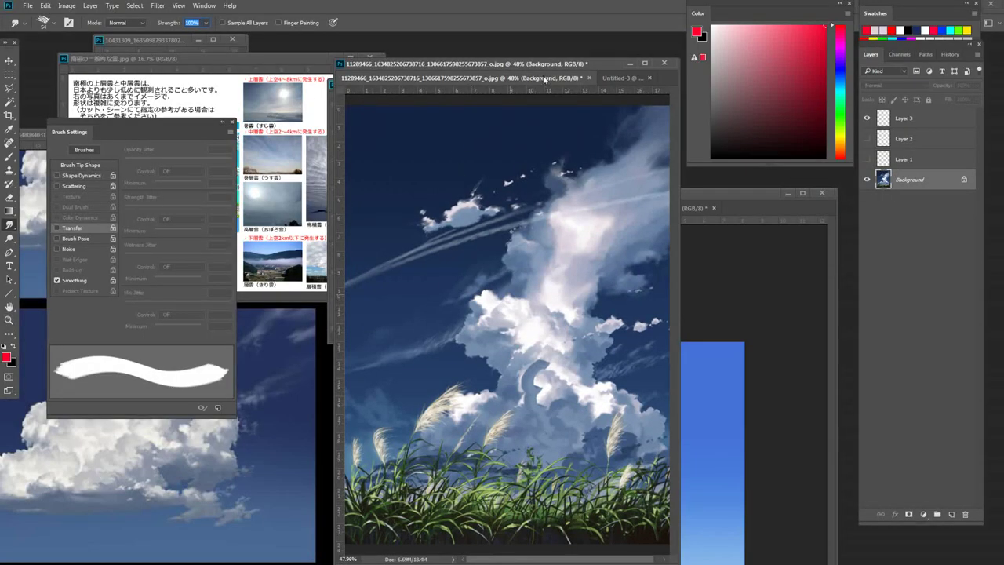
left_click_drag(544, 81, 541, 160)
left_click(661, 157)
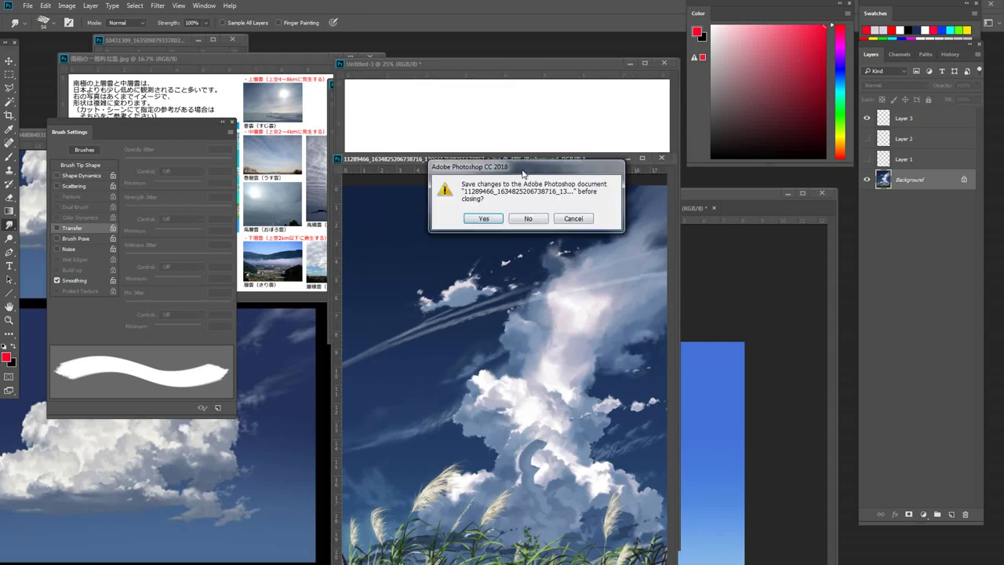
left_click(528, 219)
left_click_drag(196, 58, 508, 131)
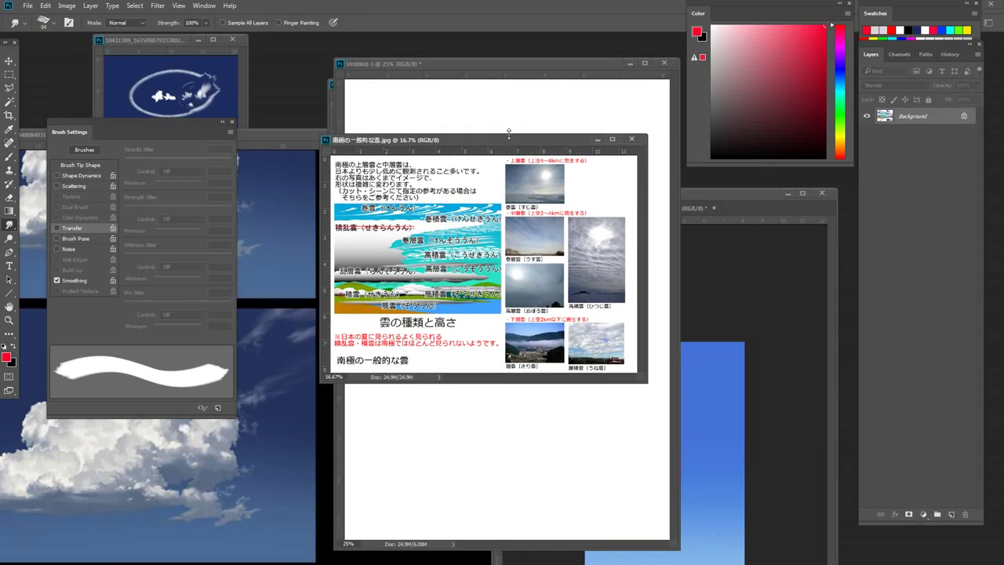
Enlarge the cloud-types chart to 33.3%, place it in its own floating window and add a new layer.
key("ctrl+plus")
key("ctrl+plus")
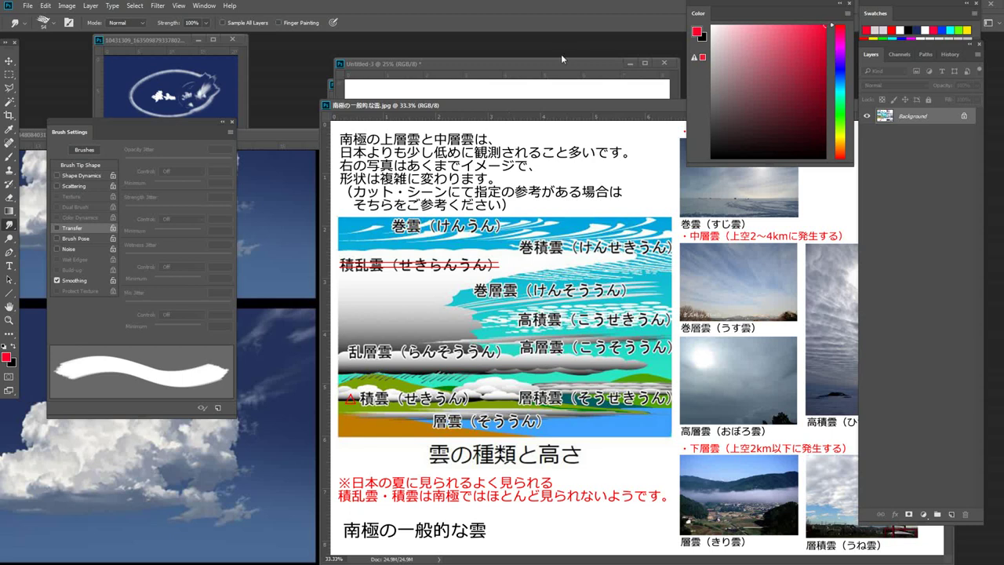
left_click_drag(564, 105, 533, 52)
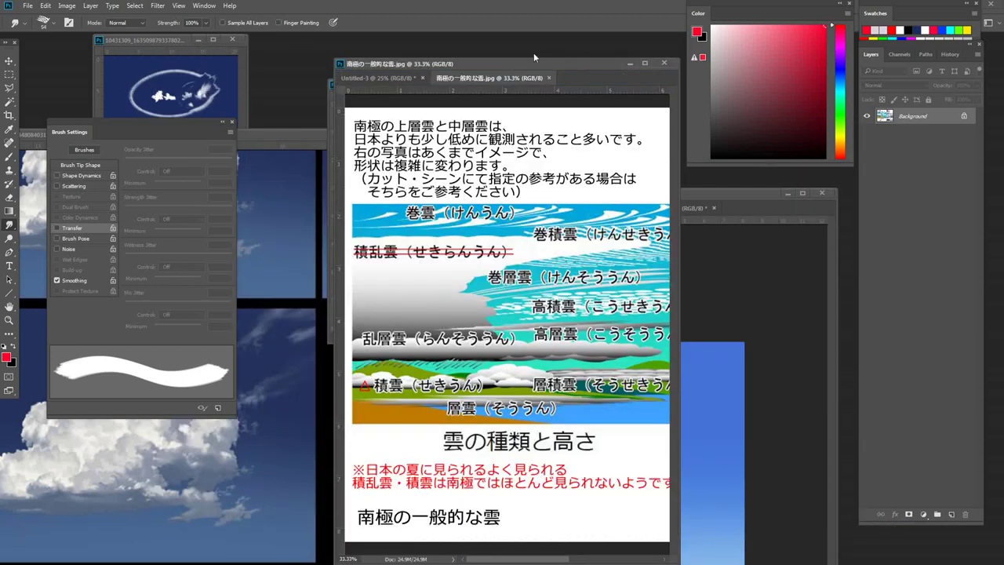
left_click_drag(492, 79, 314, 49)
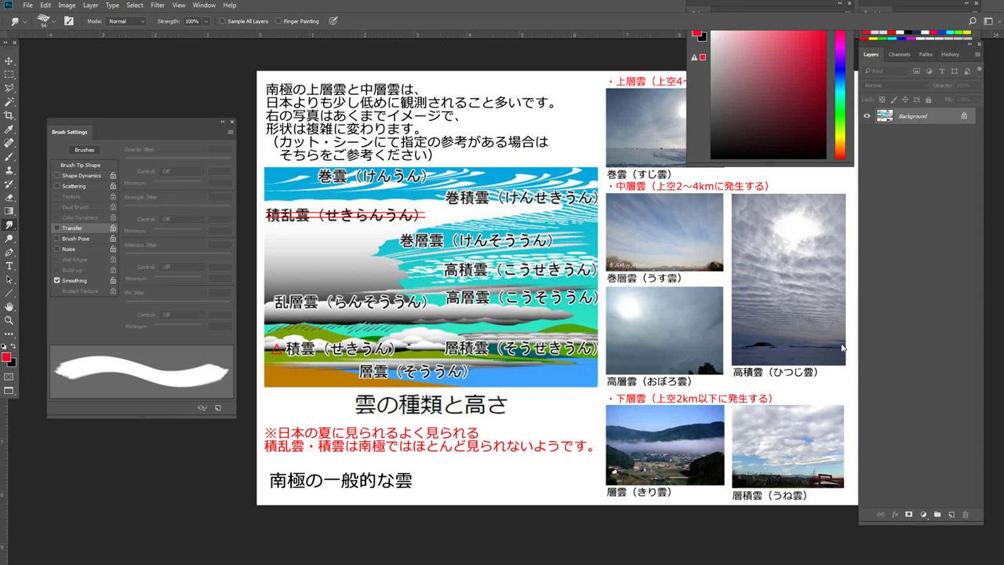
left_click_drag(549, 258, 543, 256)
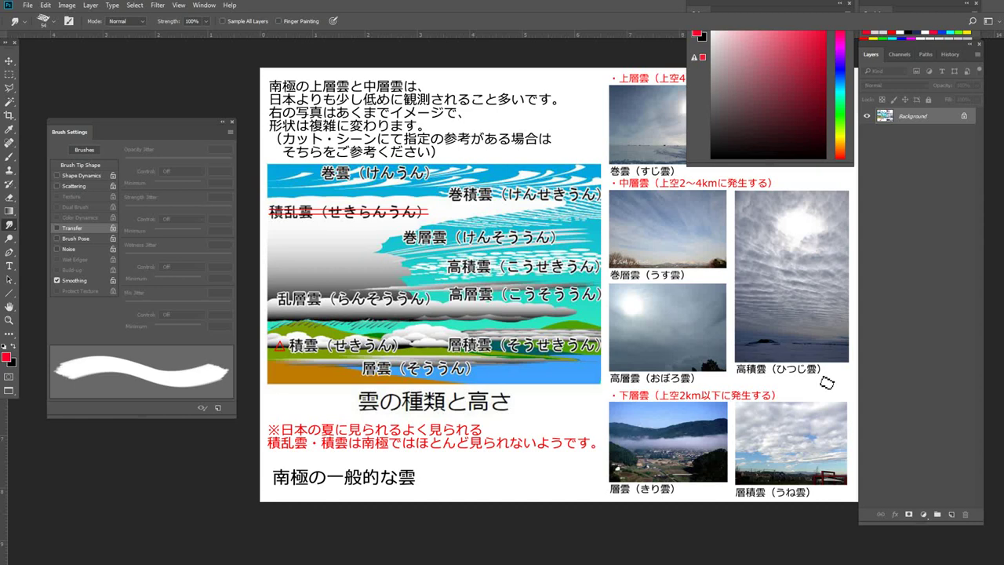
left_click(953, 514)
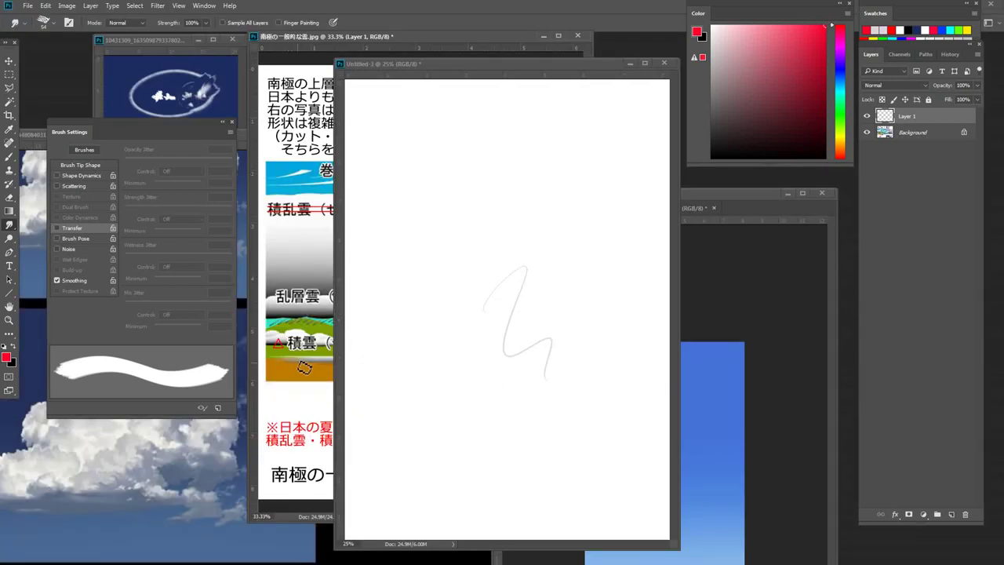
Close the untitled blank document without saving and bring the step-by-step cloud painting sheet into the middle of the workspace.
left_click(110, 496)
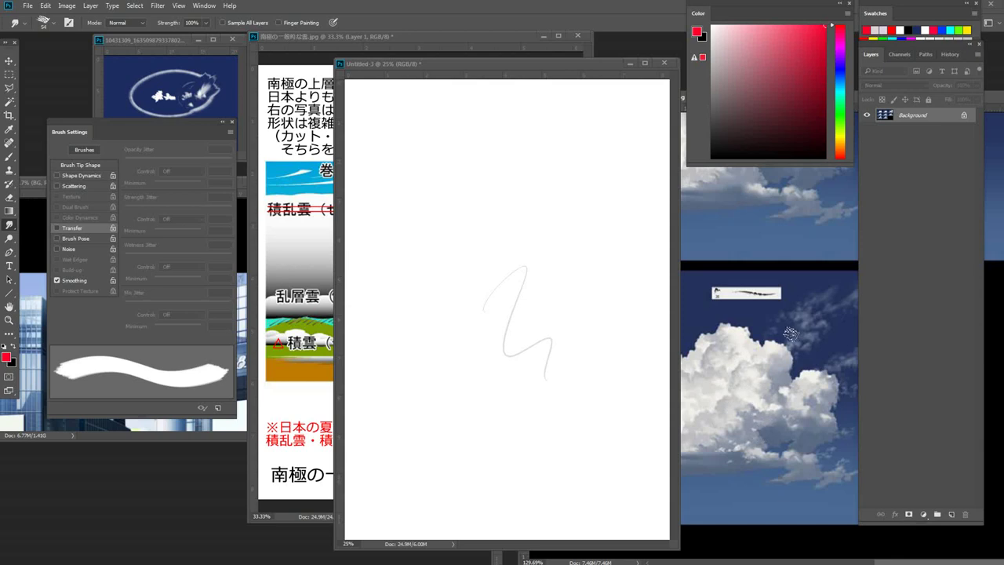
left_click_drag(593, 63, 333, 163)
left_click(406, 165)
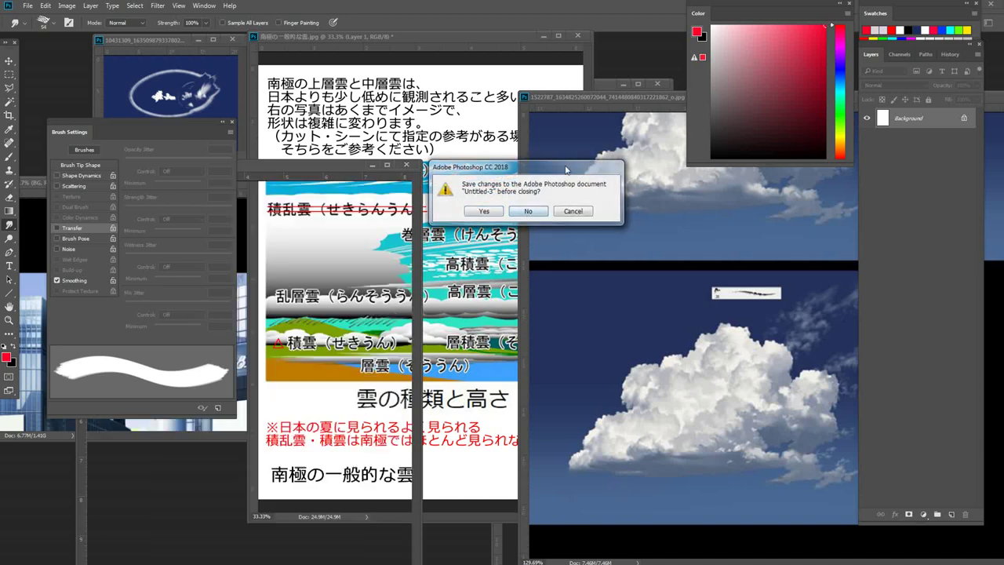
left_click(528, 211)
left_click_drag(596, 97, 285, 76)
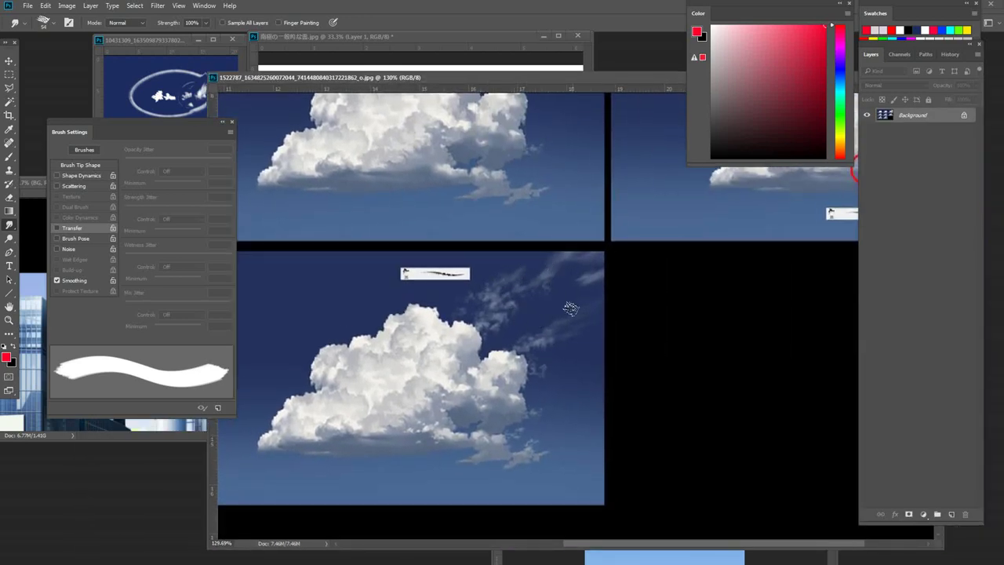
Add a new layer and brush red strokes over the shaded folds and underside of the final-stage cloud.
left_click(946, 515)
key("b")
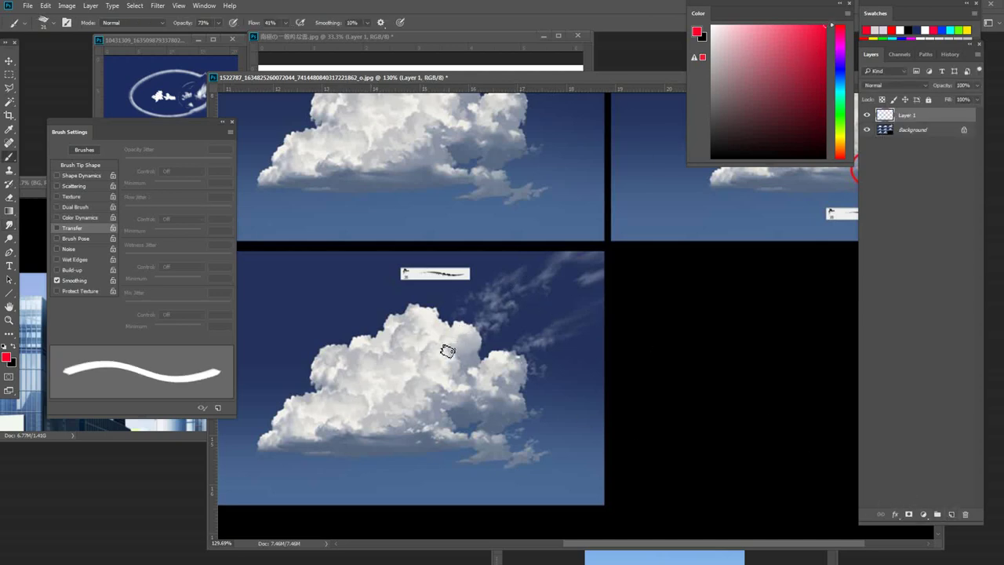
mouse_move(443, 343)
left_mouse_down()
mouse_move(385, 400)
mouse_move(444, 379)
mouse_move(456, 350)
mouse_move(460, 372)
mouse_move(530, 388)
left_mouse_up()
left_click_drag(392, 428, 541, 407)
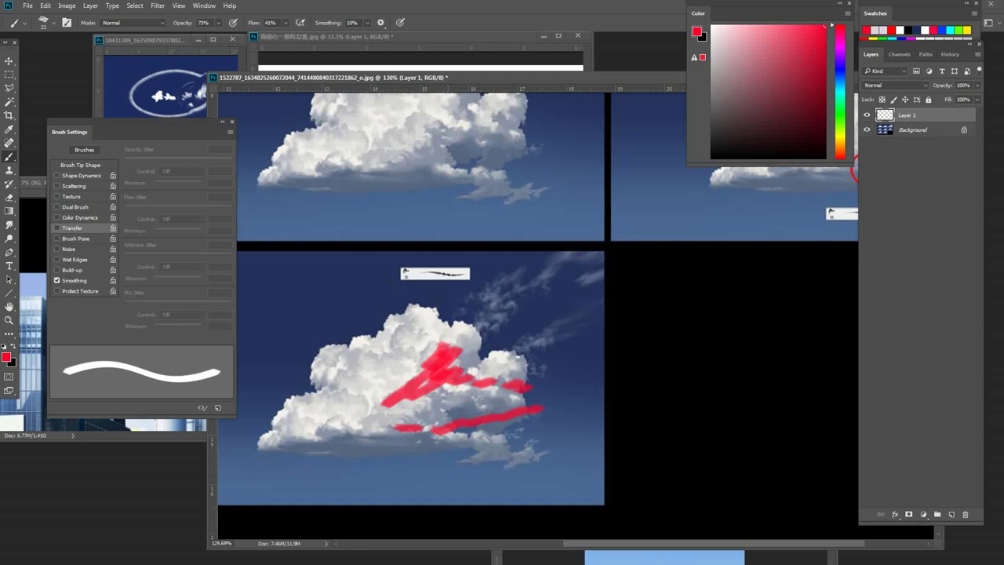
Undo all the red strokes on the final-stage cloud together with the new layer.
key("ctrl+alt+z")
key("ctrl+alt+z")
key("ctrl+alt+z")
key("ctrl+alt+z")
key("ctrl+alt+z")
key("ctrl+alt+z")
key("ctrl+alt+z")
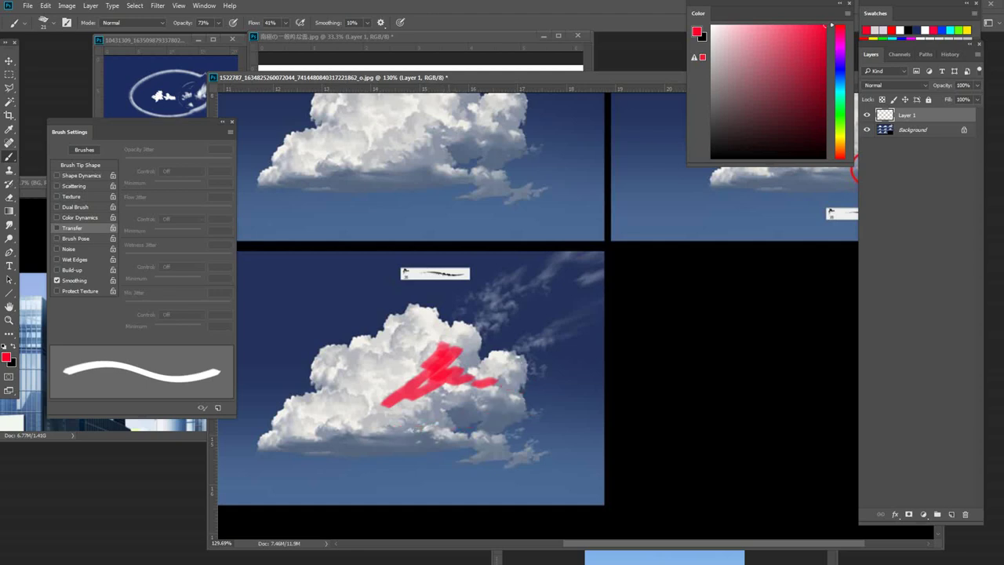
key("ctrl+alt+z")
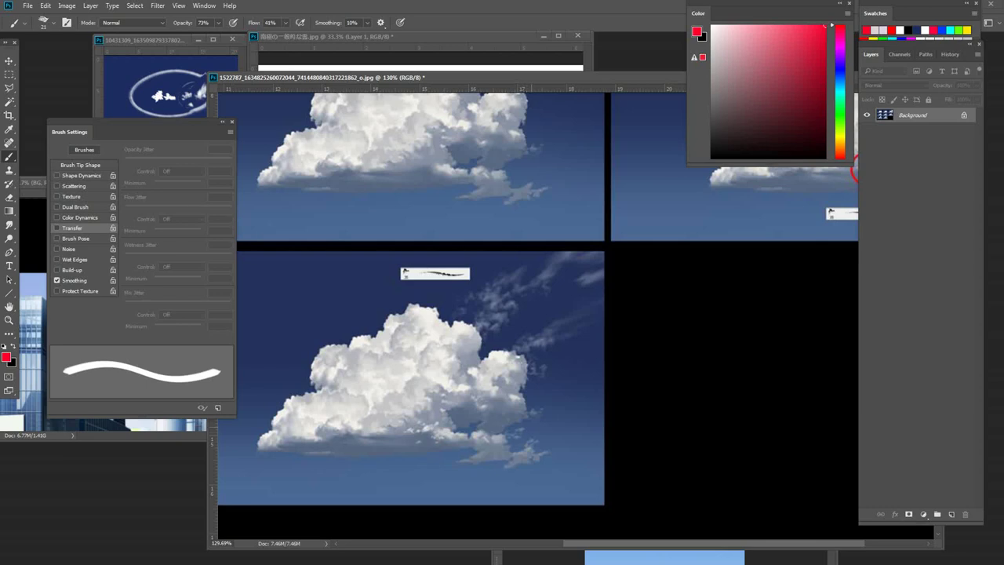
Survey all stages of the cloud painting sheet and examine the SMUDGE TOOL stage up close.
scroll(758, 504, "down", 5)
left_click_drag(541, 77, 478, 76)
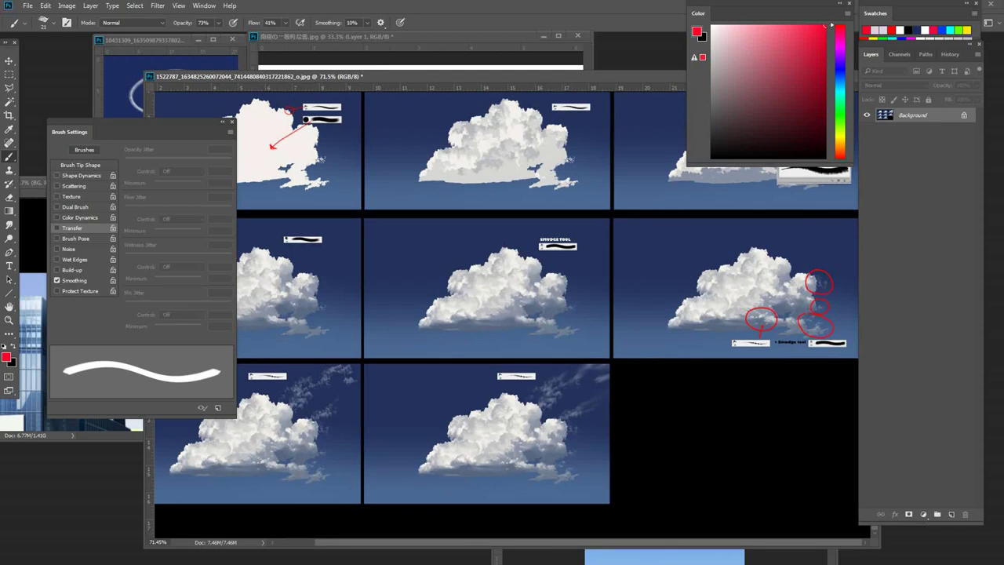
key("ctrl+minus")
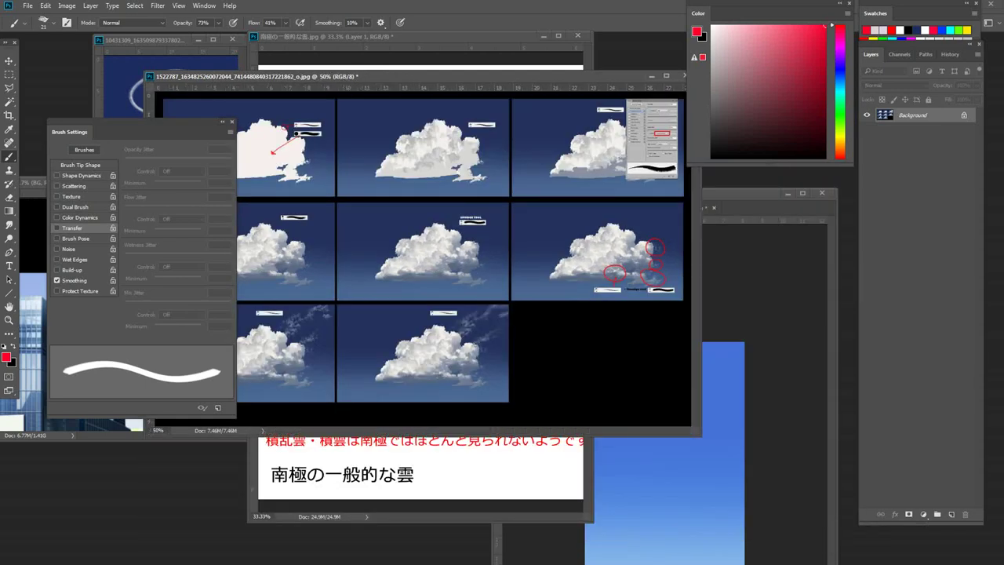
key("ctrl+plus")
key("ctrl+plus")
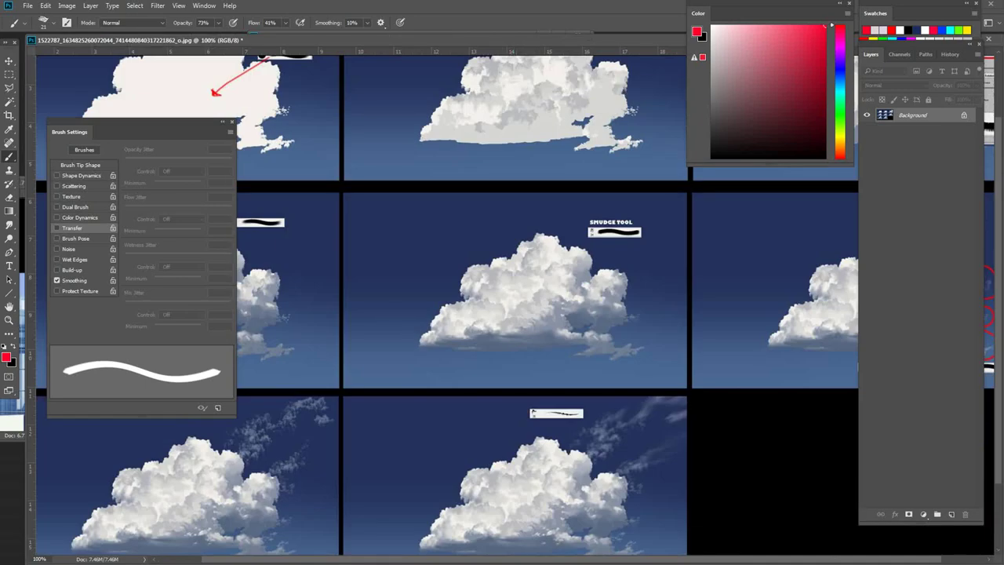
left_click_drag(426, 40, 543, 96)
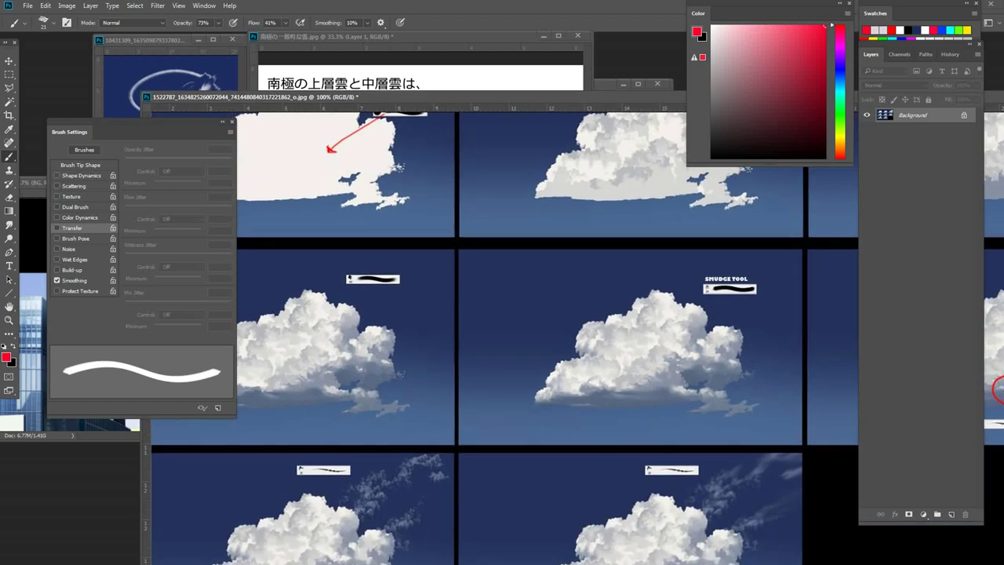
left_click_drag(551, 351, 616, 359)
left_click_drag(617, 358, 442, 358)
Add a new layer and paint a solid red dome beside the SMUDGE TOOL cloud with the 66 px textured brush.
left_click(951, 513)
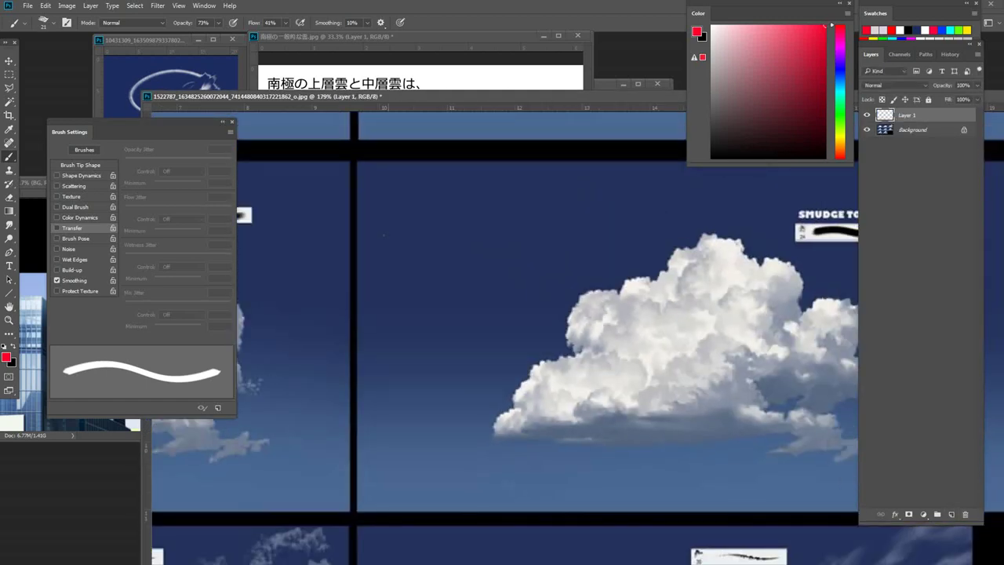
right_click(383, 235)
double_click(942, 330)
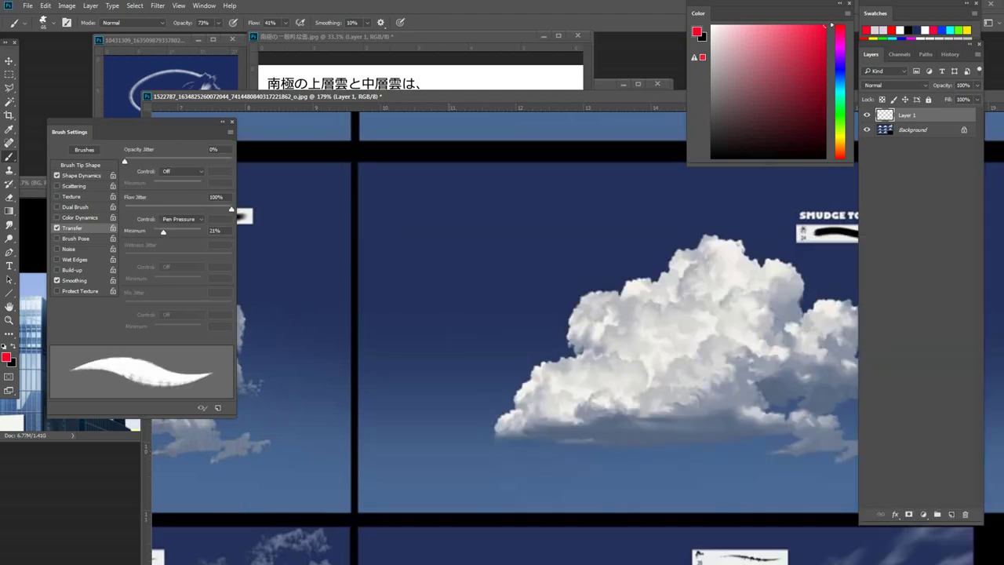
mouse_move(447, 351)
left_mouse_down()
mouse_move(423, 309)
mouse_move(541, 232)
mouse_move(599, 278)
mouse_move(431, 270)
mouse_move(447, 337)
mouse_move(504, 239)
mouse_move(573, 236)
mouse_move(471, 333)
mouse_move(541, 290)
left_mouse_up()
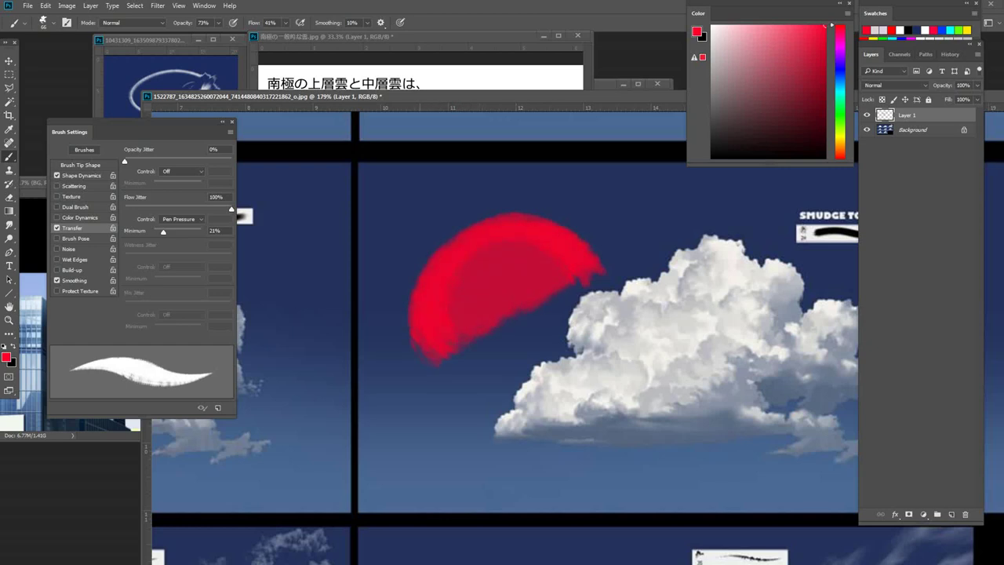
Draw a thin red arc above the SMUDGE TOOL cloud and break up its inner side with jagged billow strokes.
left_click_drag(618, 313, 527, 333)
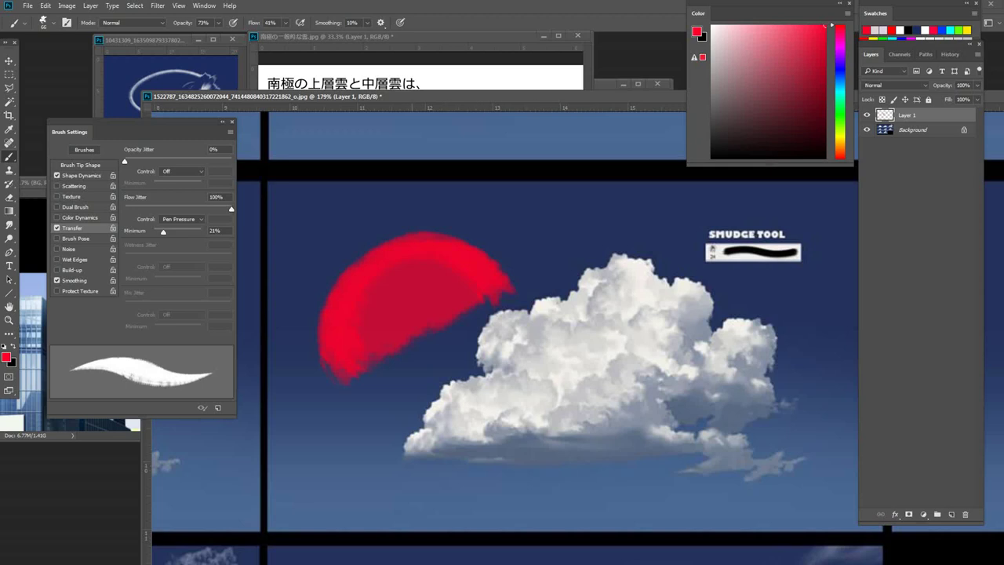
left_click_drag(525, 329, 521, 333)
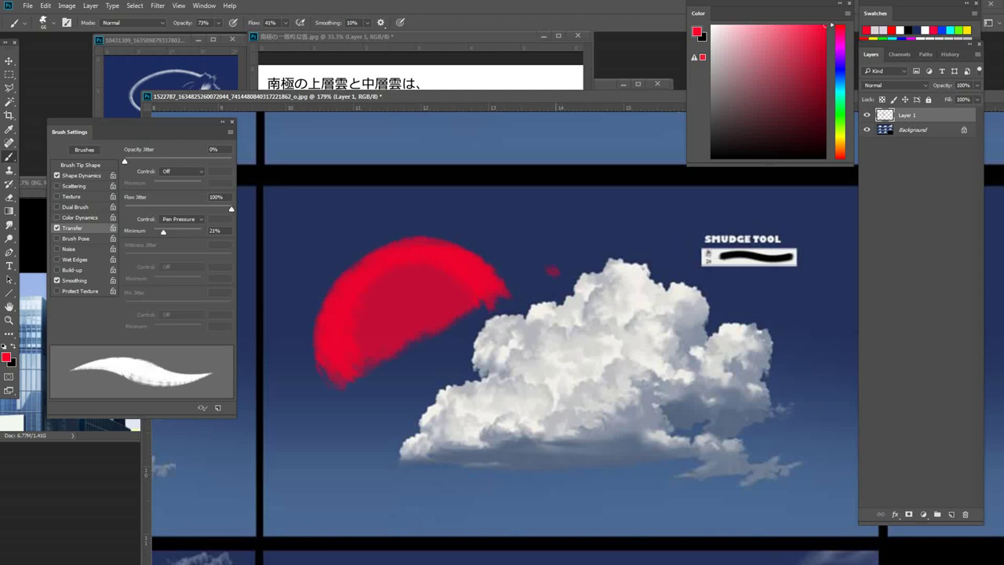
mouse_move(550, 253)
left_mouse_down()
mouse_move(538, 192)
mouse_move(624, 135)
mouse_move(687, 144)
mouse_move(730, 185)
left_mouse_up()
left_click_drag(549, 314, 510, 338)
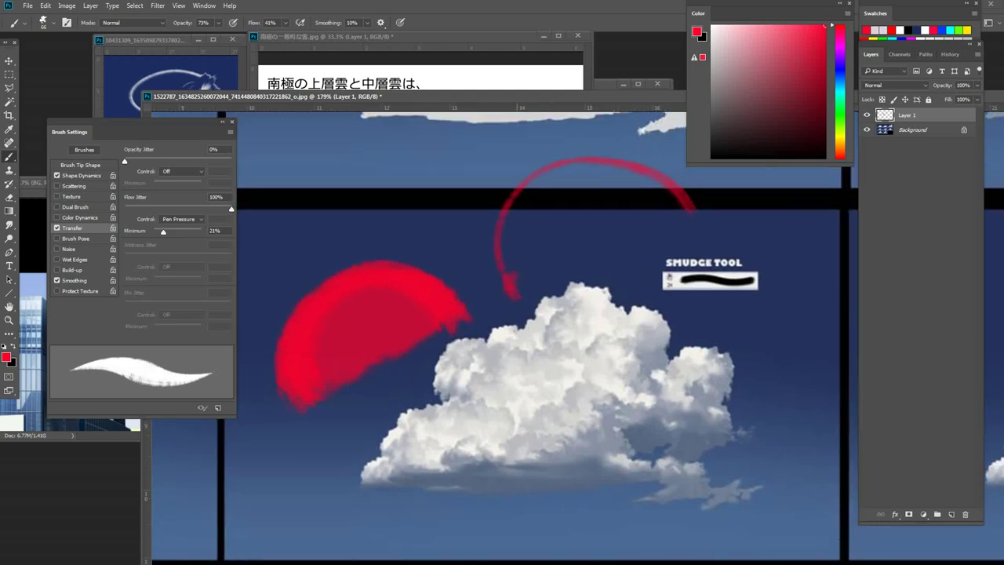
mouse_move(518, 274)
left_mouse_down()
mouse_move(547, 254)
mouse_move(518, 235)
mouse_move(533, 208)
mouse_move(573, 205)
mouse_move(548, 174)
mouse_move(580, 161)
mouse_move(611, 166)
mouse_move(622, 192)
mouse_move(693, 212)
left_mouse_up()
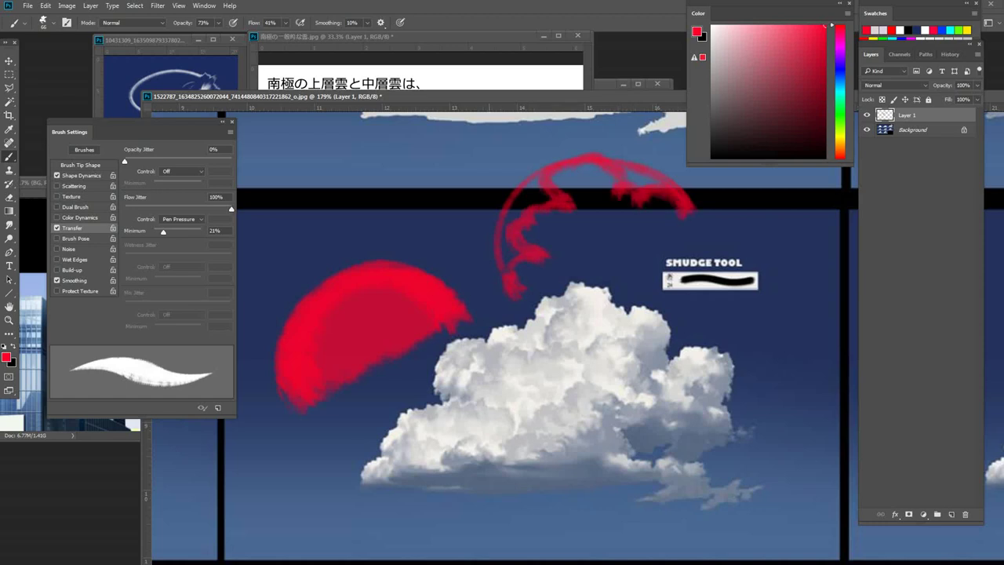
Draw a bumpy red cloud-edge outline over the sky of the sixth stage and circle it with a large oval.
left_click_drag(627, 314, 534, 320)
left_click_drag(690, 314, 417, 306)
mouse_move(506, 353)
left_mouse_down()
mouse_move(509, 329)
mouse_move(575, 298)
mouse_move(533, 278)
mouse_move(531, 255)
mouse_move(590, 234)
mouse_move(567, 211)
mouse_move(596, 182)
mouse_move(631, 172)
mouse_move(639, 227)
mouse_move(737, 207)
mouse_move(771, 217)
mouse_move(768, 252)
left_mouse_up()
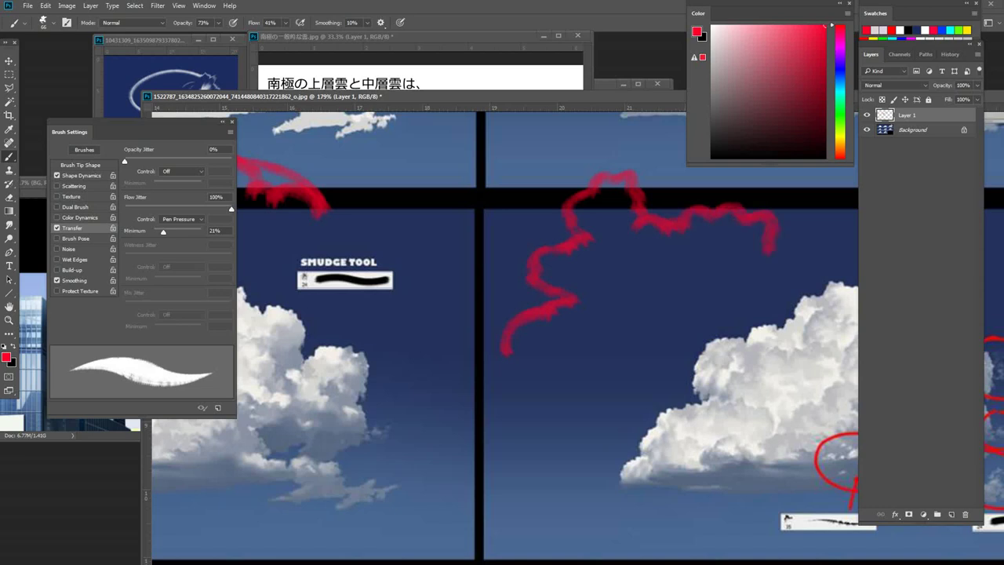
mouse_move(681, 169)
left_mouse_down()
mouse_move(653, 148)
mouse_move(469, 235)
mouse_move(641, 369)
mouse_move(812, 187)
mouse_move(580, 130)
left_mouse_up()
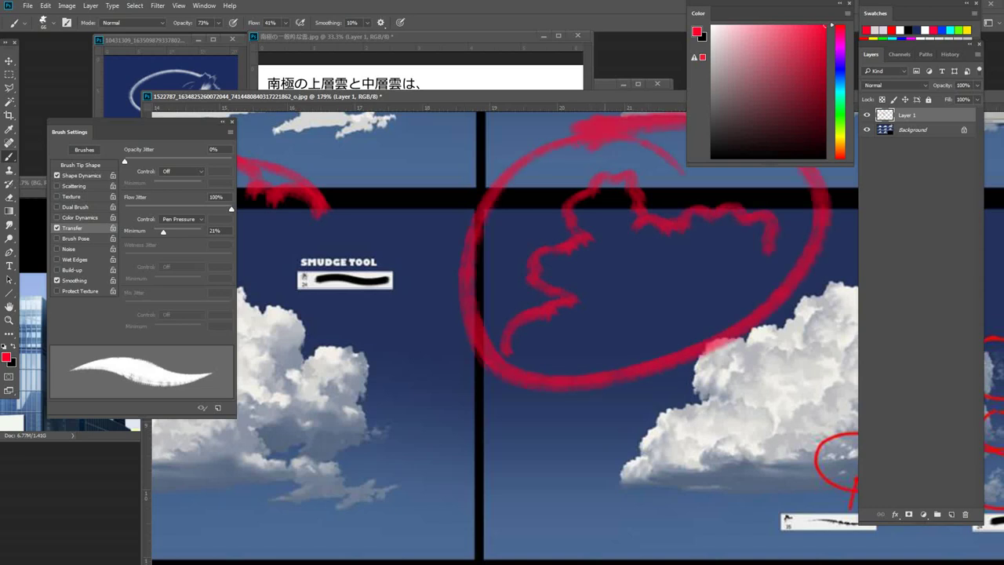
Pick an orange-yellow colour and draw a light-direction arrow pointing diagonally down toward the circled cloud outline.
scroll(746, 246, "up", 4)
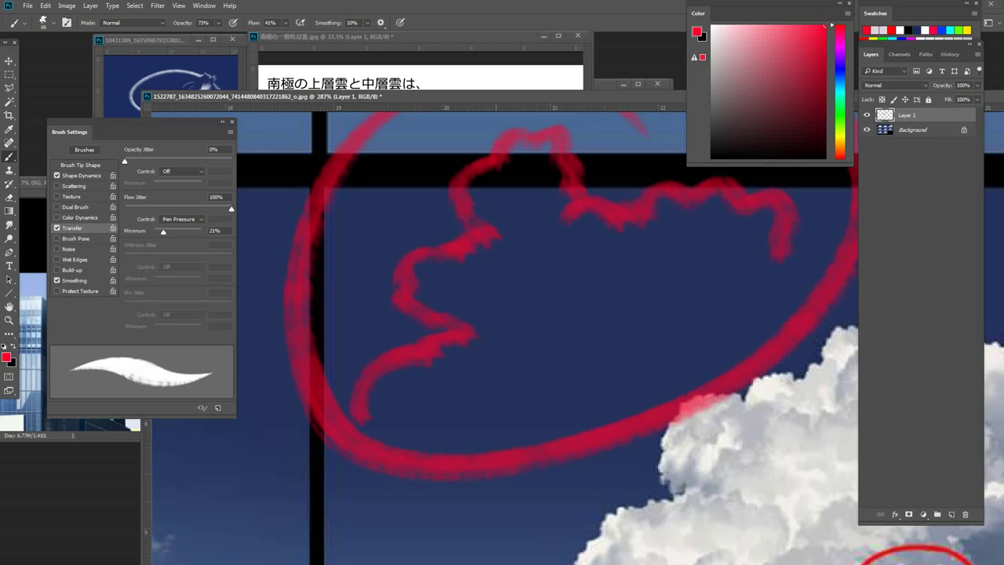
mouse_move(475, 168)
left_mouse_down()
mouse_move(456, 188)
mouse_move(479, 221)
left_mouse_up()
left_click_drag(784, 204, 652, 326)
scroll(653, 326, "down", 1)
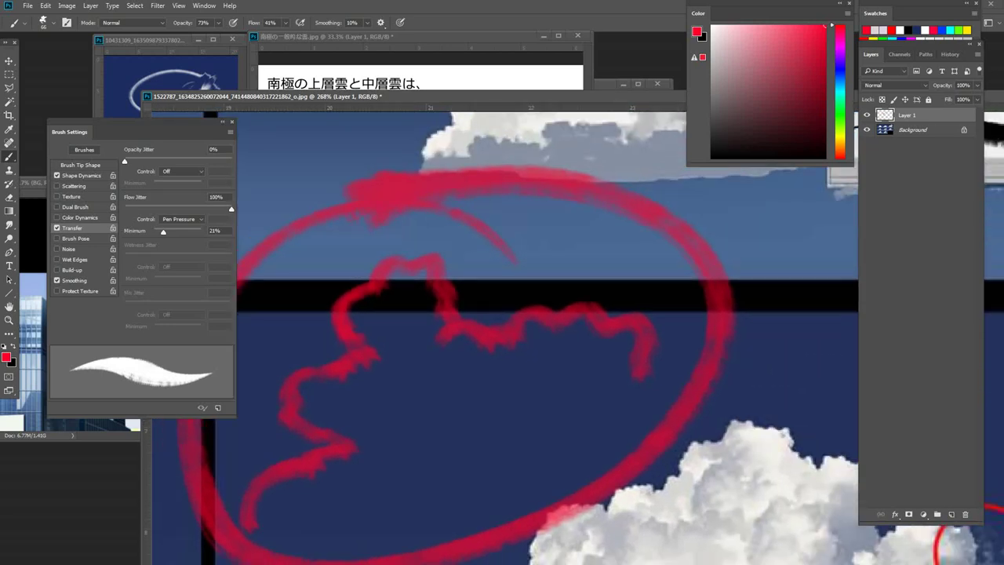
left_click(840, 142)
scroll(549, 337, "down", 2)
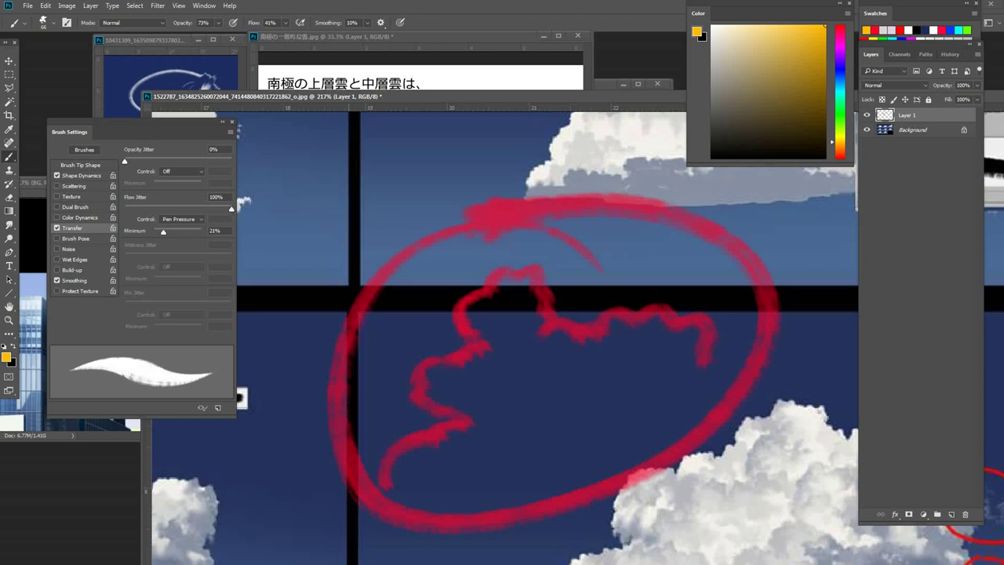
mouse_move(349, 141)
left_mouse_down()
mouse_move(410, 220)
mouse_move(406, 179)
left_mouse_up()
Paint orange-yellow highlight strokes along the lit left side of the outline's upper bump, with hooks curling inward.
scroll(470, 316, "up", 3)
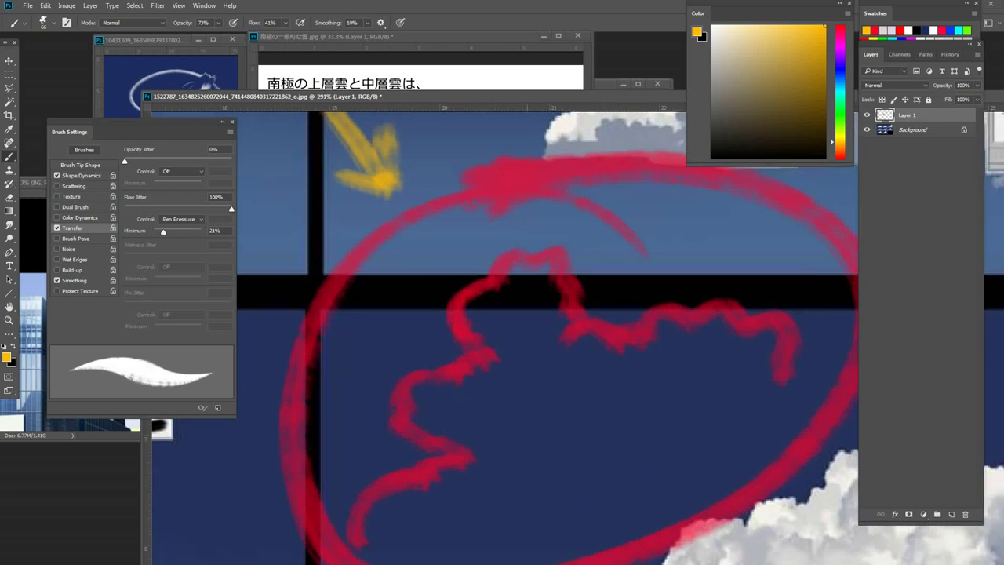
left_click_drag(535, 337, 523, 320)
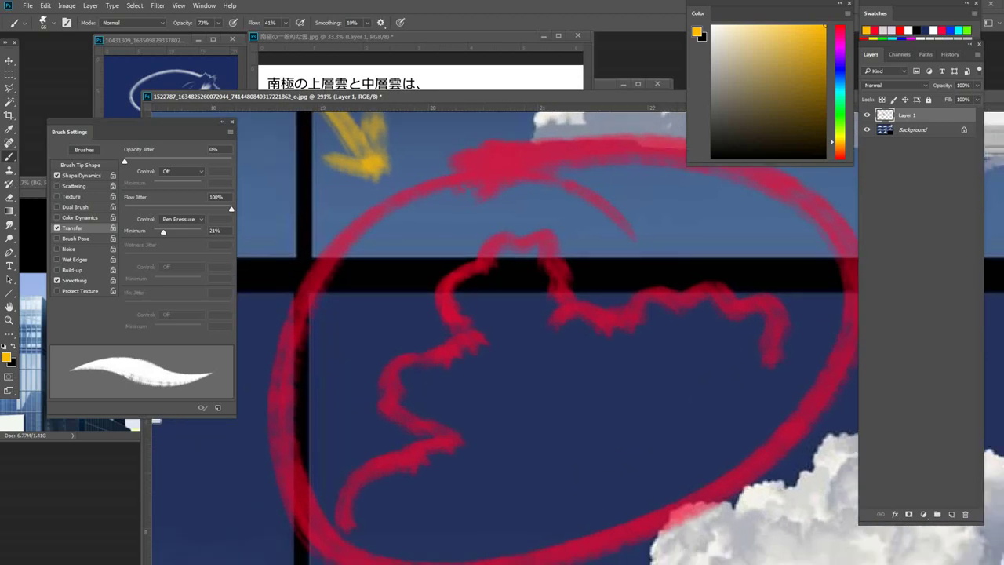
mouse_move(529, 239)
left_mouse_down()
mouse_move(502, 278)
mouse_move(471, 290)
mouse_move(446, 321)
mouse_move(470, 349)
left_mouse_up()
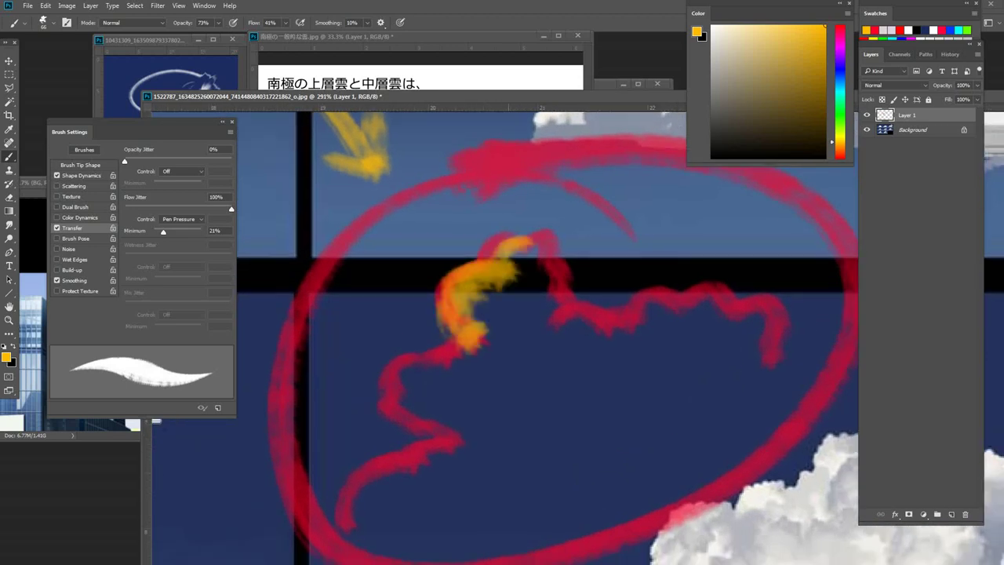
left_click_drag(514, 313, 474, 357)
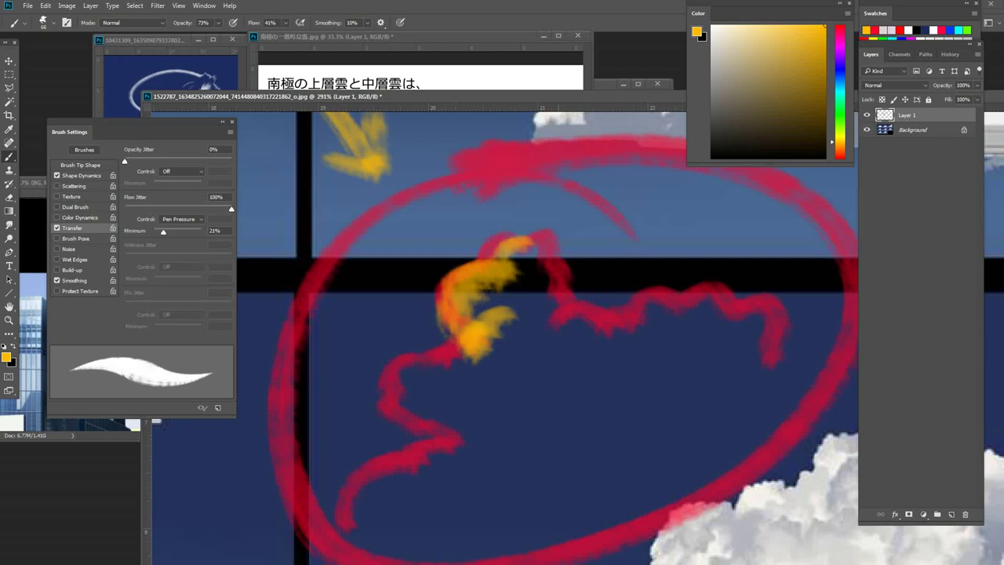
mouse_move(571, 310)
left_mouse_down()
mouse_move(524, 363)
mouse_move(528, 392)
mouse_move(509, 429)
left_mouse_up()
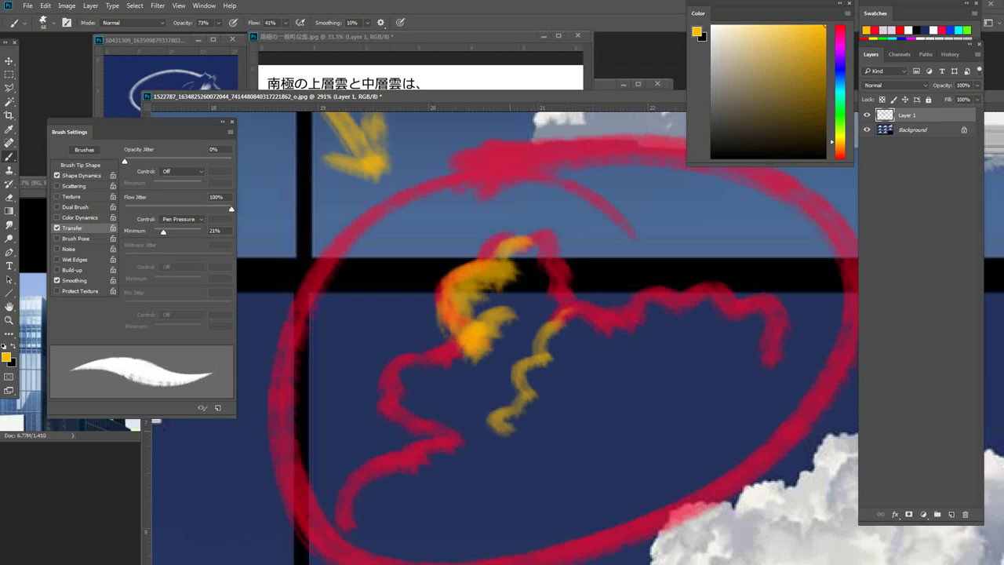
key("ctrl+z")
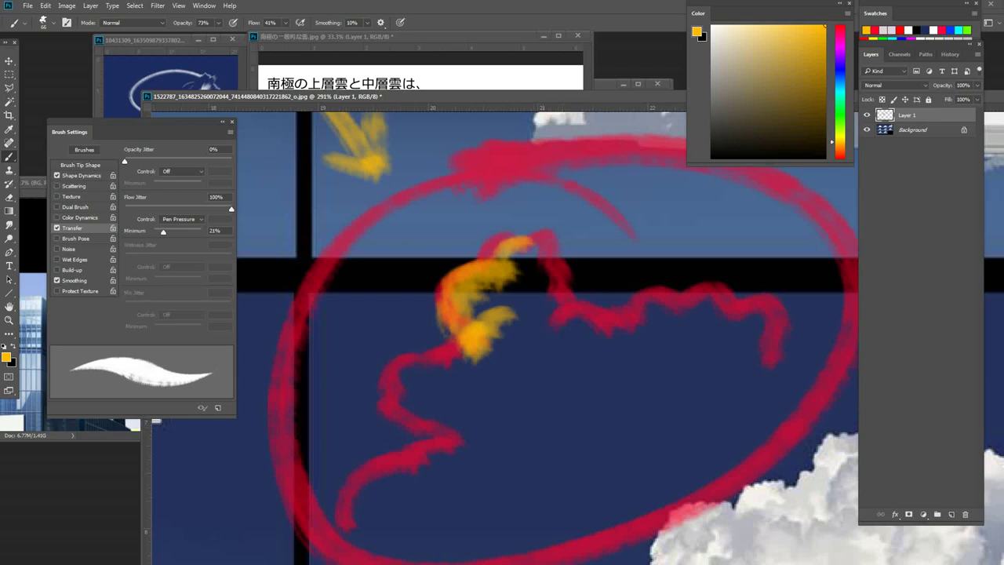
mouse_move(553, 314)
left_mouse_down()
mouse_move(533, 372)
mouse_move(498, 396)
mouse_move(517, 423)
mouse_move(560, 375)
mouse_move(558, 328)
mouse_move(584, 307)
left_mouse_up()
key("ctrl+z")
Paint a short orange-yellow hook highlight in the notch just right of the outline's central peak.
left_click_drag(579, 309, 562, 334)
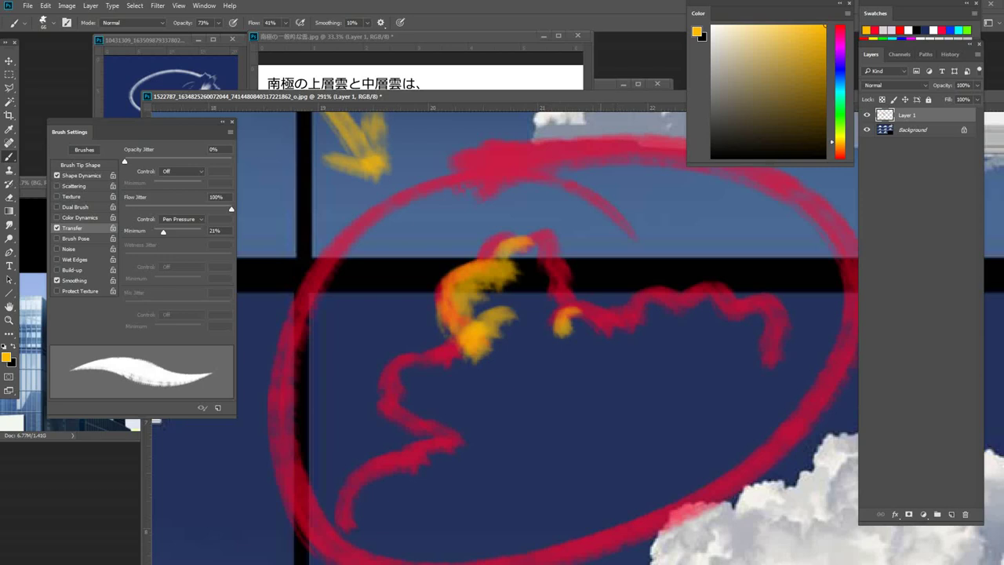
Paint orange-yellow highlights down the right side of the outline's central peak and on the two bumps farther right.
left_click_drag(748, 439, 471, 235)
left_click_drag(471, 235, 698, 298)
left_click_drag(730, 400, 415, 441)
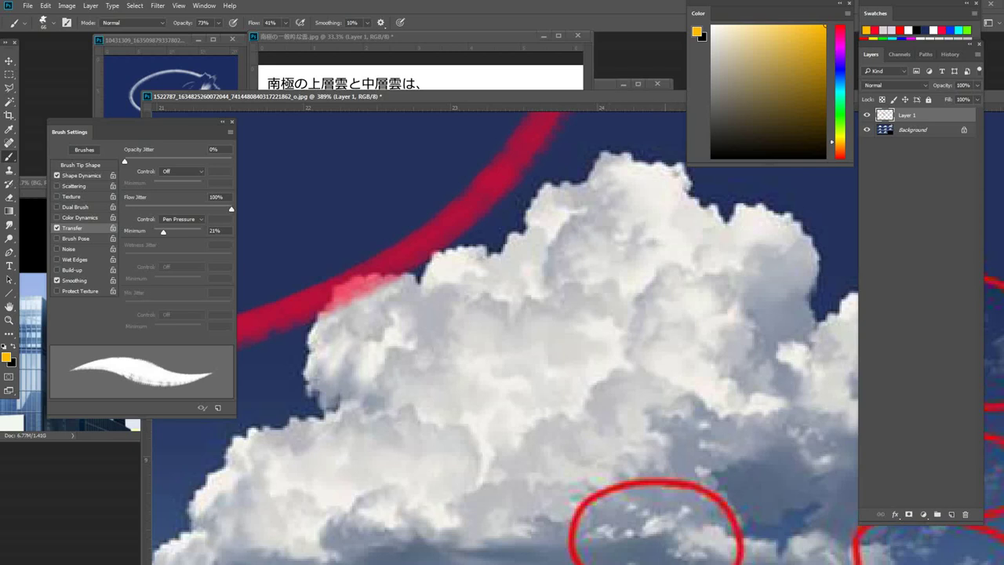
mouse_move(345, 204)
left_mouse_down()
mouse_move(528, 289)
mouse_move(795, 451)
left_mouse_up()
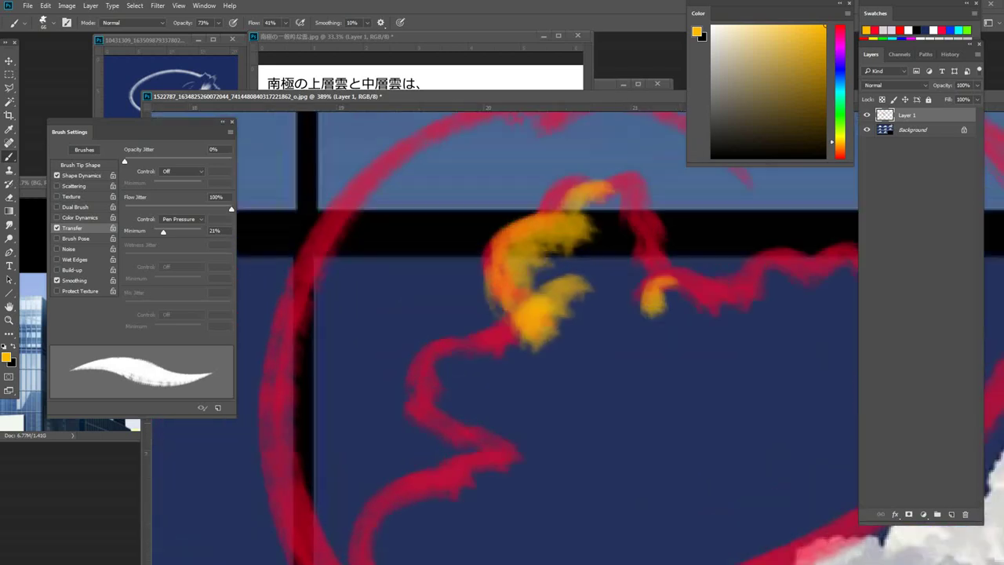
left_click_drag(609, 274, 548, 275)
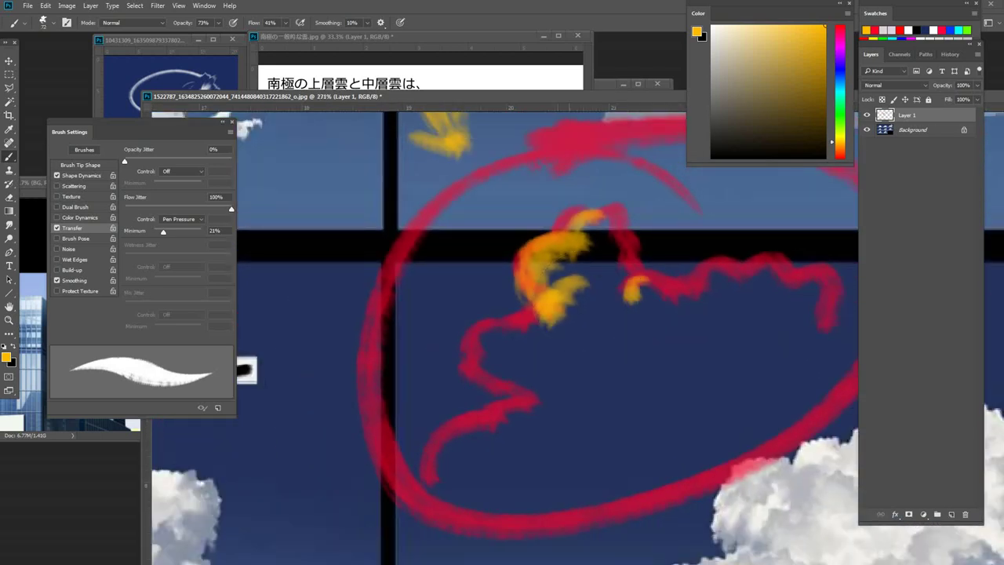
mouse_move(592, 208)
left_mouse_down()
mouse_move(637, 251)
mouse_move(647, 286)
left_mouse_up()
left_click_drag(709, 259, 753, 282)
mouse_move(812, 264)
left_mouse_down()
mouse_move(833, 271)
mouse_move(782, 300)
left_mouse_up()
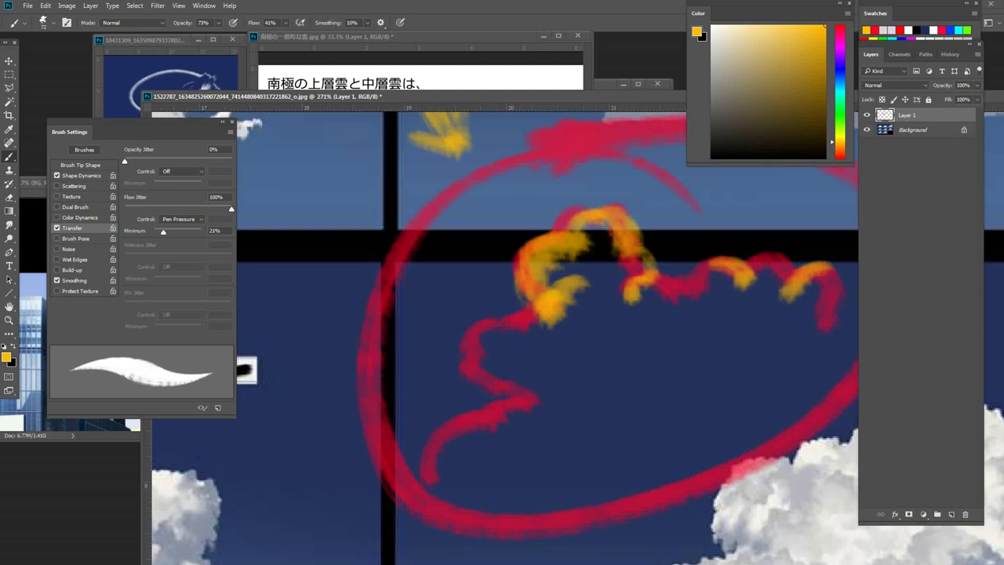
left_click_drag(726, 261, 749, 284)
mouse_move(814, 265)
left_mouse_down()
mouse_move(784, 285)
mouse_move(787, 296)
left_mouse_up()
left_click_drag(713, 263, 735, 270)
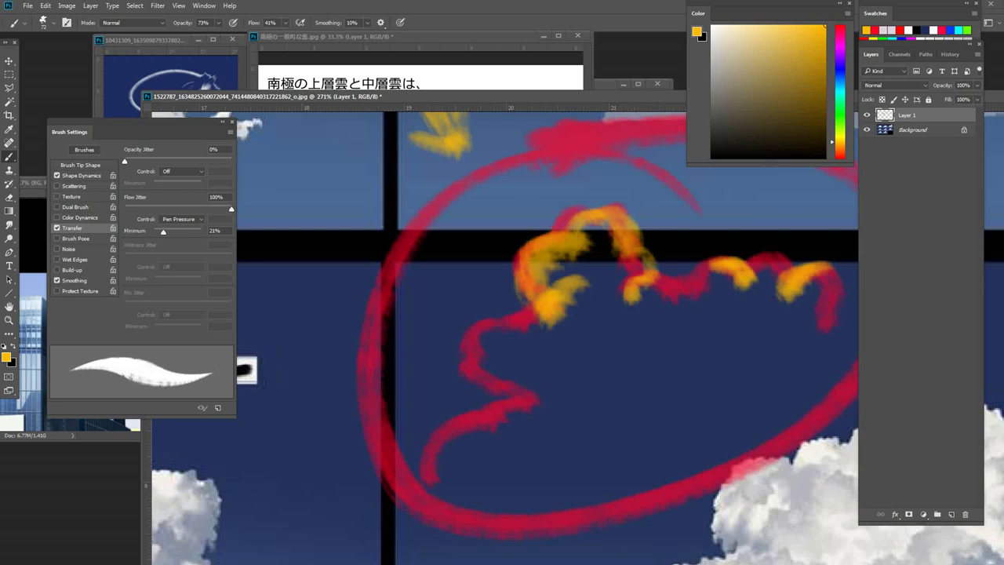
Trace a large orange-yellow oval around the highlighted cloud outline.
mouse_move(792, 200)
left_mouse_down()
mouse_move(465, 232)
mouse_move(358, 423)
mouse_move(553, 503)
mouse_move(855, 378)
mouse_move(845, 176)
left_mouse_up()
left_click_drag(611, 337, 580, 356)
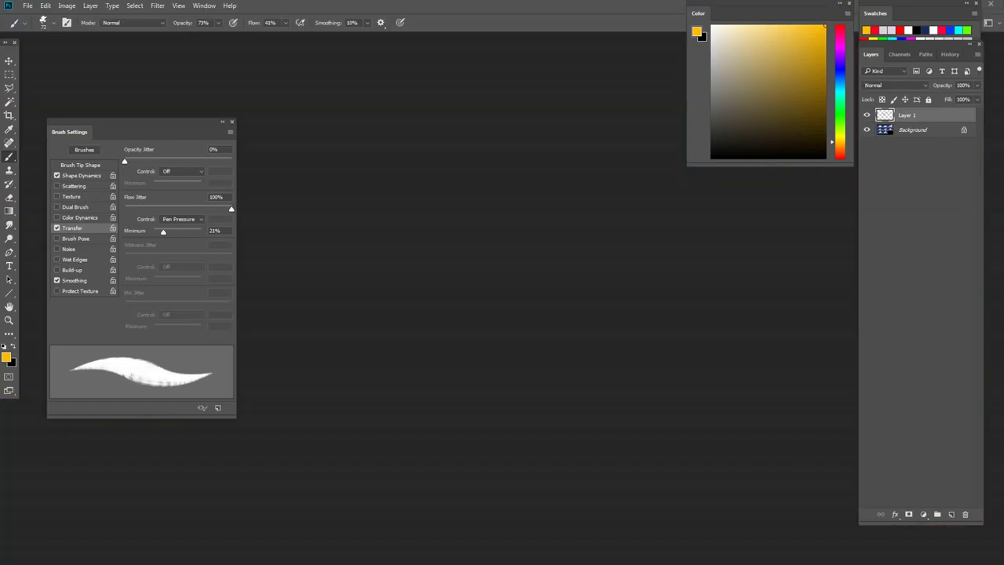
left_click_drag(704, 564, 407, 36)
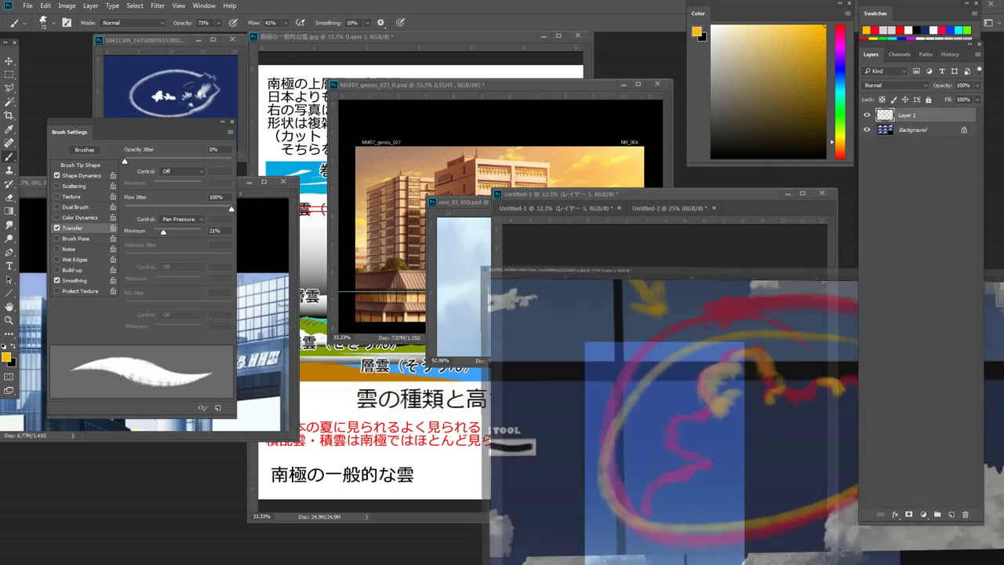
scroll(506, 337, "down", 3)
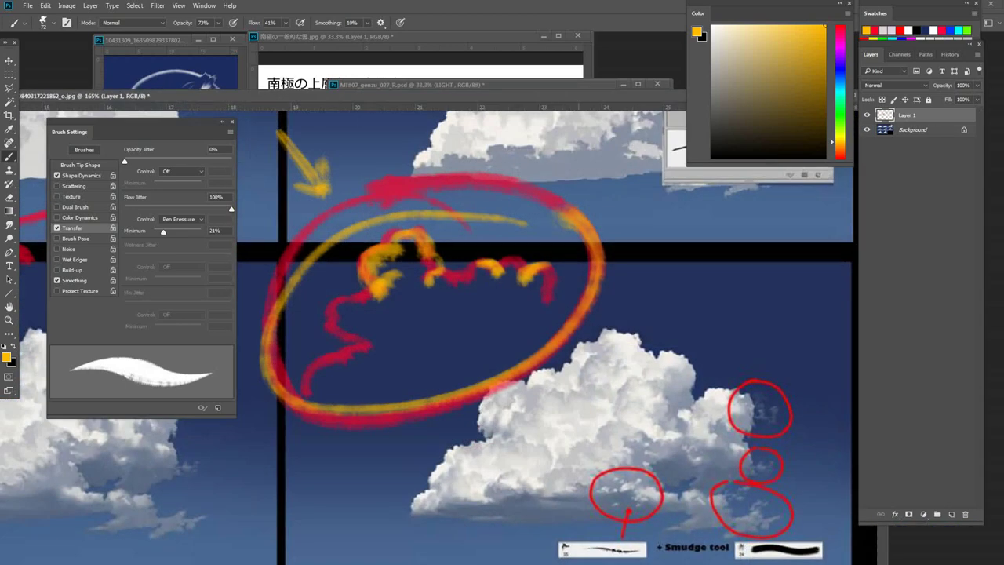
Pick a small round brush and red, and outline a bumpy lobe inside the right part of the sixth-stage cloud.
scroll(588, 439, "up", 5)
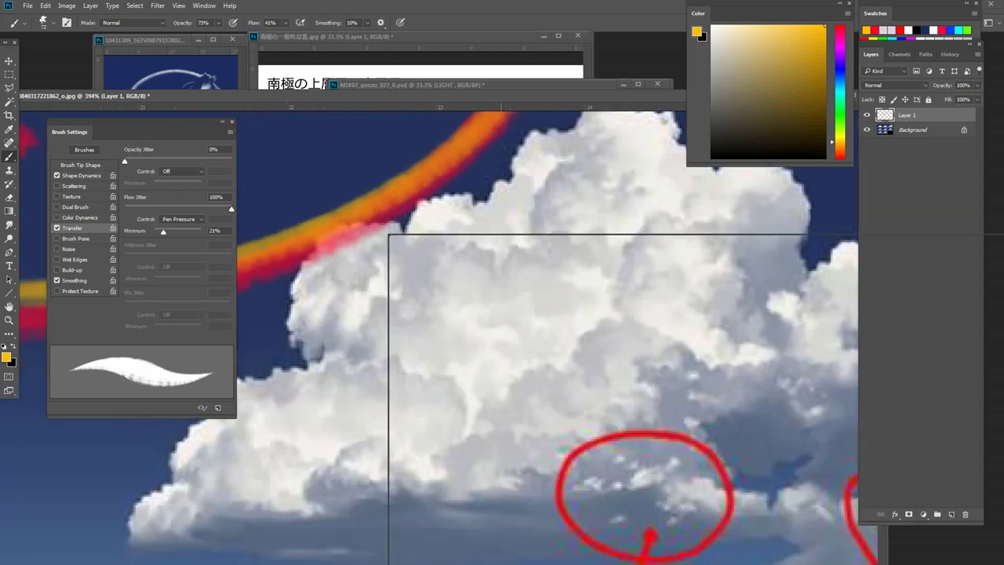
right_click(588, 423)
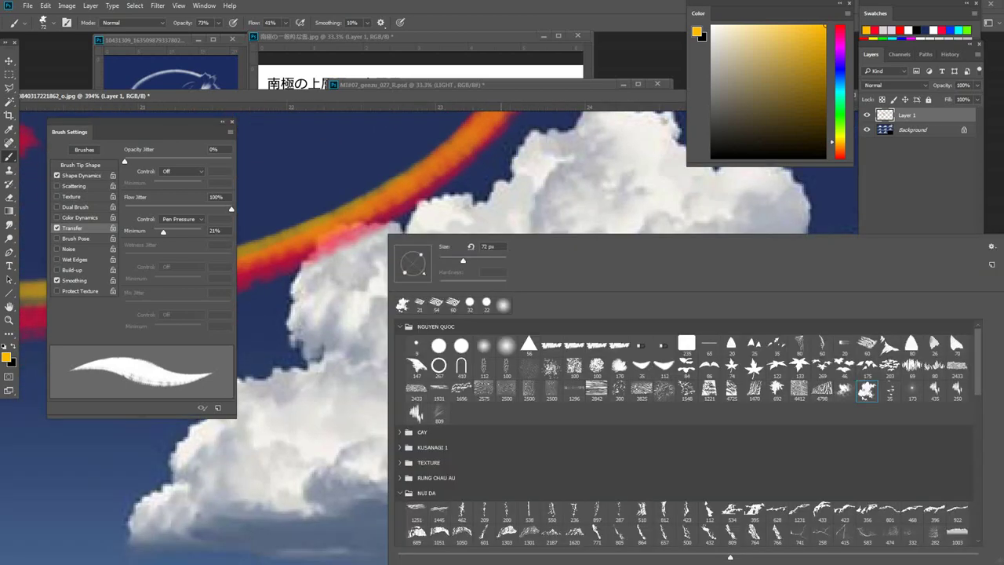
left_click(417, 346)
left_click(874, 30)
scroll(577, 228, "up", 1)
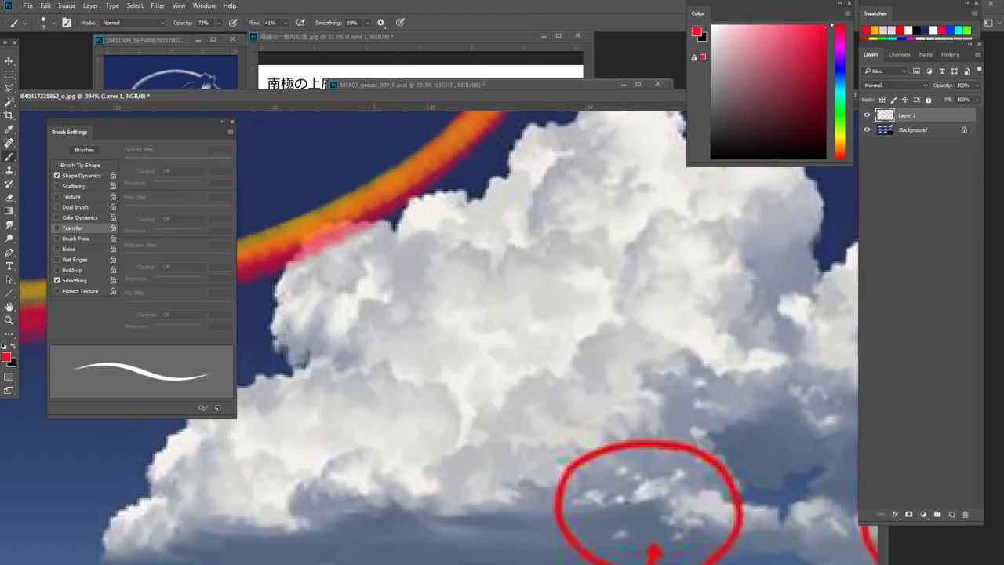
left_click_drag(600, 218, 606, 218)
mouse_move(682, 216)
left_mouse_down()
mouse_move(618, 257)
mouse_move(608, 304)
mouse_move(709, 231)
mouse_move(736, 254)
left_mouse_up()
left_click_drag(722, 259, 735, 326)
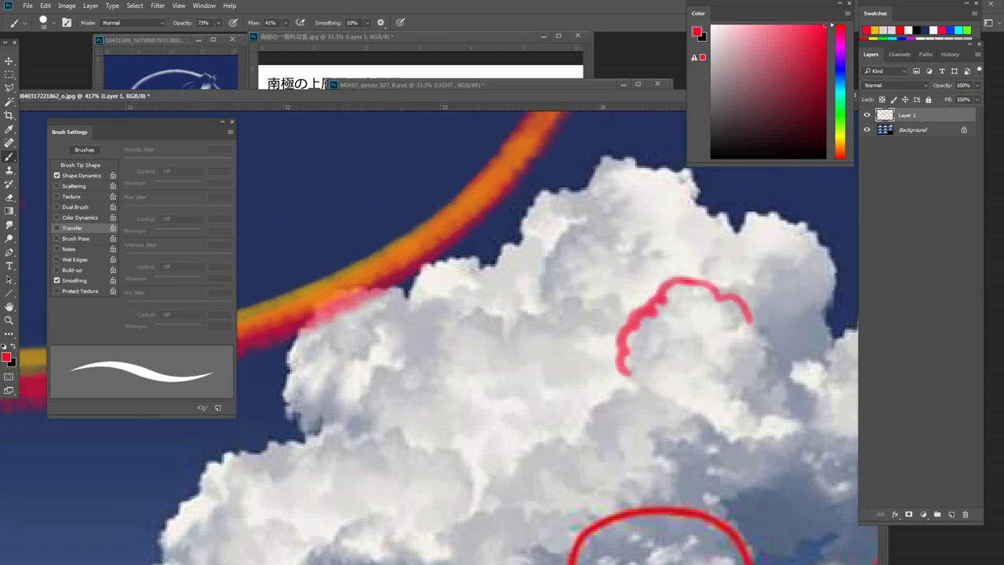
Draw more bumpy red arcs around the billowy forms above, left of and below the first lobe.
mouse_move(637, 232)
left_mouse_down()
mouse_move(588, 233)
mouse_move(554, 251)
mouse_move(538, 306)
mouse_move(682, 271)
left_mouse_up()
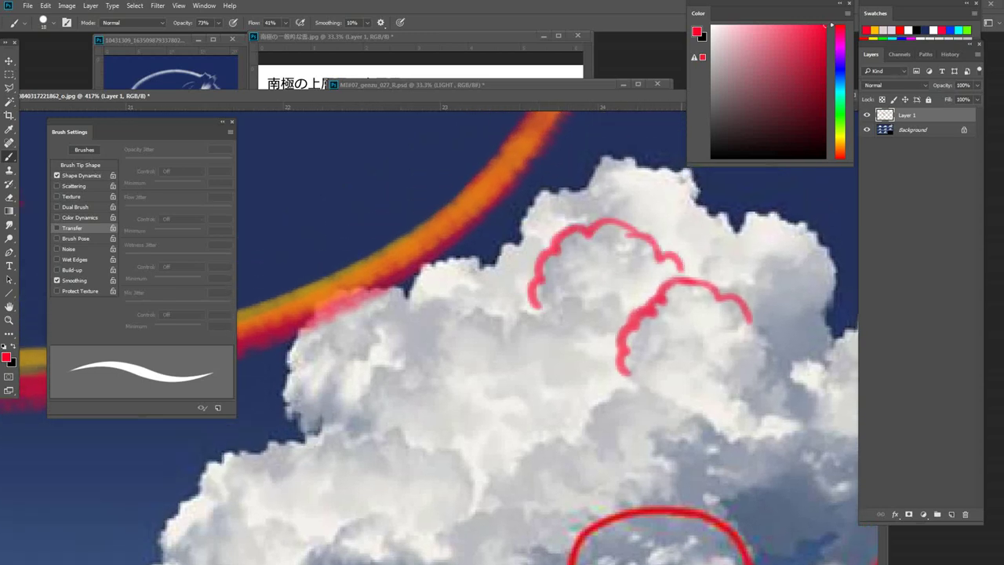
left_click_drag(616, 304, 508, 343)
mouse_move(498, 328)
left_mouse_down()
mouse_move(469, 314)
mouse_move(446, 318)
mouse_move(417, 365)
mouse_move(374, 406)
left_mouse_up()
mouse_move(540, 405)
left_mouse_down()
mouse_move(446, 394)
mouse_move(580, 428)
left_mouse_up()
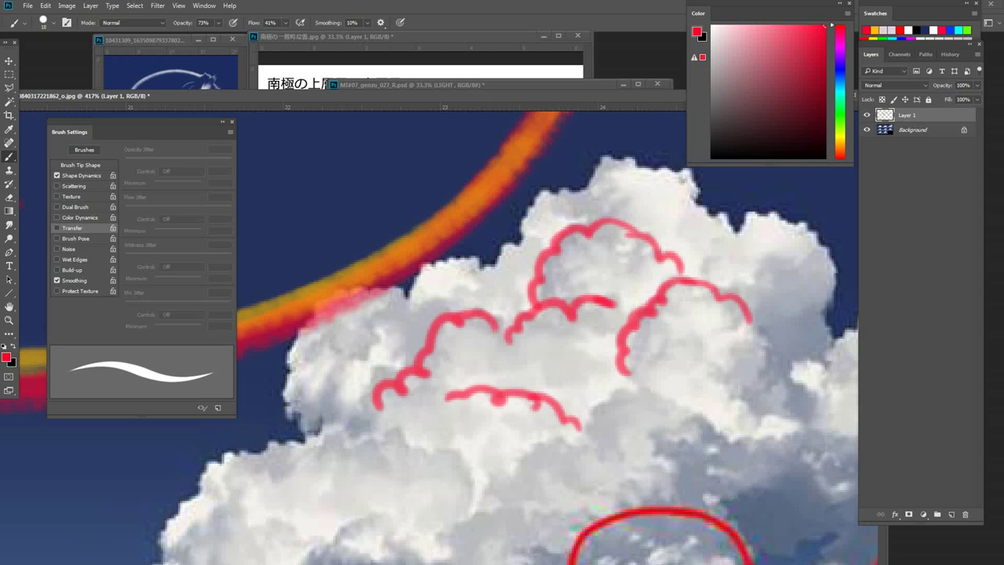
Switch to orange-yellow with a 27 px brush and paint shaded patches inside the upper lobe, the right lobe and the gap between them.
left_click(840, 142)
right_click(565, 242, "alt")
mouse_move(603, 224)
left_mouse_down()
mouse_move(640, 240)
mouse_move(645, 287)
mouse_move(592, 274)
left_mouse_up()
mouse_move(684, 291)
left_mouse_down()
mouse_move(721, 303)
mouse_move(747, 346)
left_mouse_up()
mouse_move(588, 332)
left_mouse_down()
mouse_move(609, 349)
mouse_move(627, 326)
left_mouse_up()
mouse_move(533, 258)
left_mouse_down()
mouse_move(512, 265)
mouse_move(436, 385)
left_mouse_up()
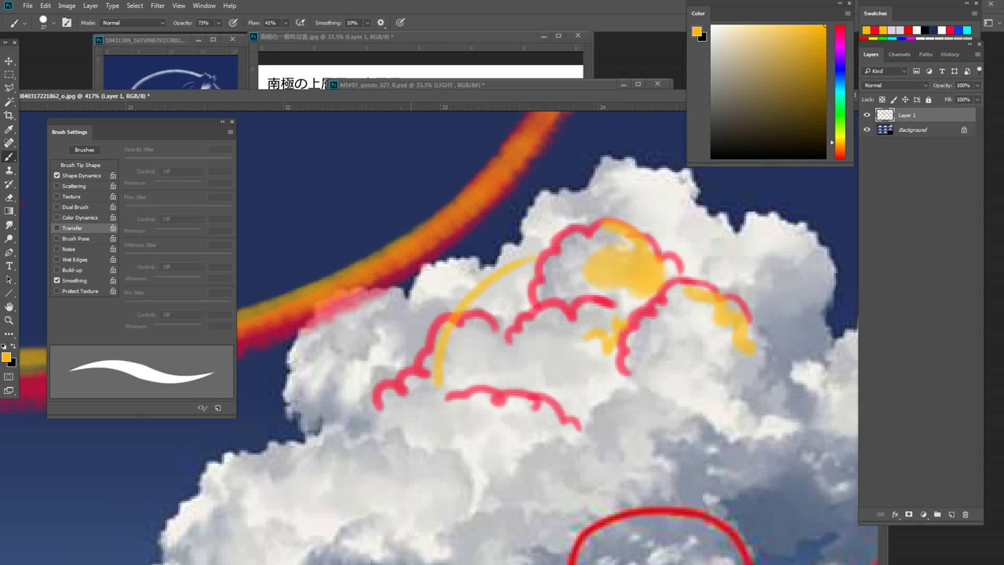
mouse_move(534, 311)
left_mouse_down()
mouse_move(506, 337)
mouse_move(493, 387)
left_mouse_up()
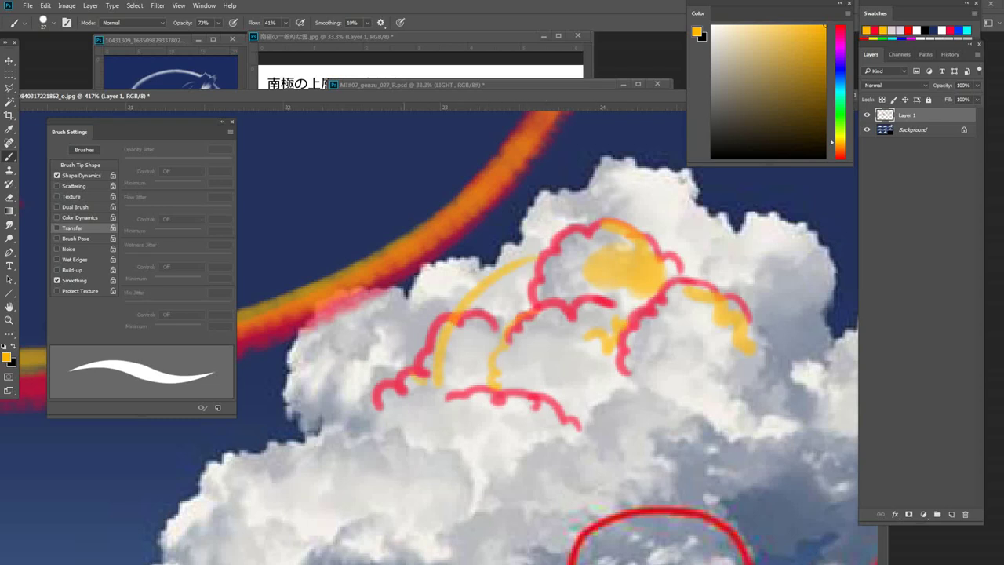
key("ctrl+z")
key("ctrl+z")
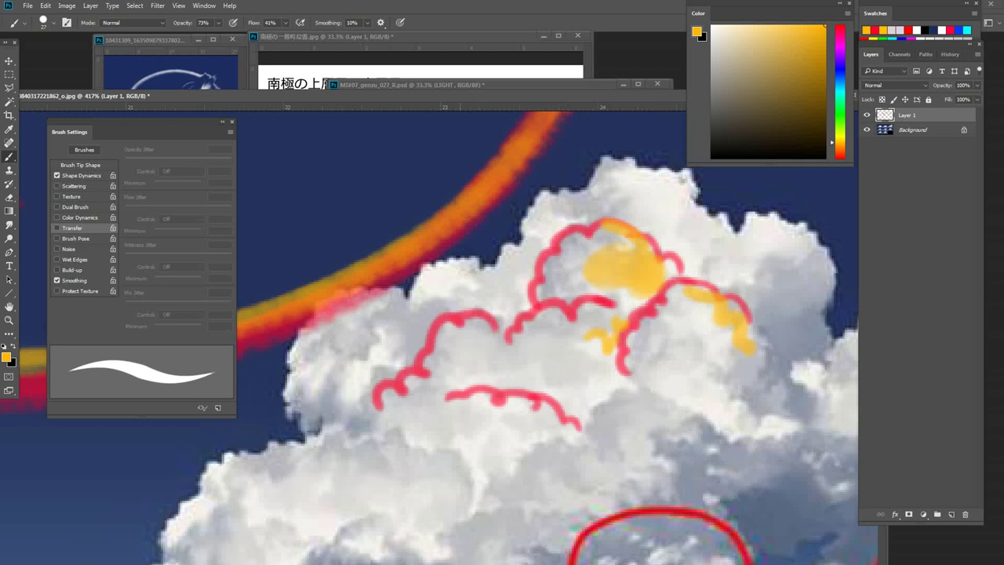
Return to the step-by-step cloud sheet and examine the finished cloud in the last stage up close.
left_click_drag(502, 313, 505, 316)
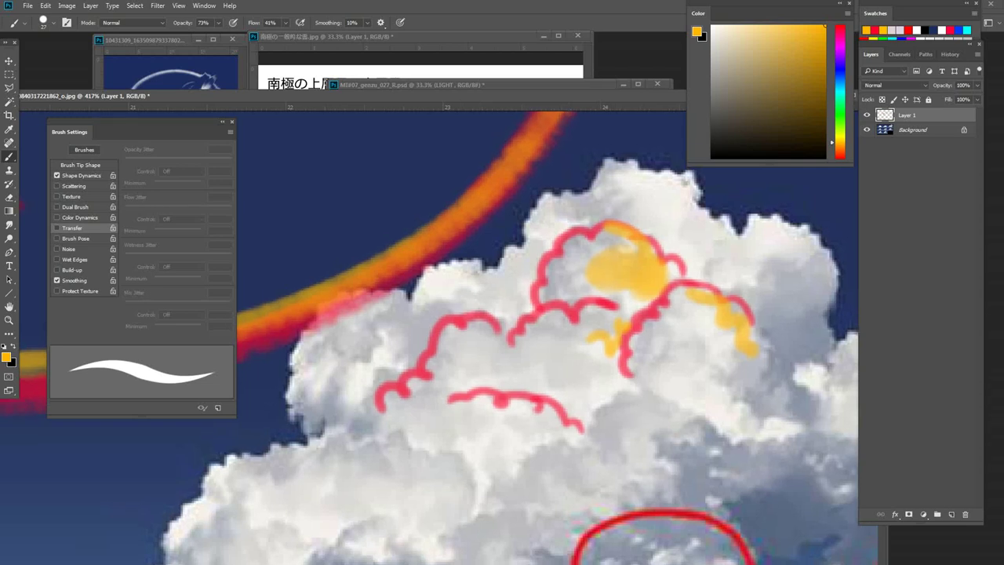
left_click_drag(529, 356, 387, 358)
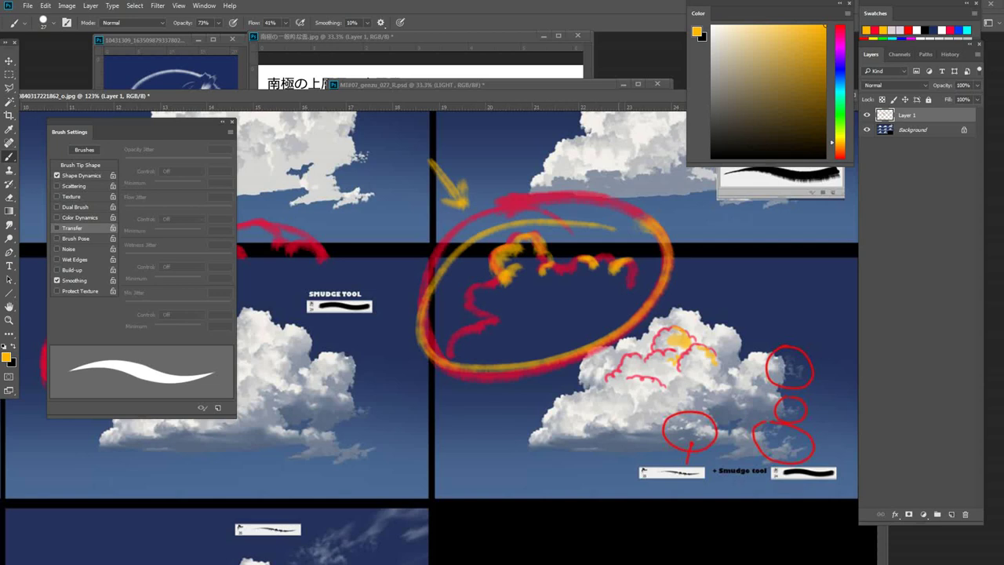
scroll(627, 319, "up", 2)
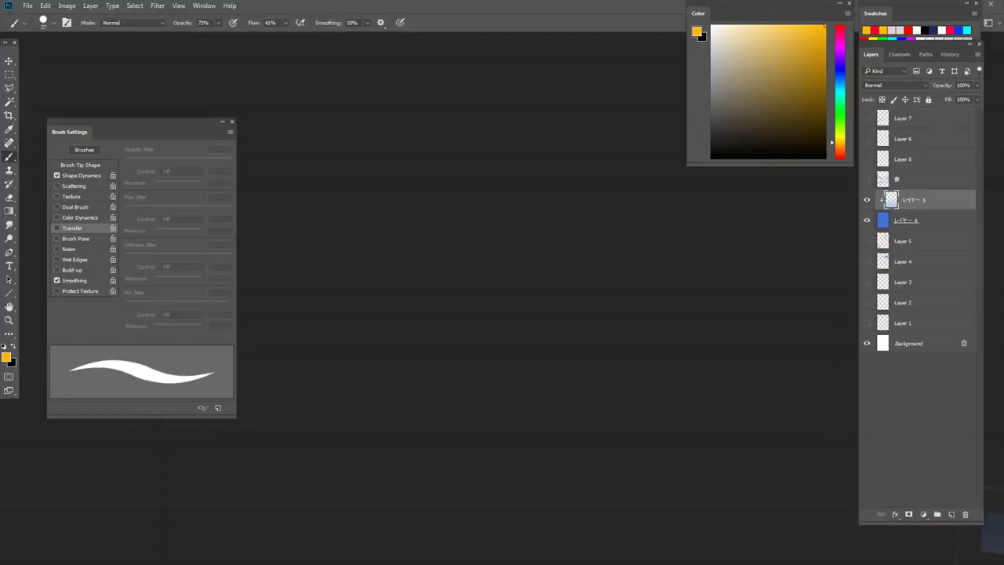
key("ctrl+Tab")
key("ctrl+Tab")
key("ctrl+Tab")
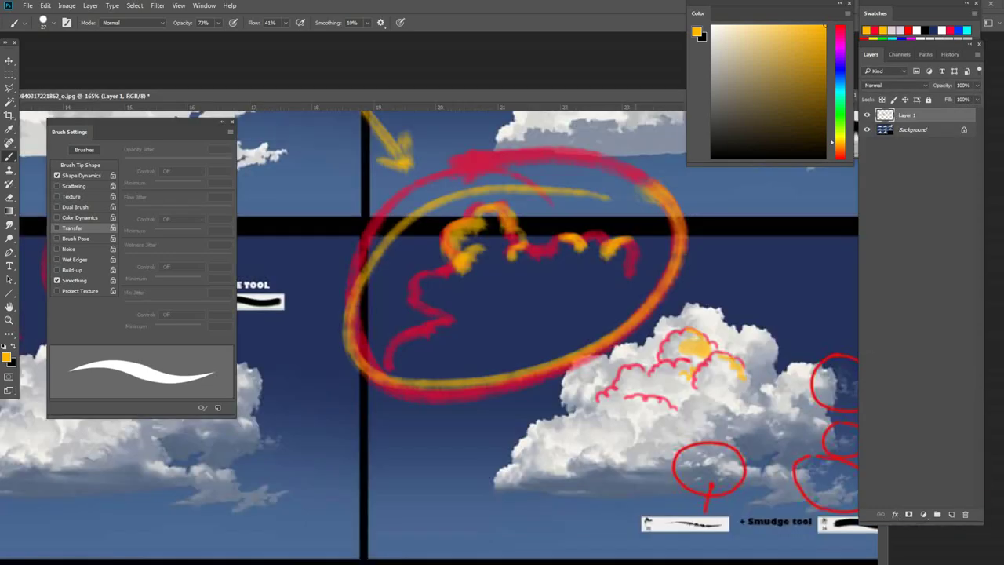
left_click_drag(611, 448, 519, 366)
left_click_drag(588, 377, 833, 148)
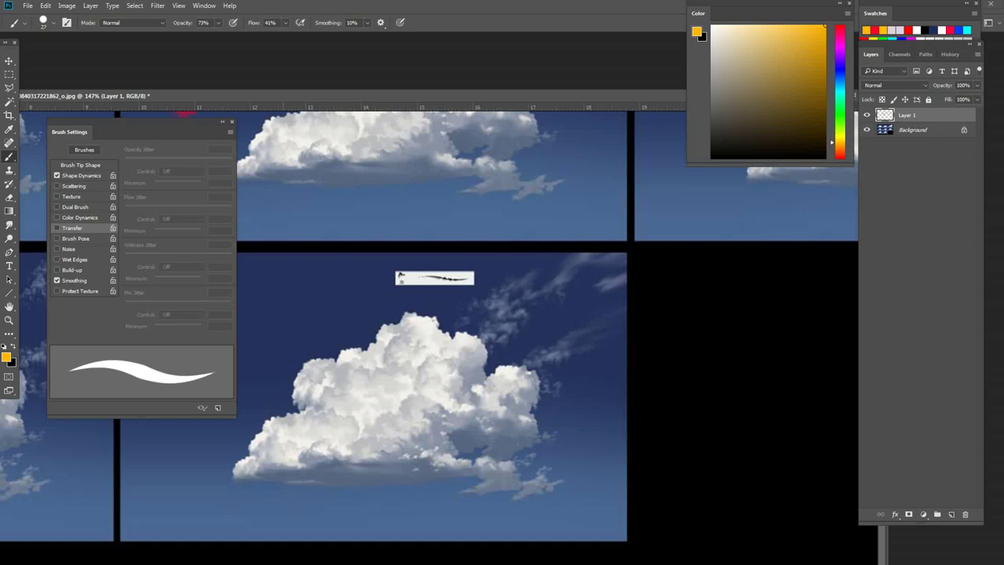
scroll(439, 334, "up", 4)
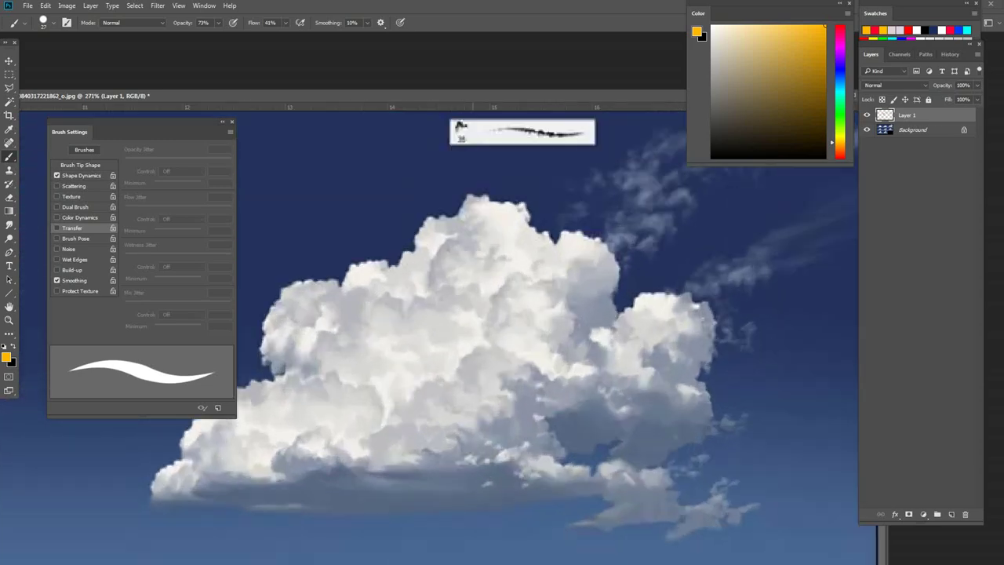
scroll(439, 334, "left", 2)
scroll(396, 345, "up", 1)
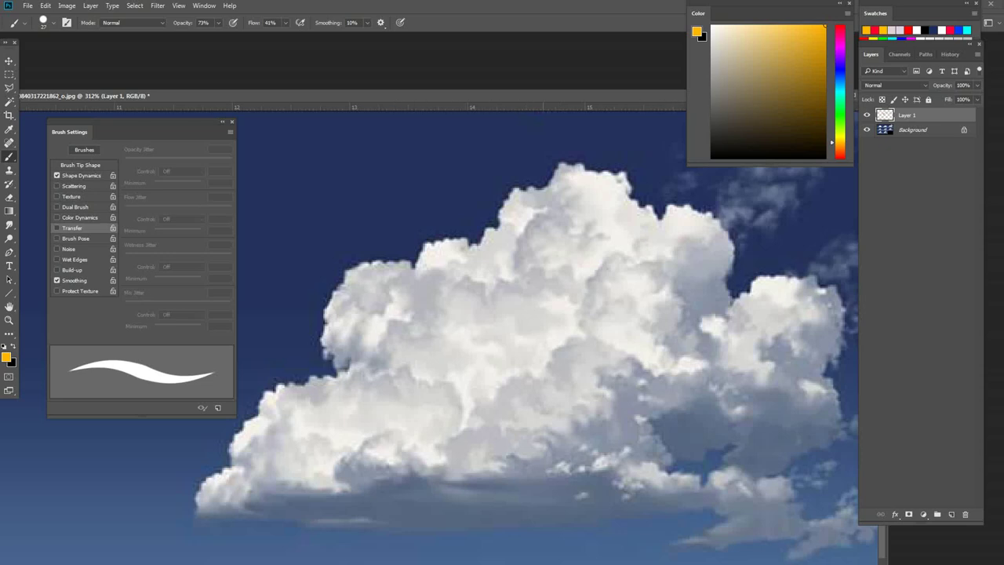
left_click_drag(669, 336, 631, 354)
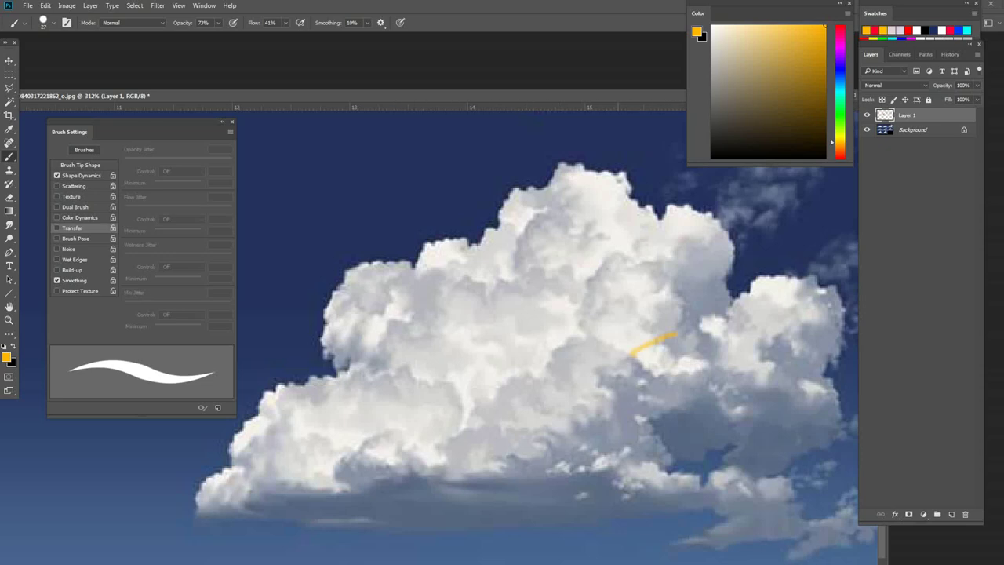
key("ctrl+z")
mouse_move(705, 169)
left_mouse_down()
mouse_move(239, 263)
mouse_move(690, 552)
mouse_move(314, 190)
left_mouse_up()
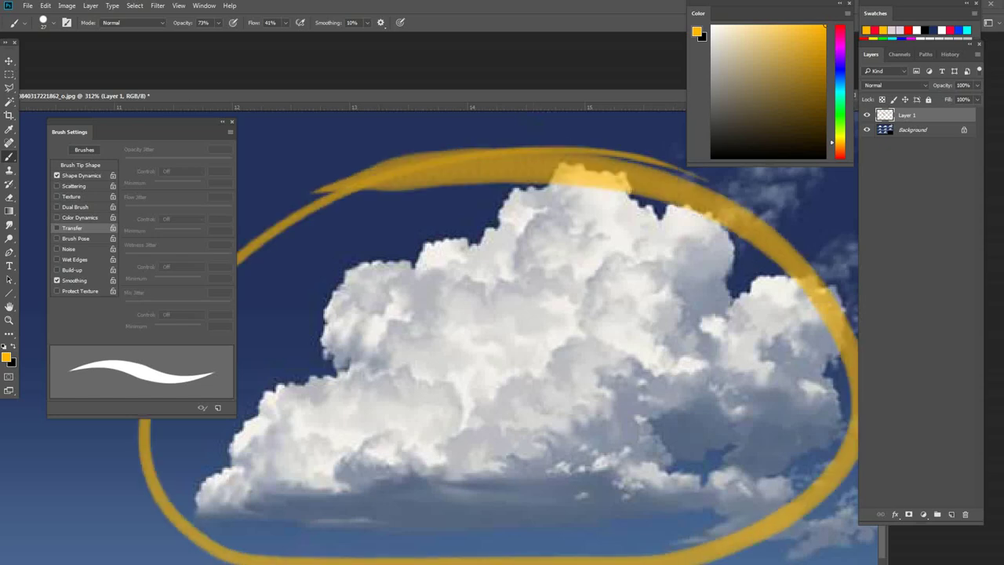
key("ctrl+z")
scroll(369, 546, "down", 7)
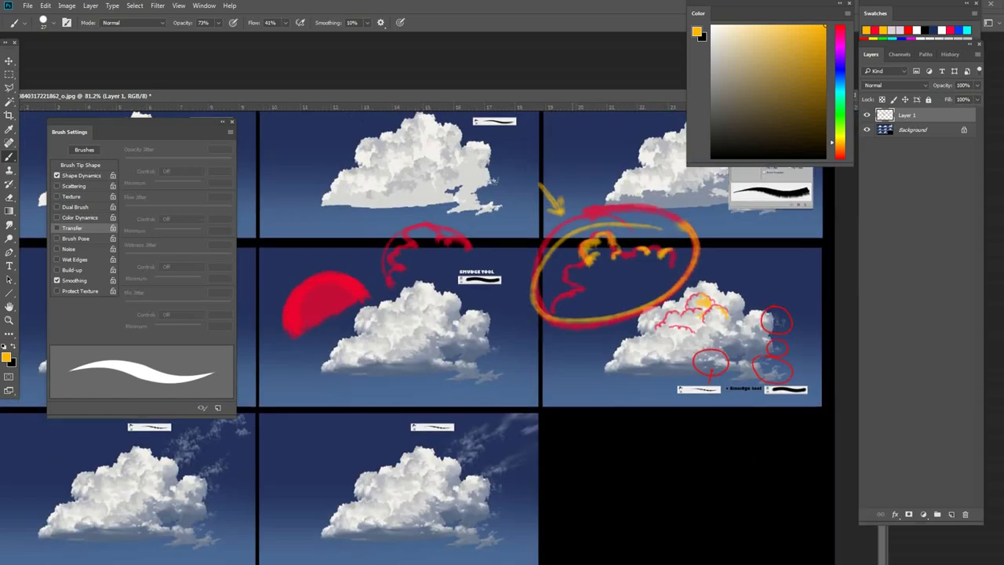
Move the cloud sheet window down to uncover the white canvas behind it, and switch to the reference image folder.
key("ctrl+Tab")
key("ctrl+Tab")
key("ctrl+Tab")
key("ctrl+Tab")
key("ctrl+Tab")
key("ctrl+Tab")
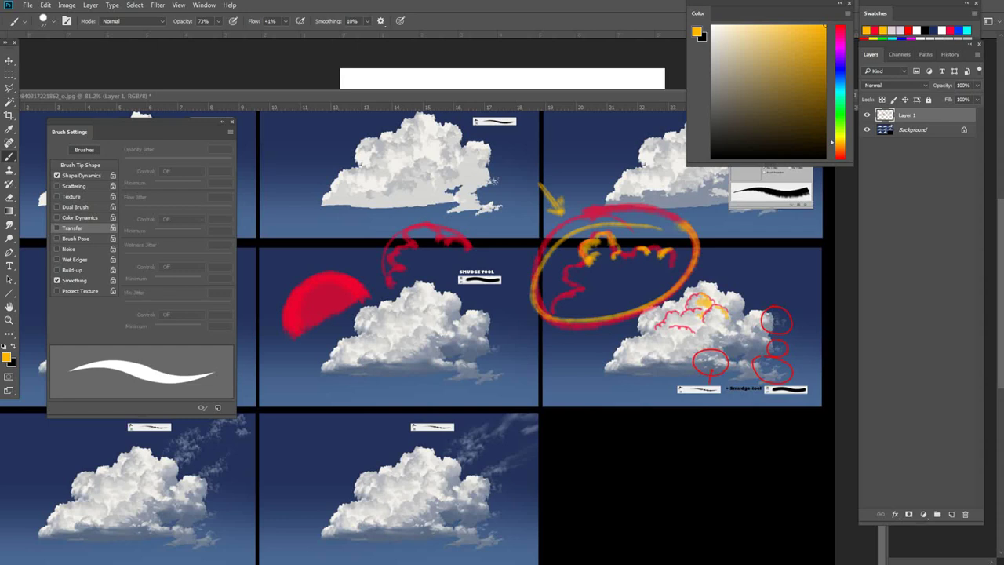
left_click_drag(440, 96, 409, 154)
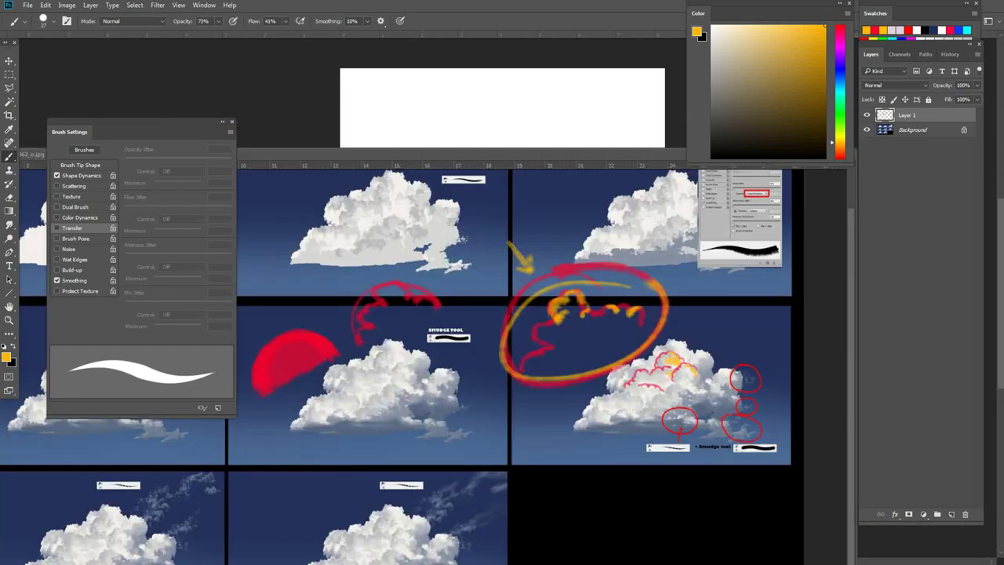
key("alt+Tab")
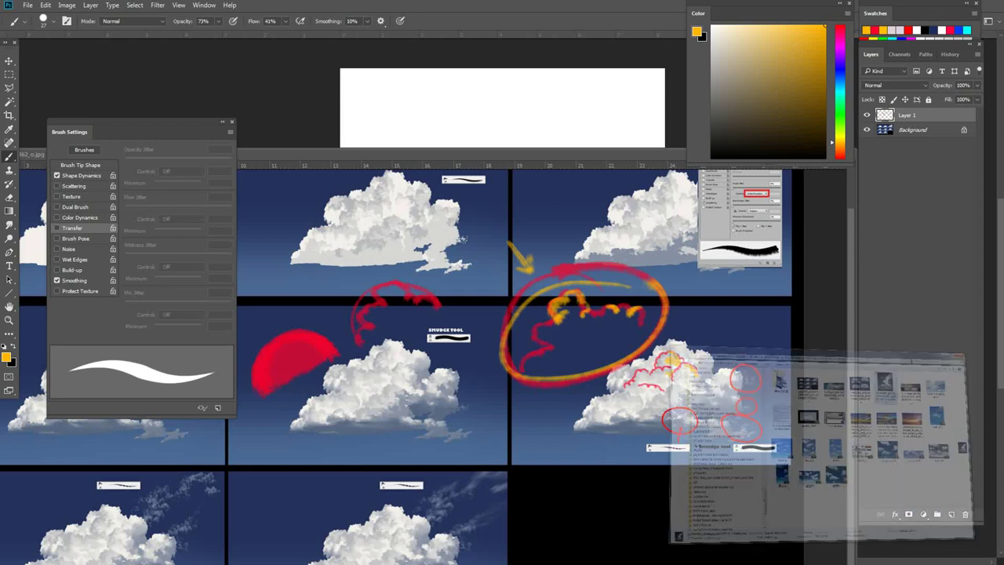